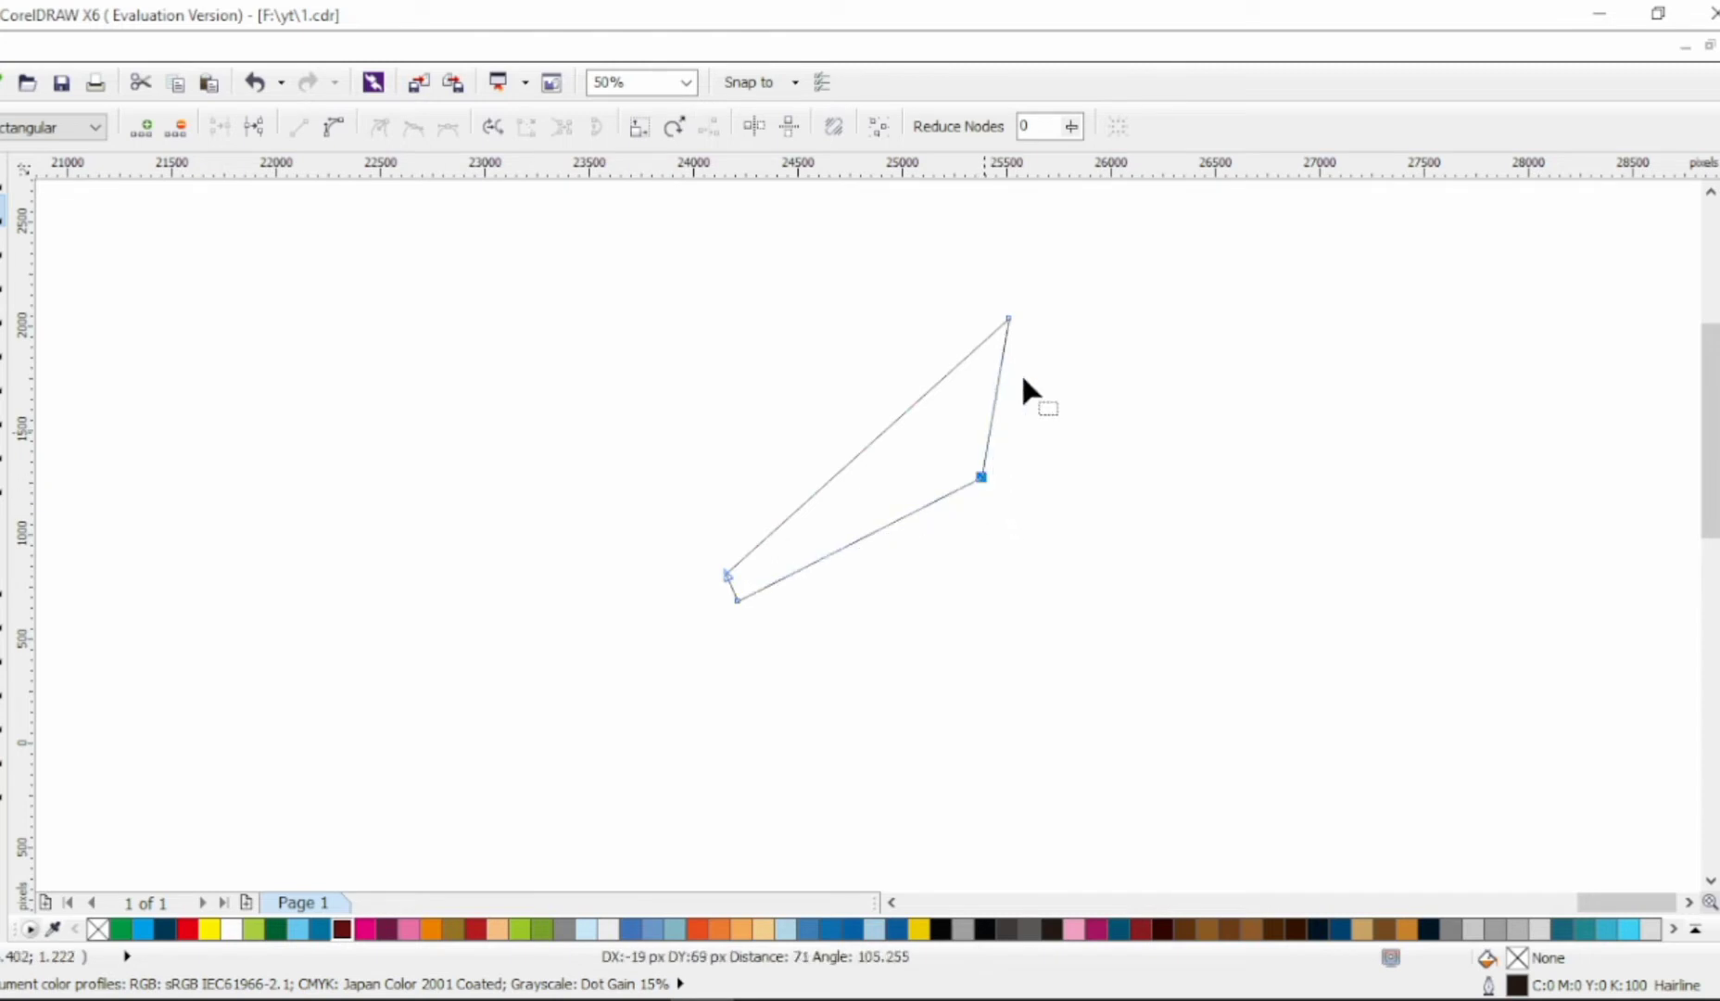
Convert the blade outline's segments to curves and smooth its nodes so the lower edge sweeps up to a rounded tip.
{"action": "key", "text": "ctrl+a"}
{"action": "left_click", "coordinate": [413, 127]}
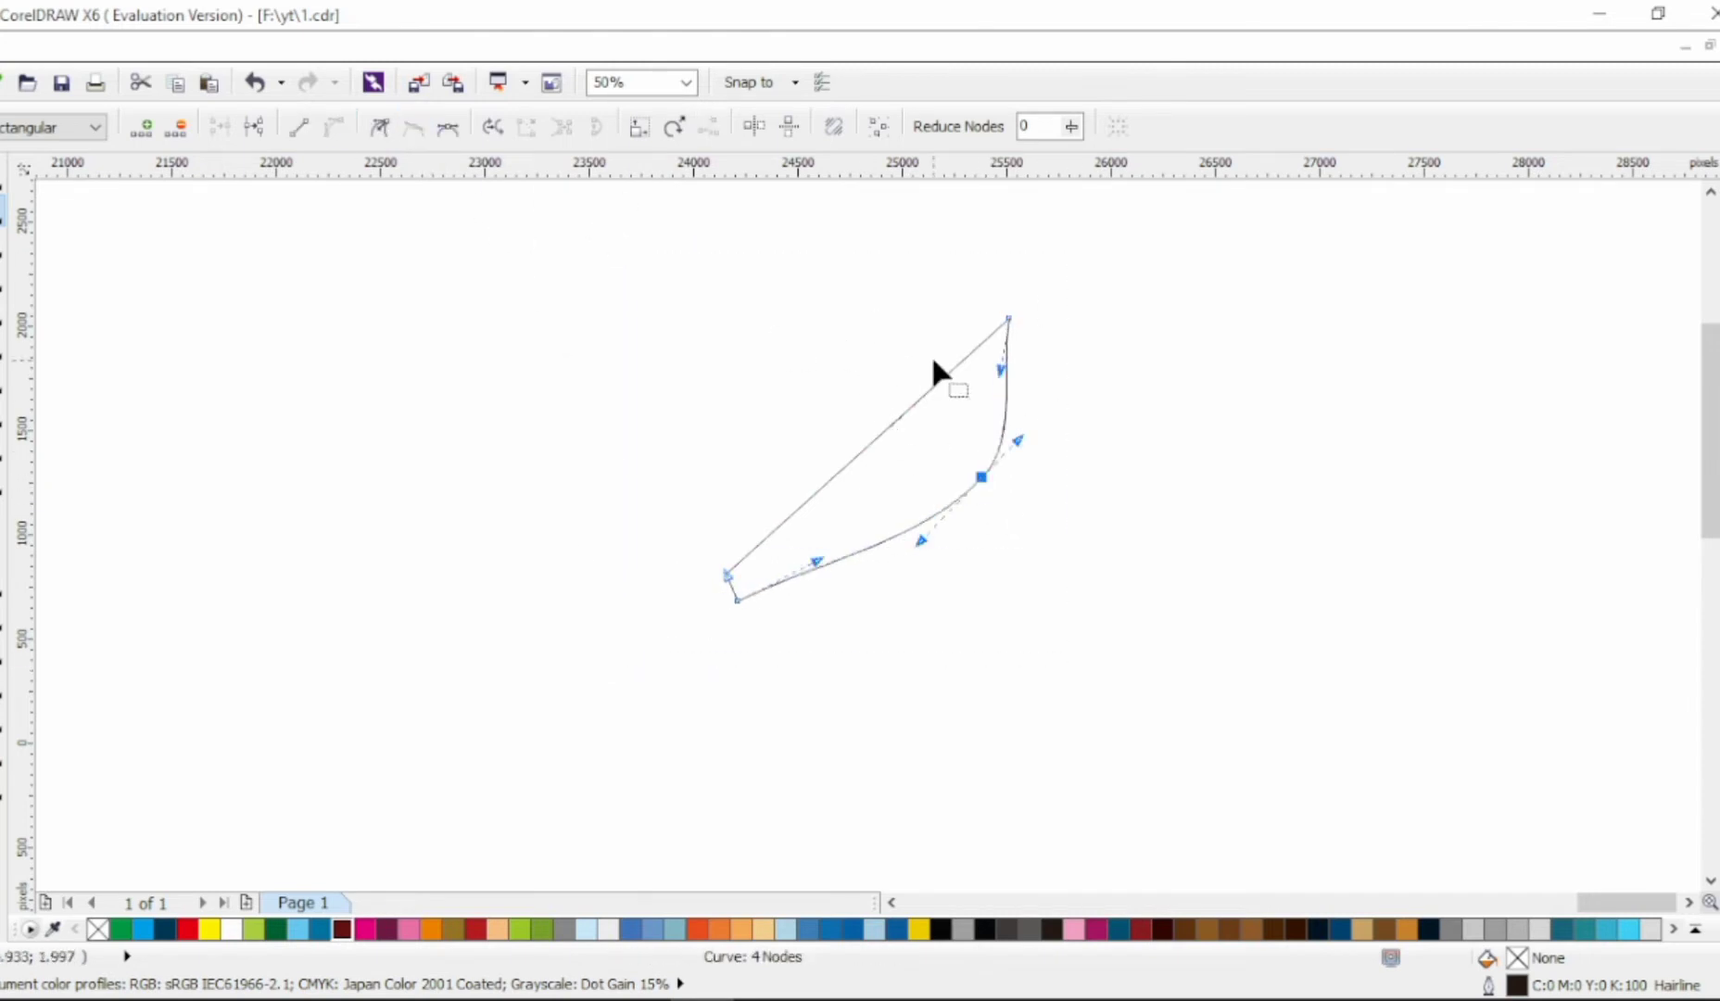
{"action": "left_click_drag", "start_coordinate": [982, 278], "coordinate": [1032, 373]}
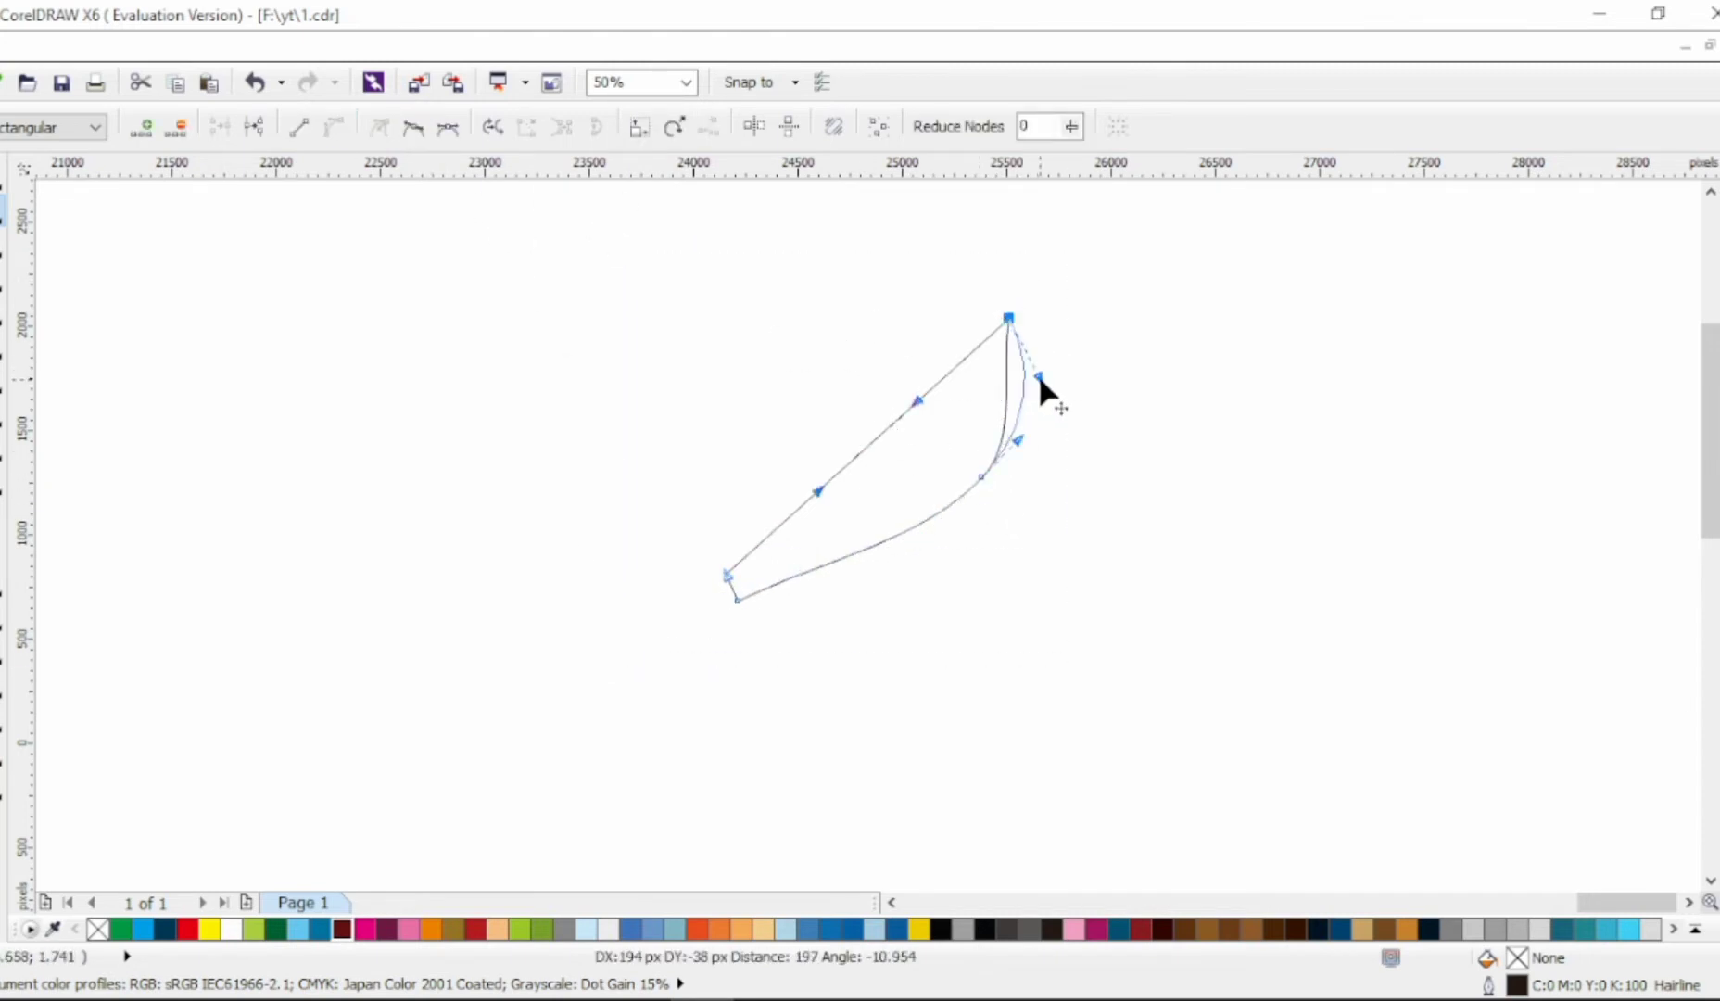
{"action": "left_click", "coordinate": [737, 600]}
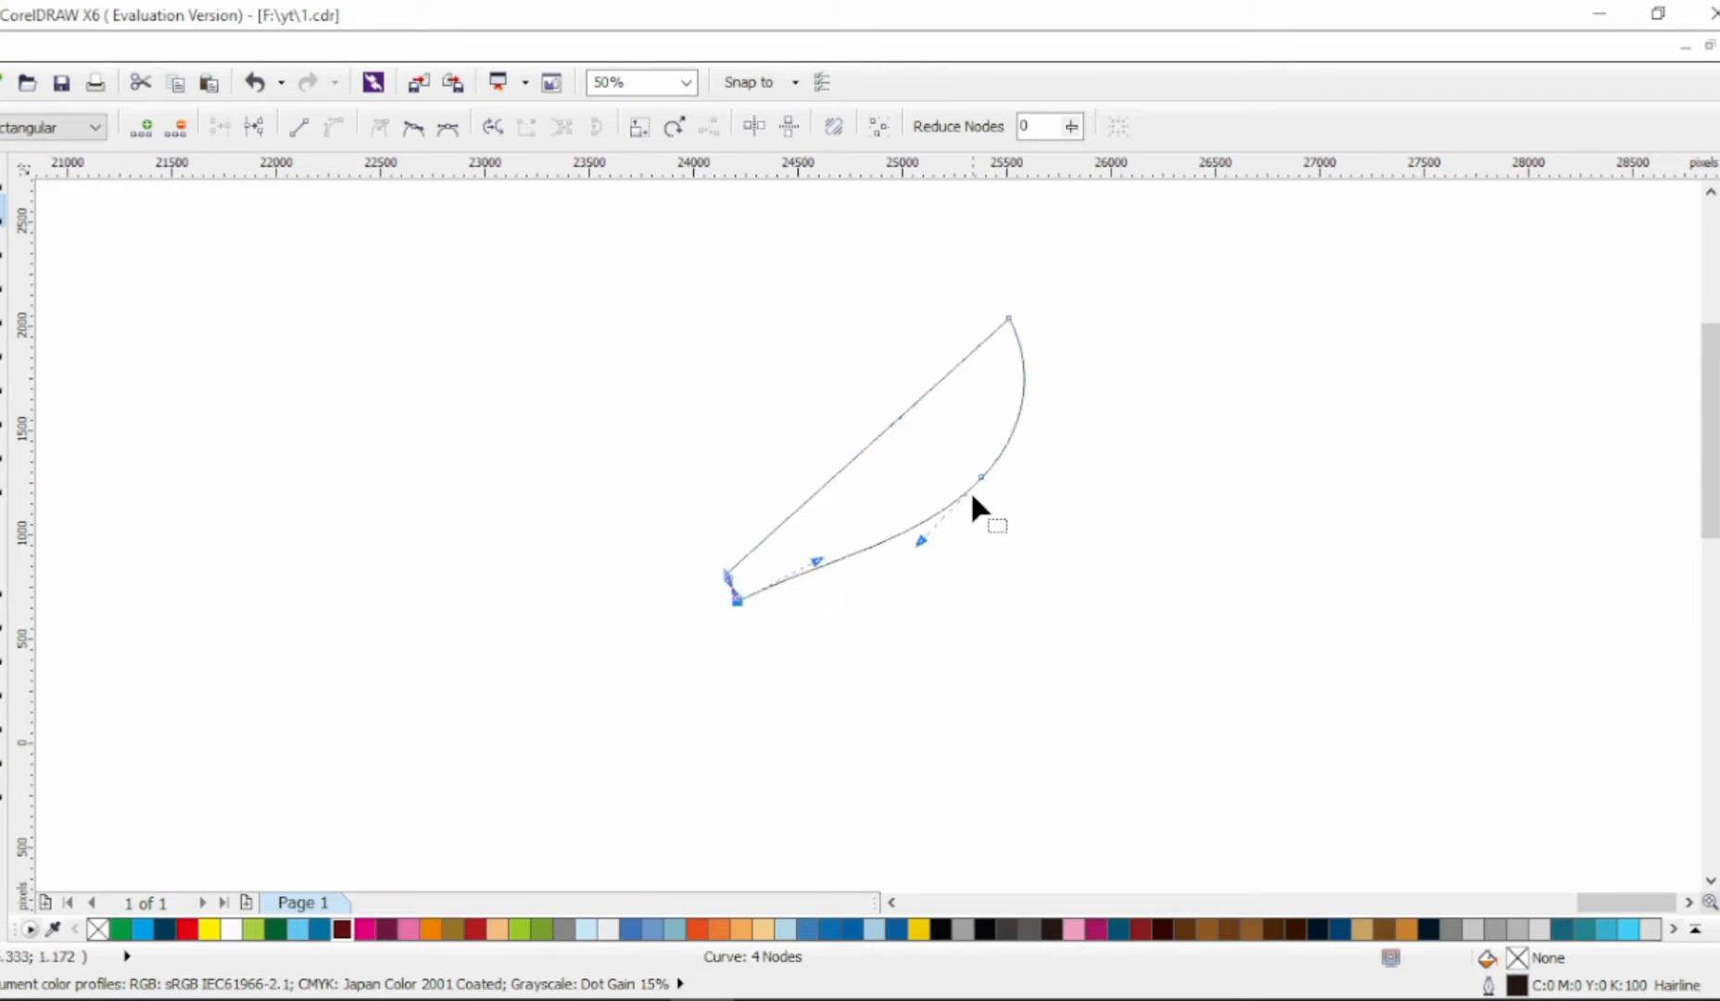
{"action": "mouse_move", "coordinate": [979, 479]}
{"action": "left_mouse_down"}
{"action": "mouse_move", "coordinate": [954, 475]}
{"action": "mouse_move", "coordinate": [972, 463]}
{"action": "left_mouse_up"}
{"action": "left_click", "coordinate": [737, 600]}
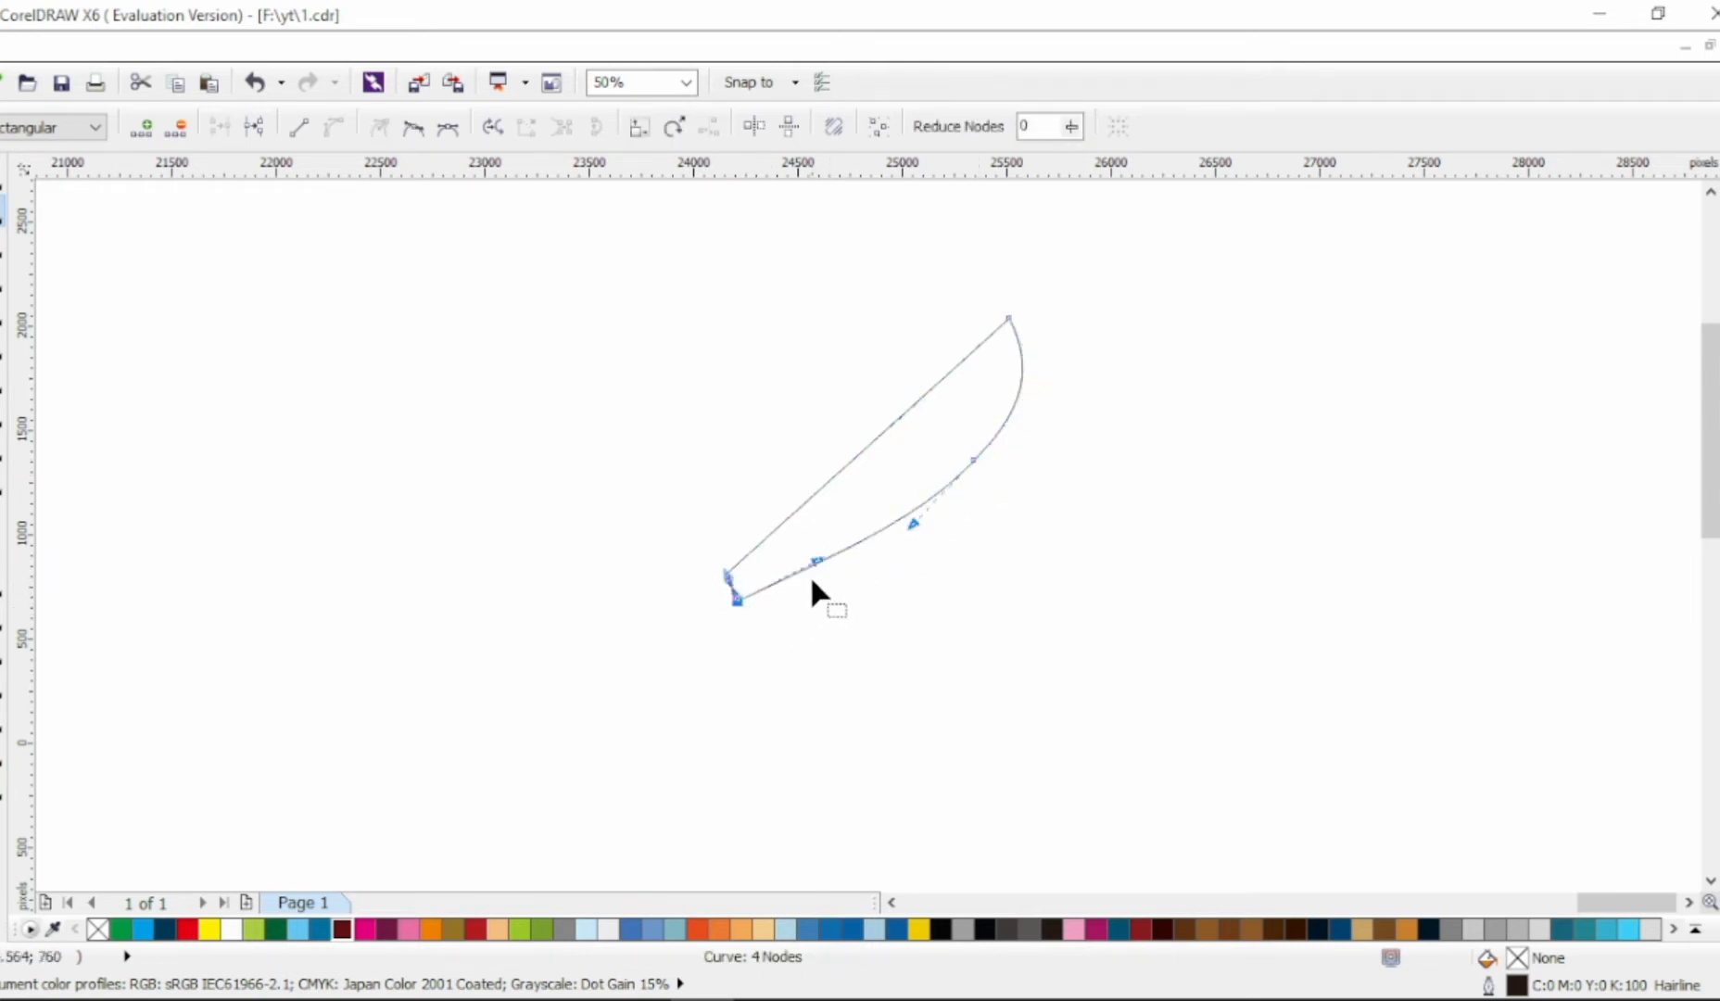
{"action": "left_click", "coordinate": [971, 462]}
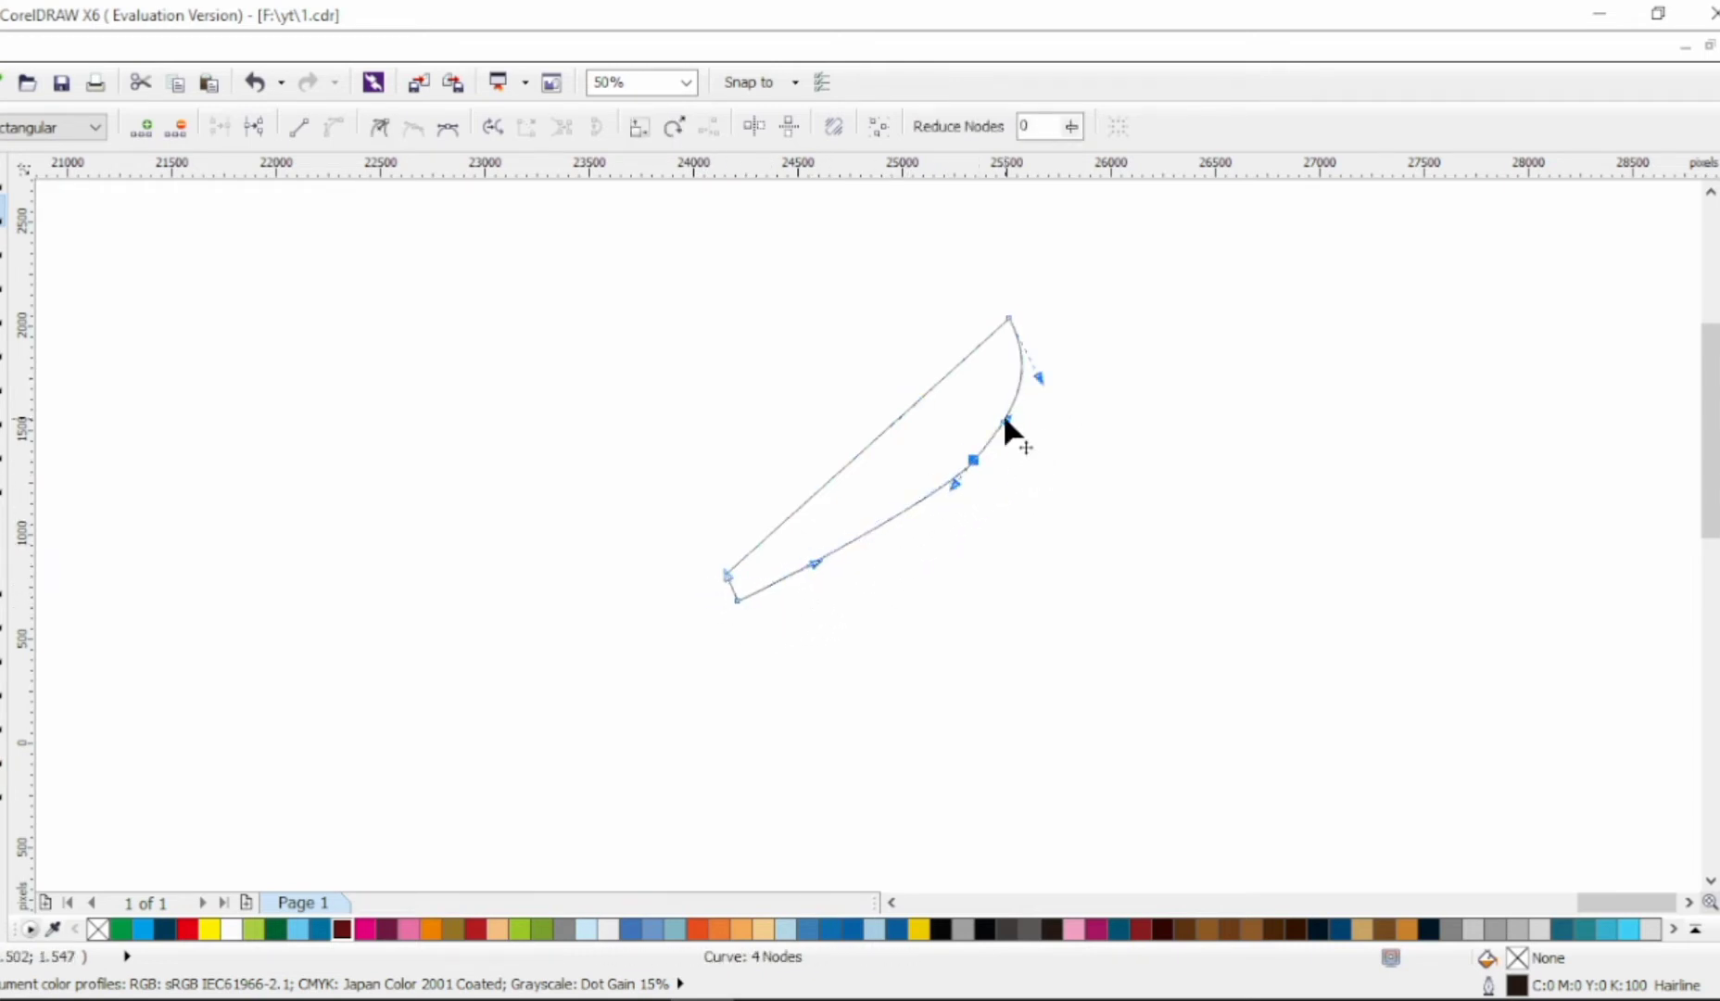
{"action": "key", "text": "space"}
{"action": "key", "text": "space"}
{"action": "key", "text": "Escape"}
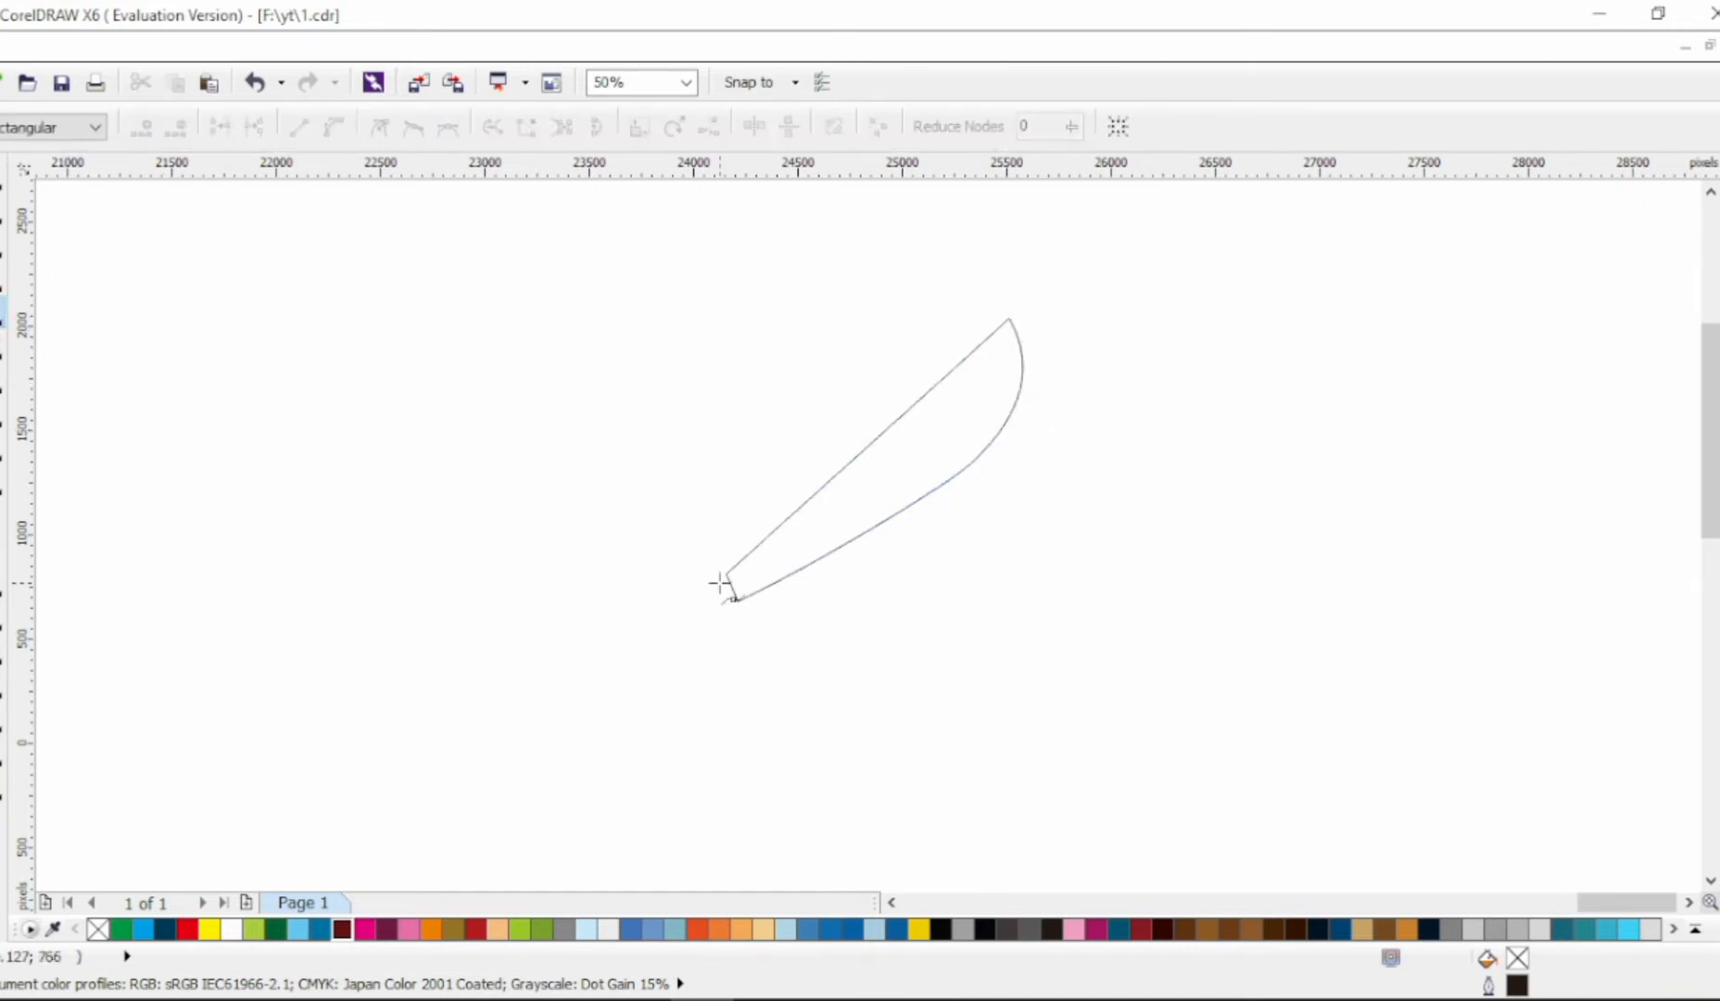
Draw a closed six-node straight-sided handle outline just below the blade's narrow end.
{"action": "double_click", "coordinate": [732, 673]}
{"action": "left_click", "coordinate": [637, 668]}
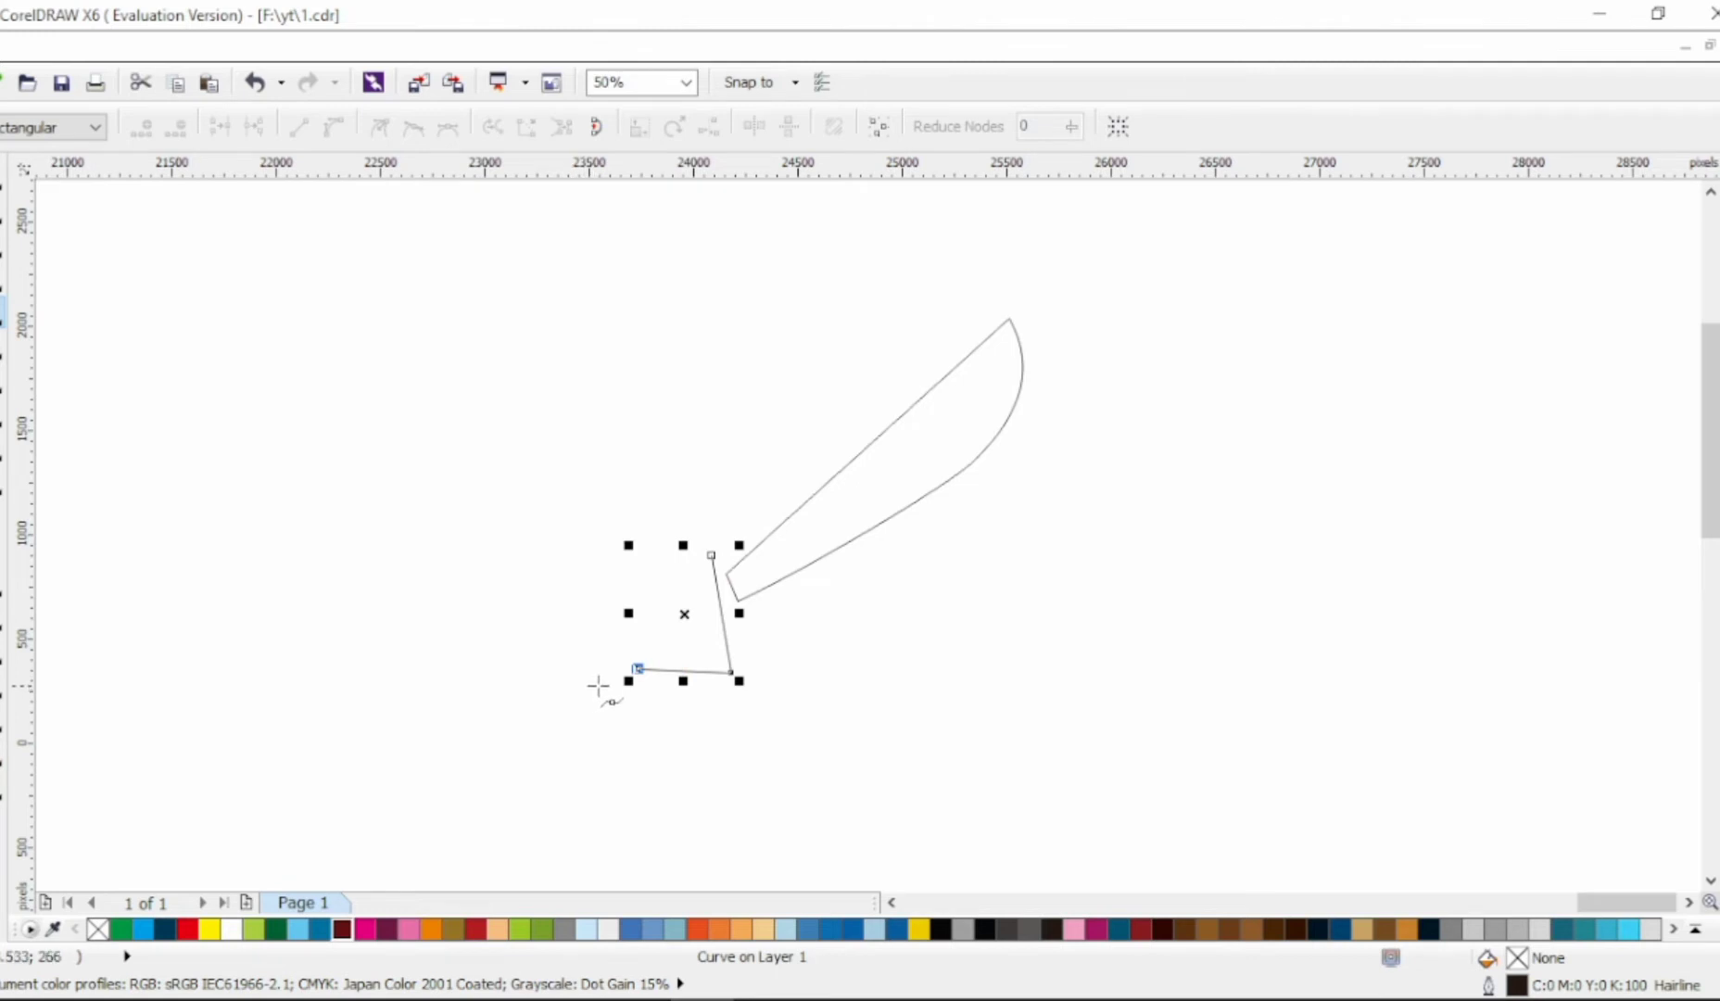
{"action": "left_click", "coordinate": [607, 683]}
{"action": "left_click", "coordinate": [614, 628]}
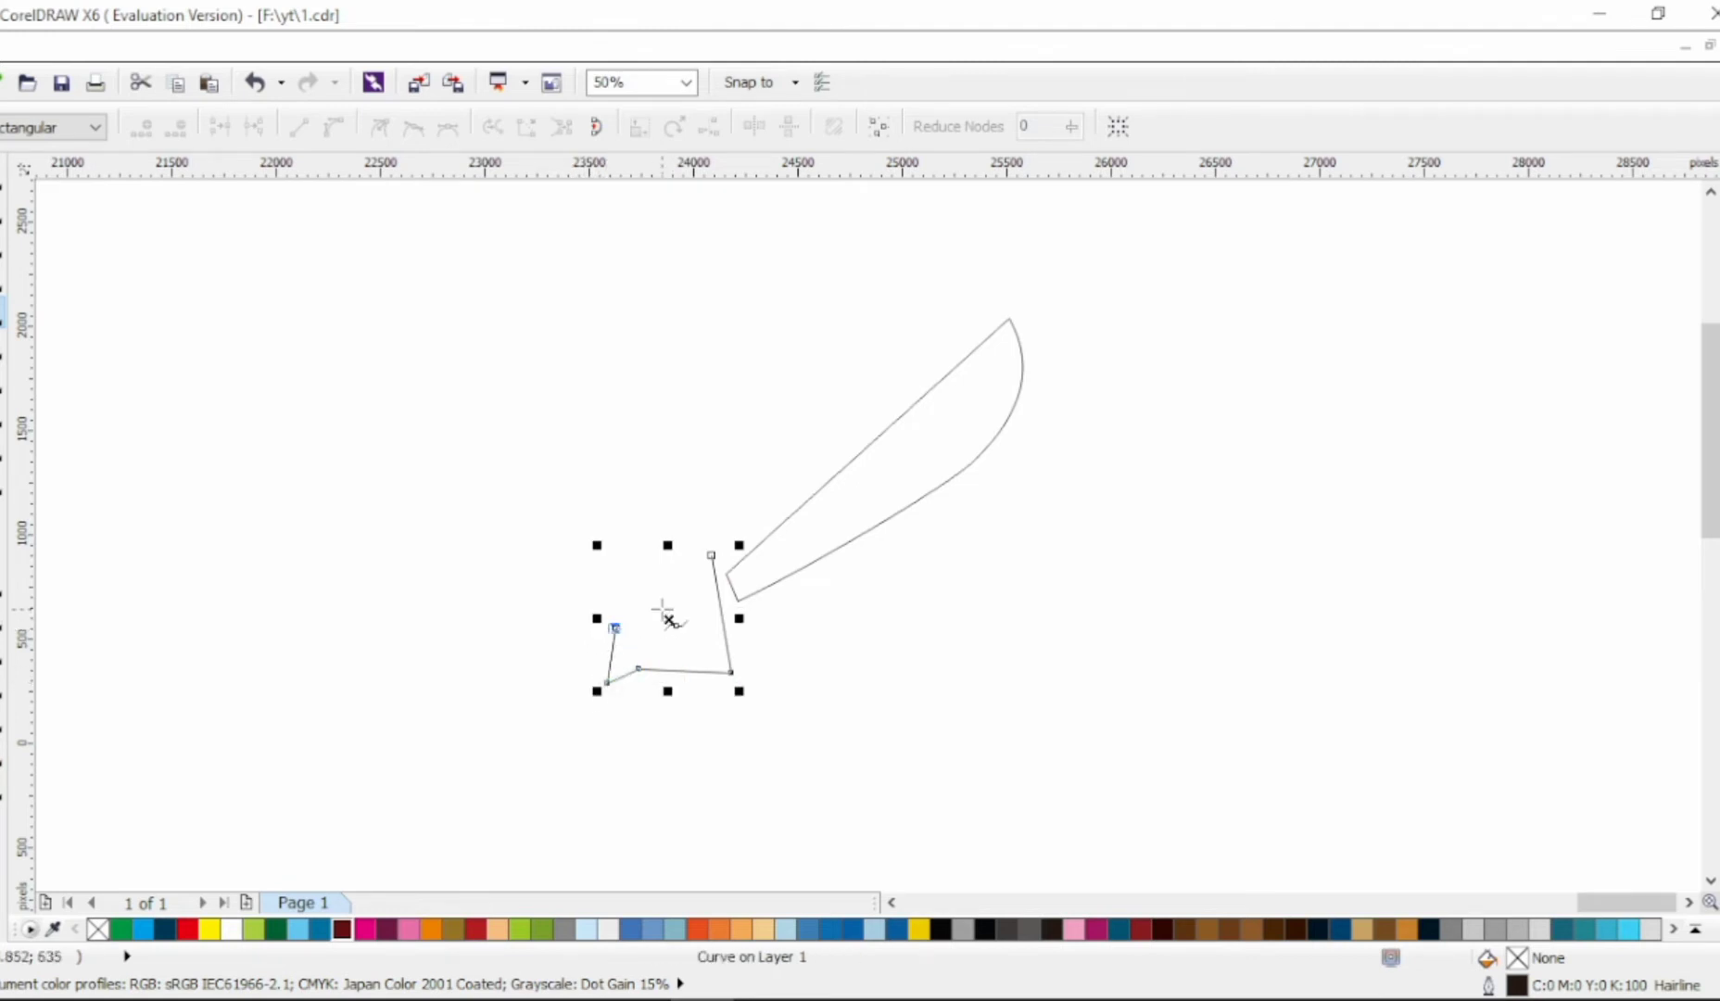
{"action": "left_click", "coordinate": [691, 582]}
{"action": "key", "text": "F10"}
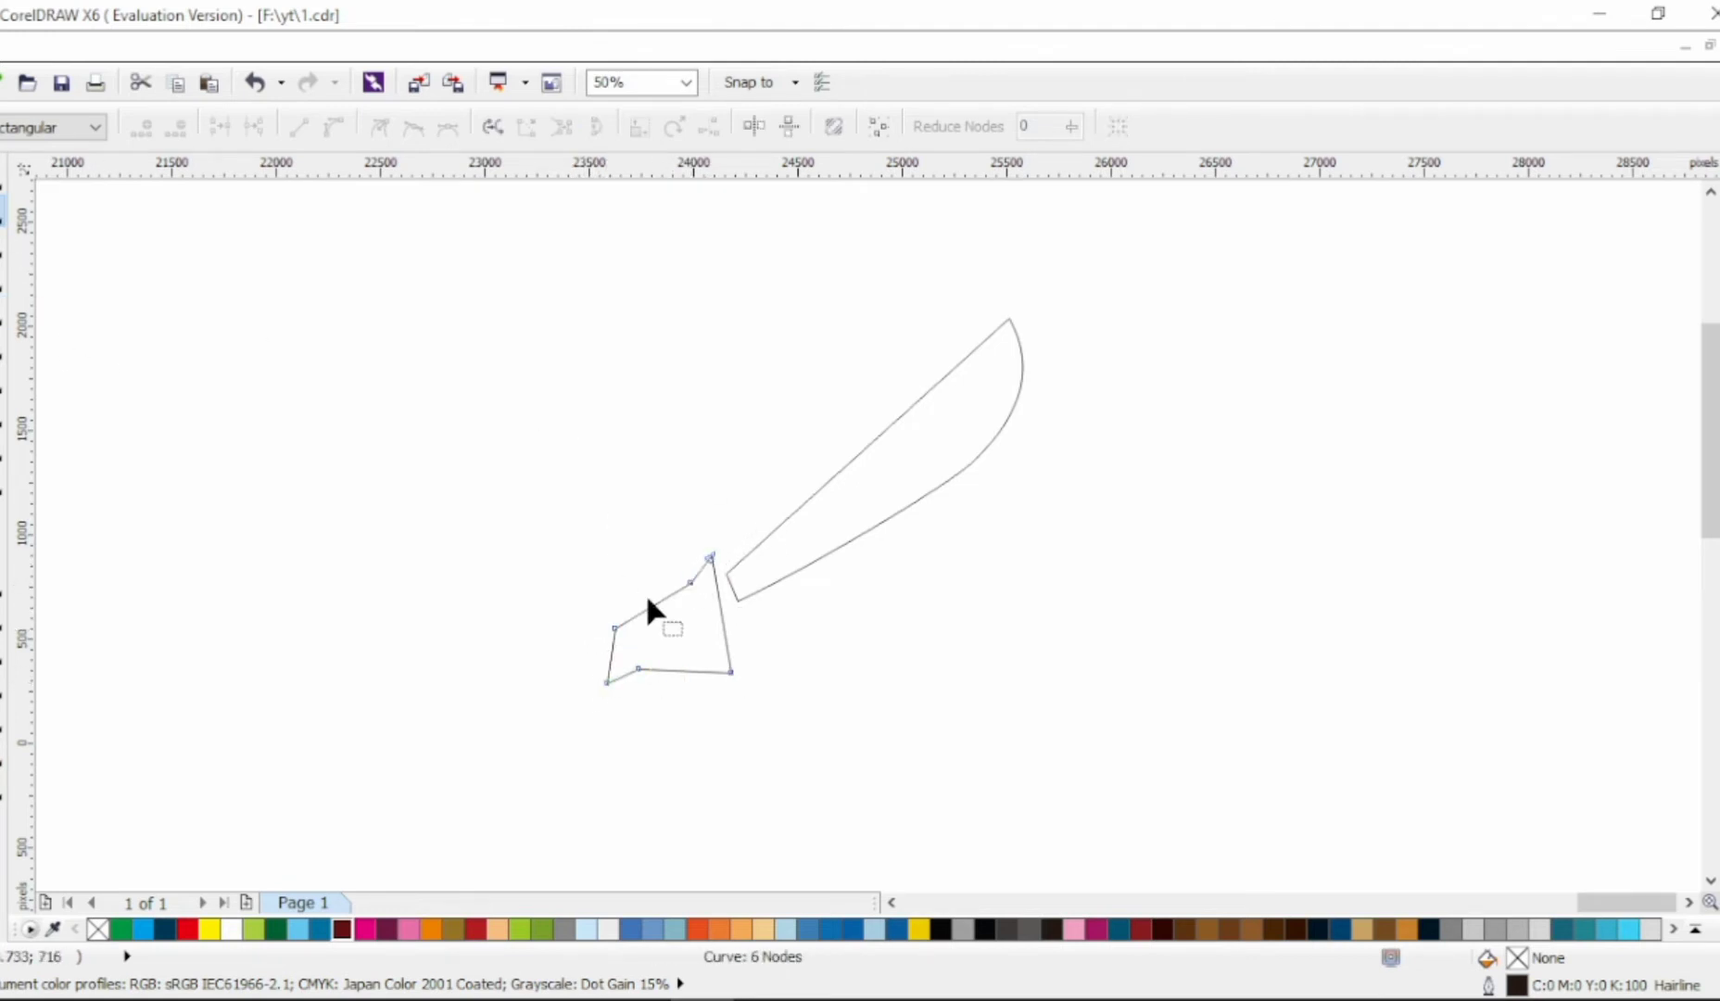
Convert the handle outline's segments to curves and bend its upper end into a rounded hook facing the blade.
{"action": "left_click_drag", "start_coordinate": [552, 615], "coordinate": [644, 690]}
{"action": "scroll", "coordinate": [608, 687], "scroll_direction": "up", "scroll_amount": 2}
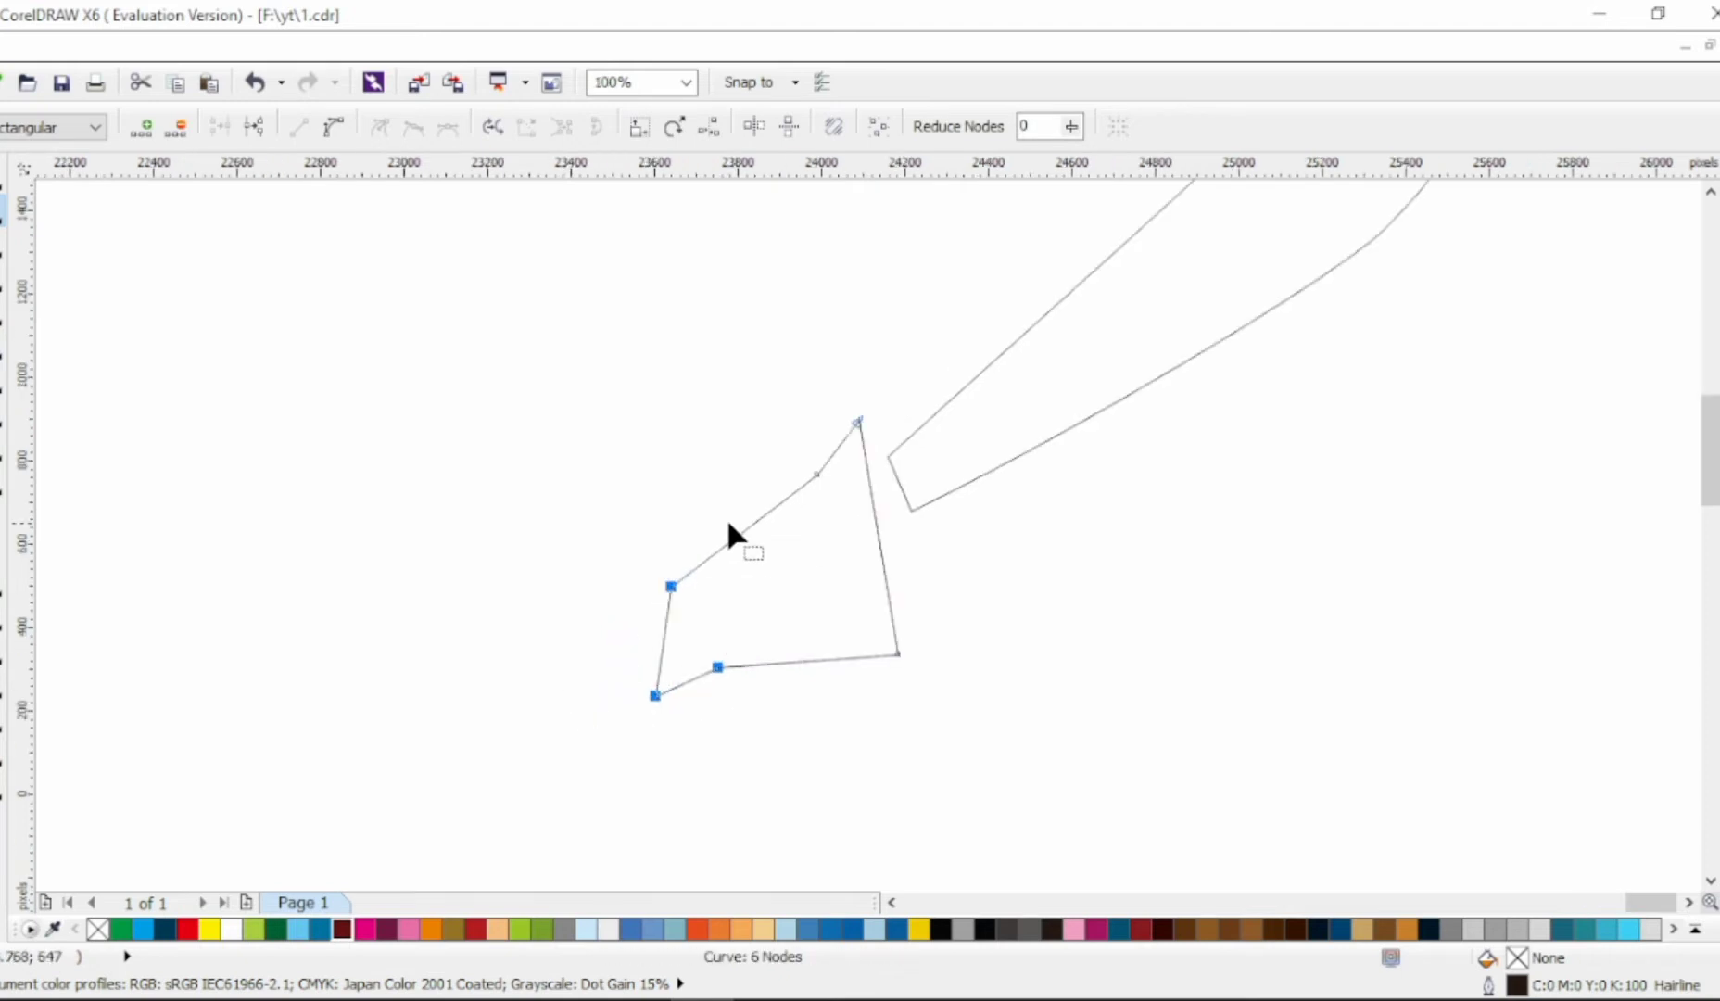
{"action": "left_click_drag", "start_coordinate": [979, 700], "coordinate": [978, 701]}
{"action": "left_click", "coordinate": [568, 316]}
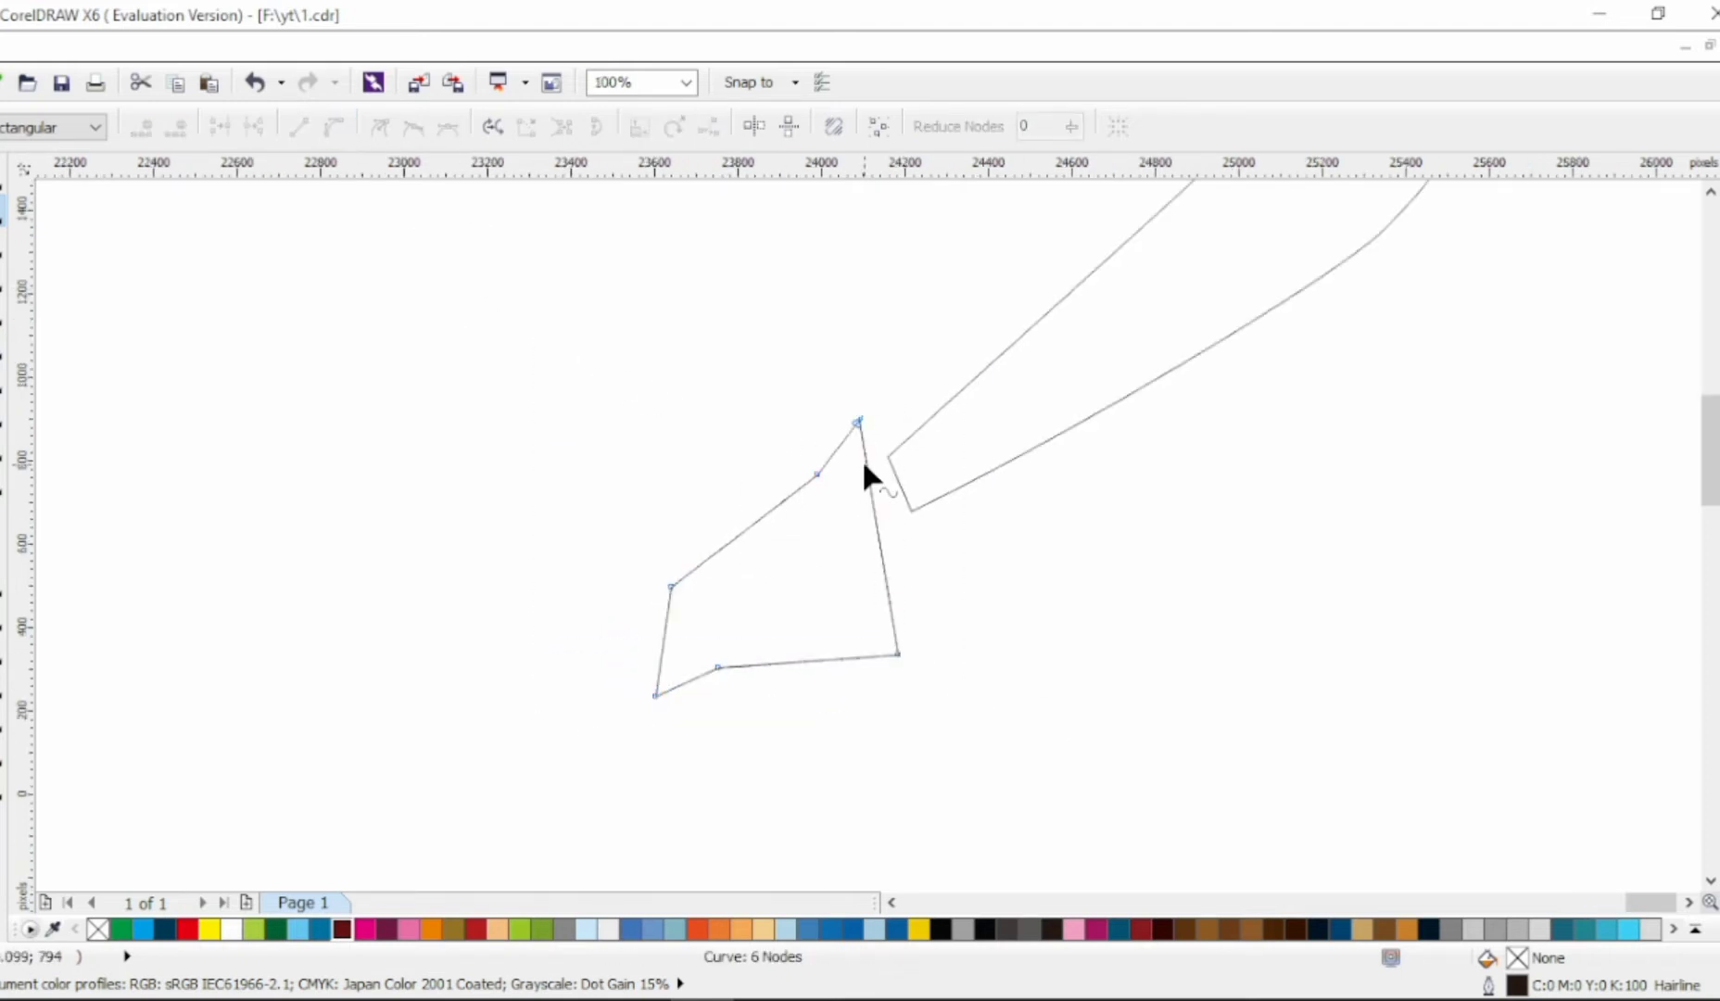
{"action": "left_click_drag", "start_coordinate": [837, 452], "coordinate": [877, 422]}
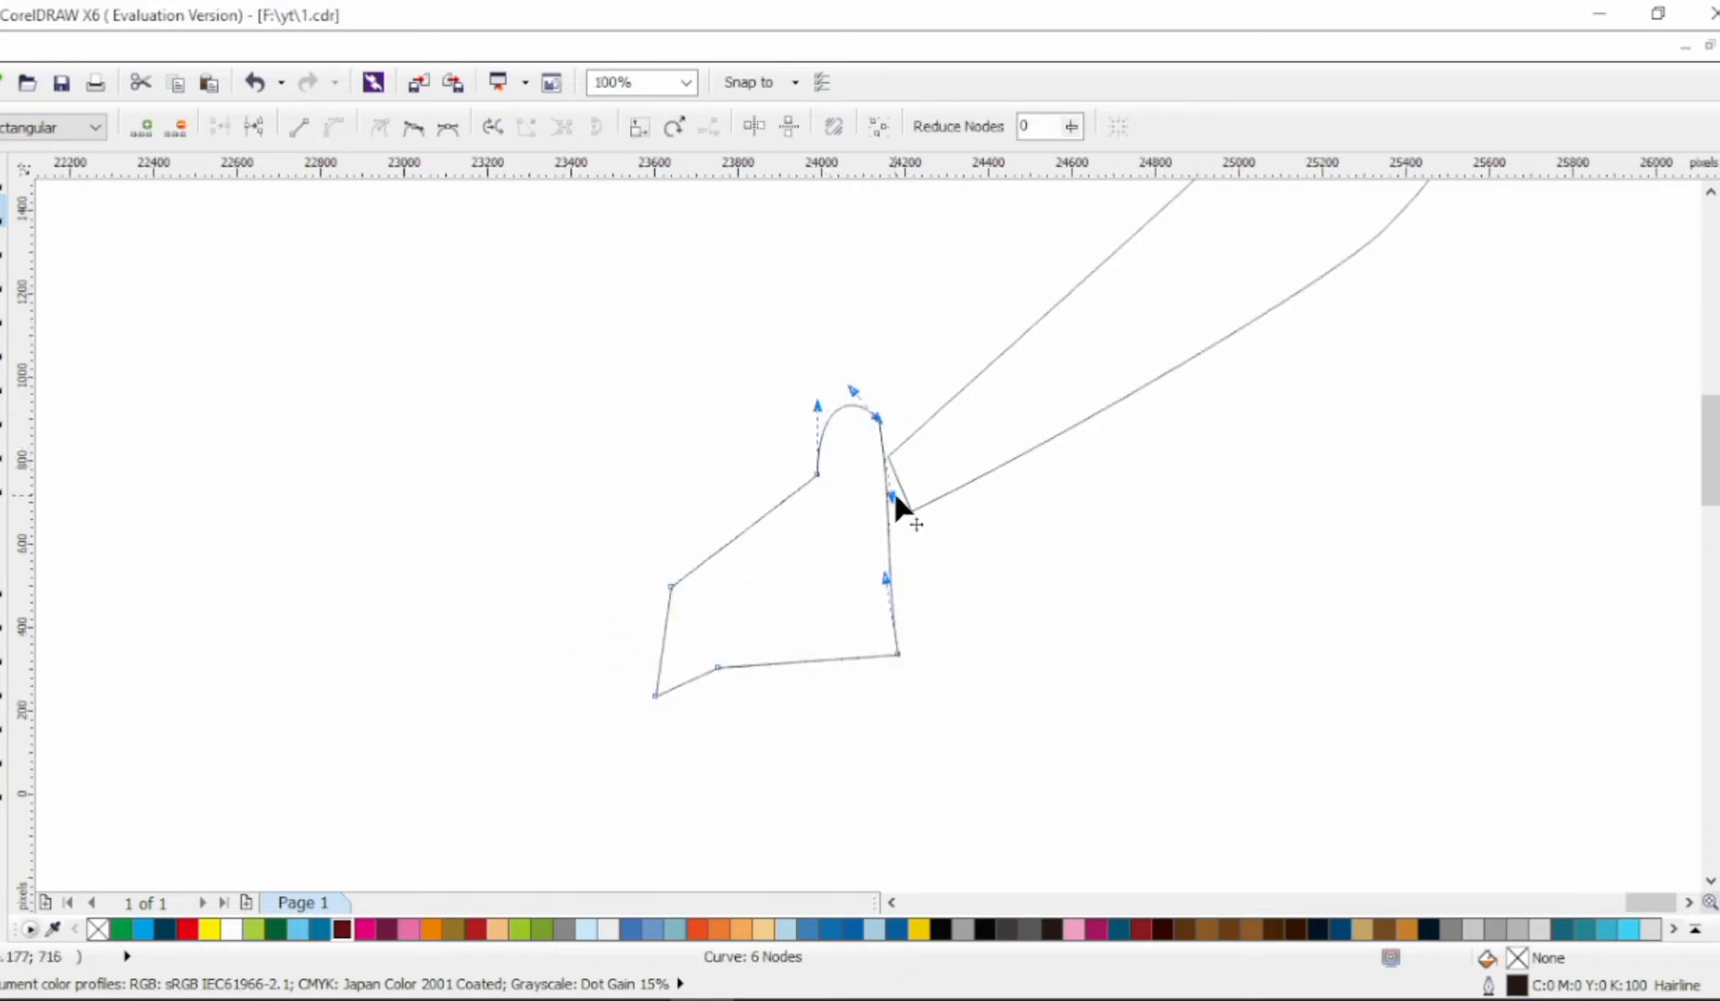
{"action": "left_click_drag", "start_coordinate": [888, 500], "coordinate": [857, 482]}
{"action": "left_click_drag", "start_coordinate": [888, 585], "coordinate": [922, 662]}
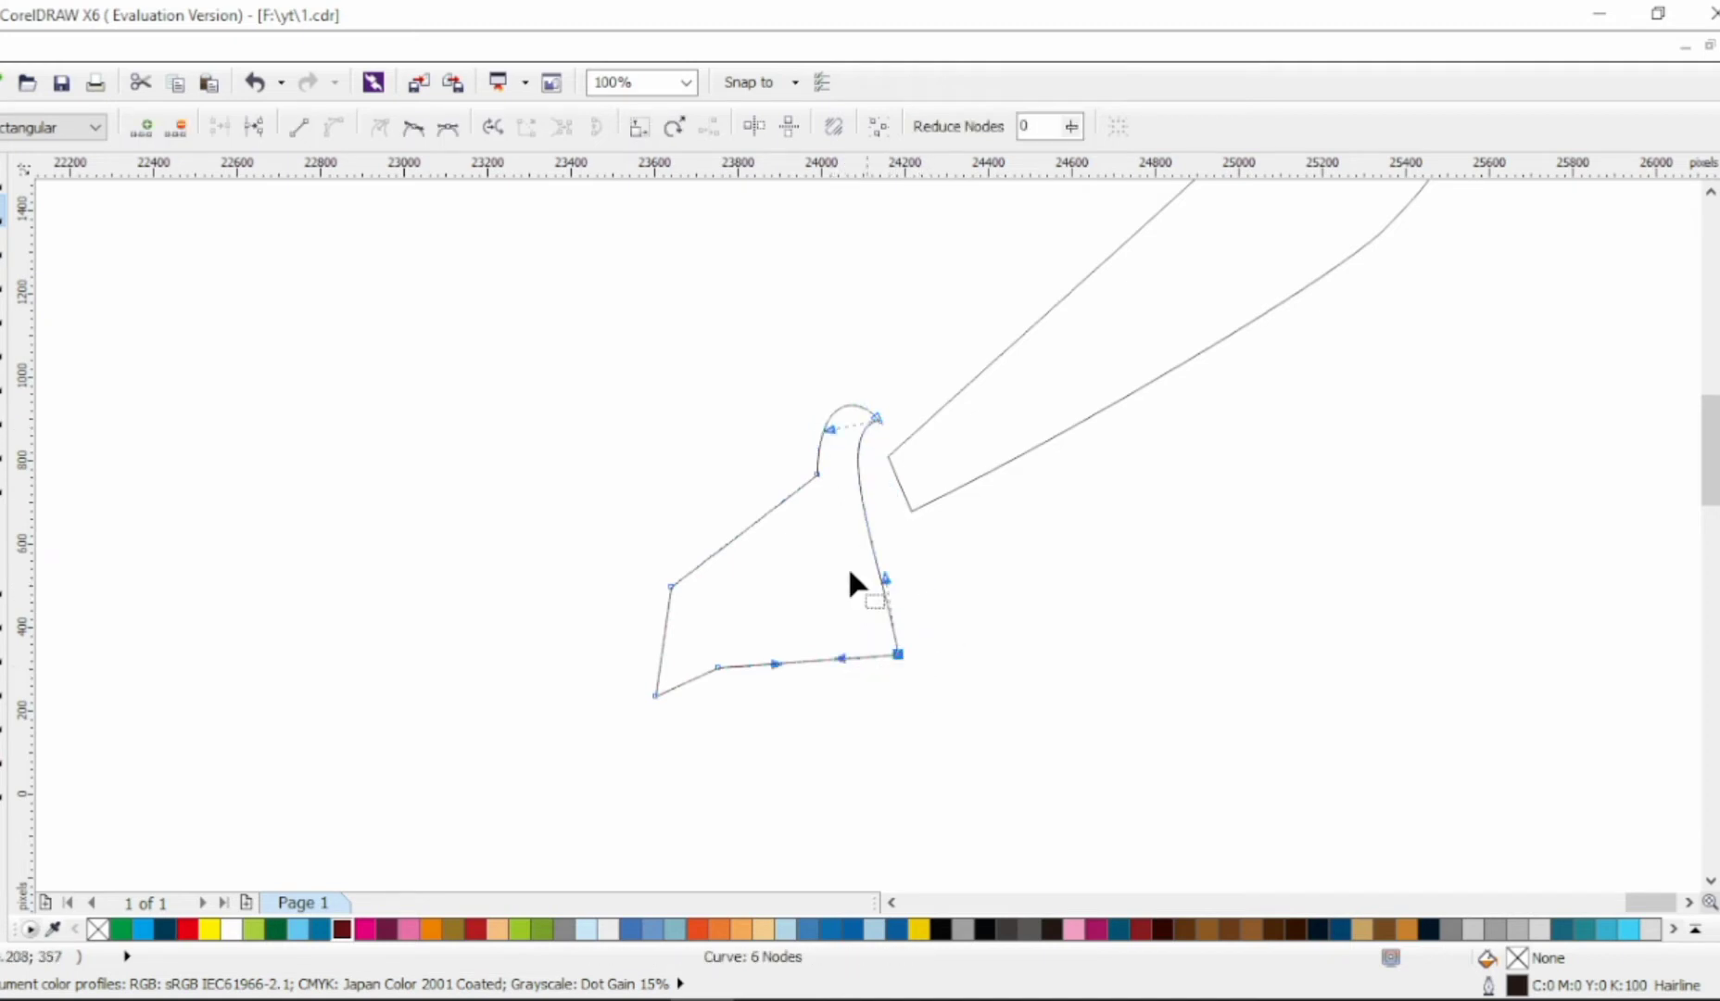
Smooth the handle's lower corner node on the blade side and round the underside into a belly.
{"action": "key", "text": "s"}
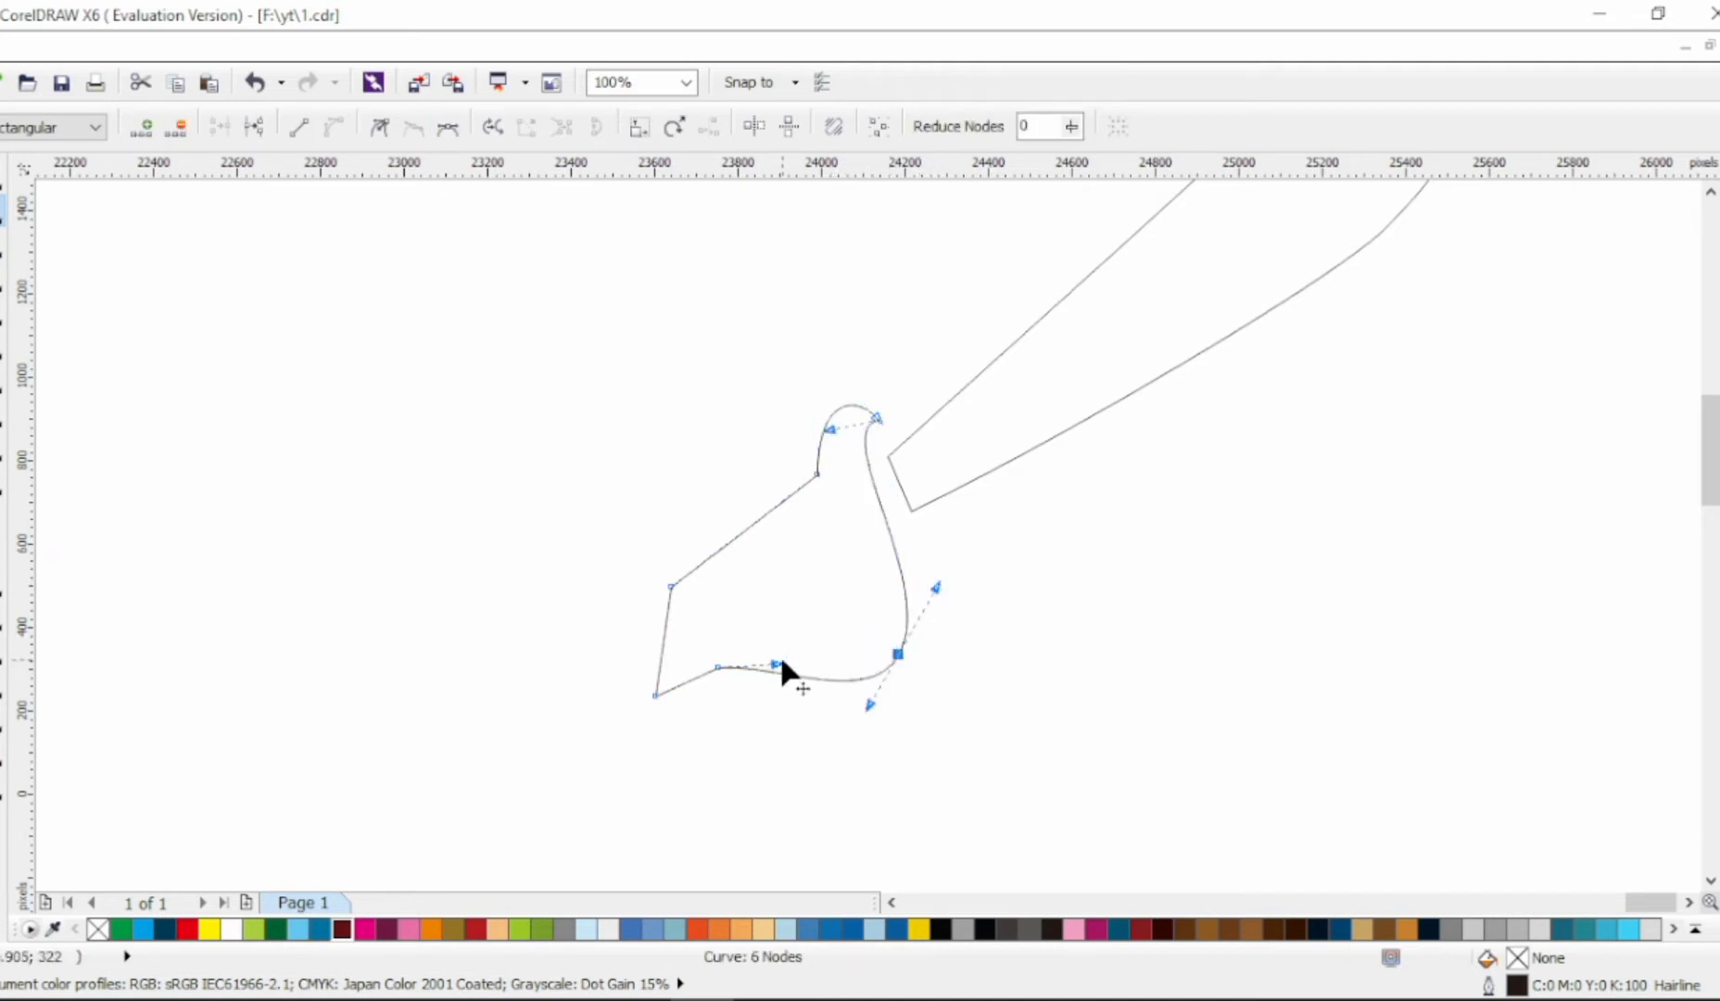
{"action": "left_click_drag", "start_coordinate": [781, 665], "coordinate": [734, 678]}
{"action": "left_click_drag", "start_coordinate": [904, 659], "coordinate": [897, 660]}
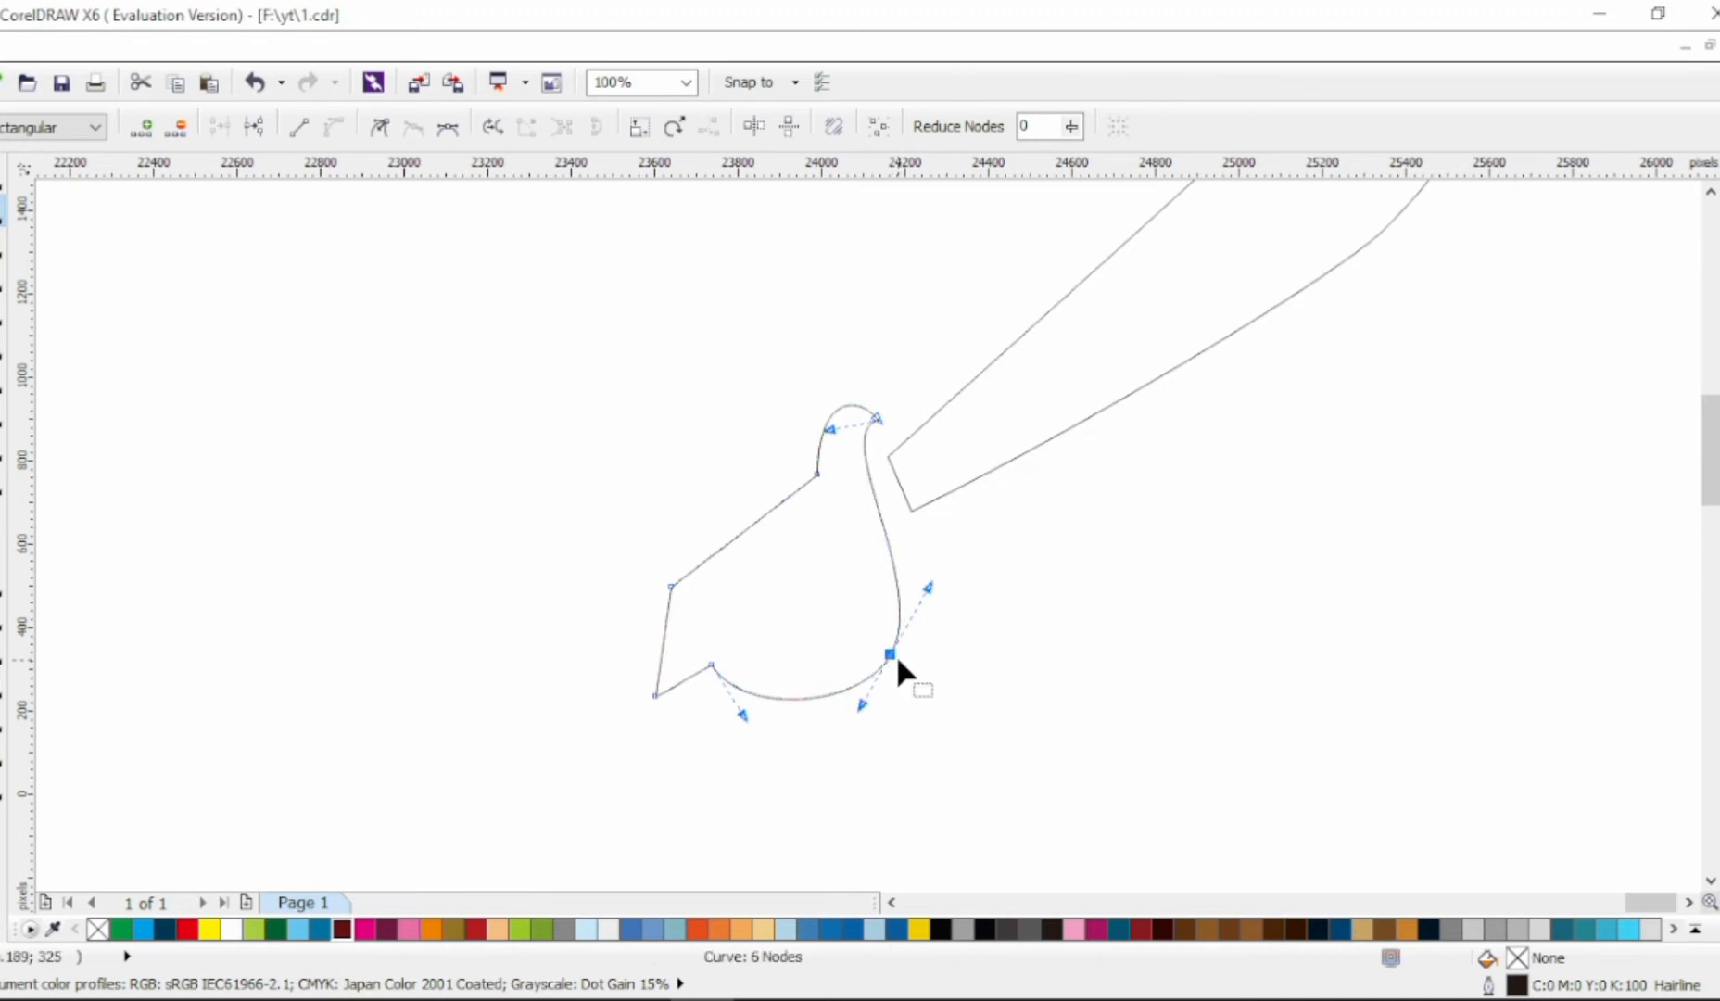
Round the handle's butt end into a smooth two-lobed pommel and reposition its three nodes.
{"action": "left_click_drag", "start_coordinate": [667, 624], "coordinate": [676, 737]}
{"action": "left_click", "coordinate": [690, 679]}
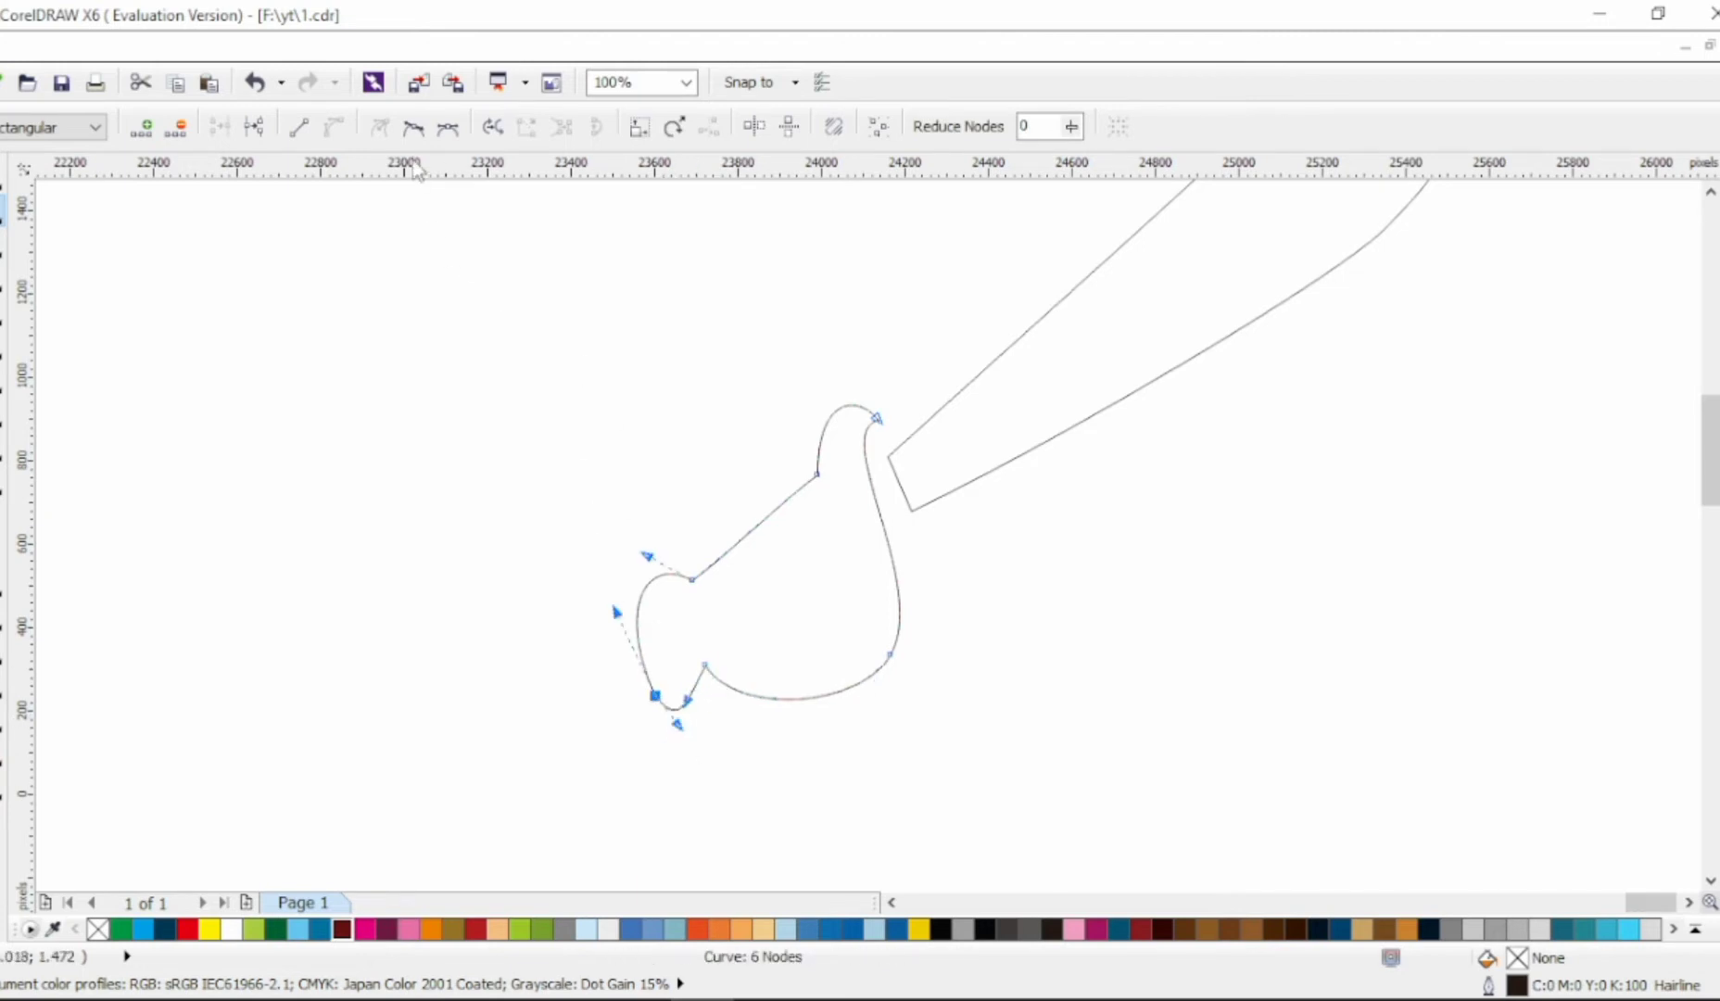
{"action": "mouse_move", "coordinate": [675, 709]}
{"action": "left_mouse_down"}
{"action": "mouse_move", "coordinate": [640, 620]}
{"action": "mouse_move", "coordinate": [650, 695]}
{"action": "left_mouse_up"}
{"action": "left_click", "coordinate": [691, 579], "text": "shift"}
{"action": "left_click", "coordinate": [714, 667], "text": "shift"}
{"action": "left_click", "coordinate": [754, 478]}
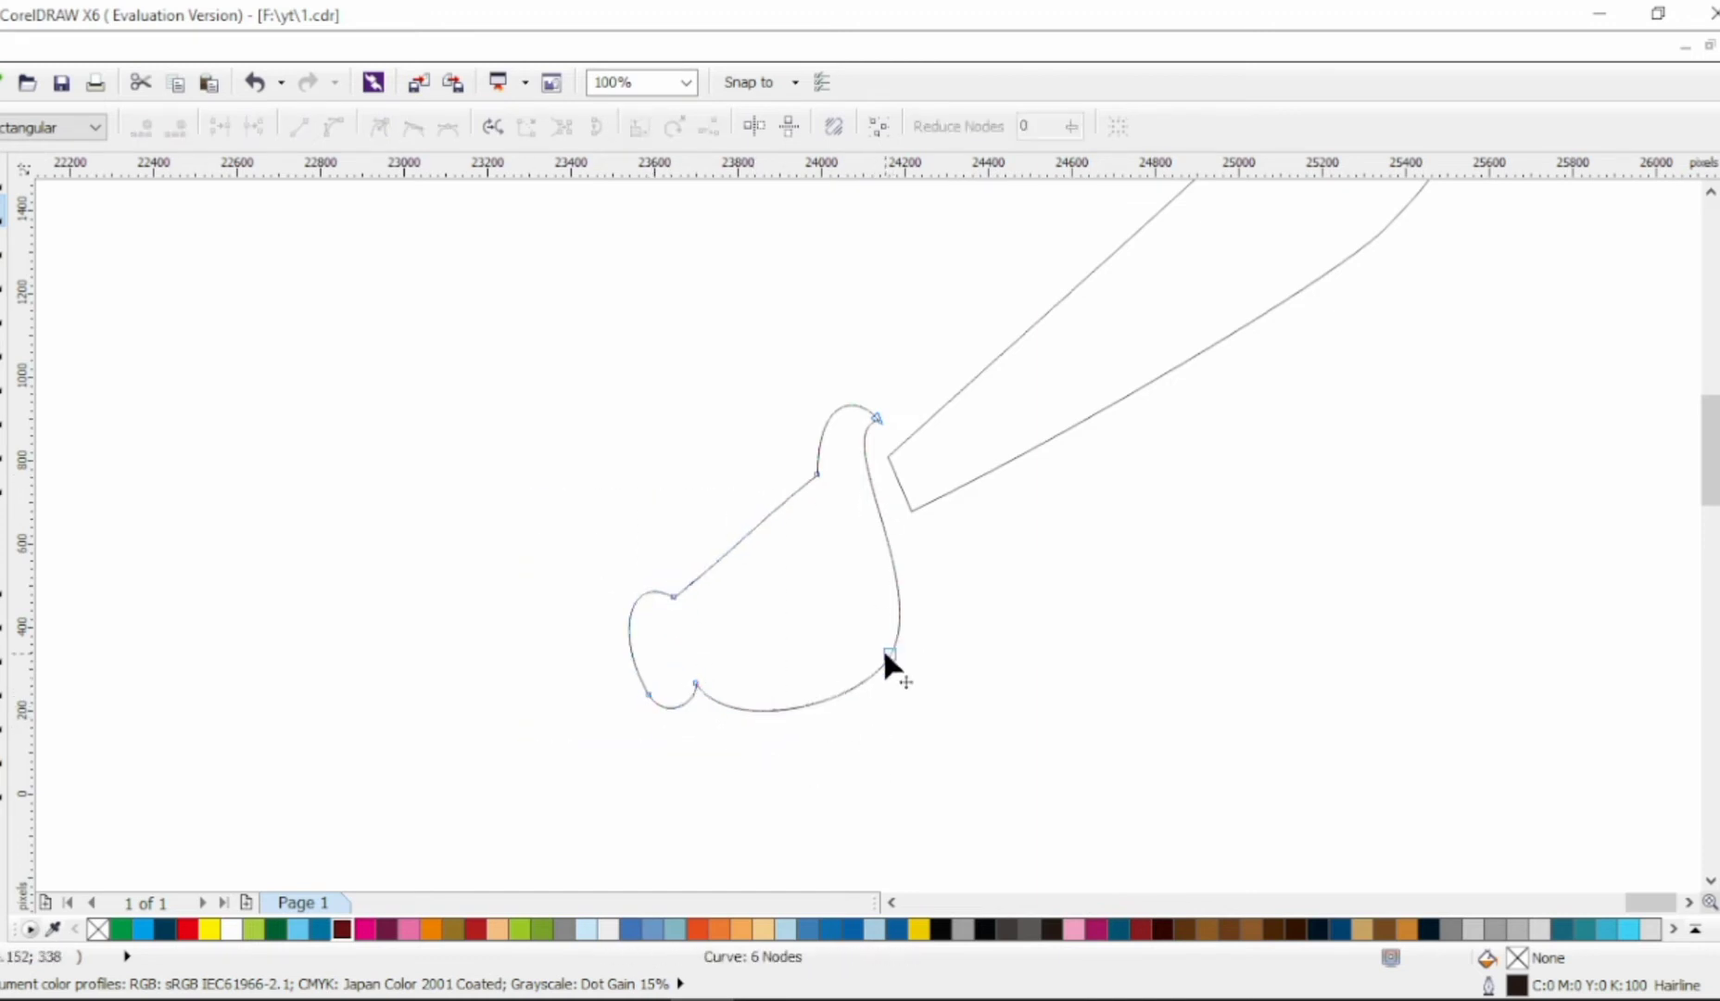
Shift the blade's lower base corner toward the handle and curve the short base edge.
{"action": "left_click", "coordinate": [911, 510]}
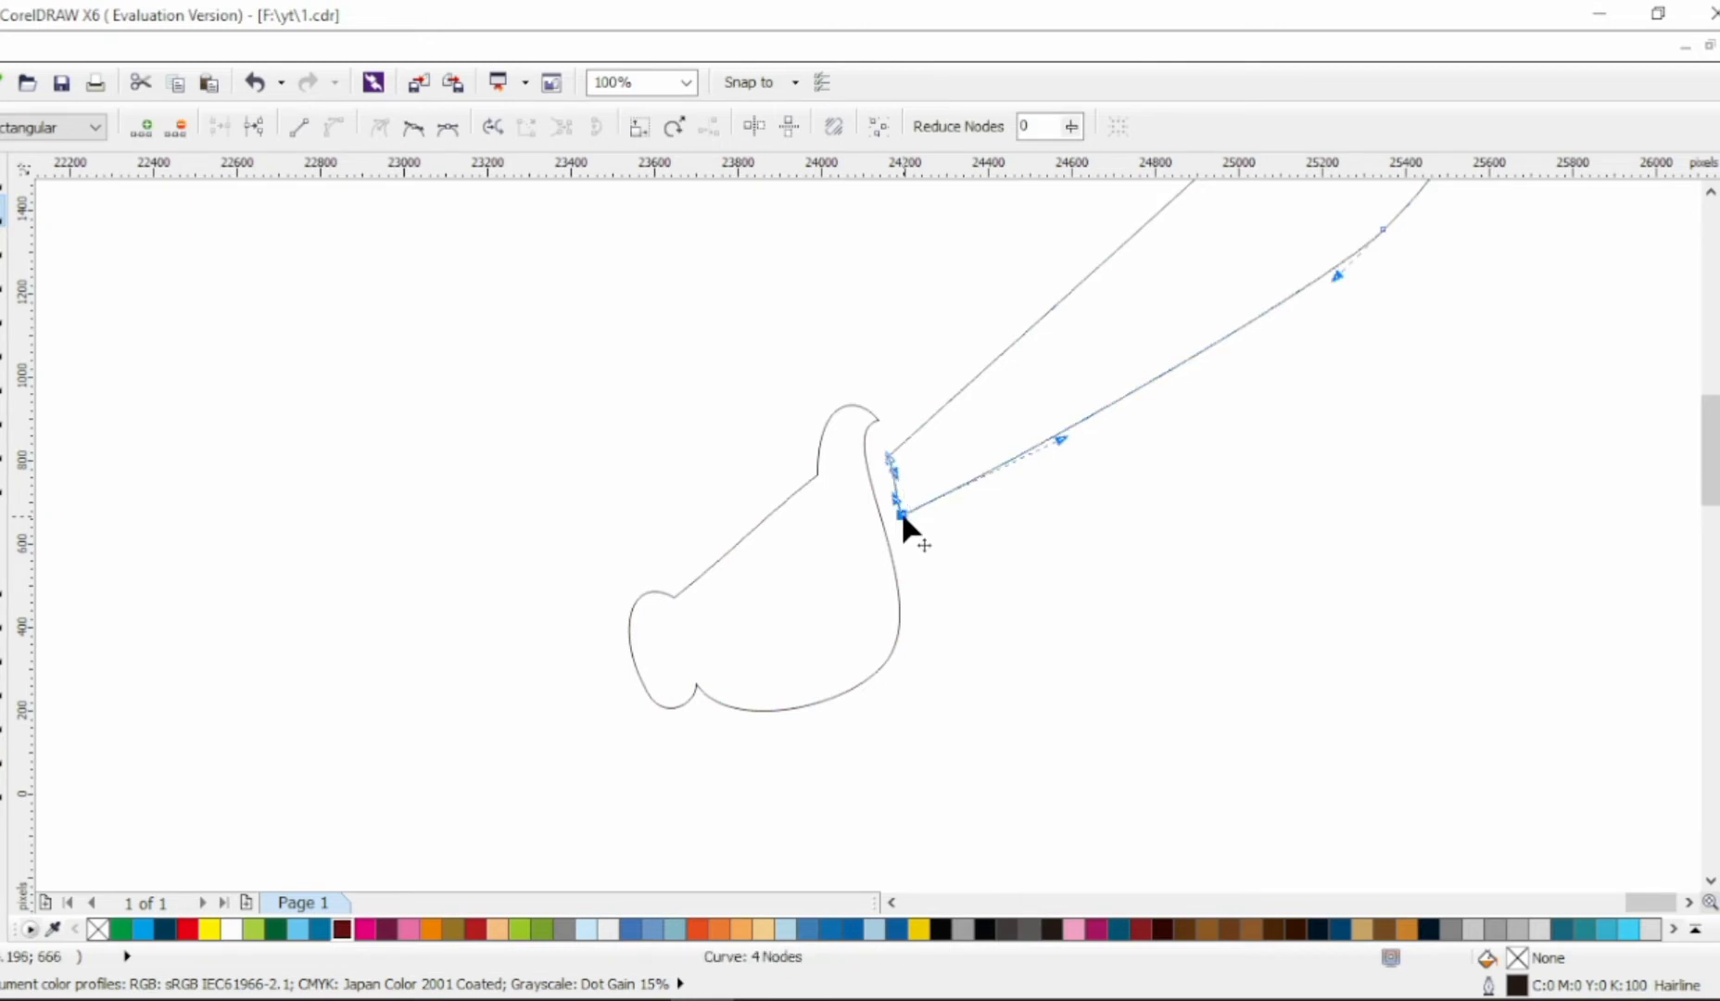
{"action": "scroll", "coordinate": [901, 510], "scroll_direction": "down", "scroll_amount": 3}
{"action": "scroll", "coordinate": [964, 464], "scroll_direction": "up", "scroll_amount": 3}
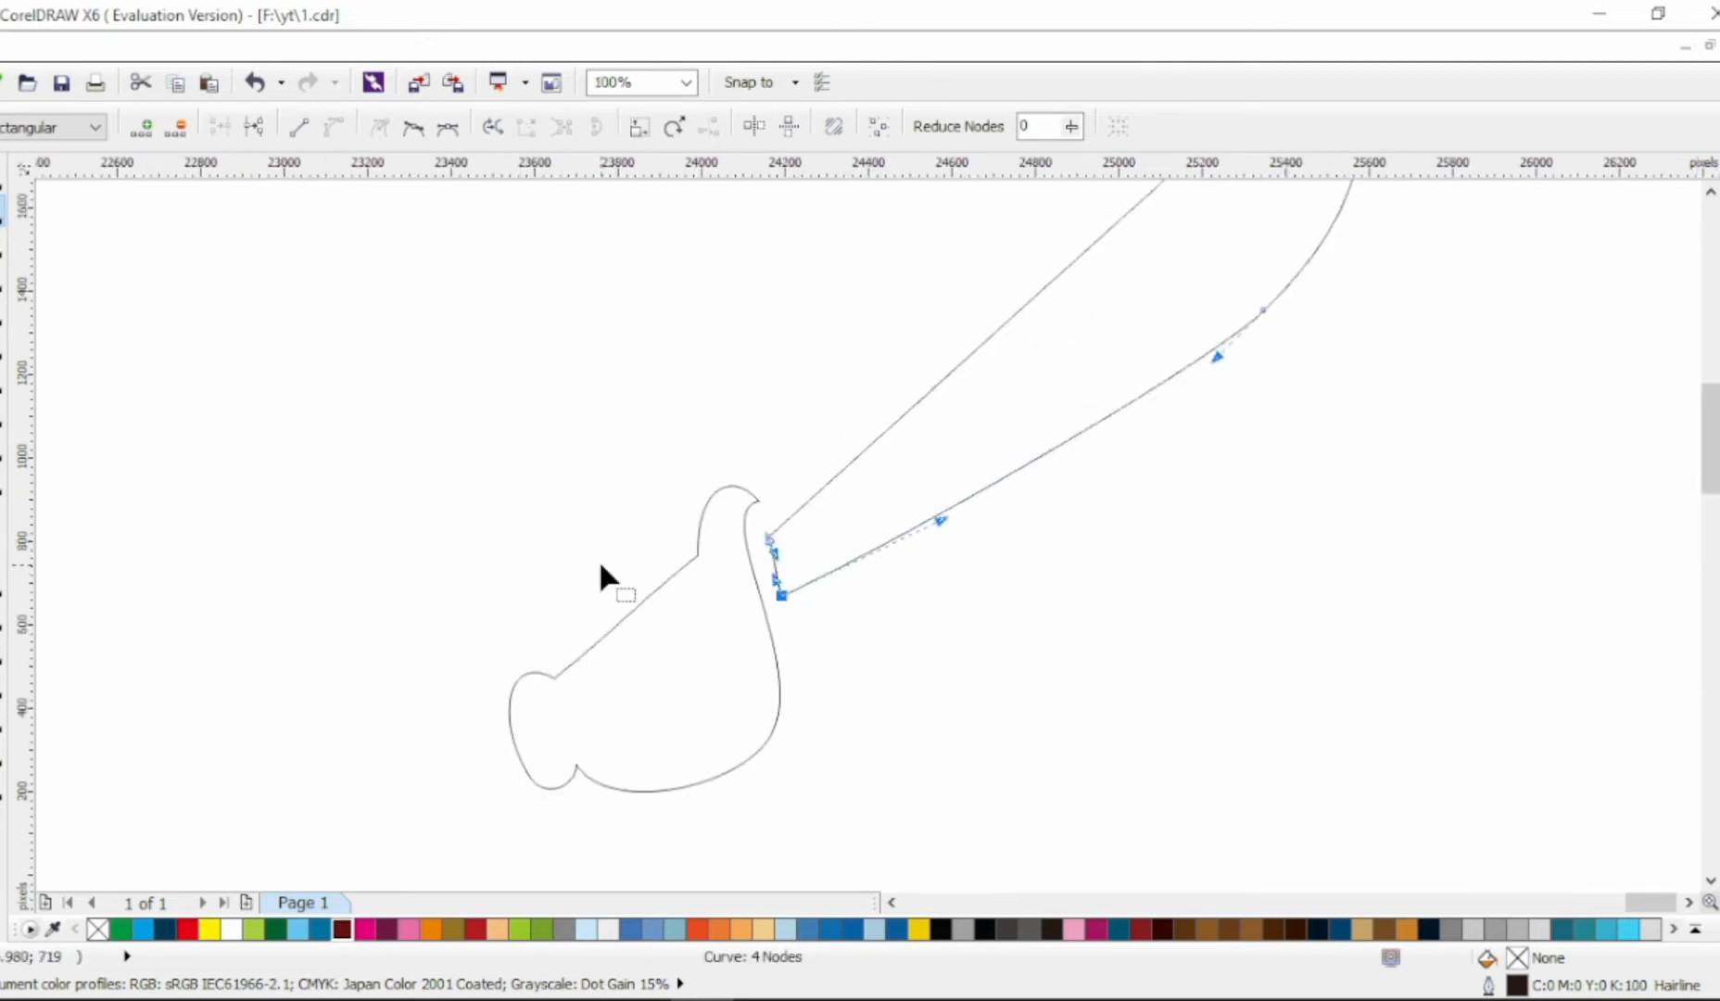
Draw a narrow closed three-node wedge running down into the handle from the base of its hook.
{"action": "left_click", "coordinate": [4, 310]}
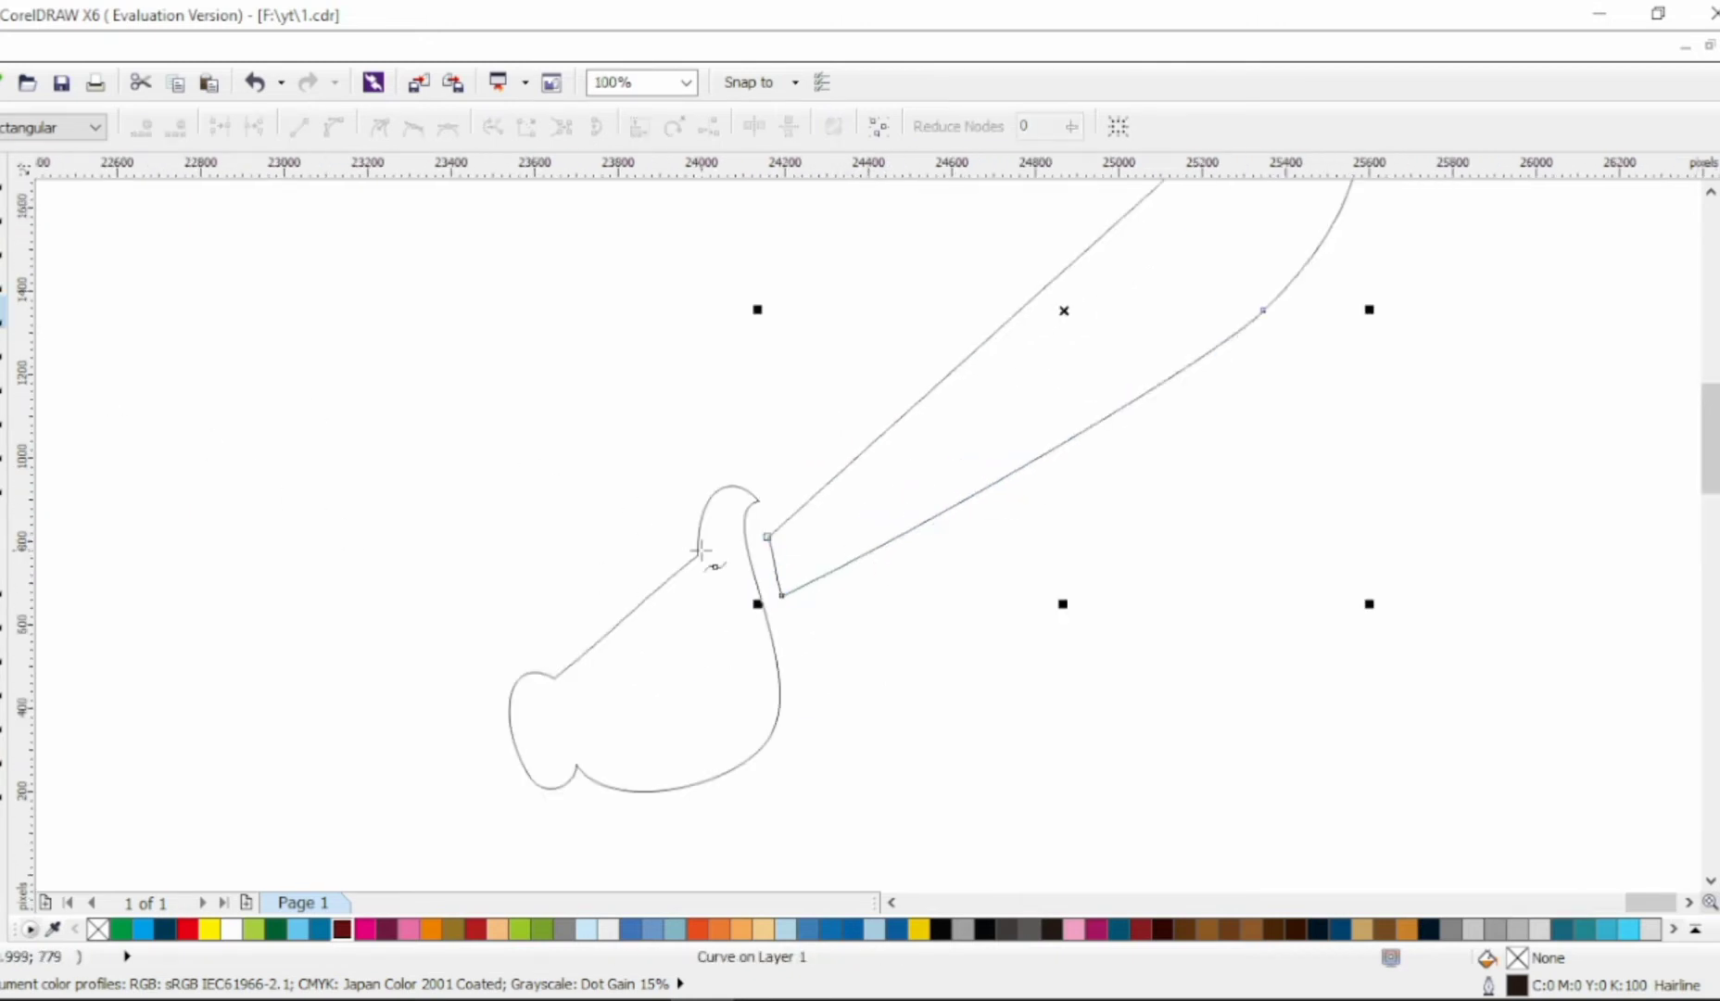
{"action": "left_click", "coordinate": [710, 737]}
{"action": "left_click", "coordinate": [669, 556]}
{"action": "left_click", "coordinate": [702, 549]}
{"action": "key", "text": "F10"}
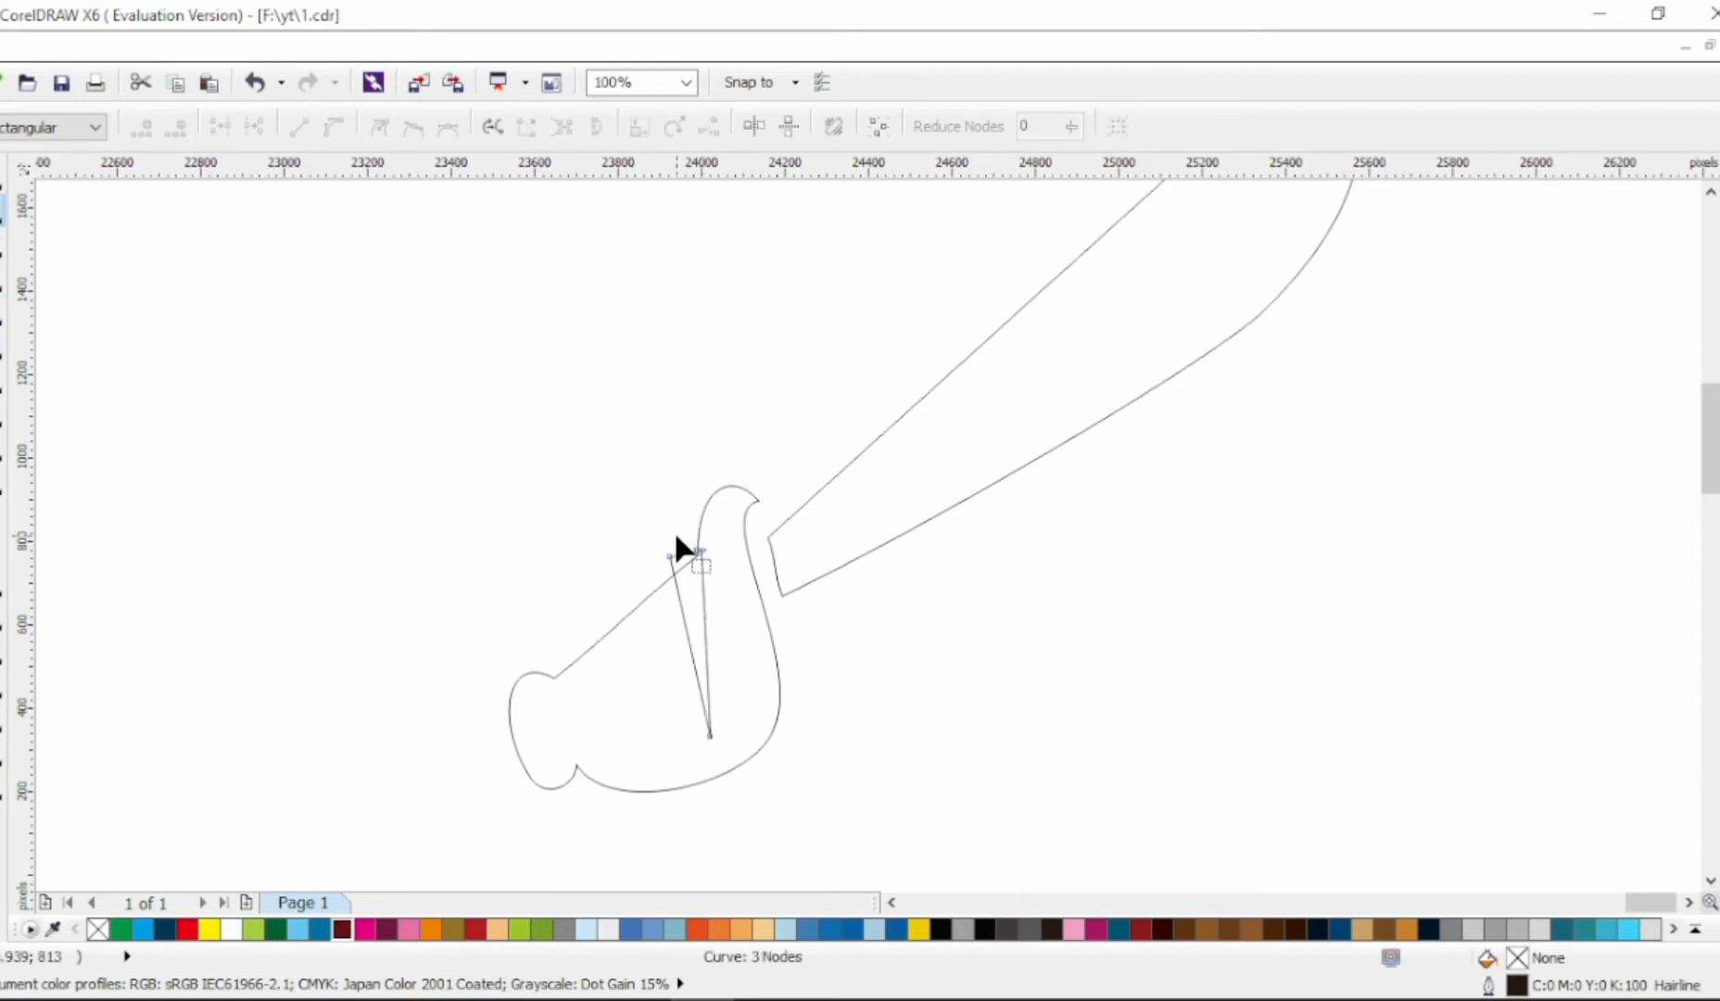
Convert the wedge's sides to curves and bend them into a thin crescent inside the handle.
{"action": "left_click_drag", "start_coordinate": [702, 549], "coordinate": [696, 543]}
{"action": "left_click_drag", "start_coordinate": [801, 793], "coordinate": [525, 290]}
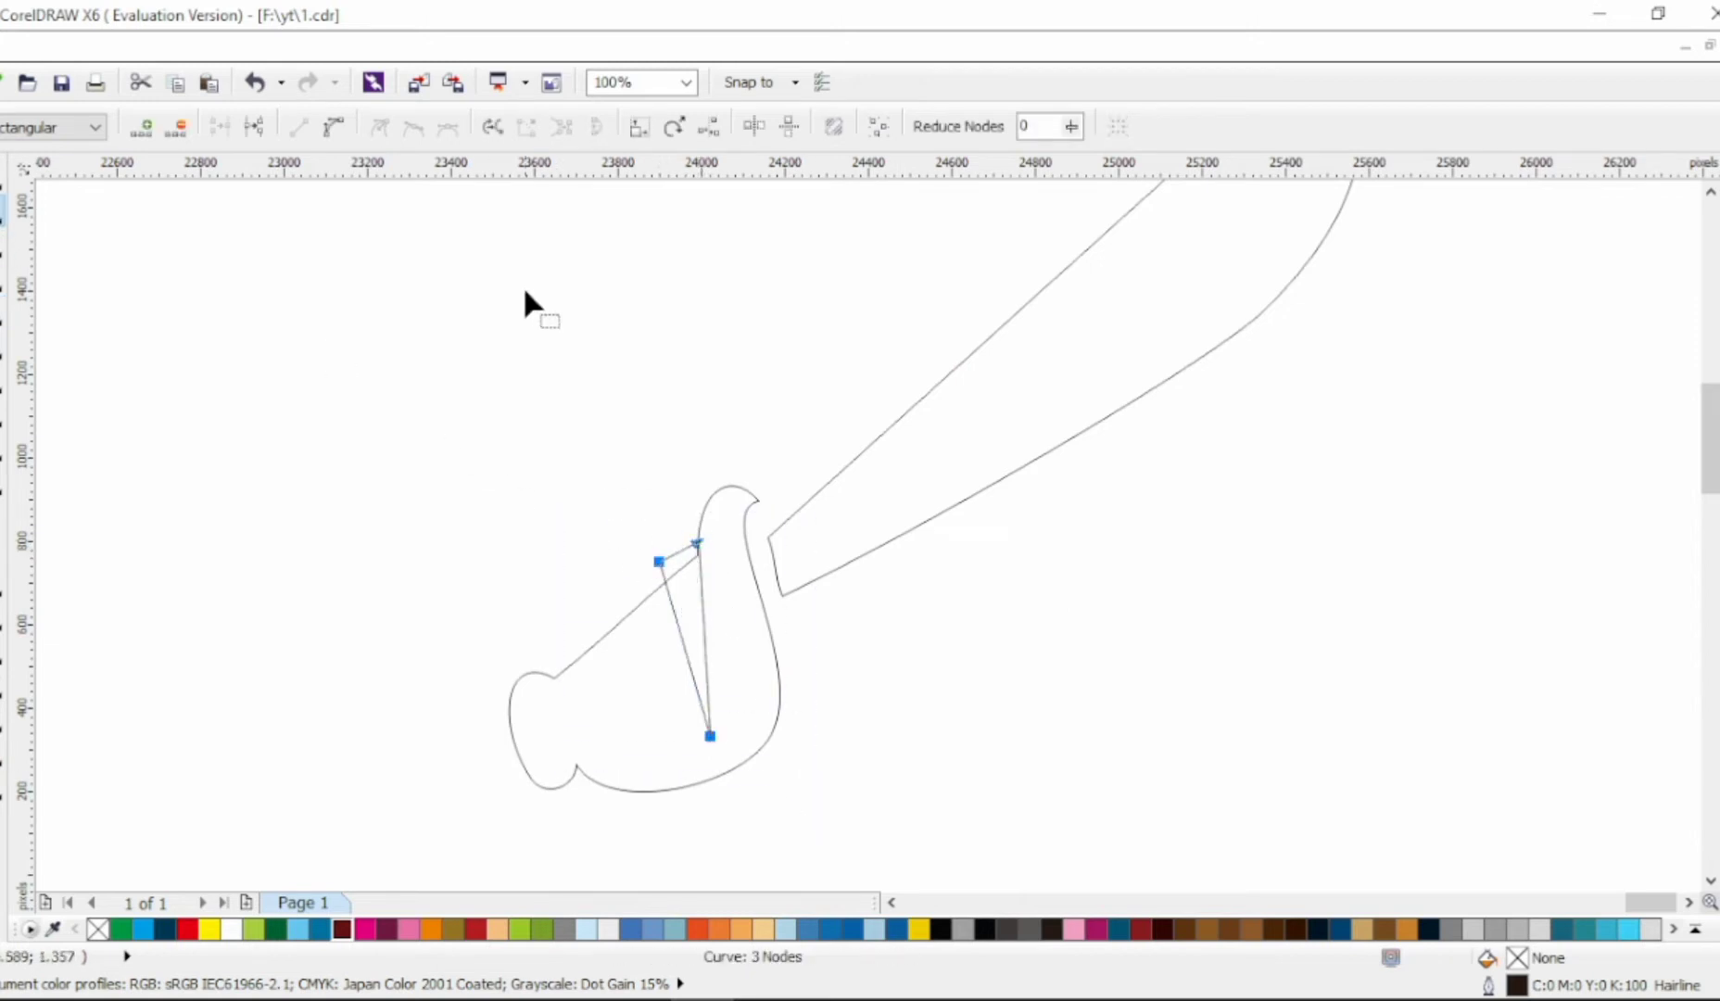
{"action": "left_click_drag", "start_coordinate": [706, 660], "coordinate": [749, 729]}
{"action": "left_click", "coordinate": [667, 559]}
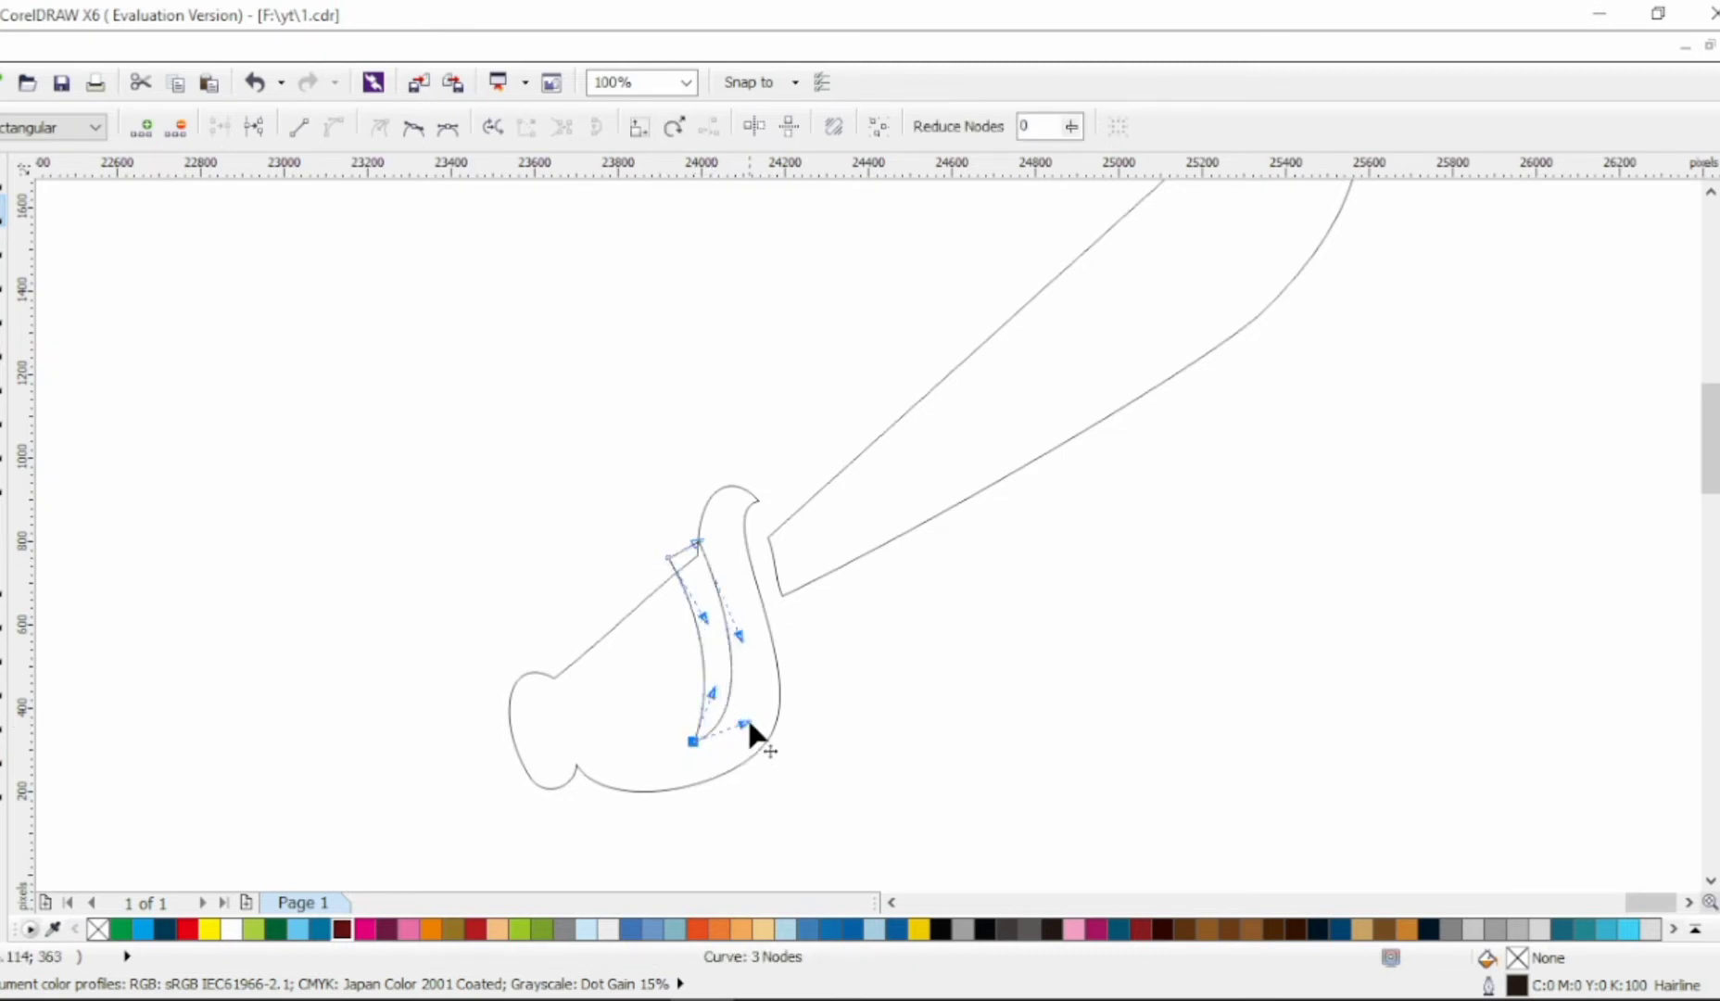
Trim the crescent out of the handle shape and delete the leftover crescent.
{"action": "key", "text": "space"}
{"action": "left_click", "coordinate": [745, 499], "text": "shift"}
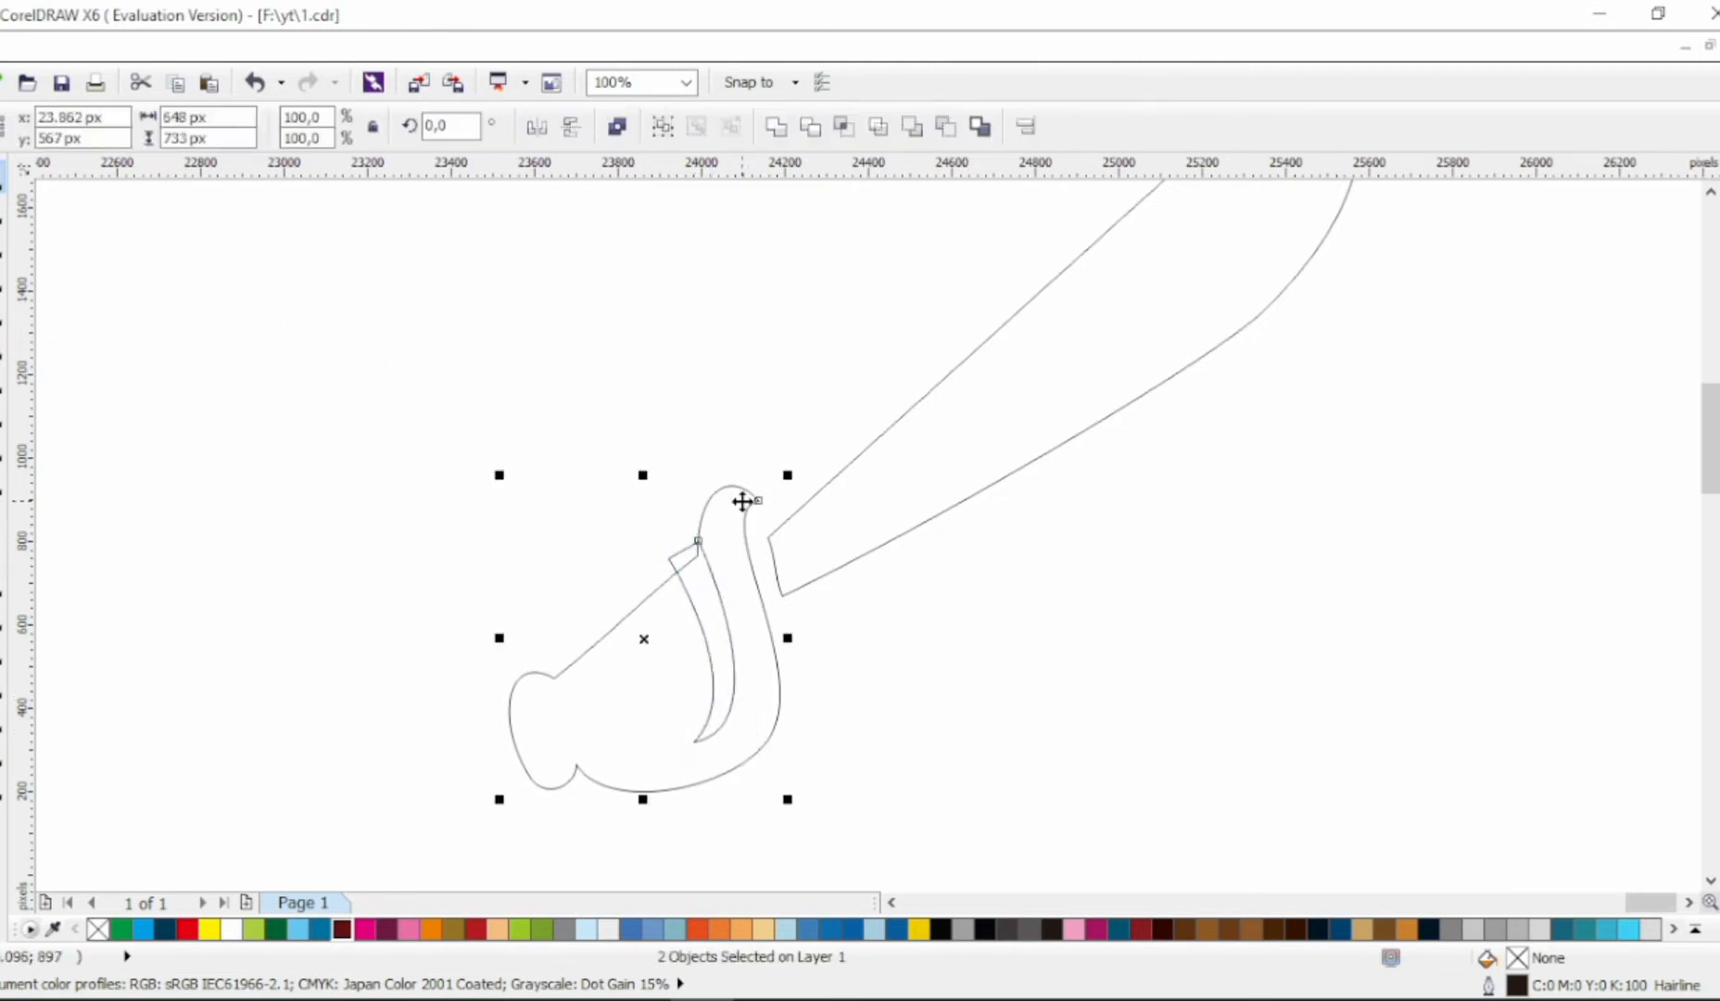
{"action": "left_click", "coordinate": [805, 123]}
{"action": "left_click", "coordinate": [696, 579]}
{"action": "left_click", "coordinate": [730, 540]}
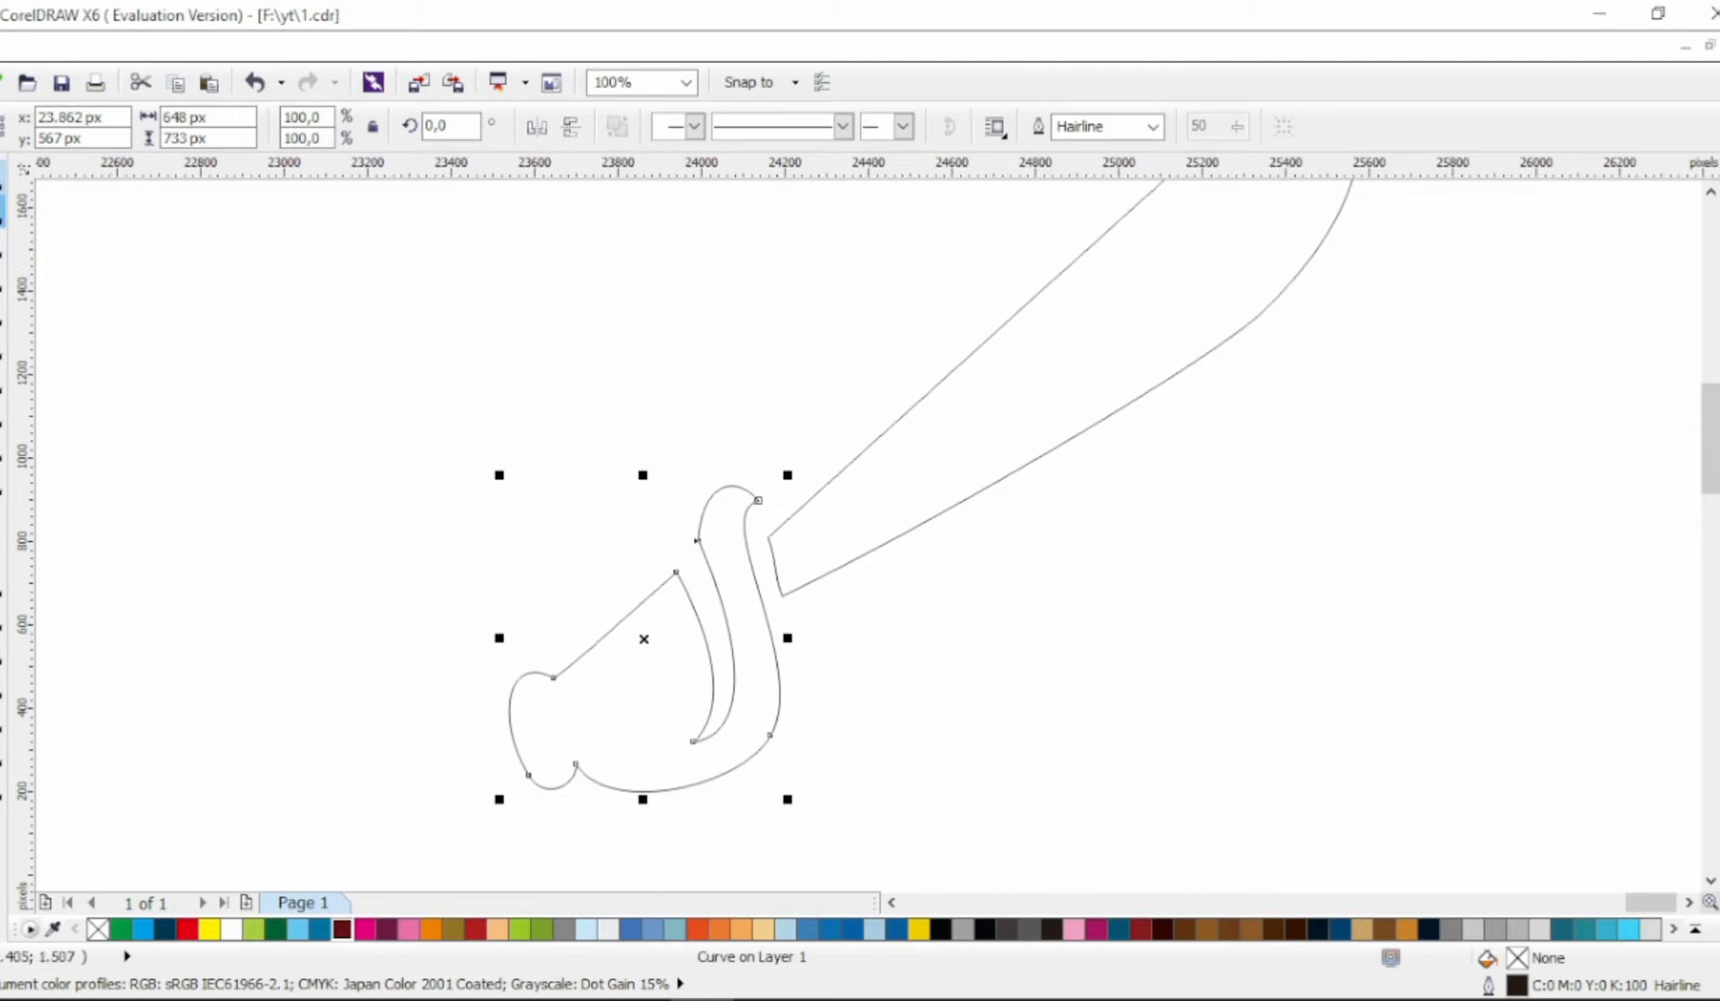
Smooth the node where the hook meets the crescent cut and move it slightly down along the edge.
{"action": "key", "text": "F10"}
{"action": "scroll", "coordinate": [682, 603], "scroll_direction": "up", "scroll_amount": 1}
{"action": "left_click", "coordinate": [704, 478]}
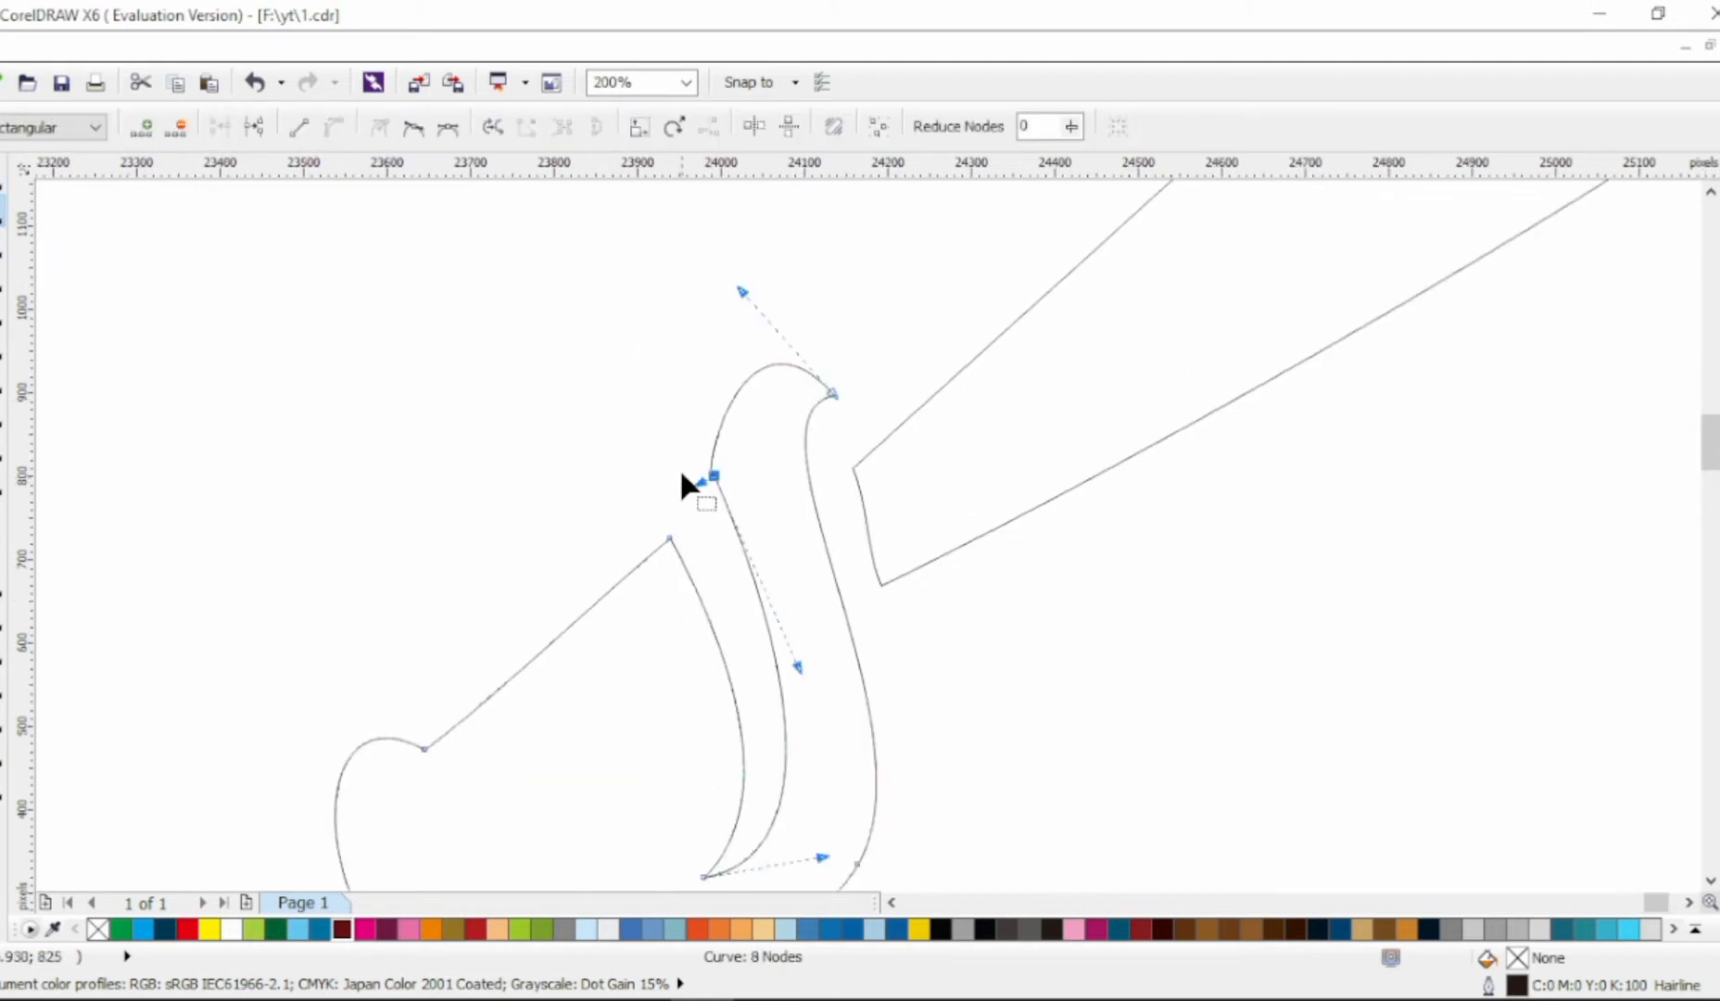
{"action": "left_click", "coordinate": [414, 127]}
{"action": "left_click_drag", "start_coordinate": [715, 477], "coordinate": [710, 495]}
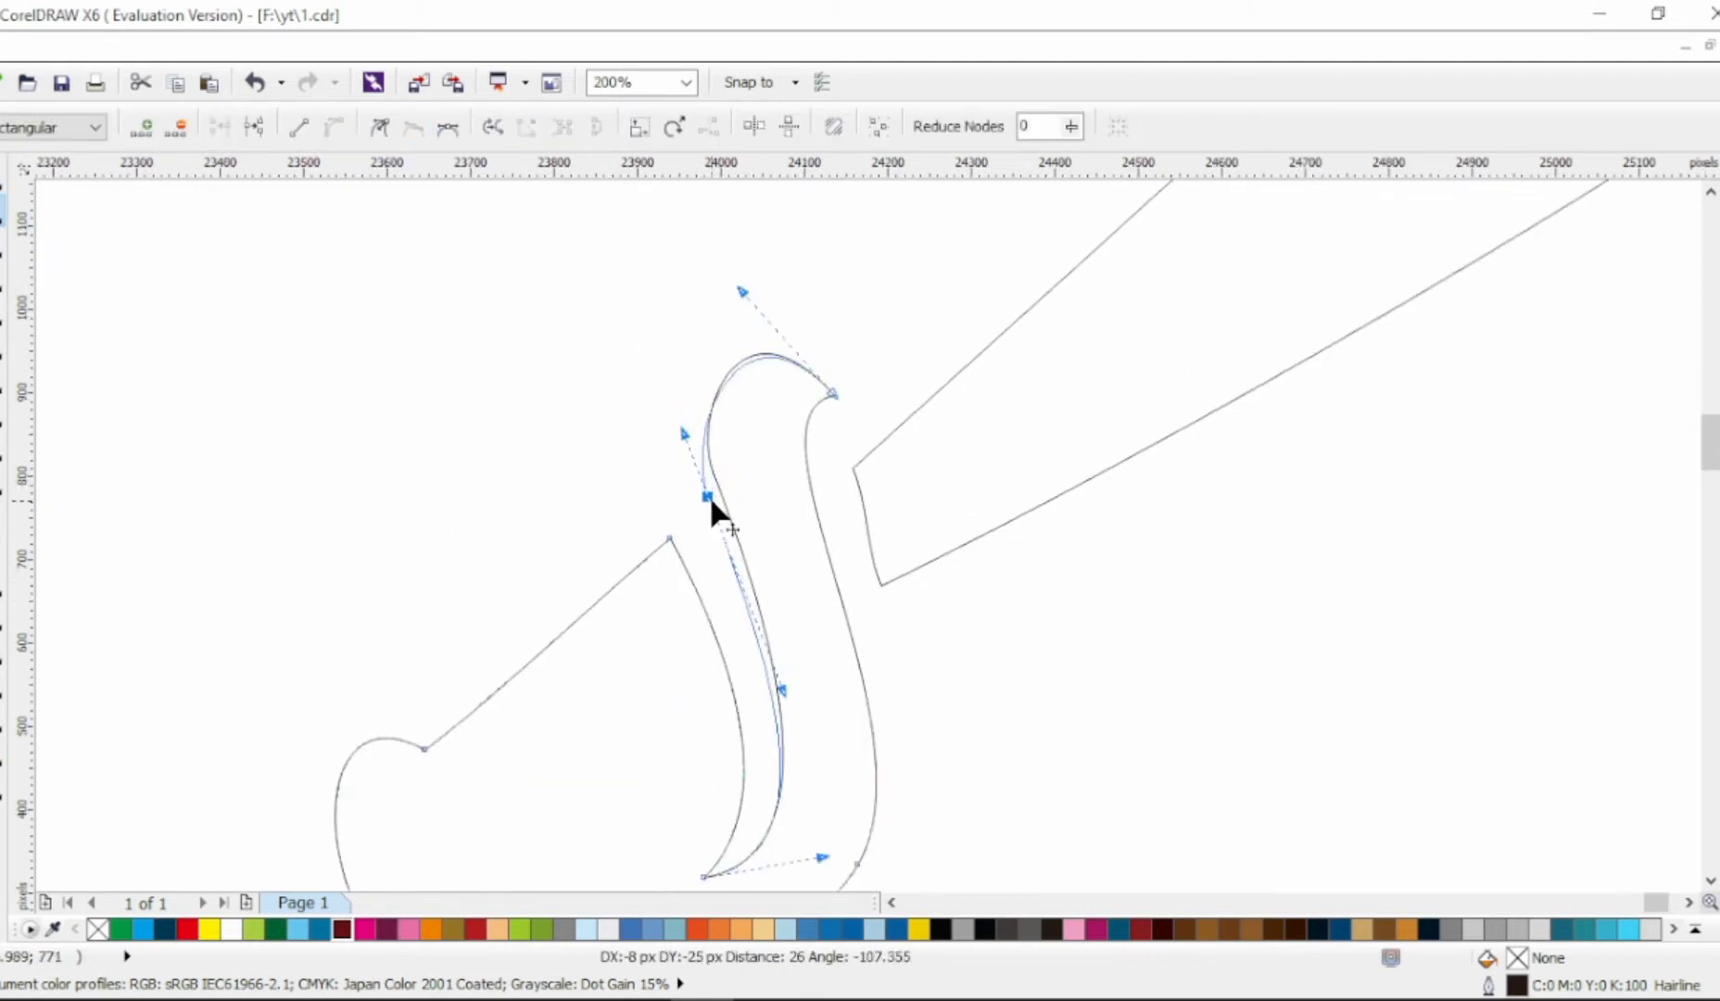
{"action": "scroll", "coordinate": [723, 537], "scroll_direction": "down", "scroll_amount": 2}
{"action": "scroll", "coordinate": [698, 644], "scroll_direction": "up", "scroll_amount": 1}
Draw a closed nine-node outline with a stepped upper edge across the handle, enclosing its lower half, and join its end nodes.
{"action": "key", "text": "F5"}
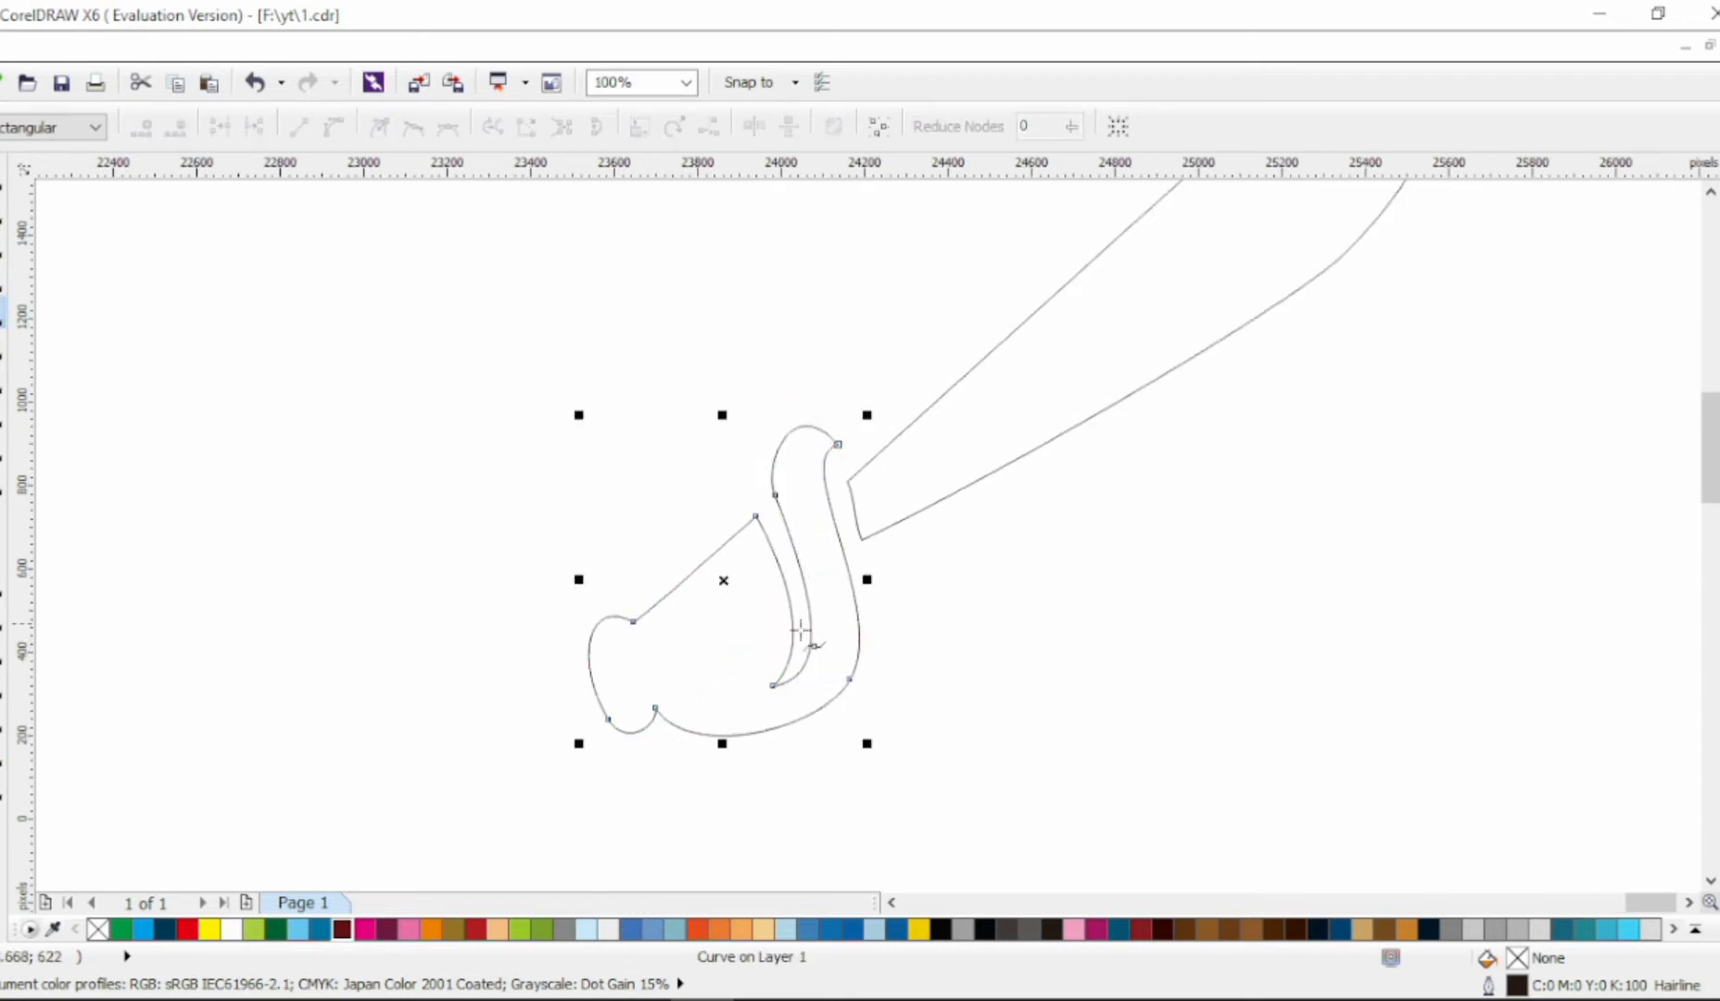
{"action": "left_click_drag", "start_coordinate": [790, 572], "coordinate": [578, 689]}
{"action": "left_click", "coordinate": [618, 801]}
{"action": "left_click", "coordinate": [938, 763]}
{"action": "left_click", "coordinate": [844, 501]}
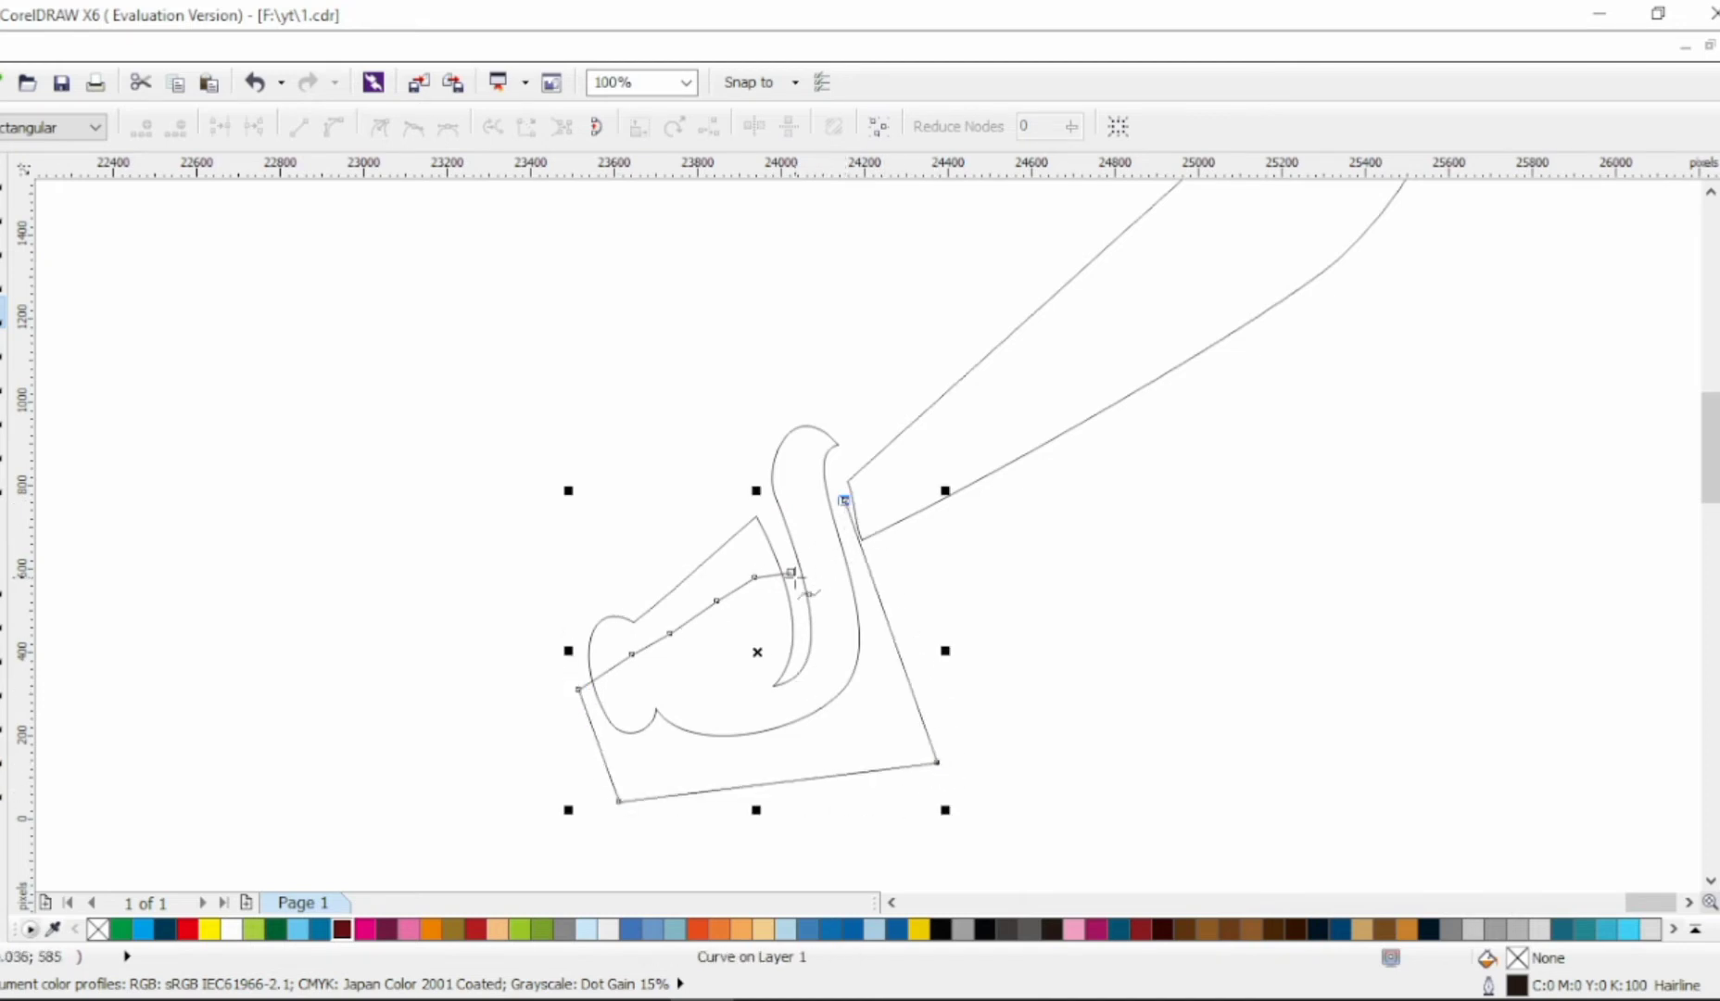
{"action": "left_click", "coordinate": [790, 572]}
{"action": "key", "text": "F10"}
{"action": "left_click_drag", "start_coordinate": [324, 341], "coordinate": [1144, 829]}
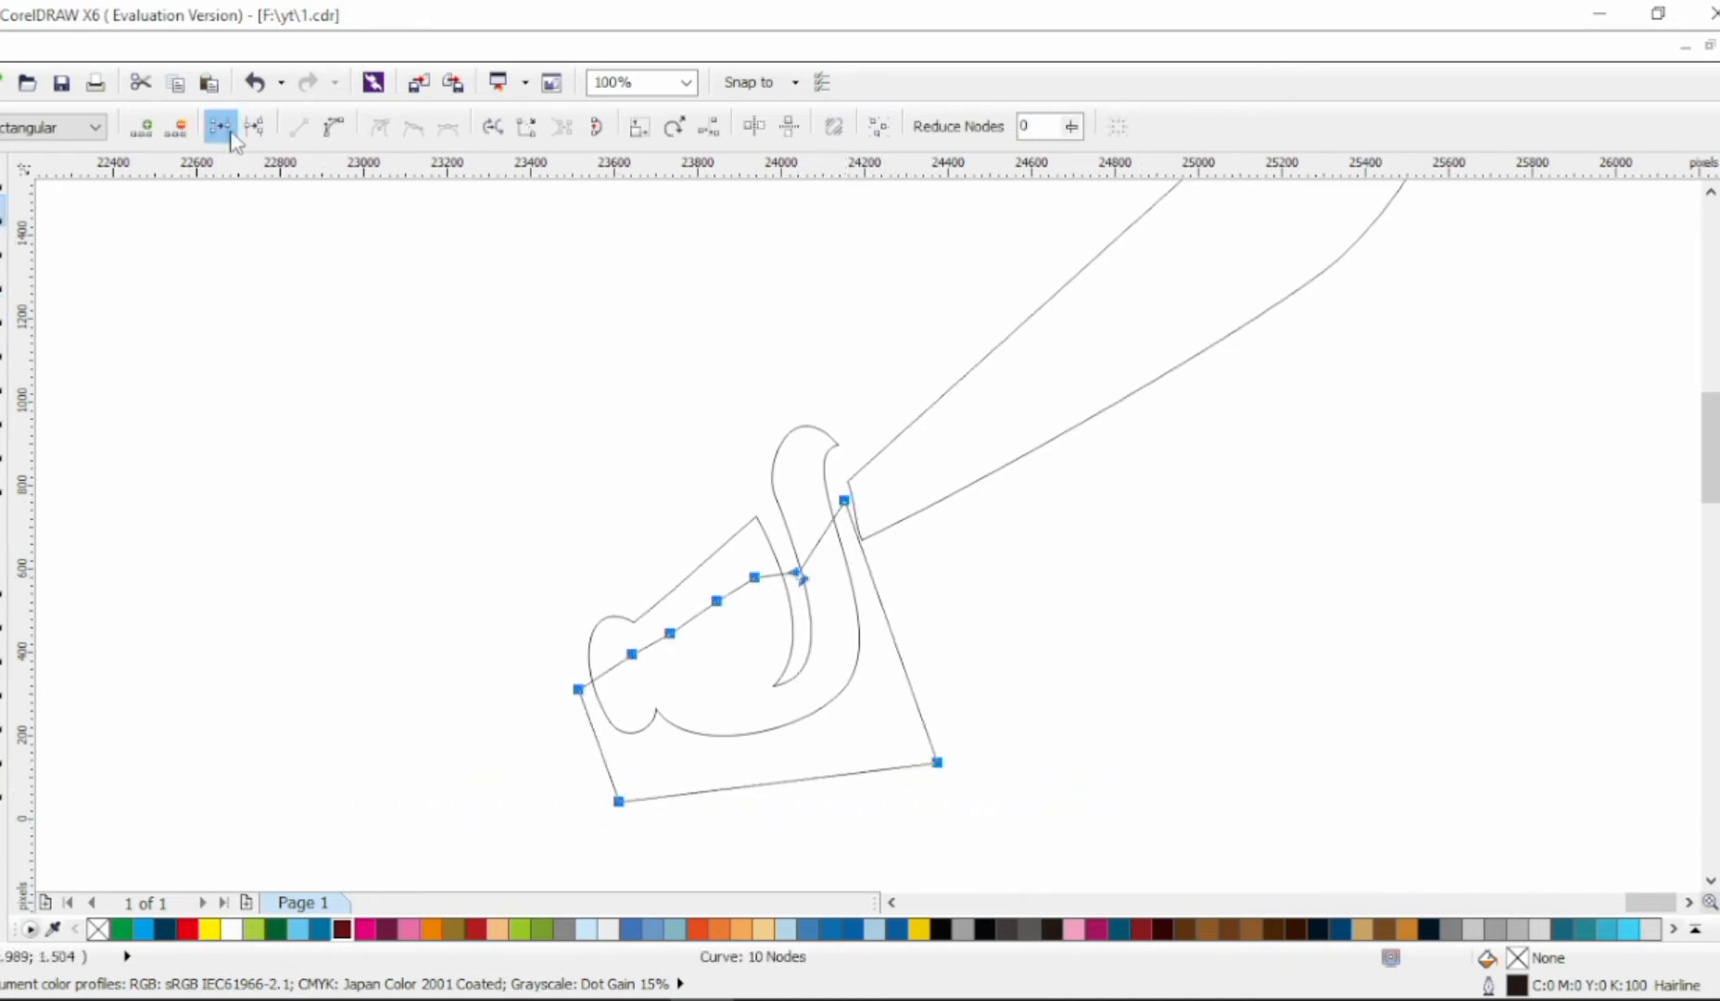
{"action": "left_click", "coordinate": [219, 126]}
Bend the new outline's upper edge into a row of scallops, with a deep dip and rounded peak near the blade.
{"action": "scroll", "coordinate": [727, 685], "scroll_direction": "up", "scroll_amount": 2}
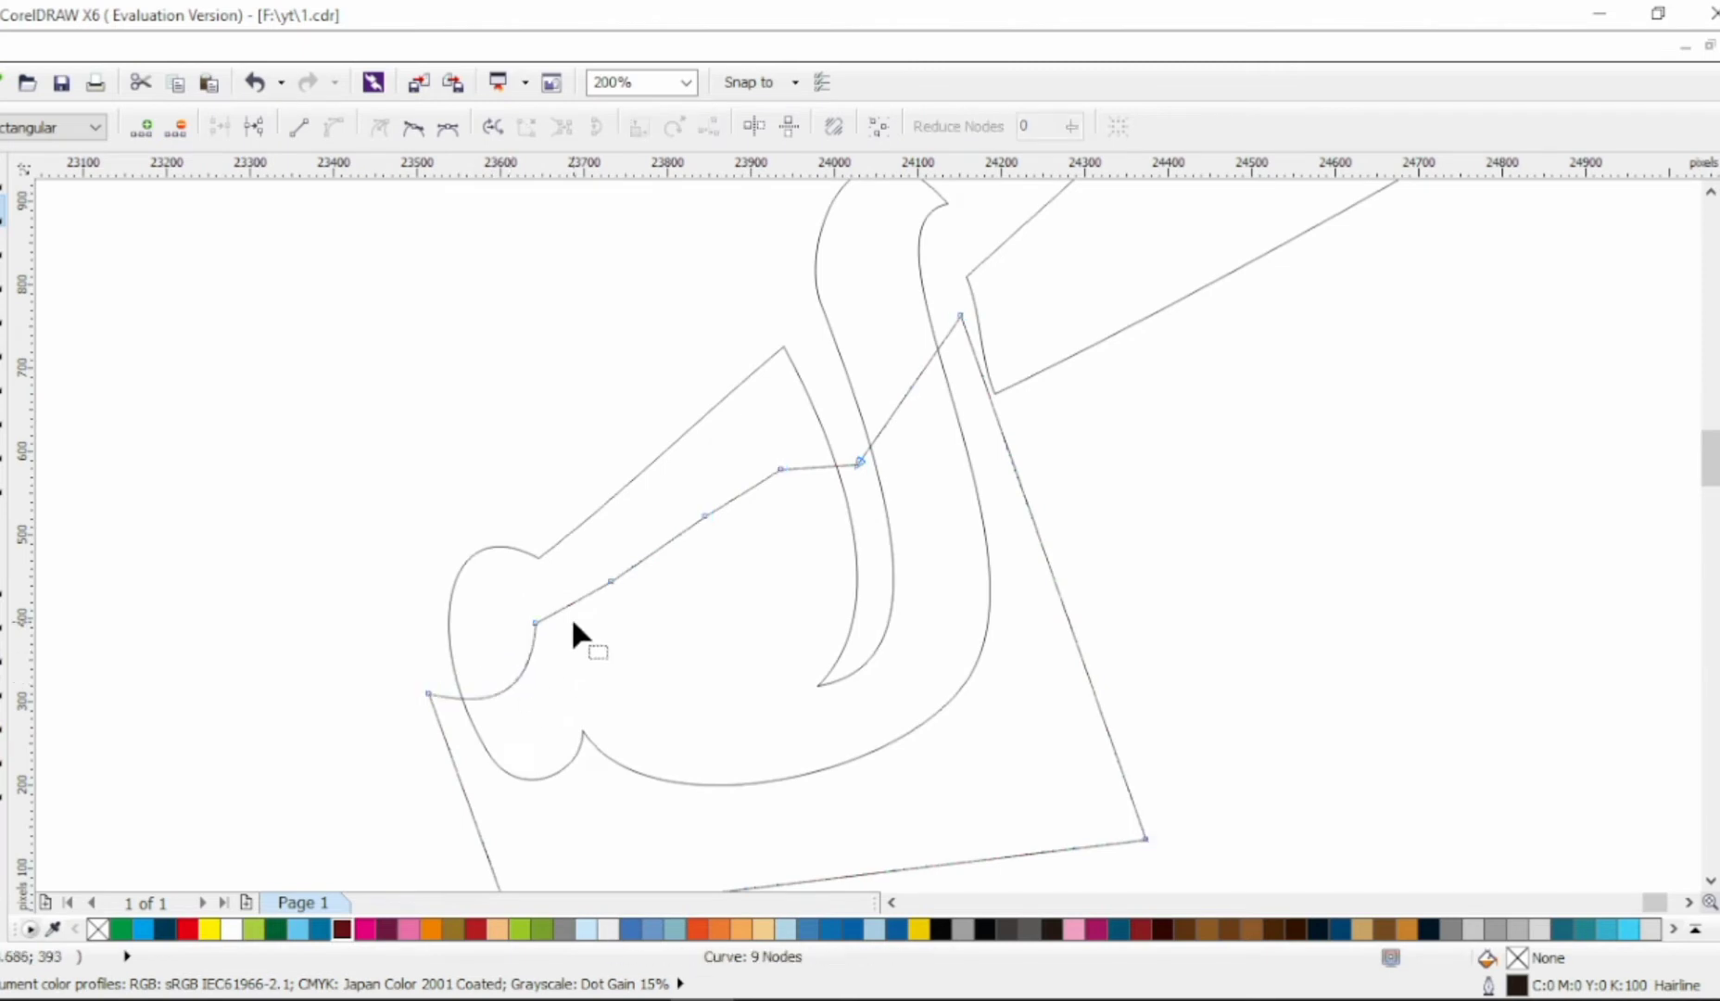
{"action": "left_click_drag", "start_coordinate": [571, 617], "coordinate": [646, 565]}
{"action": "left_click_drag", "start_coordinate": [719, 497], "coordinate": [932, 575]}
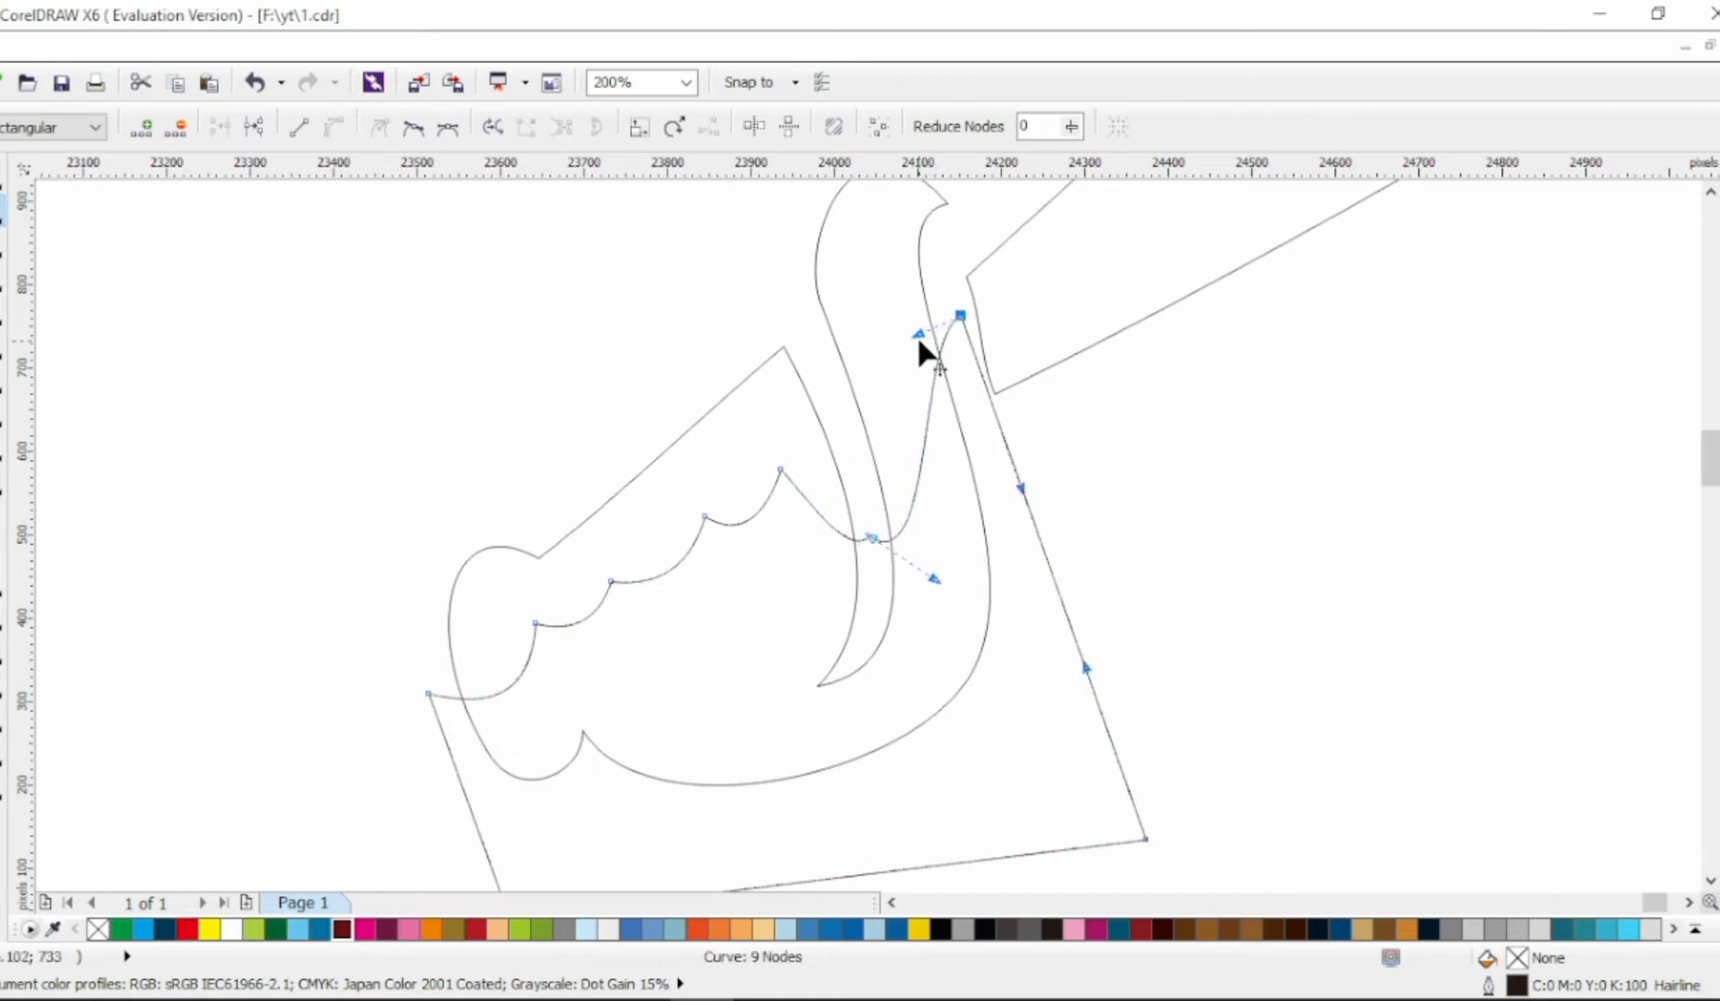
{"action": "left_click_drag", "start_coordinate": [922, 349], "coordinate": [868, 349]}
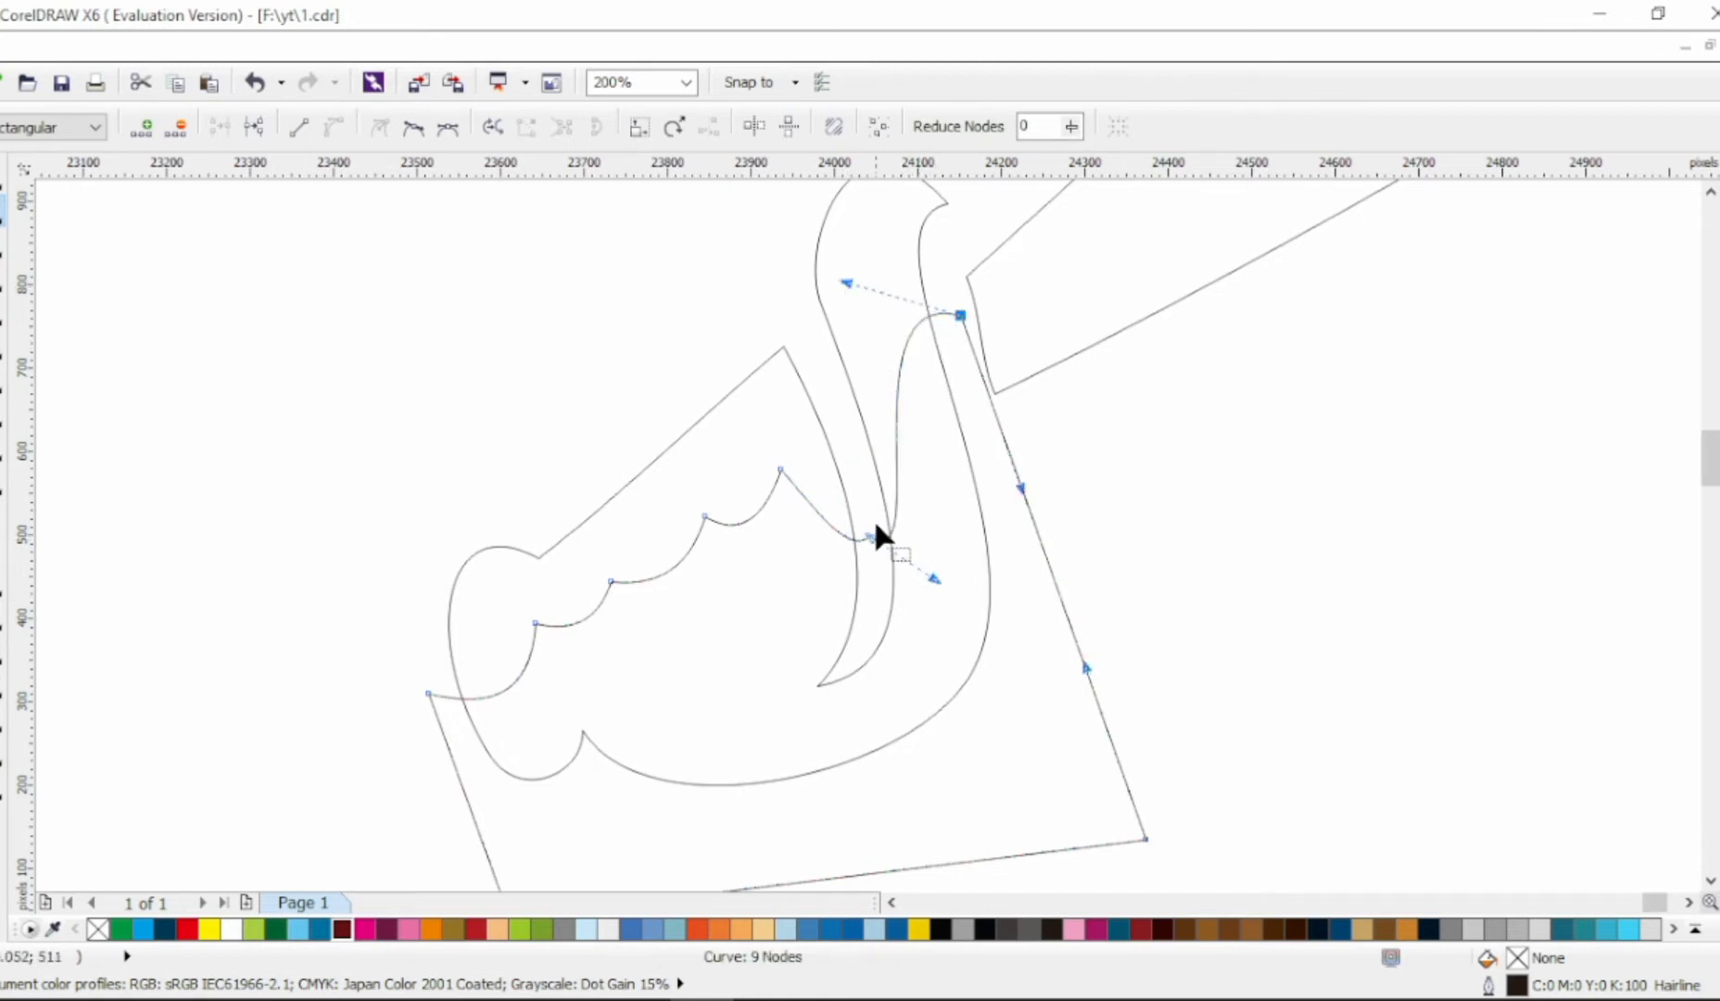
{"action": "left_click_drag", "start_coordinate": [850, 555], "coordinate": [828, 352]}
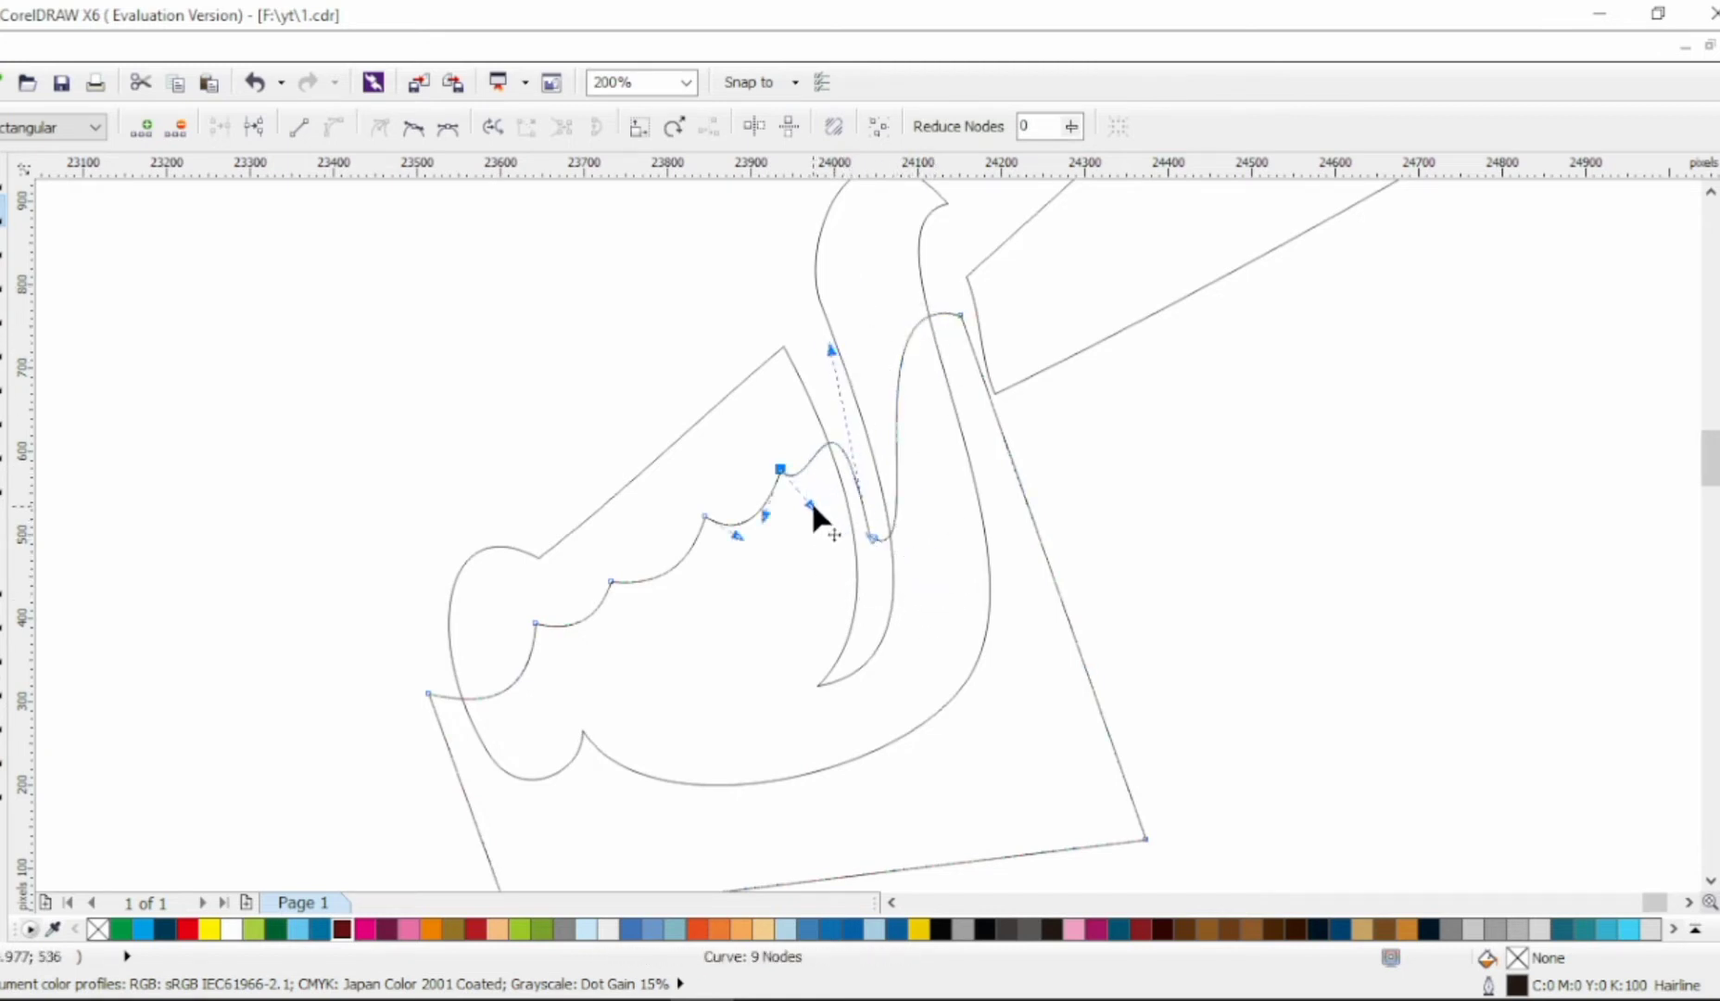
Fill the handle shape with the light tan C4 M22 Y47 K0.
{"action": "left_click", "coordinate": [5, 176]}
{"action": "left_click", "coordinate": [758, 424]}
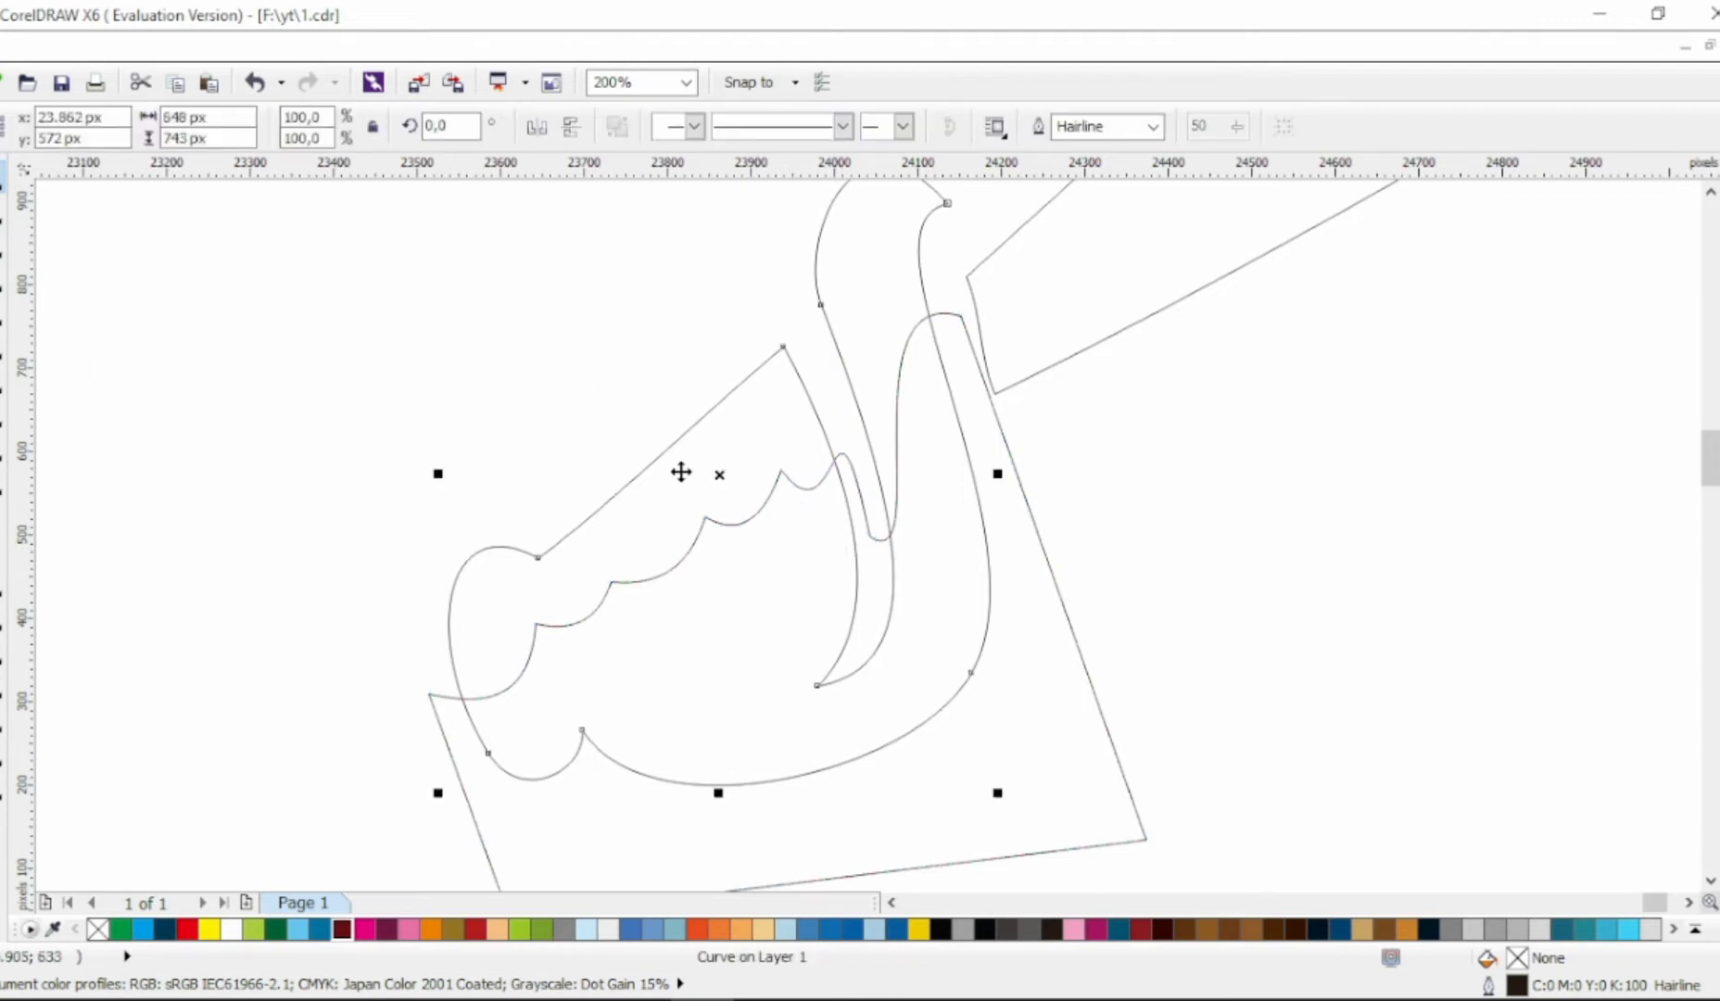
{"action": "left_click", "coordinate": [431, 928]}
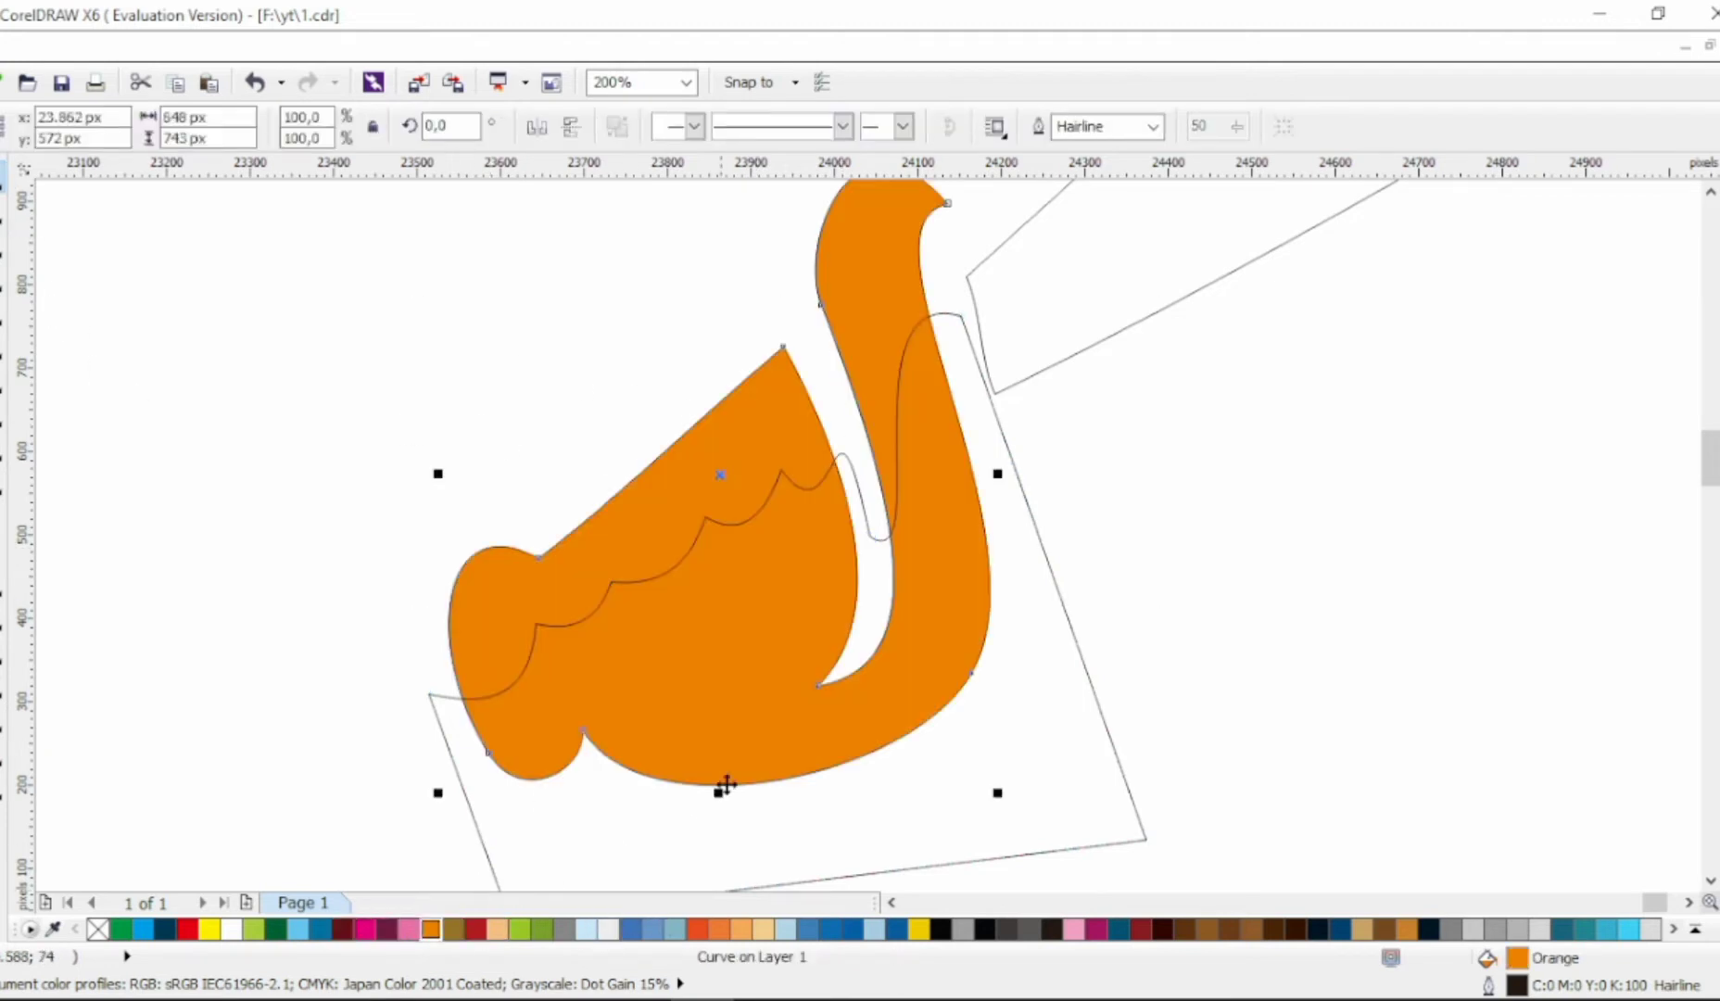
{"action": "left_click", "coordinate": [761, 929]}
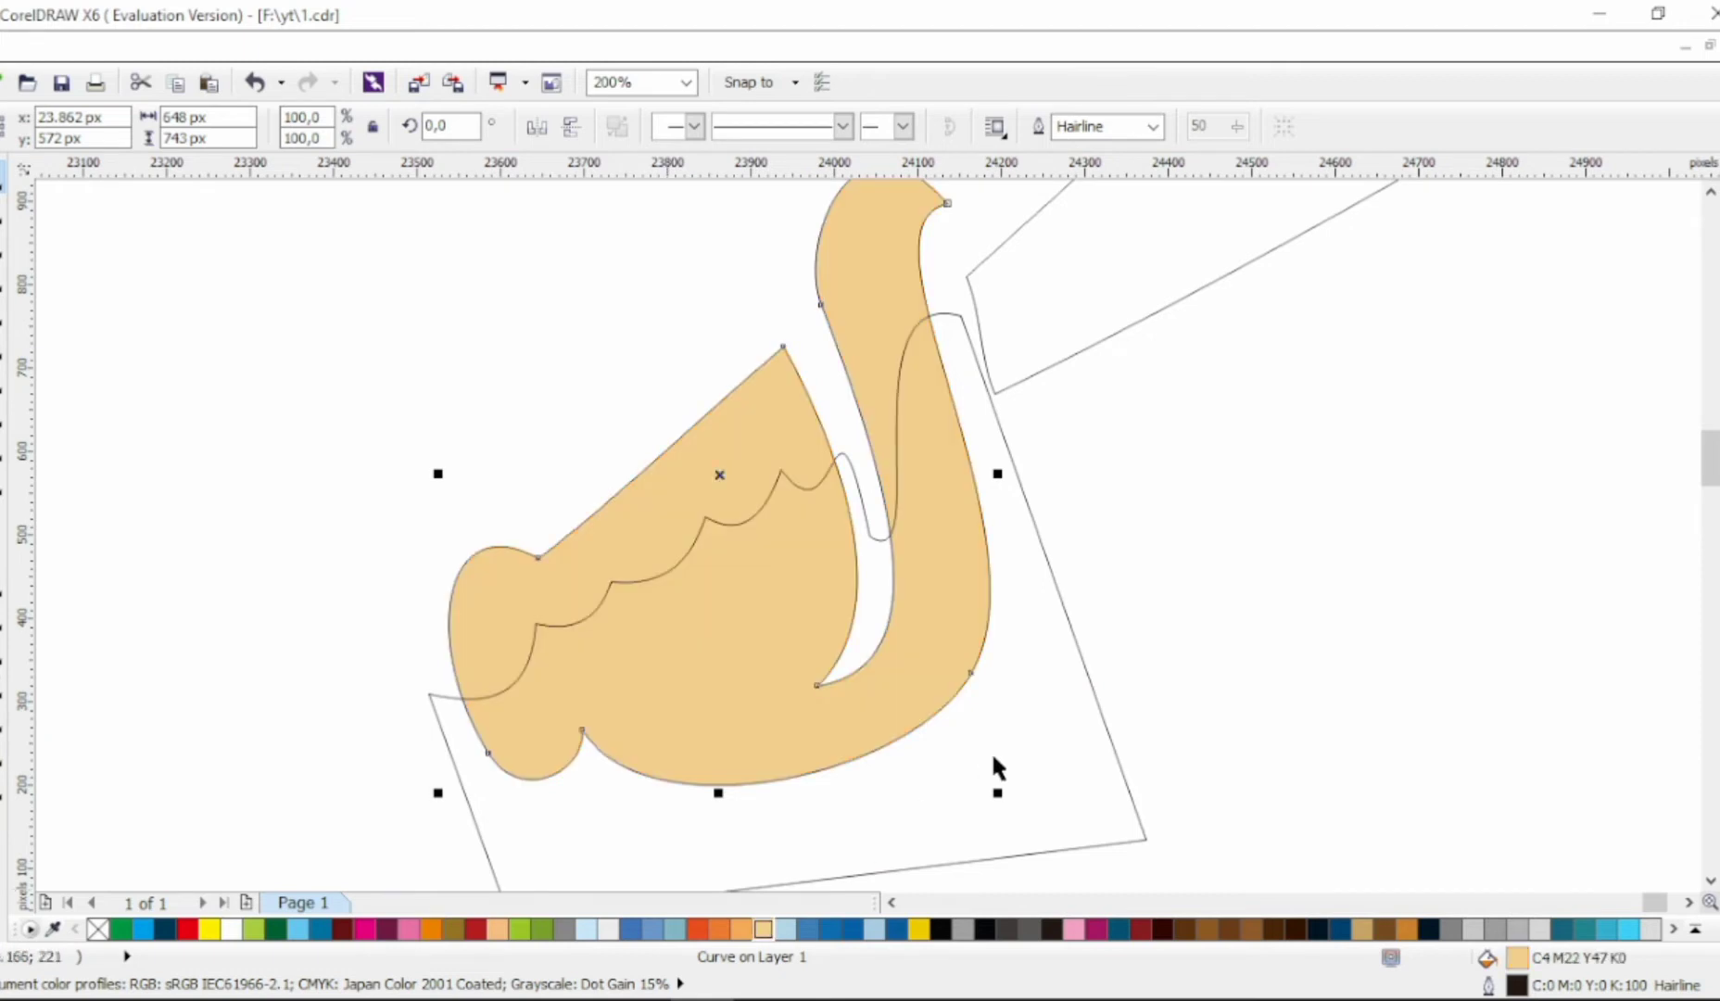
Create an orange C0 M64 Y81 K0 shading shape from the overlap of the scalloped outline and the handle, and delete the outline.
{"action": "left_click", "coordinate": [1025, 732]}
{"action": "left_click", "coordinate": [763, 368], "text": "shift"}
{"action": "left_click", "coordinate": [846, 127]}
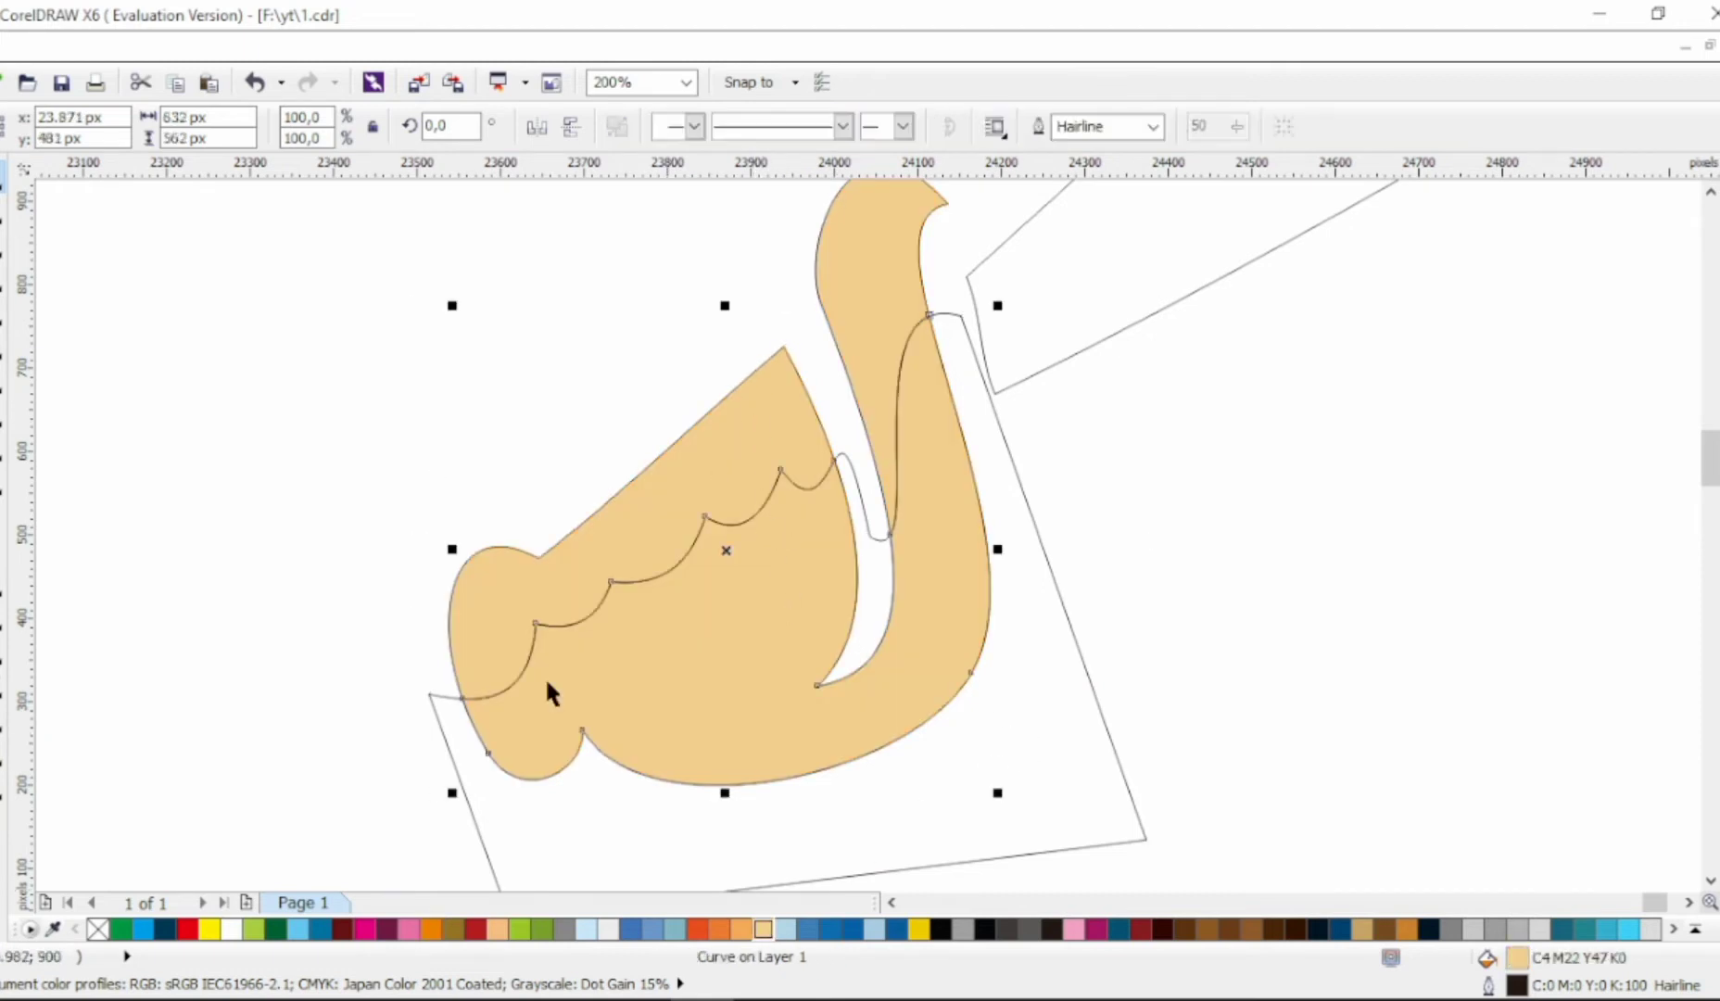
{"action": "left_click", "coordinate": [432, 929]}
{"action": "left_click", "coordinate": [720, 928]}
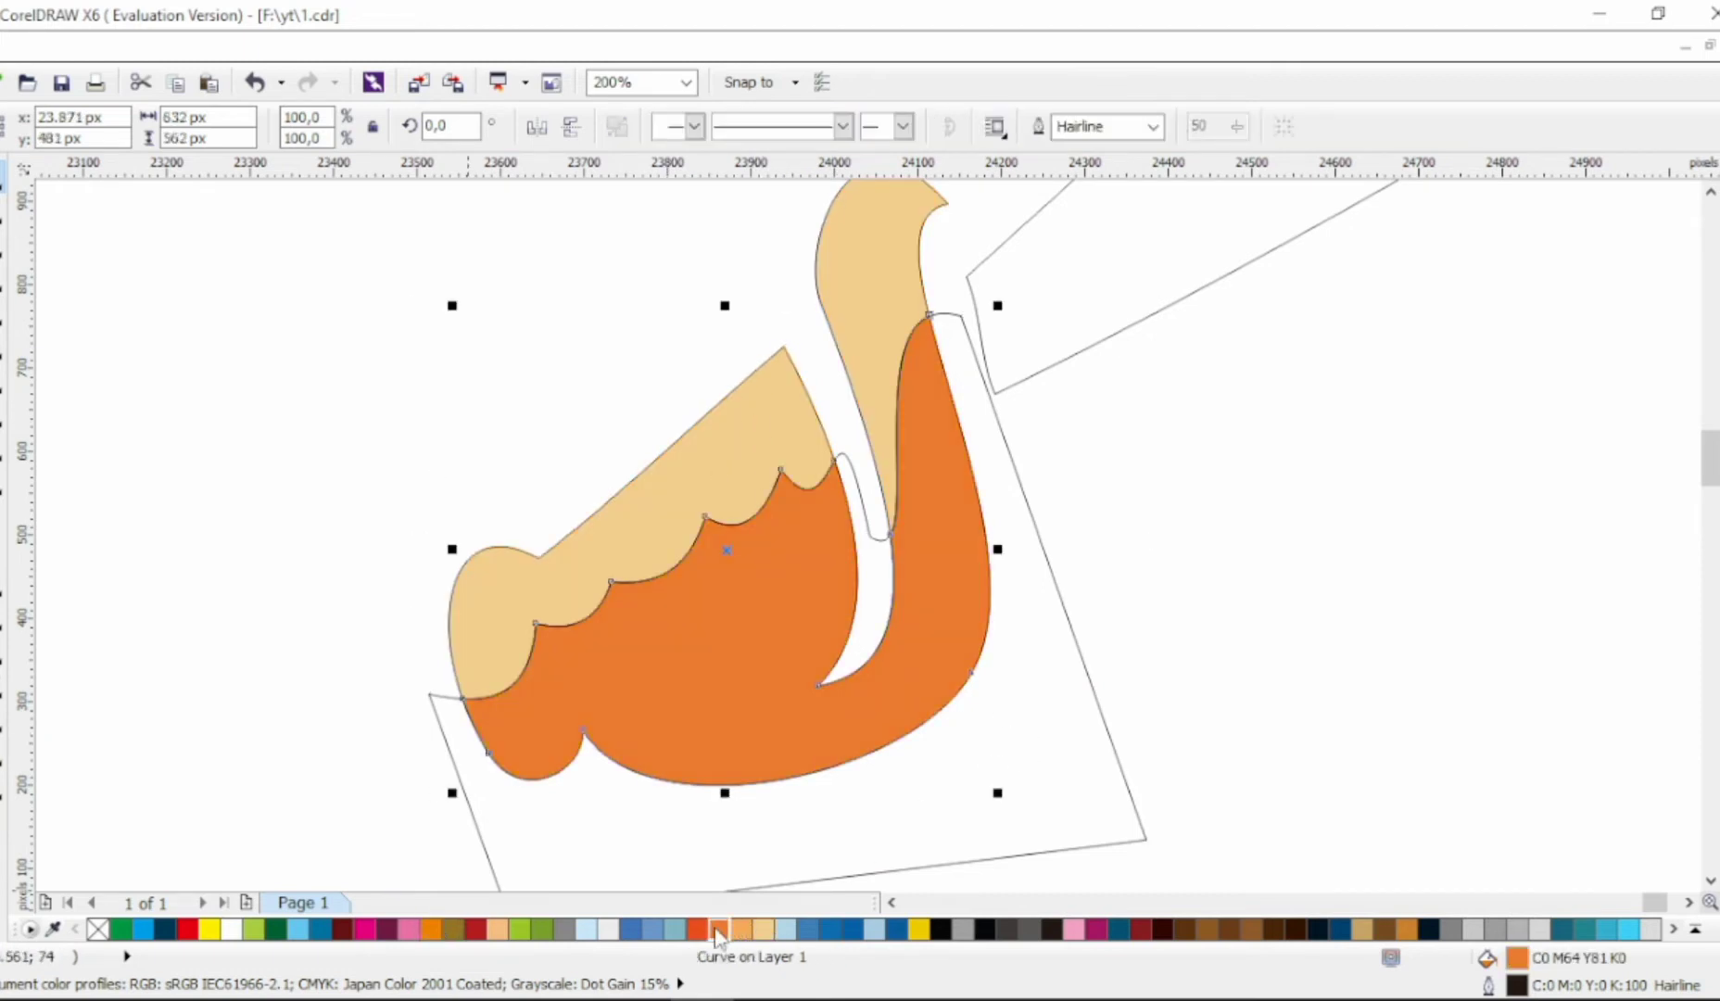
{"action": "left_click", "coordinate": [1044, 763]}
{"action": "key", "text": "Delete"}
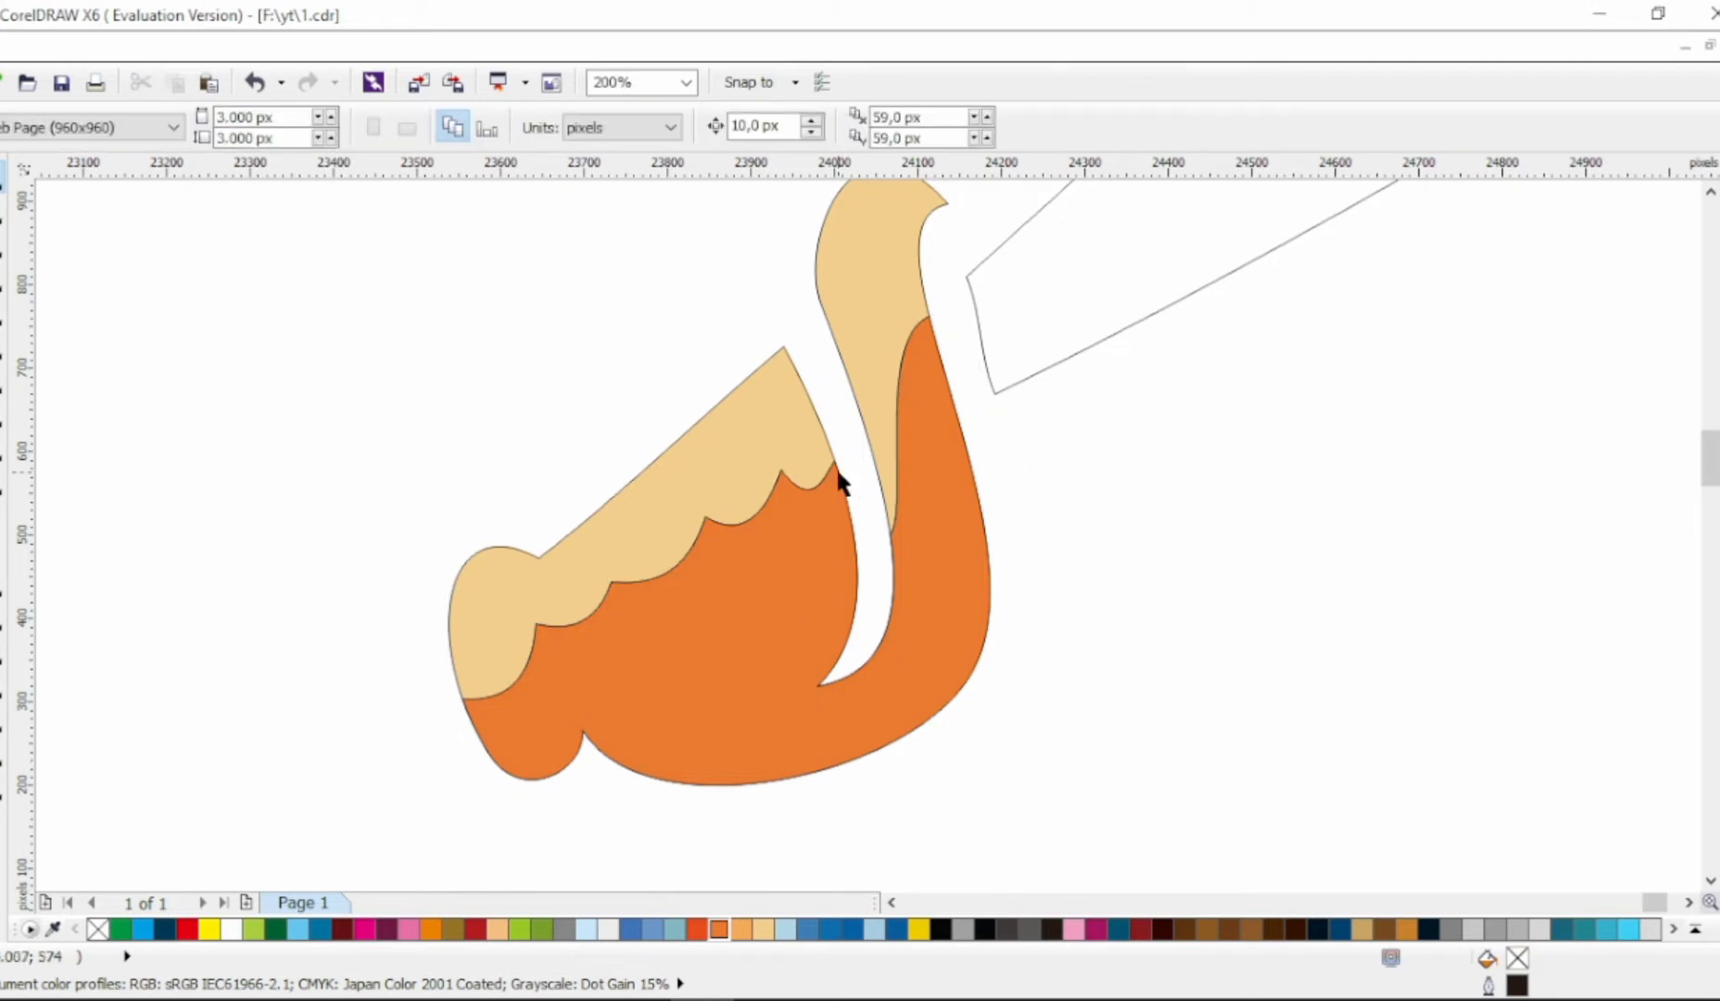
Draw a closed, narrow four-node groove outline inside the blade, running from just past its handle end towards the tip.
{"action": "scroll", "coordinate": [837, 484], "scroll_direction": "down", "scroll_amount": 6}
{"action": "scroll", "coordinate": [853, 463], "scroll_direction": "up", "scroll_amount": 5}
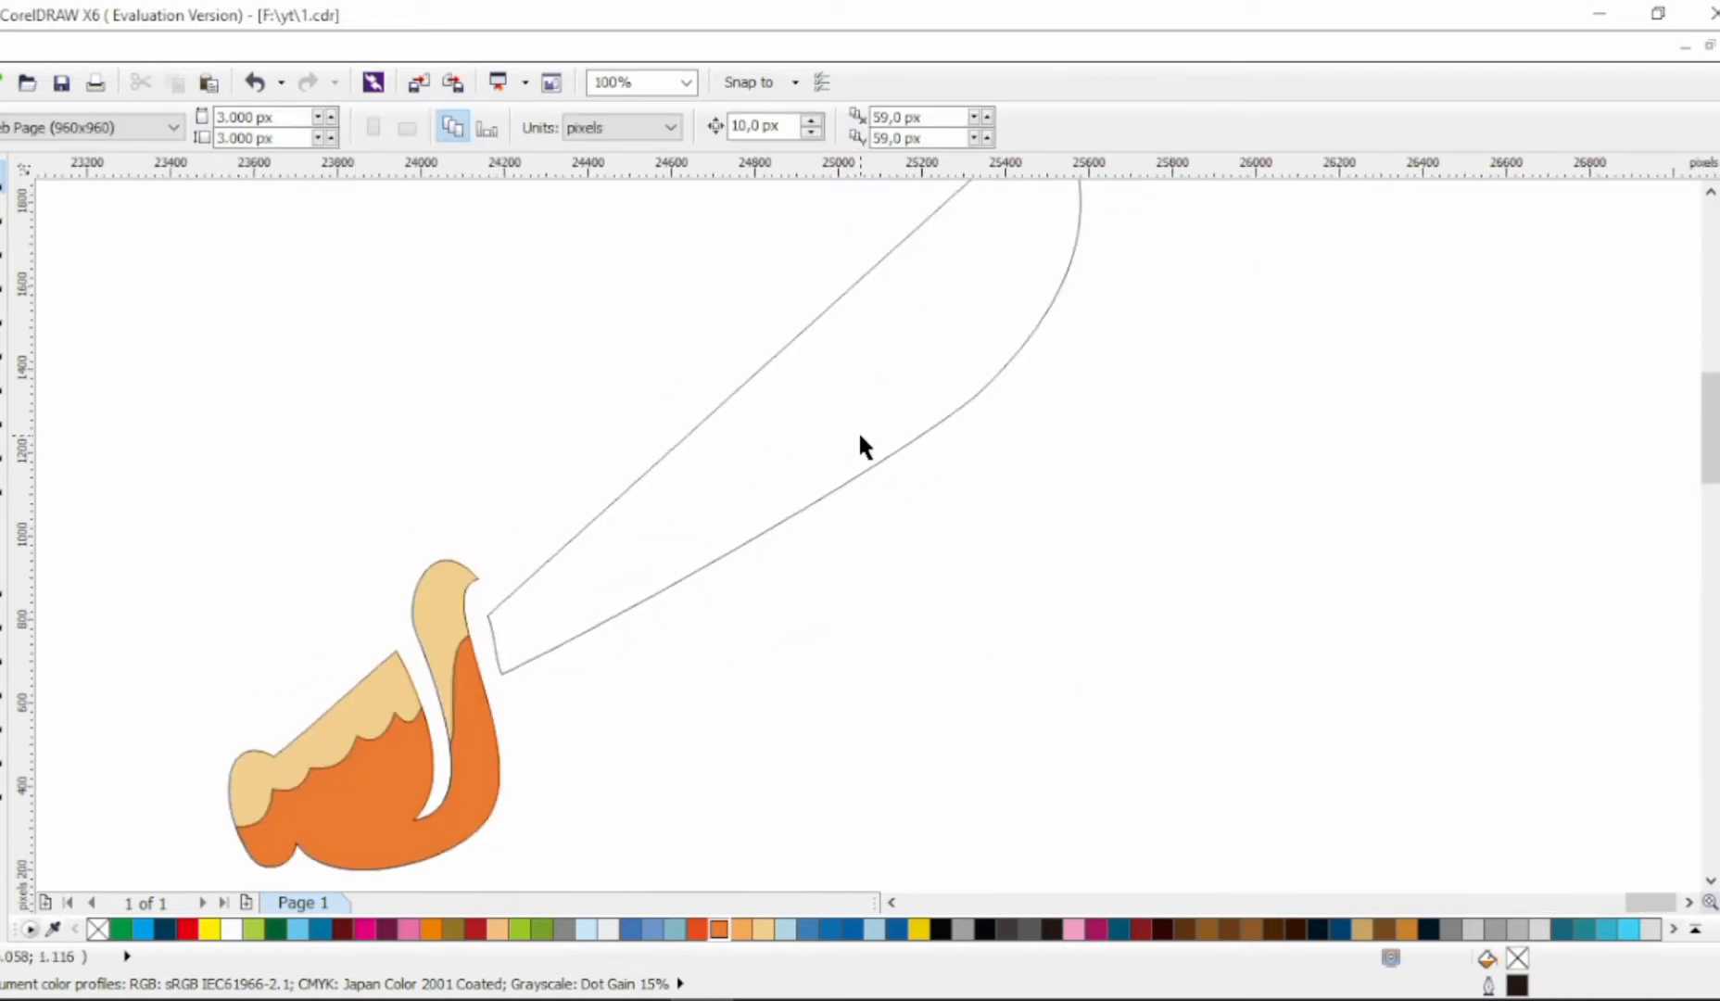
{"action": "key", "text": "F10"}
{"action": "scroll", "coordinate": [612, 376], "scroll_direction": "down", "scroll_amount": 1}
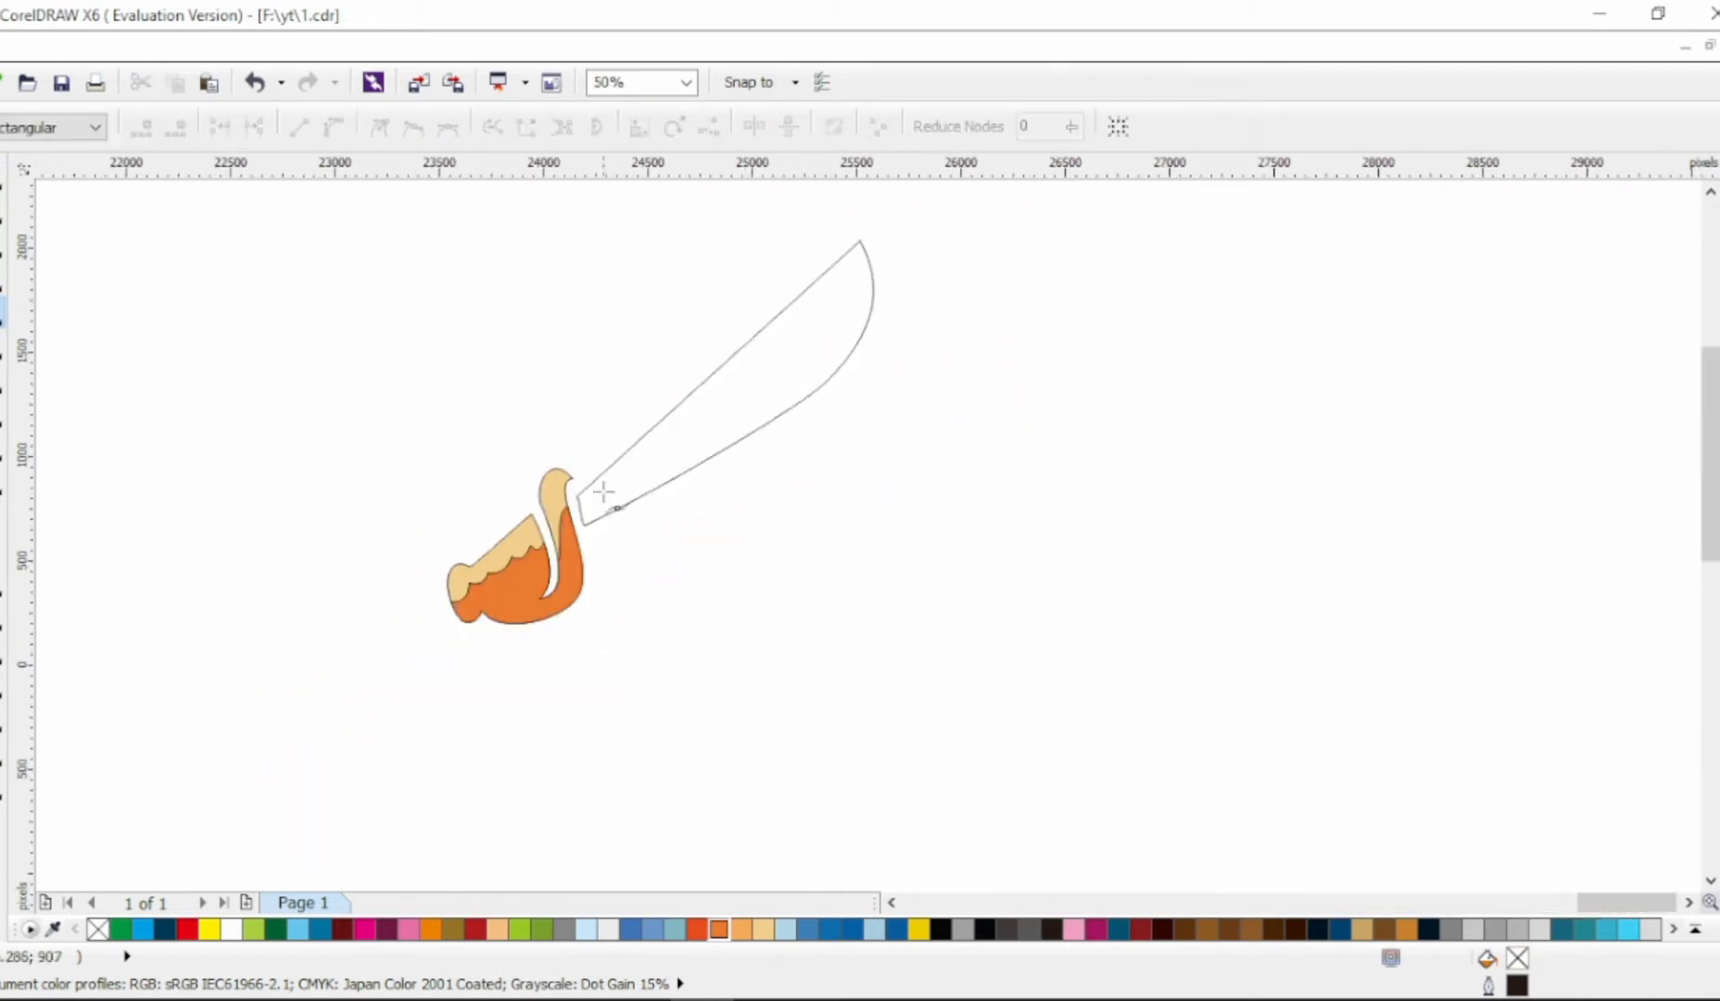
{"action": "left_click", "coordinate": [838, 290]}
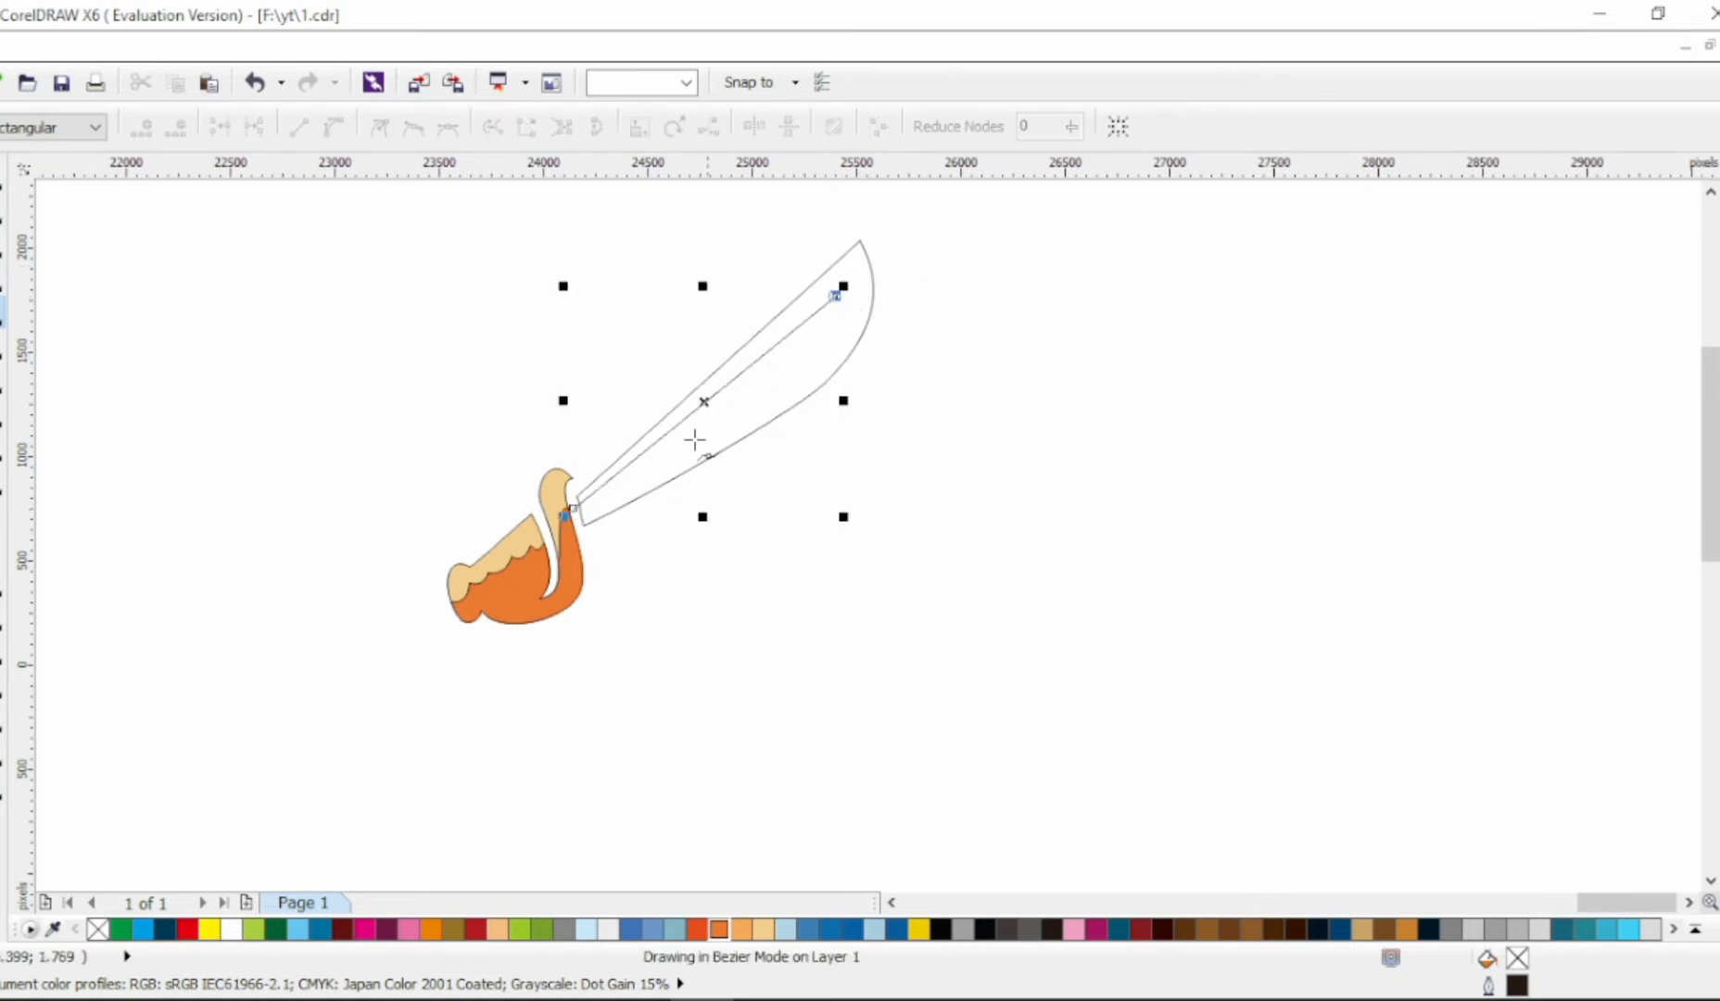
{"action": "scroll", "coordinate": [693, 443], "scroll_direction": "up", "scroll_amount": 1}
{"action": "left_click", "coordinate": [815, 383]}
{"action": "left_click", "coordinate": [412, 660]}
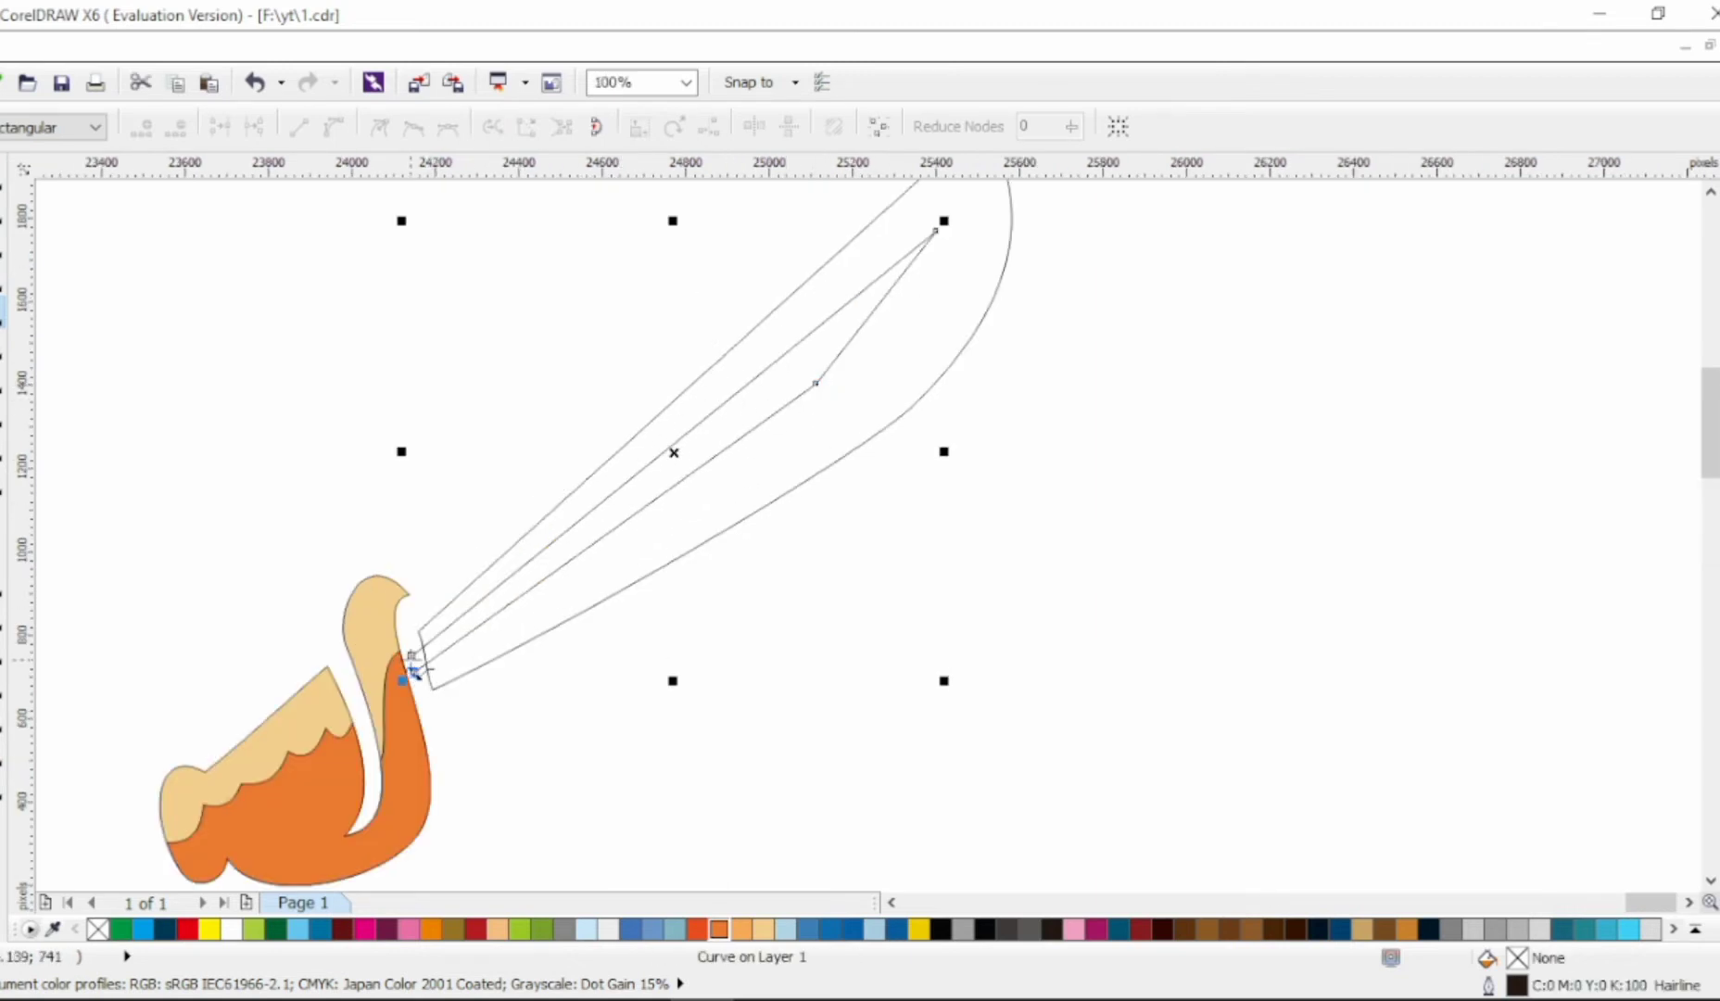
Convert the groove outline's segments to curves, bend the end below its tip, and add a fifth node to form a hook.
{"action": "key", "text": "F10"}
{"action": "left_click_drag", "start_coordinate": [212, 182], "coordinate": [1124, 749]}
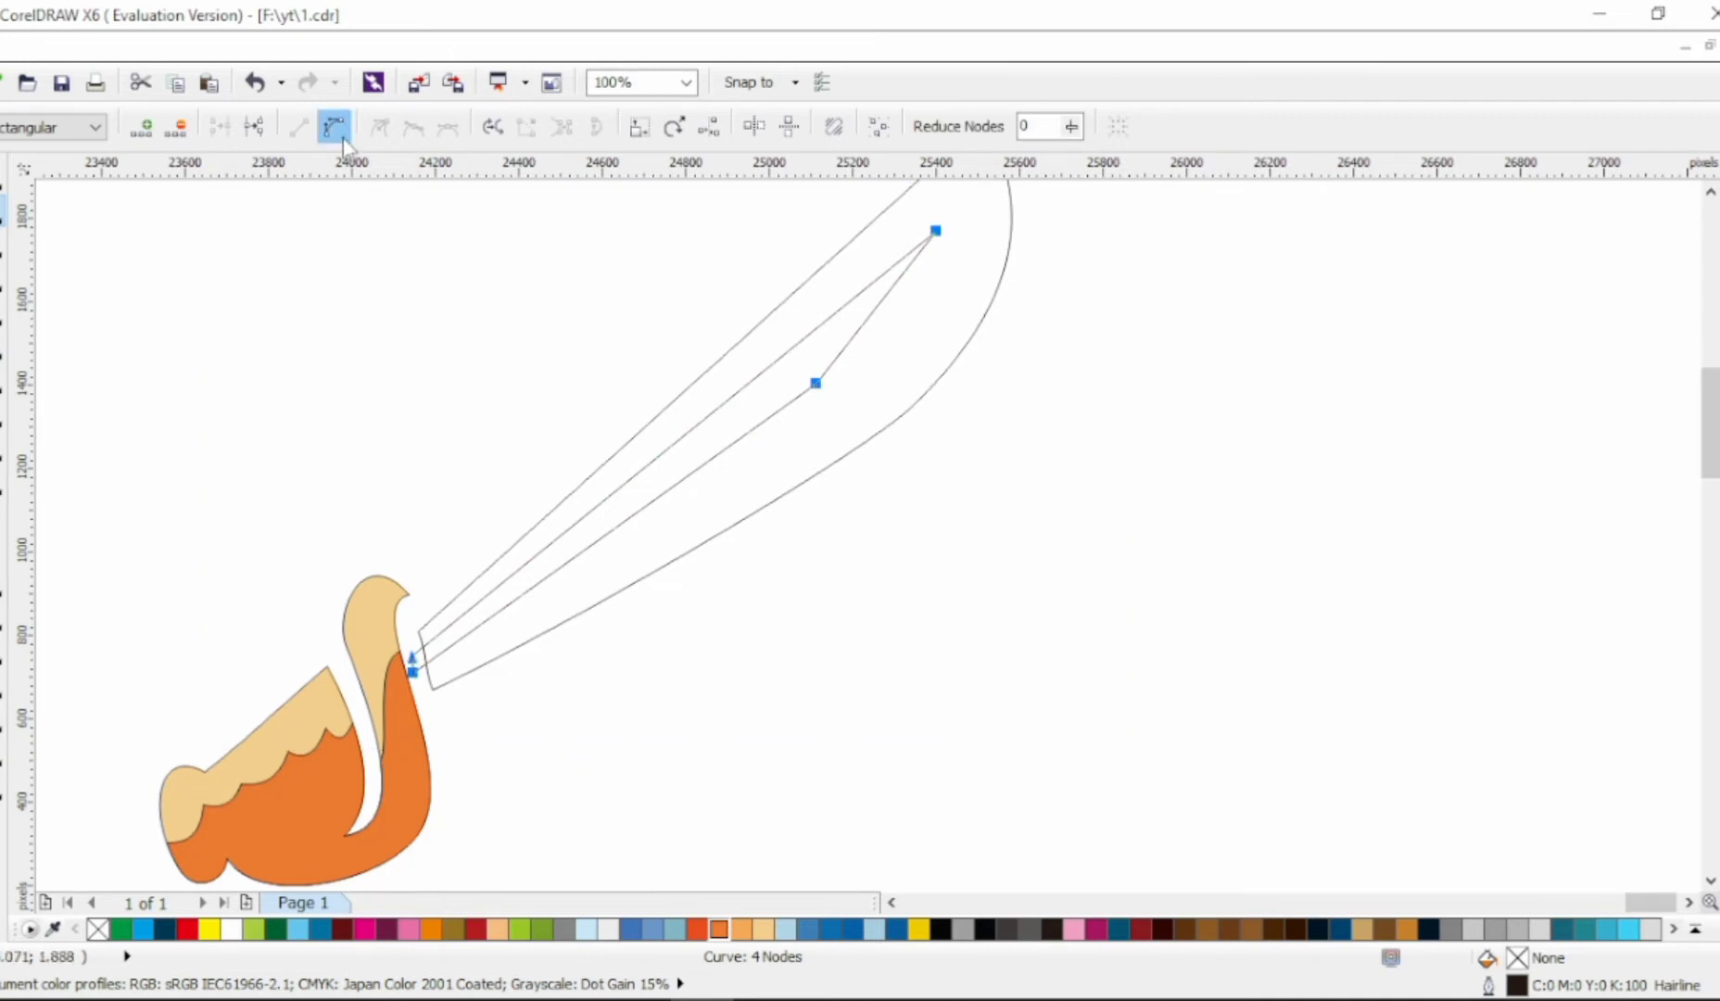
{"action": "left_click_drag", "start_coordinate": [860, 323], "coordinate": [891, 311]}
{"action": "left_click_drag", "start_coordinate": [815, 381], "coordinate": [864, 345]}
{"action": "left_click", "coordinate": [778, 453]}
{"action": "left_click", "coordinate": [779, 457]}
{"action": "left_click_drag", "start_coordinate": [825, 414], "coordinate": [807, 404]}
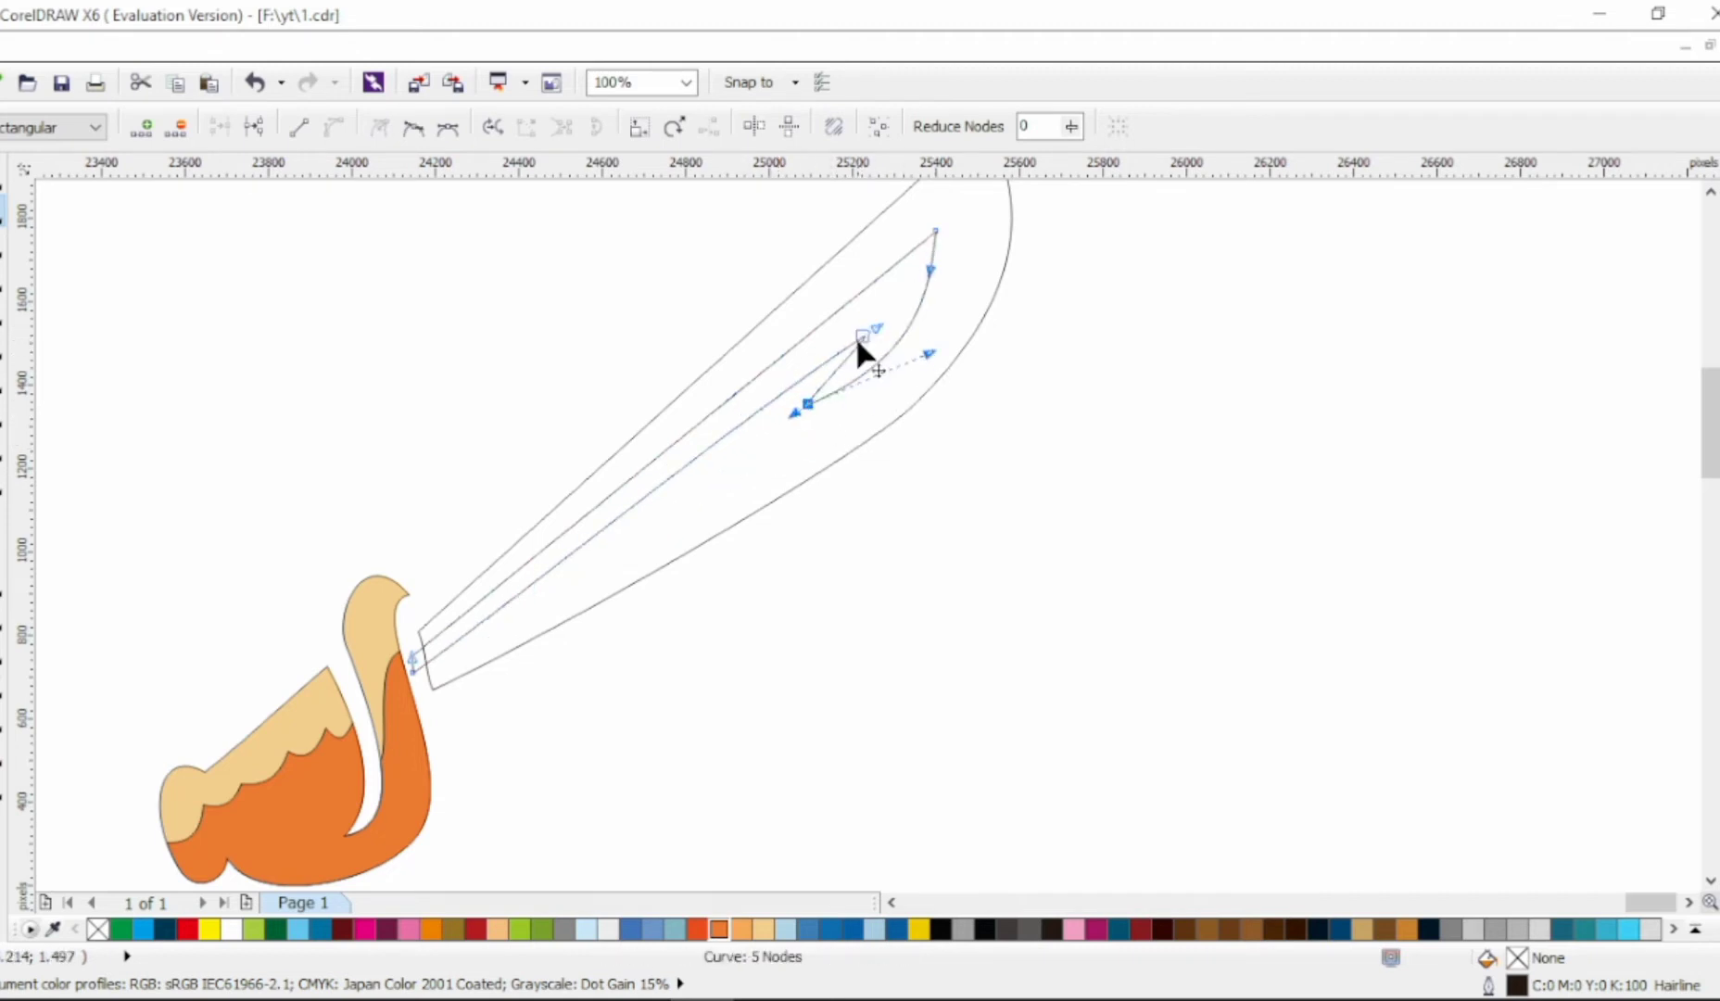
Refine the groove outline's tip node and long upper edge, and curve the hook's short inner edge.
{"action": "left_click_drag", "start_coordinate": [858, 339], "coordinate": [757, 421]}
{"action": "key", "text": "ctrl+z"}
{"action": "left_click", "coordinate": [759, 410]}
{"action": "left_click_drag", "start_coordinate": [779, 365], "coordinate": [937, 238]}
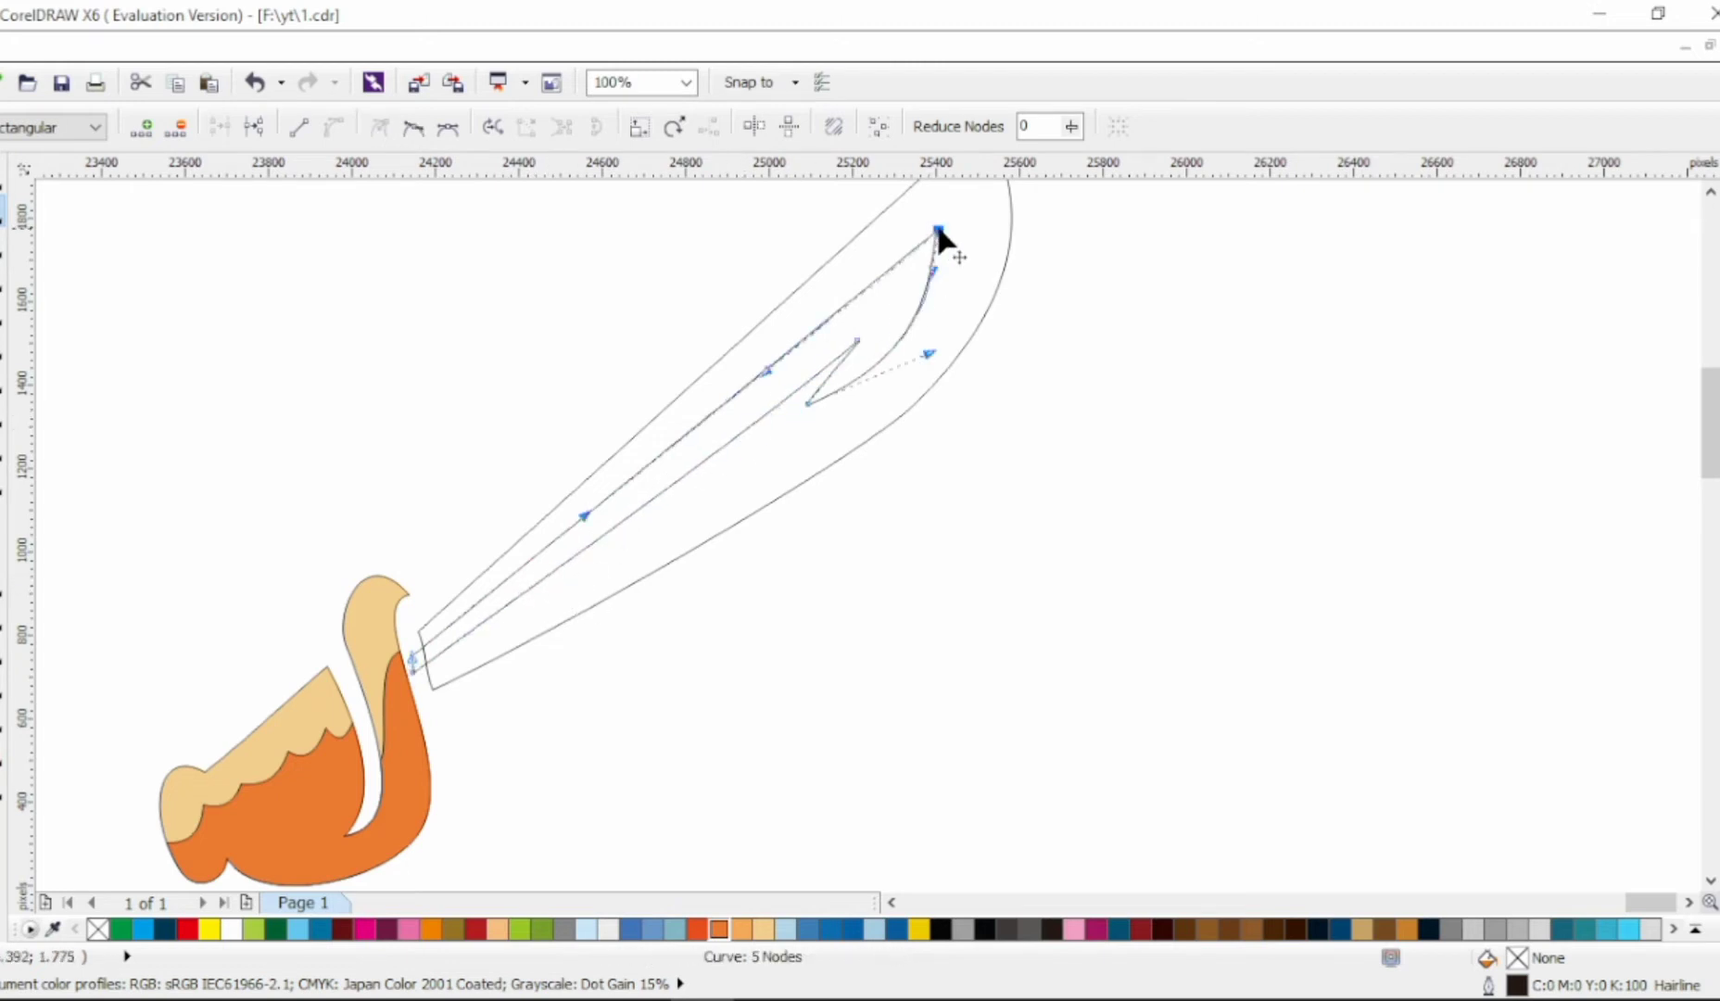
{"action": "left_click", "coordinate": [855, 342]}
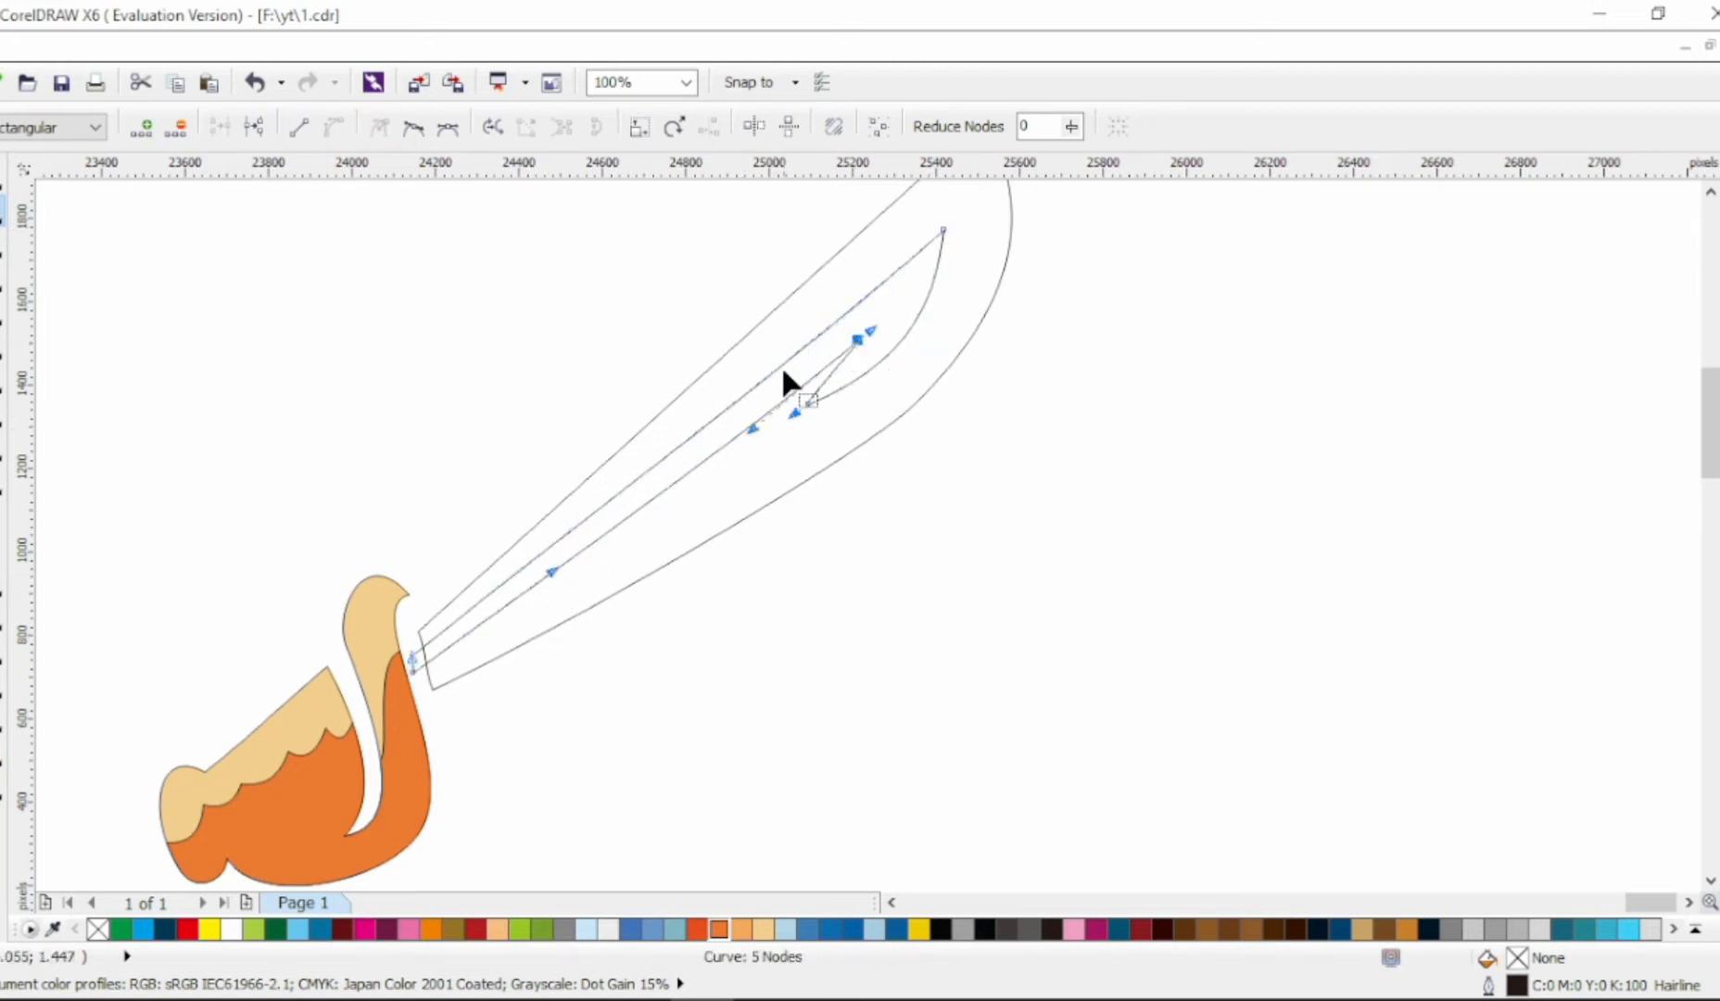
{"action": "left_click_drag", "start_coordinate": [794, 414], "coordinate": [920, 377]}
{"action": "left_click_drag", "start_coordinate": [942, 225], "coordinate": [934, 234]}
{"action": "left_click", "coordinate": [588, 510]}
{"action": "key", "text": "space"}
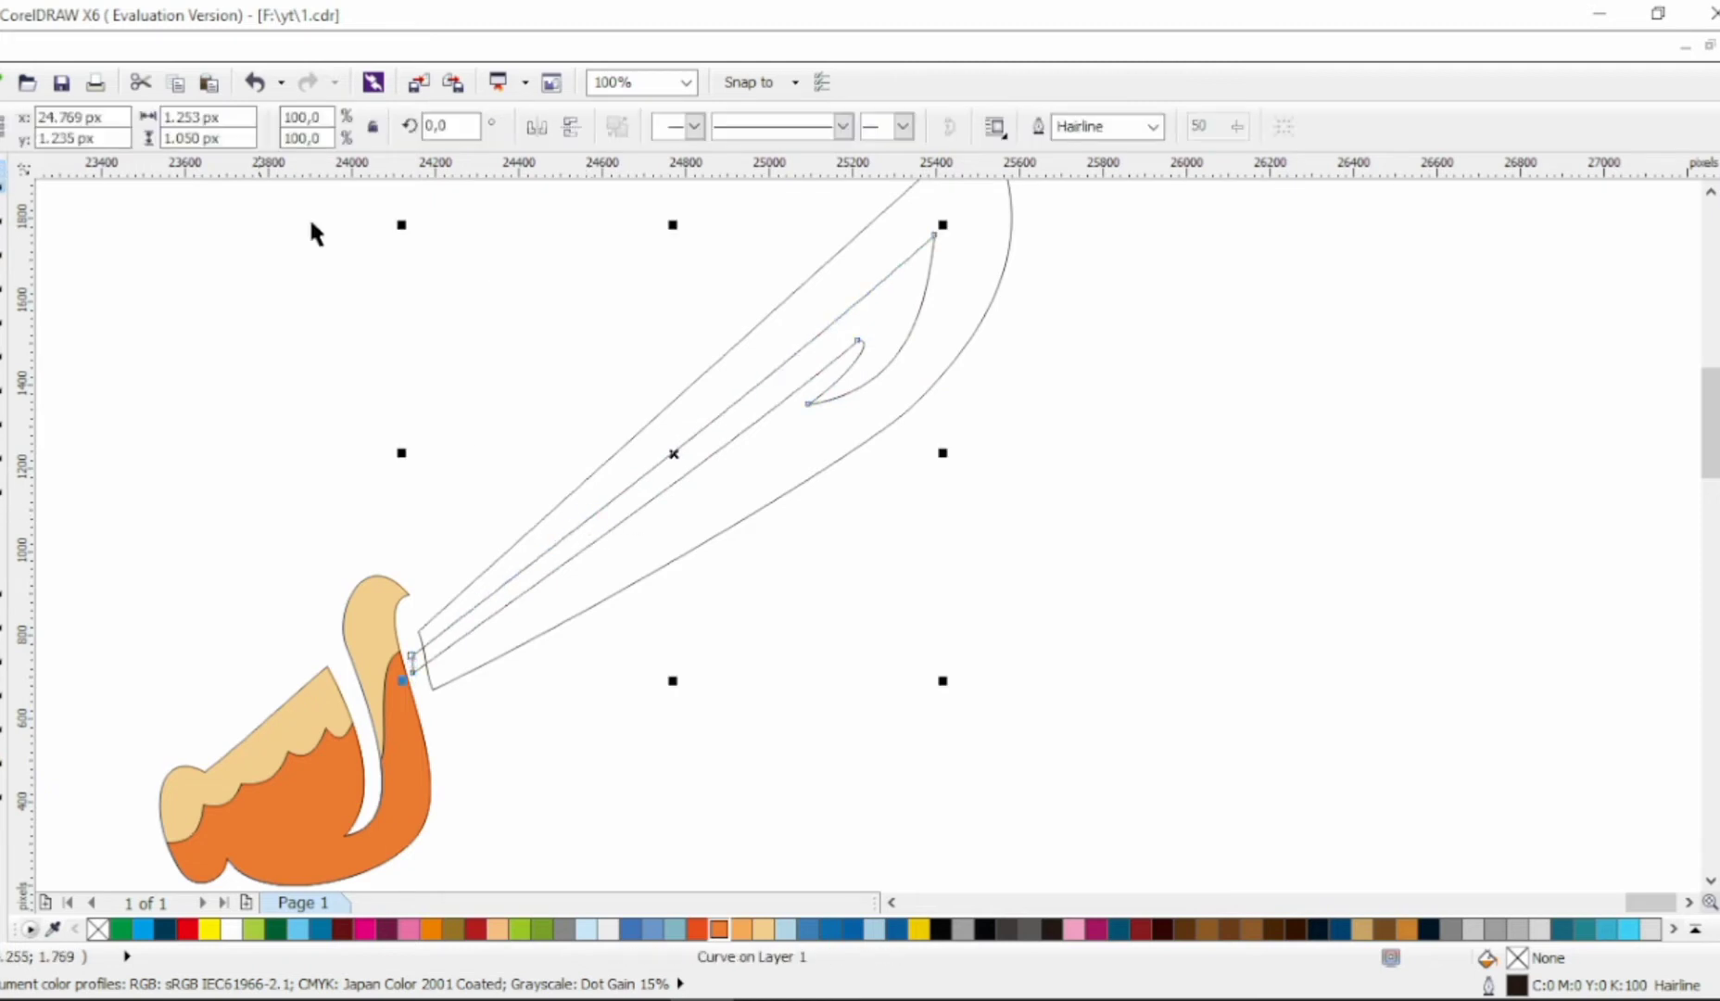
Trim the hooked groove out of the blade and delete the groove outline.
{"action": "left_click", "coordinate": [1004, 278], "text": "shift"}
{"action": "left_click", "coordinate": [895, 313]}
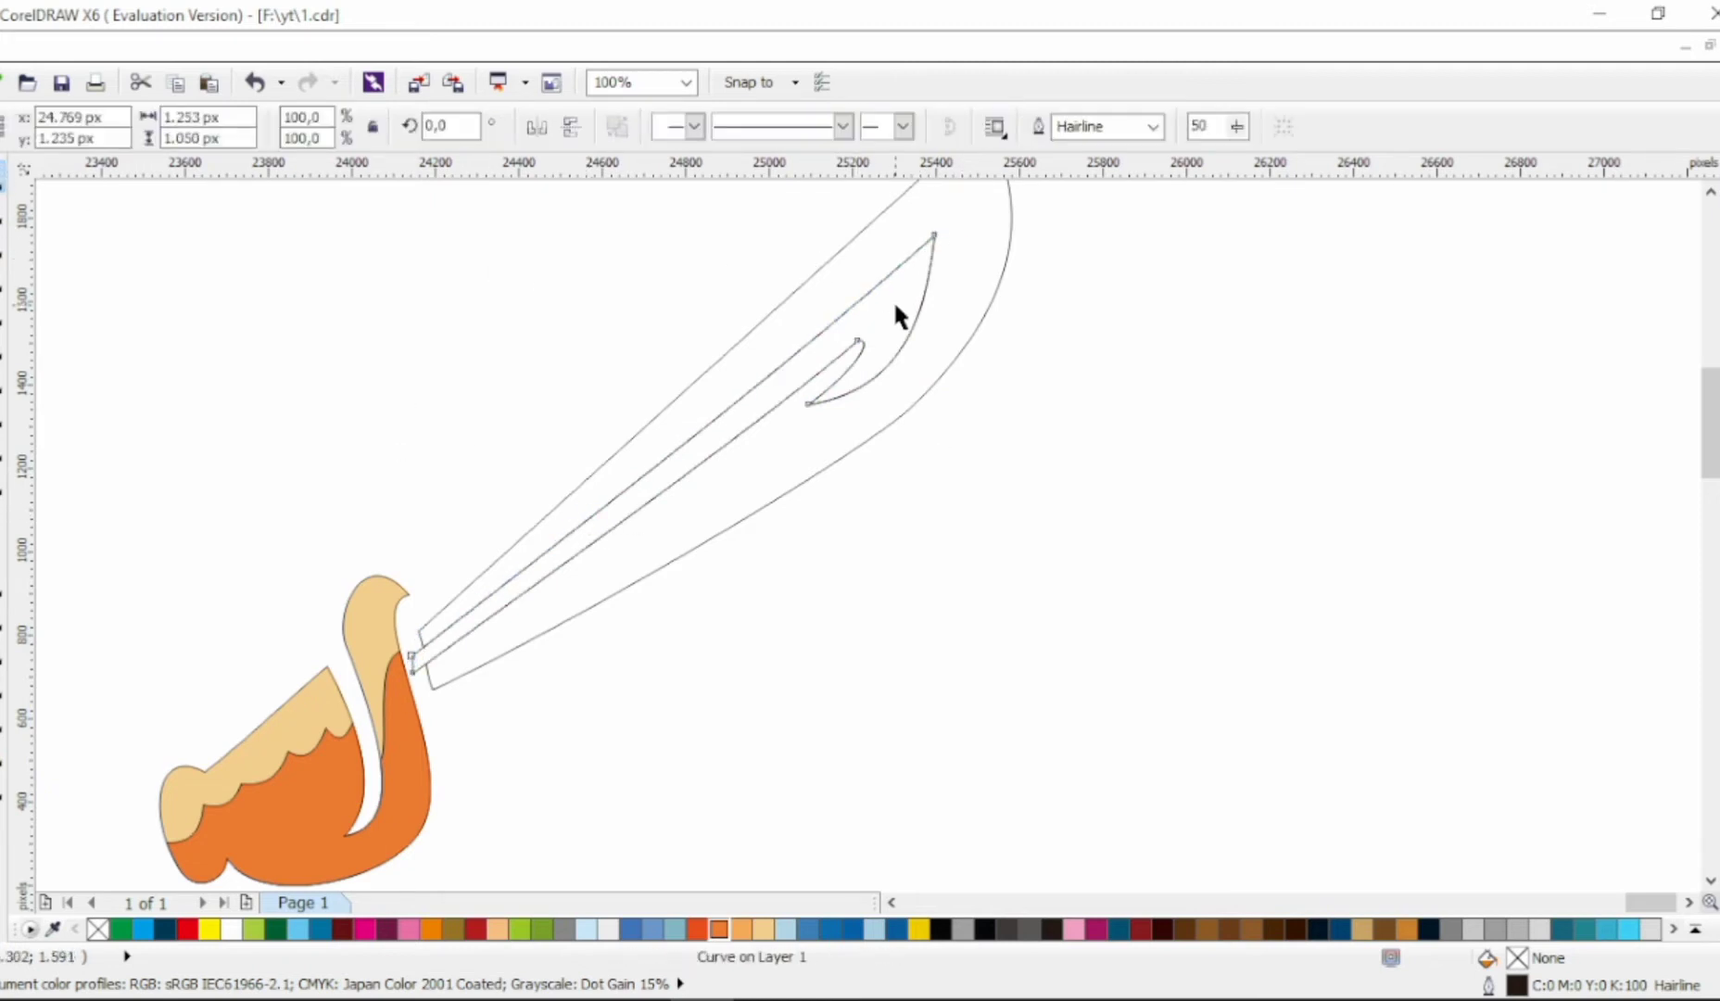
{"action": "left_click", "coordinate": [896, 313]}
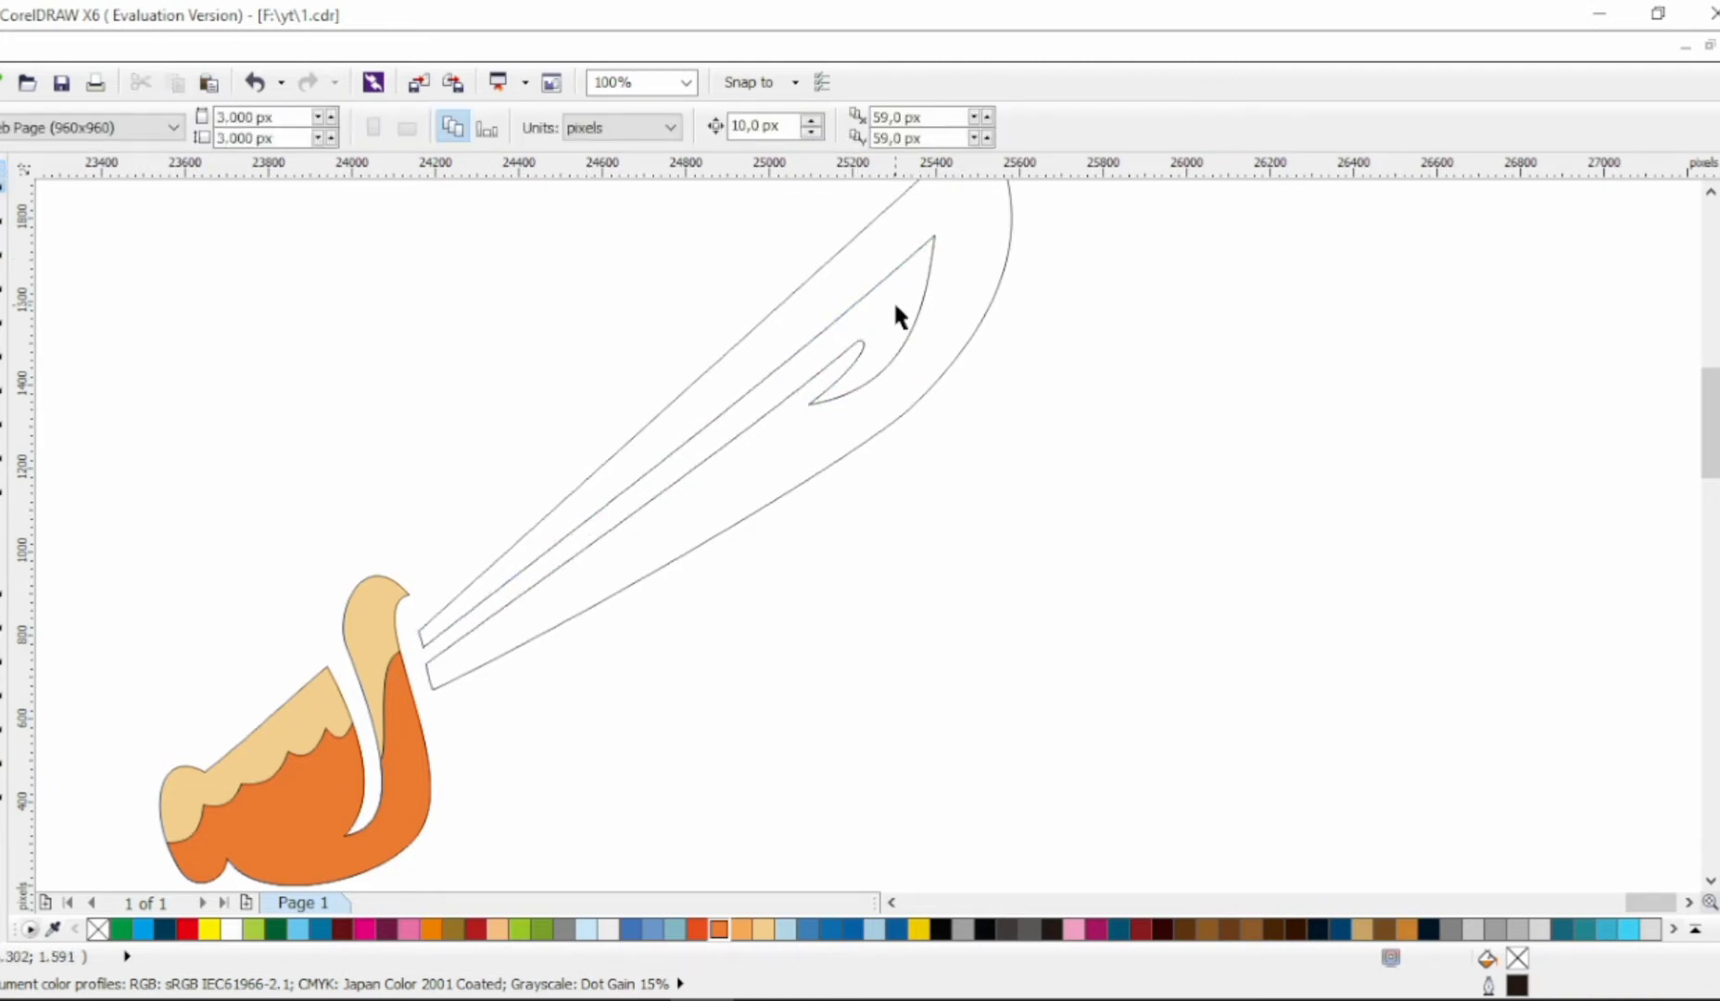
Draw a closed five-node outline around the blade's lower half, from the groove's tip down to the handle end.
{"action": "left_click", "coordinate": [28, 345]}
{"action": "left_click", "coordinate": [74, 369]}
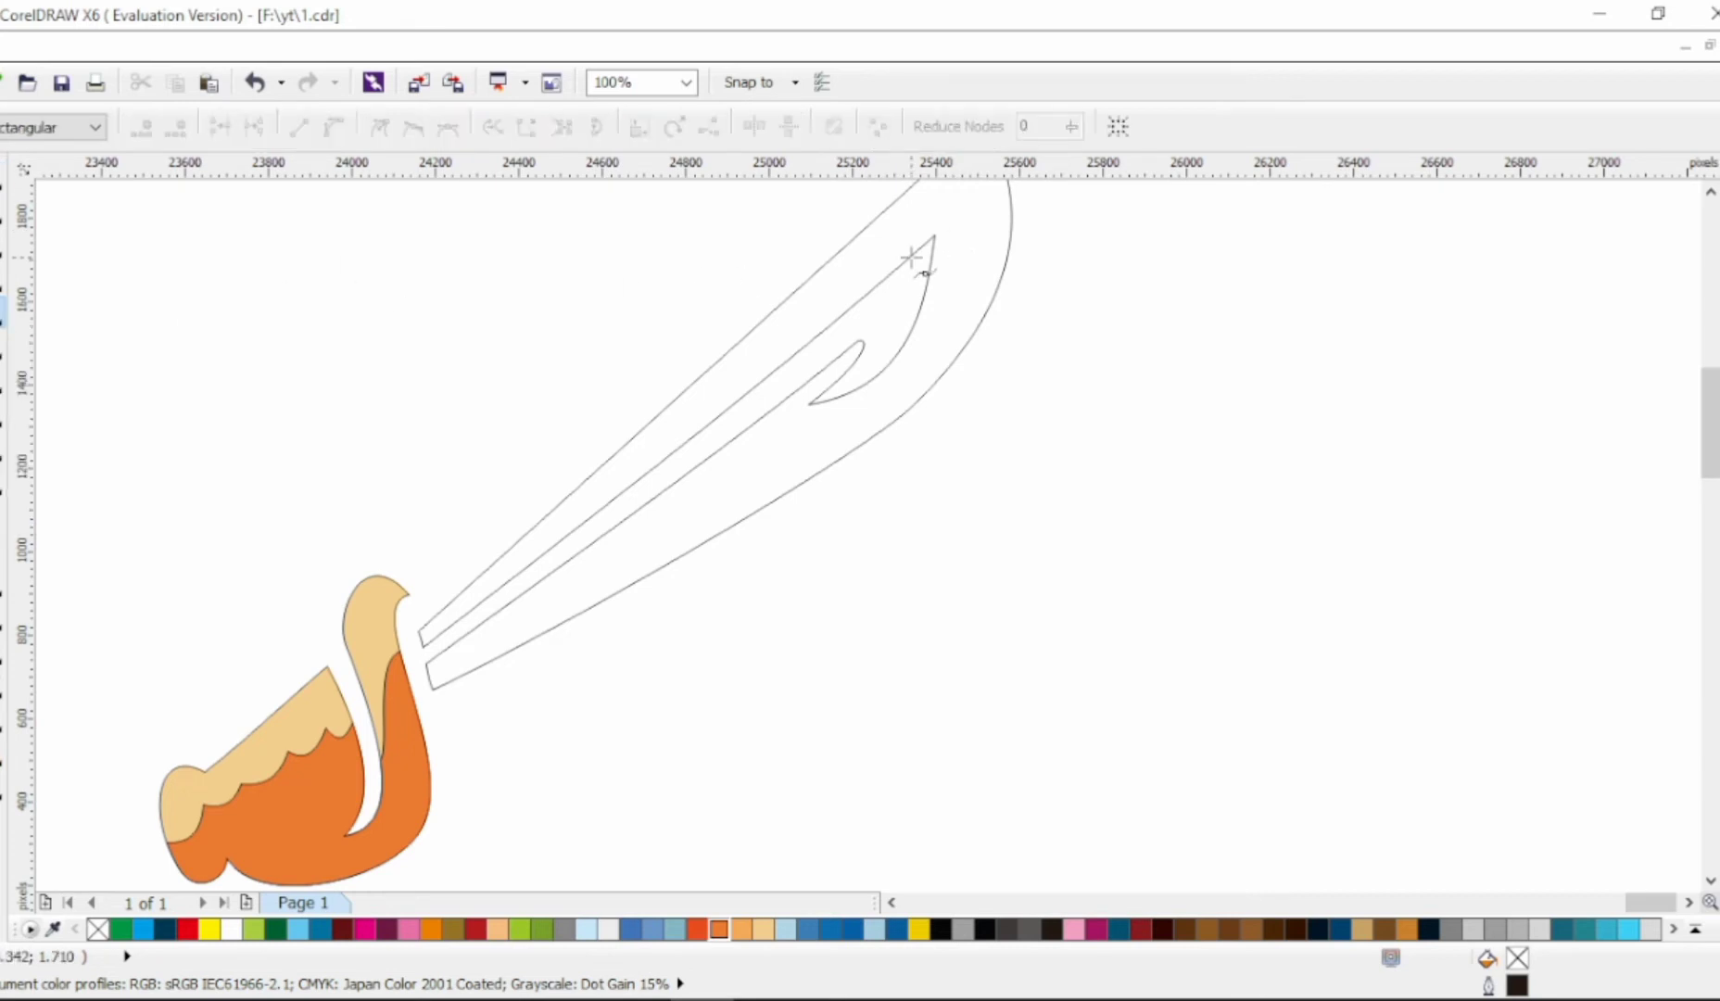
{"action": "left_click", "coordinate": [971, 209]}
{"action": "left_click", "coordinate": [879, 487]}
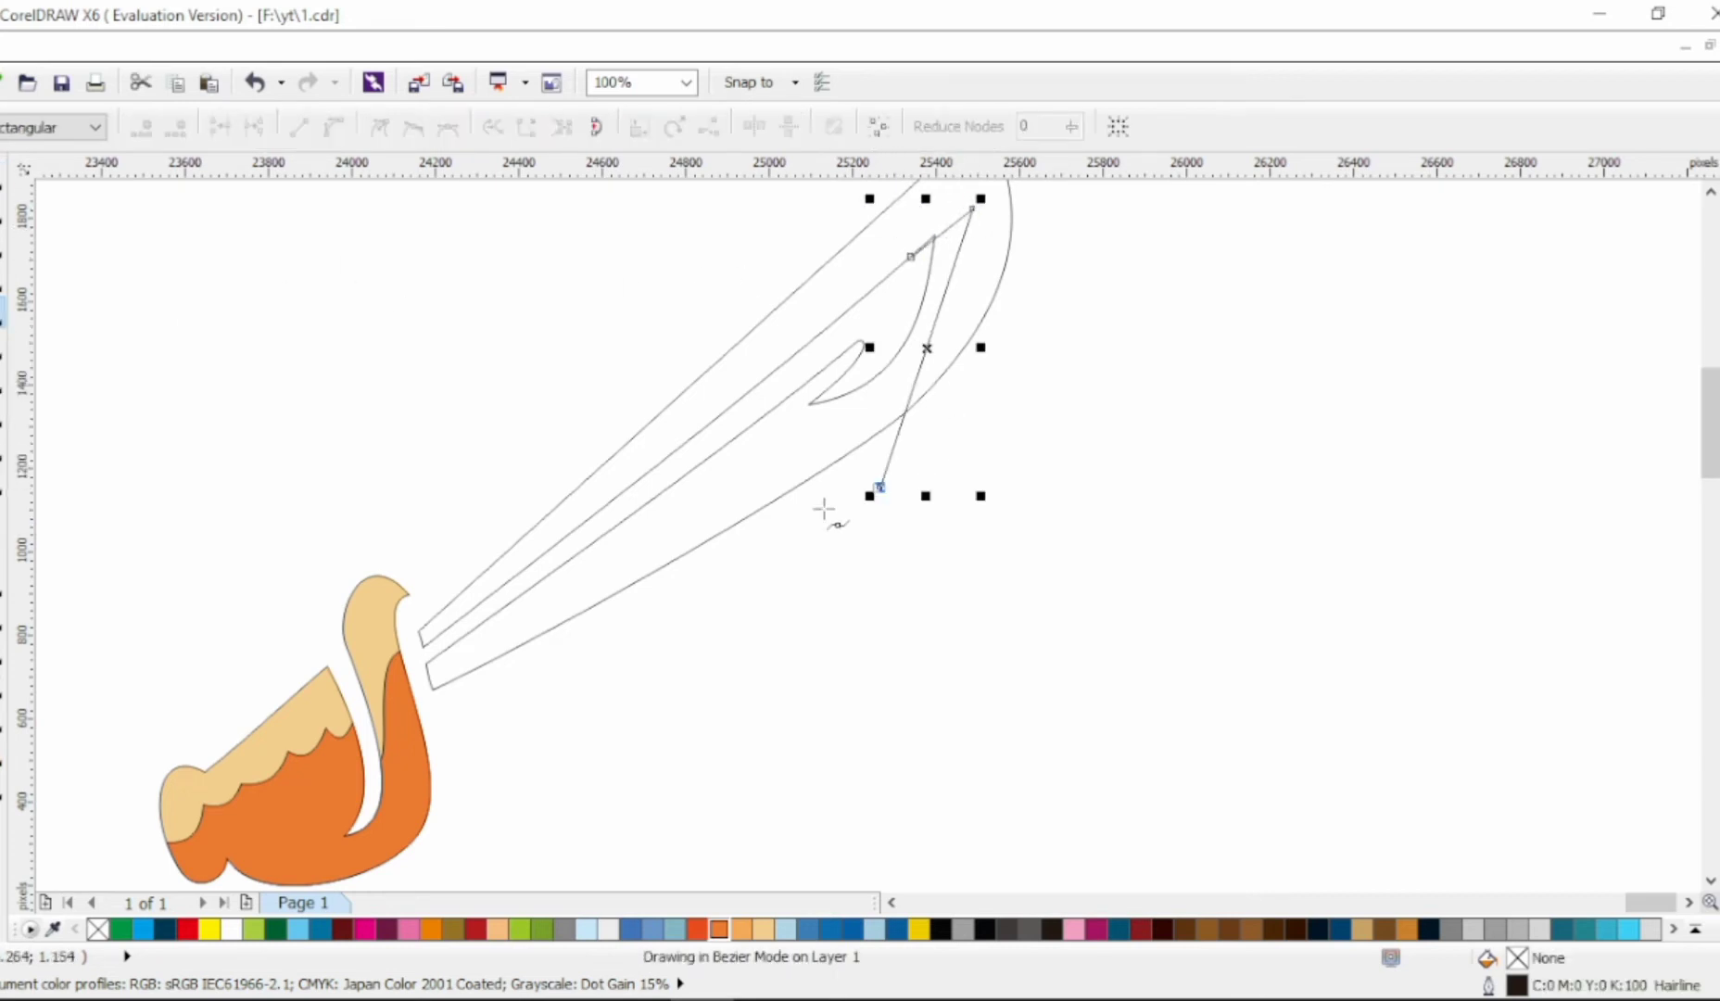
{"action": "left_click", "coordinate": [426, 700]}
{"action": "left_click", "coordinate": [416, 662]}
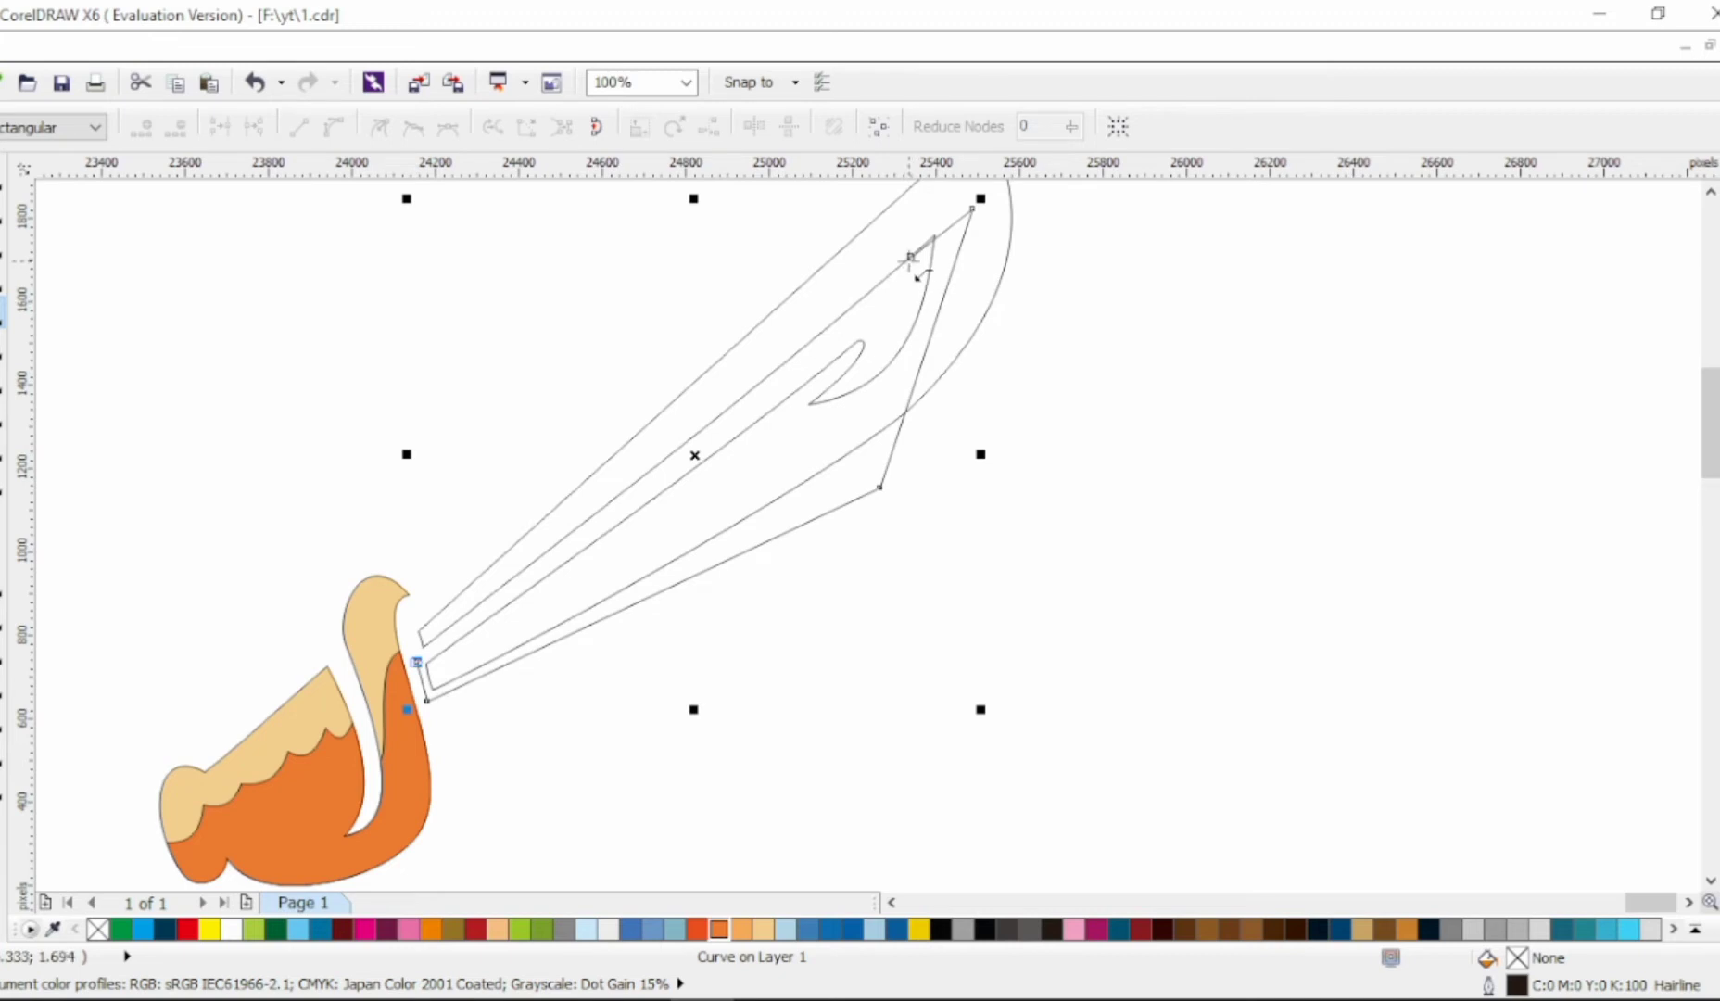
Convert the new outline's segments to curves and bend its outer side to roughly follow the blade's curved cutting edge.
{"action": "left_click", "coordinate": [11, 212]}
{"action": "left_click_drag", "start_coordinate": [334, 756], "coordinate": [985, 193]}
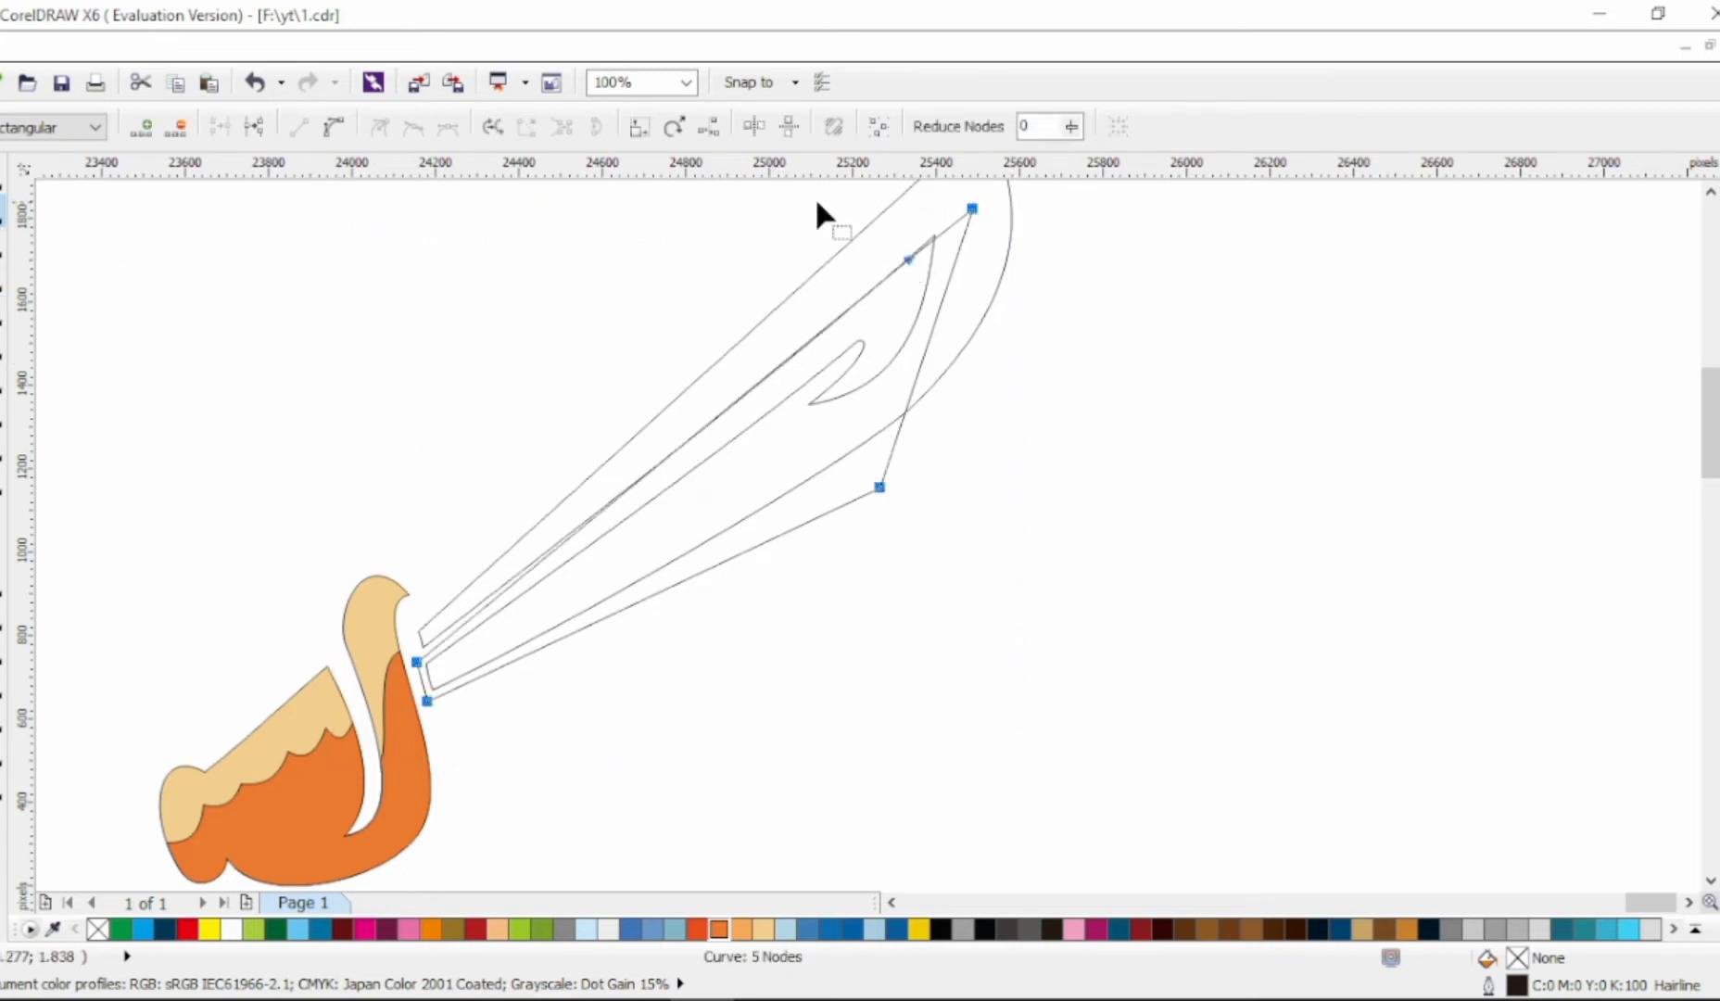
{"action": "left_click_drag", "start_coordinate": [928, 345], "coordinate": [960, 345]}
{"action": "left_click_drag", "start_coordinate": [883, 497], "coordinate": [852, 476]}
{"action": "left_click_drag", "start_coordinate": [694, 532], "coordinate": [731, 574]}
{"action": "left_click_drag", "start_coordinate": [922, 371], "coordinate": [1000, 290]}
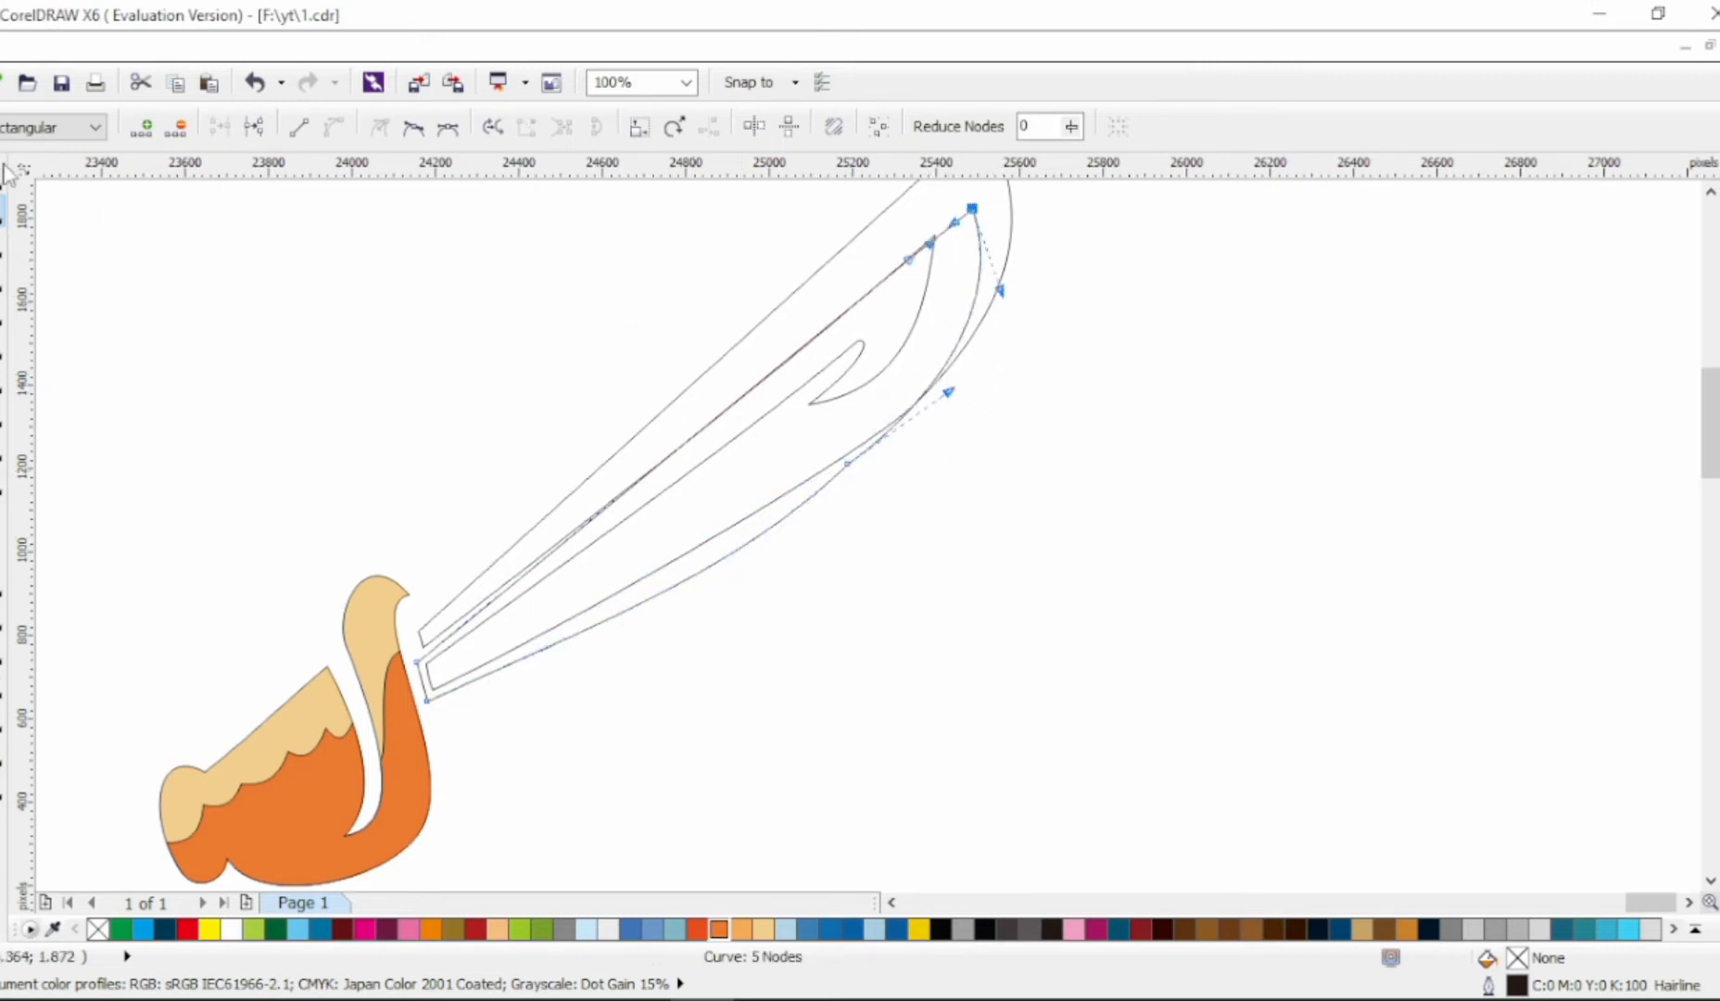
Create a grey K40 shading shape from the overlap of the curved outline and the blade, and delete the outline.
{"action": "key", "text": "space"}
{"action": "left_click", "coordinate": [1474, 929]}
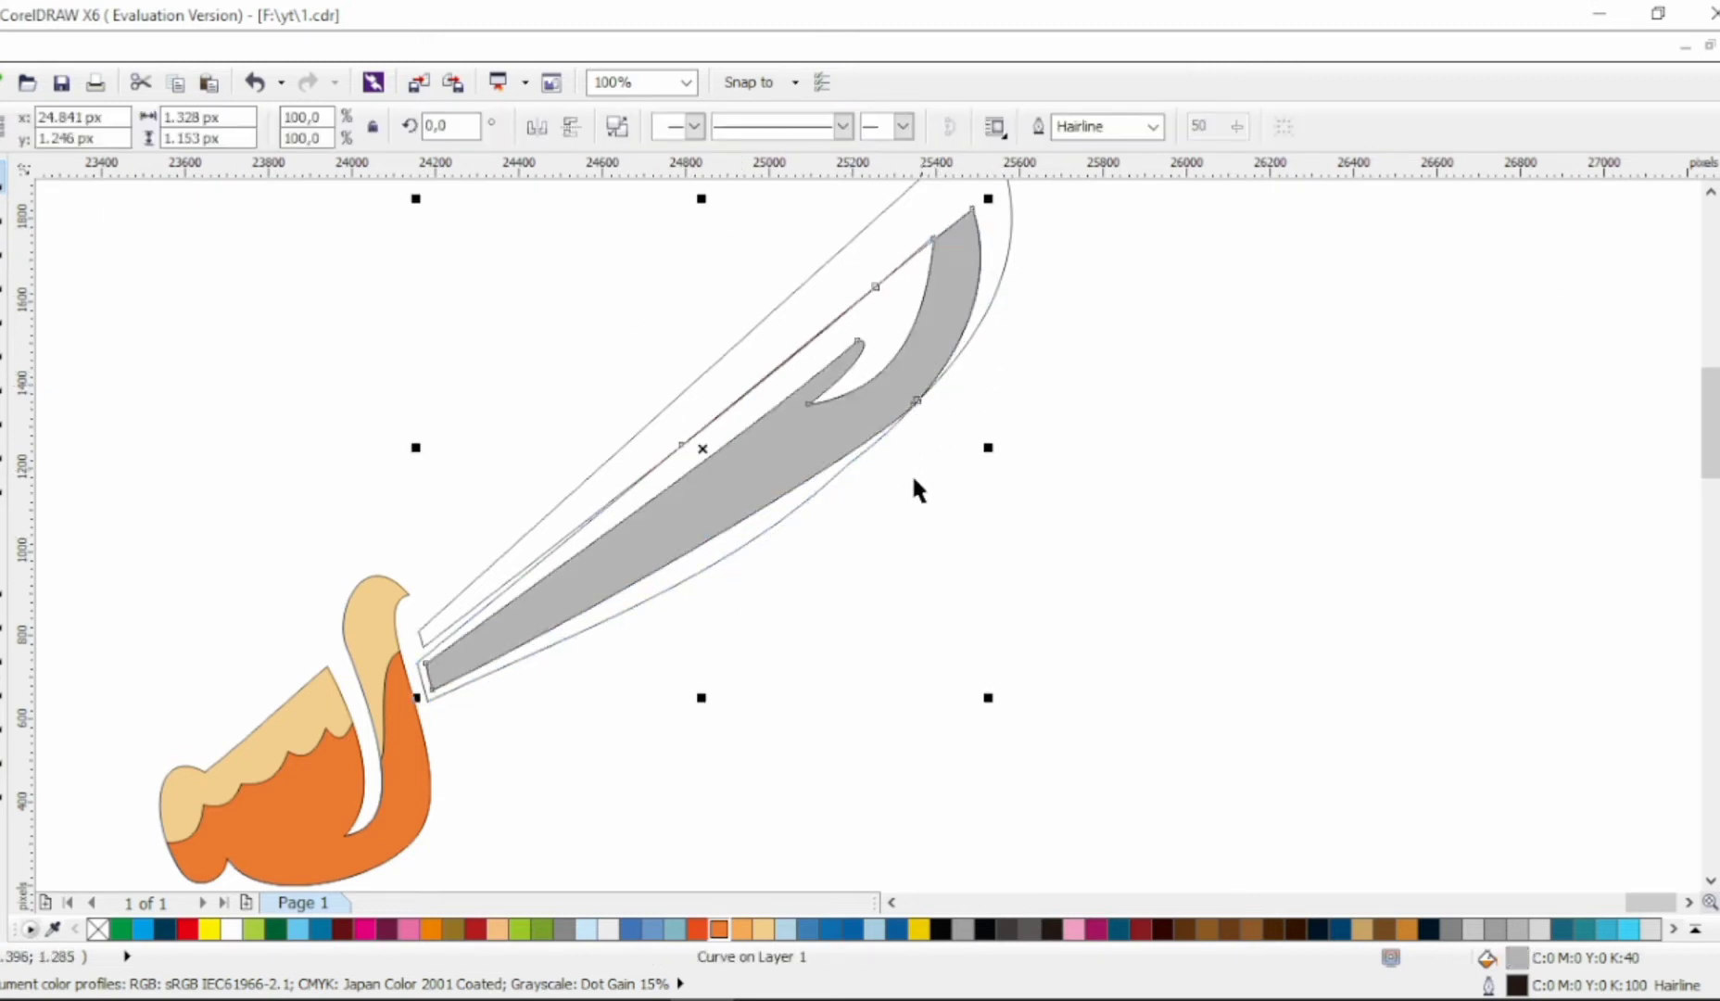
{"action": "left_click", "coordinate": [809, 500]}
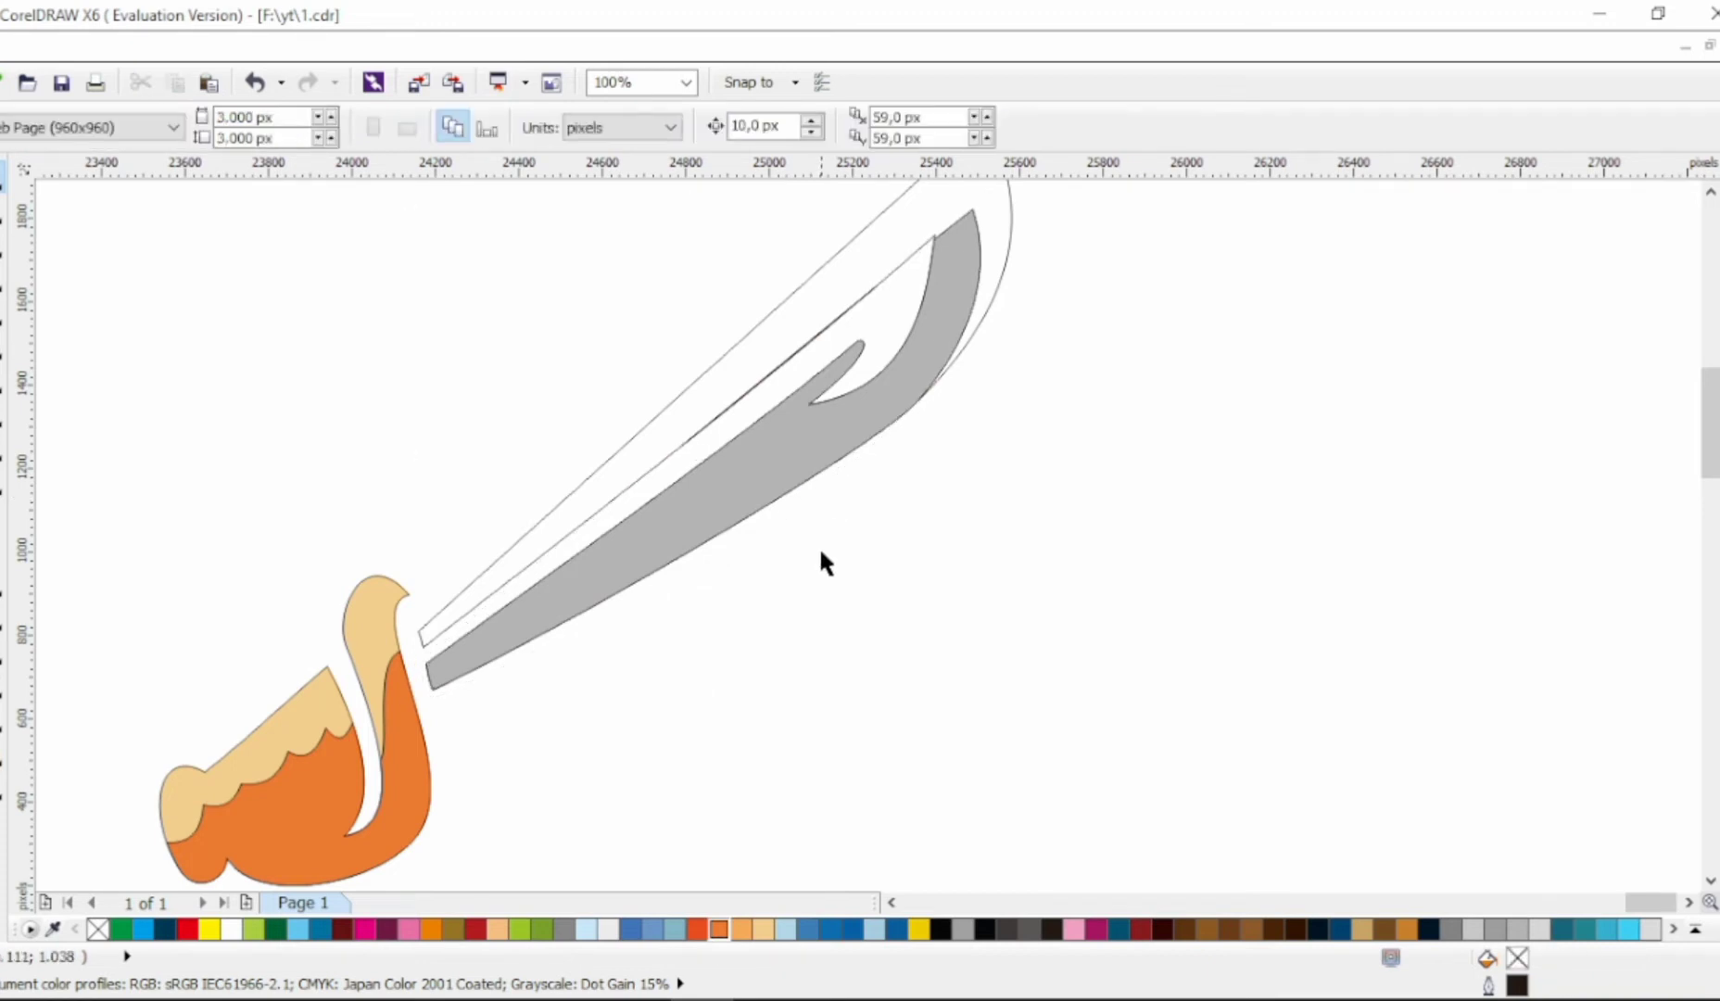
Fill the main blade shape with light grey K10.
{"action": "left_click", "coordinate": [911, 223]}
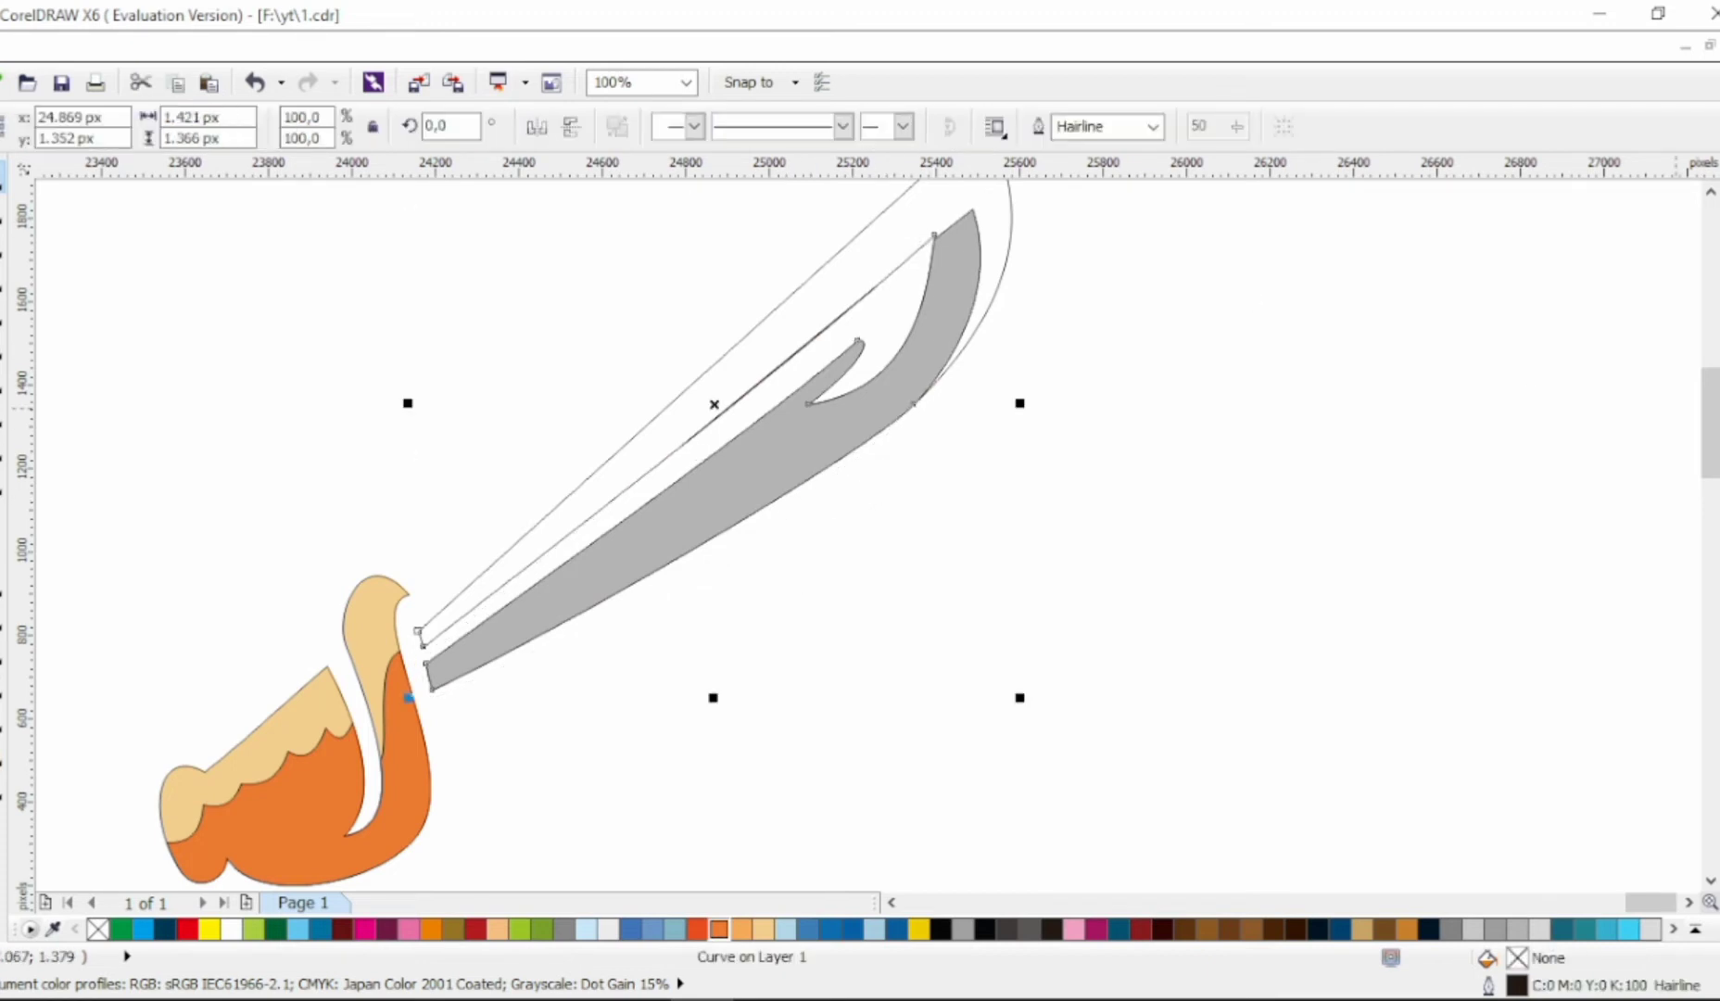
{"action": "left_click", "coordinate": [1517, 929]}
{"action": "left_click", "coordinate": [1052, 492]}
Remove the outline stroke from all four parts of the knife.
{"action": "scroll", "coordinate": [837, 551], "scroll_direction": "down", "scroll_amount": 1}
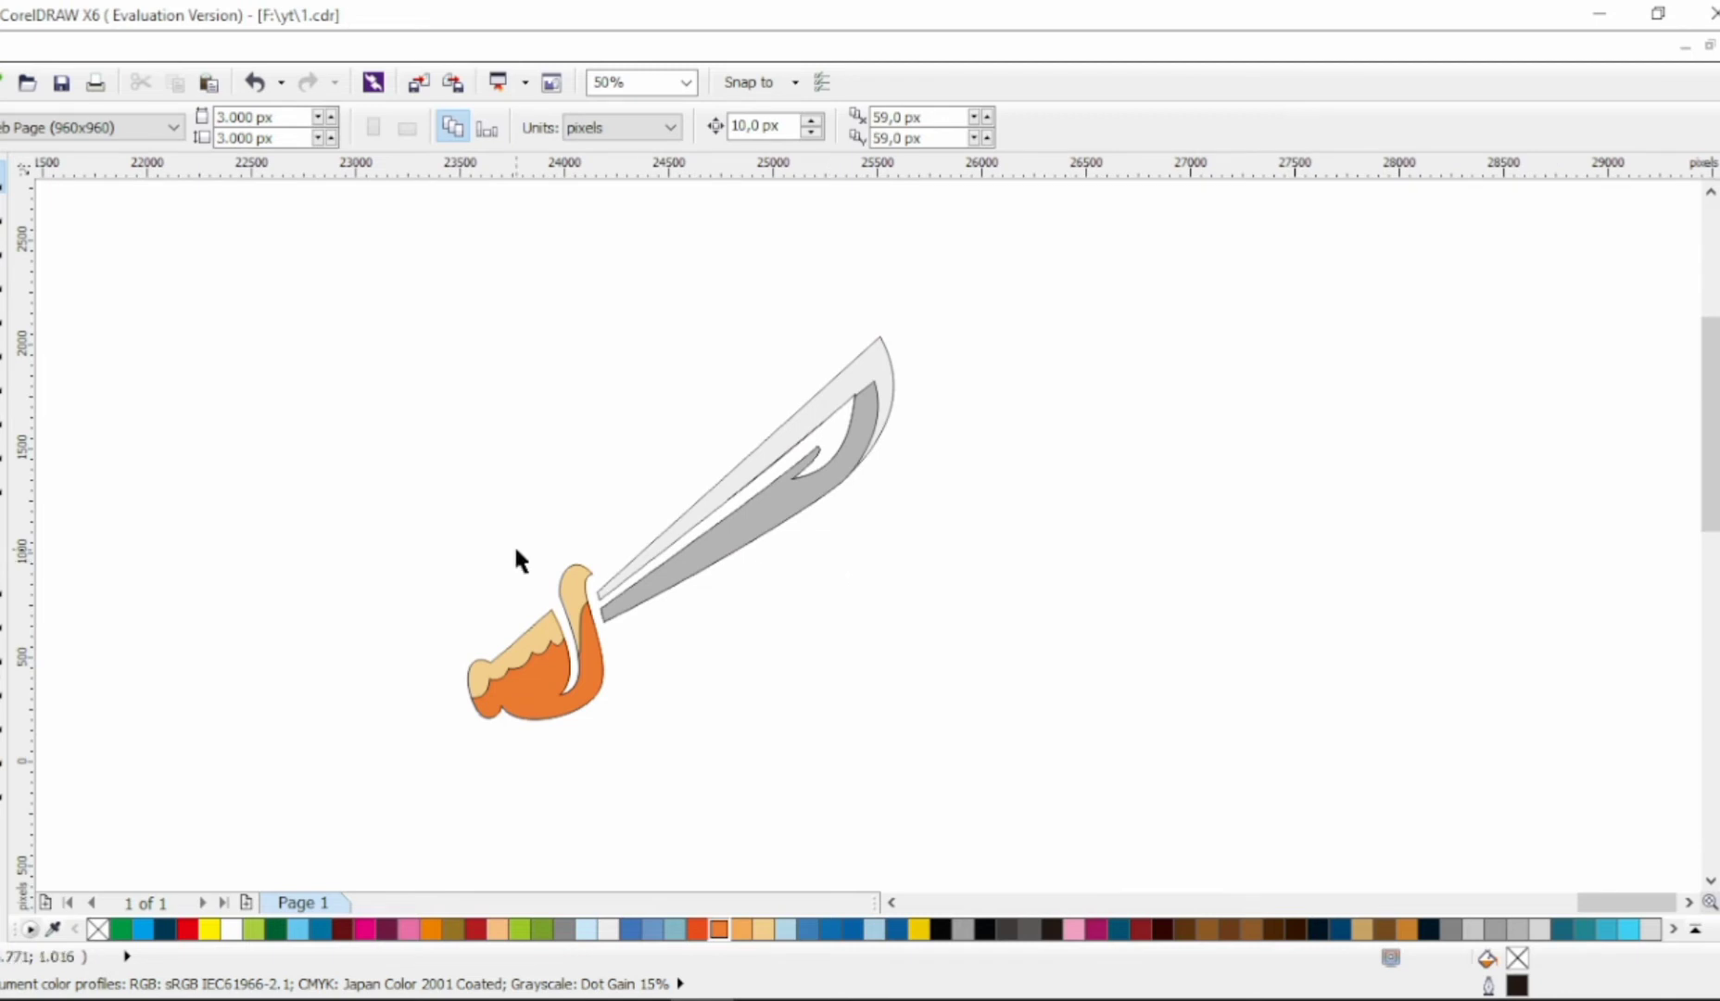
{"action": "left_click_drag", "start_coordinate": [543, 354], "coordinate": [1040, 746]}
{"action": "left_click_drag", "start_coordinate": [261, 230], "coordinate": [1072, 790]}
{"action": "right_click", "coordinate": [97, 929]}
Try to apply an outside contour to the knife's four parts as a single group.
{"action": "key", "text": "ctrl+g"}
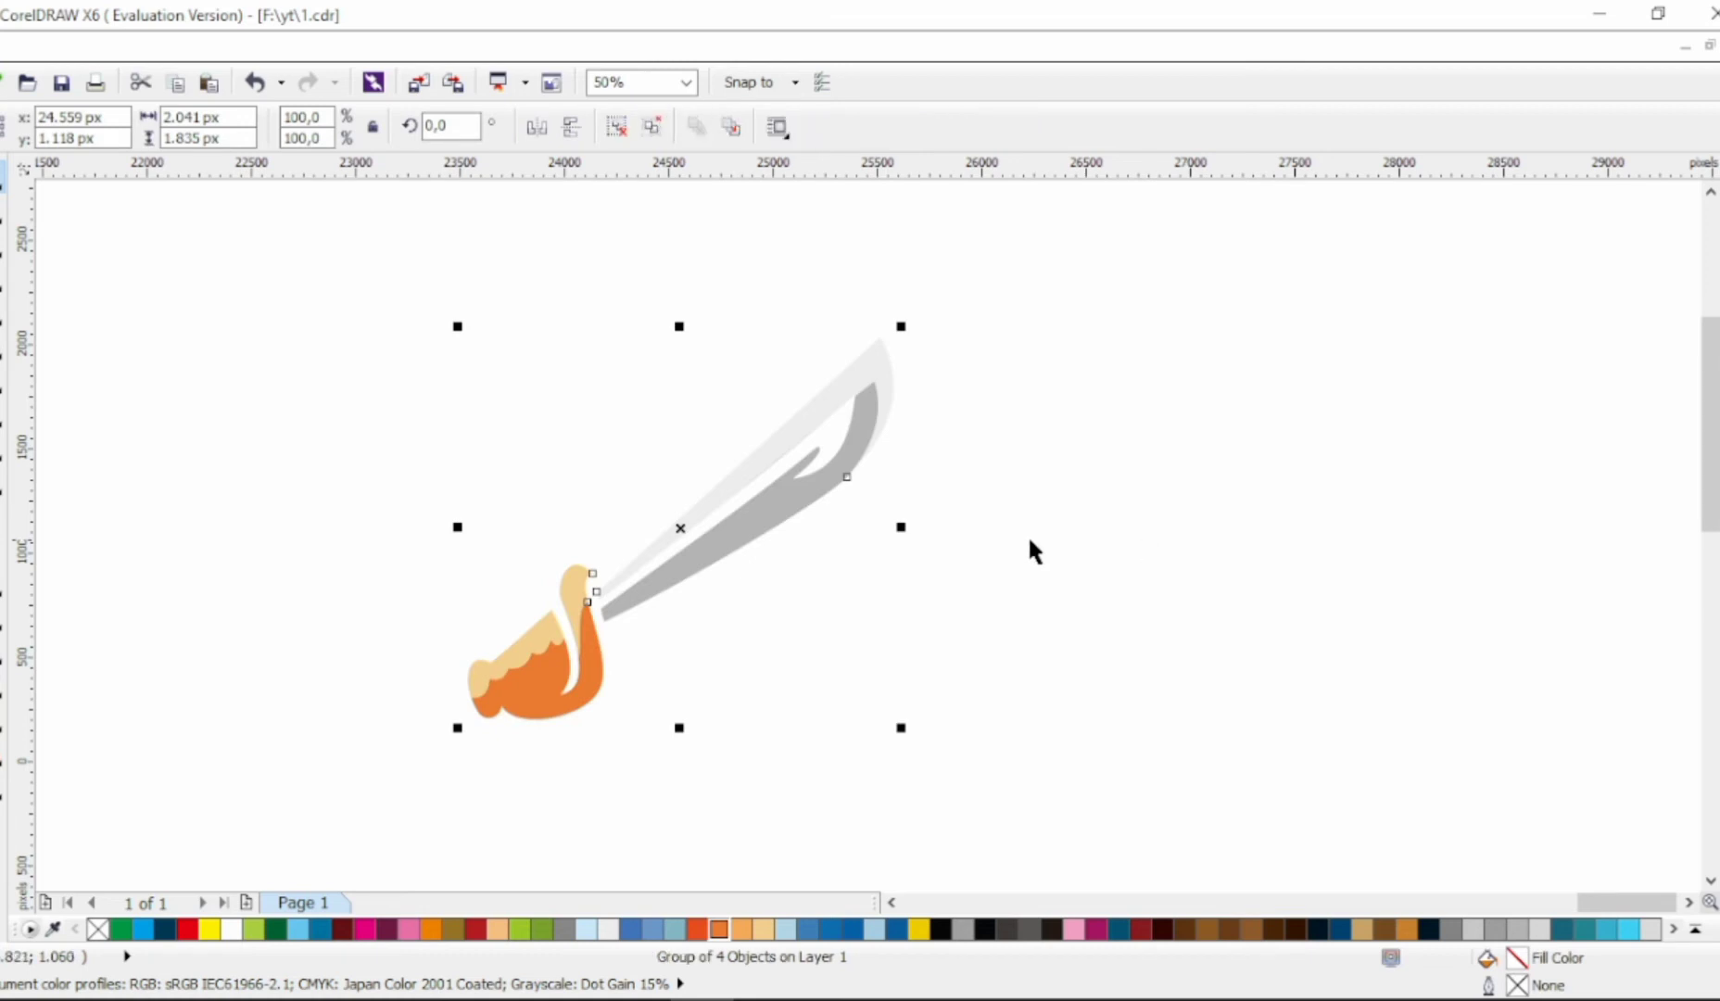
{"action": "left_click", "coordinate": [3, 660]}
{"action": "left_click", "coordinate": [569, 127]}
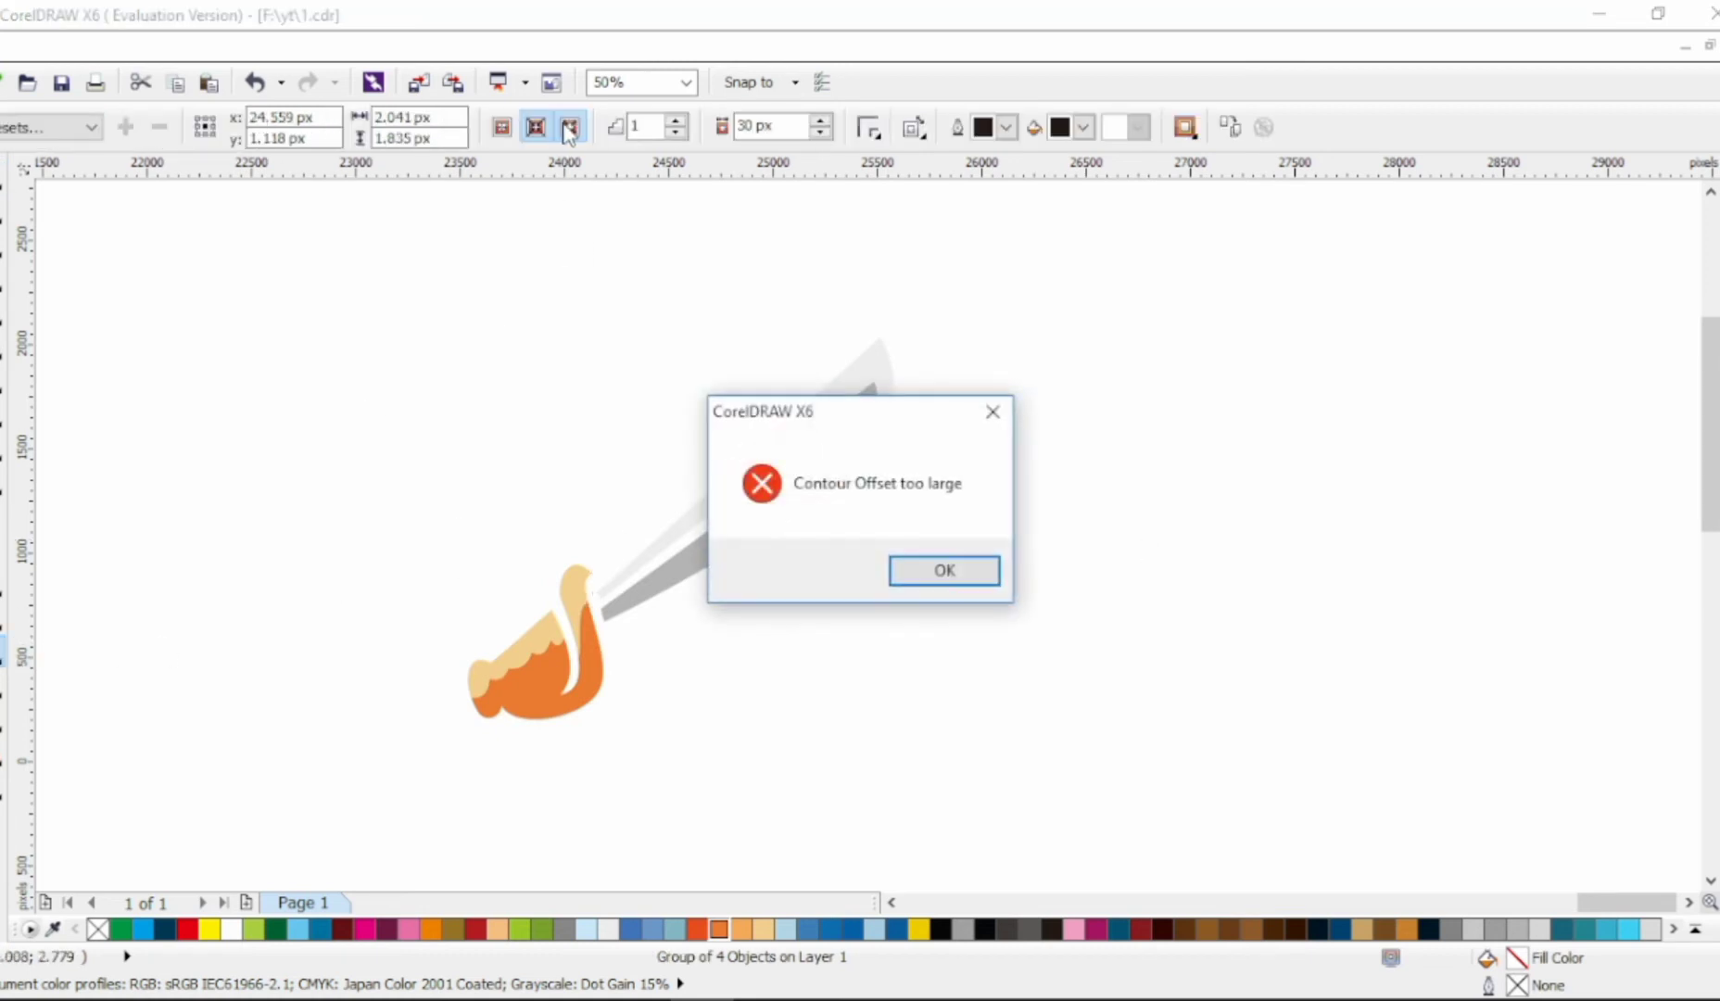
{"action": "left_click", "coordinate": [941, 571]}
{"action": "left_click", "coordinate": [3, 177]}
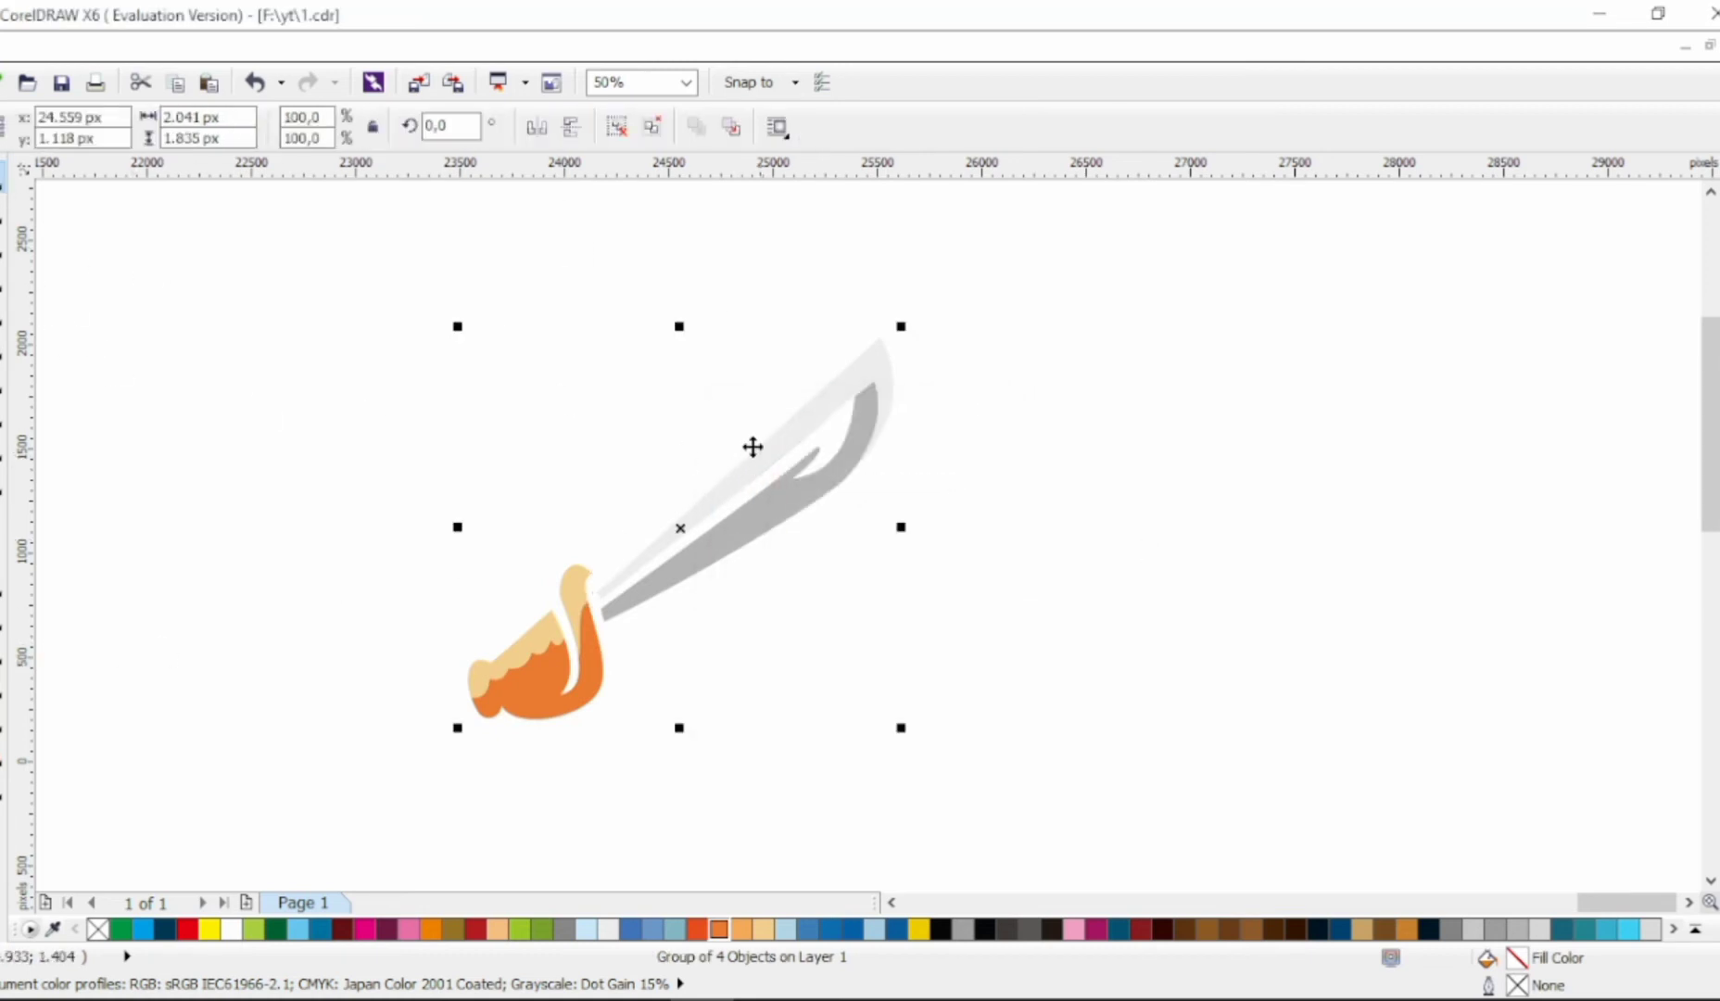
{"action": "left_click", "coordinate": [616, 127]}
Apply a one-step black outside contour to the tan handle shape with an offset of about 50 px.
{"action": "left_click", "coordinate": [572, 582]}
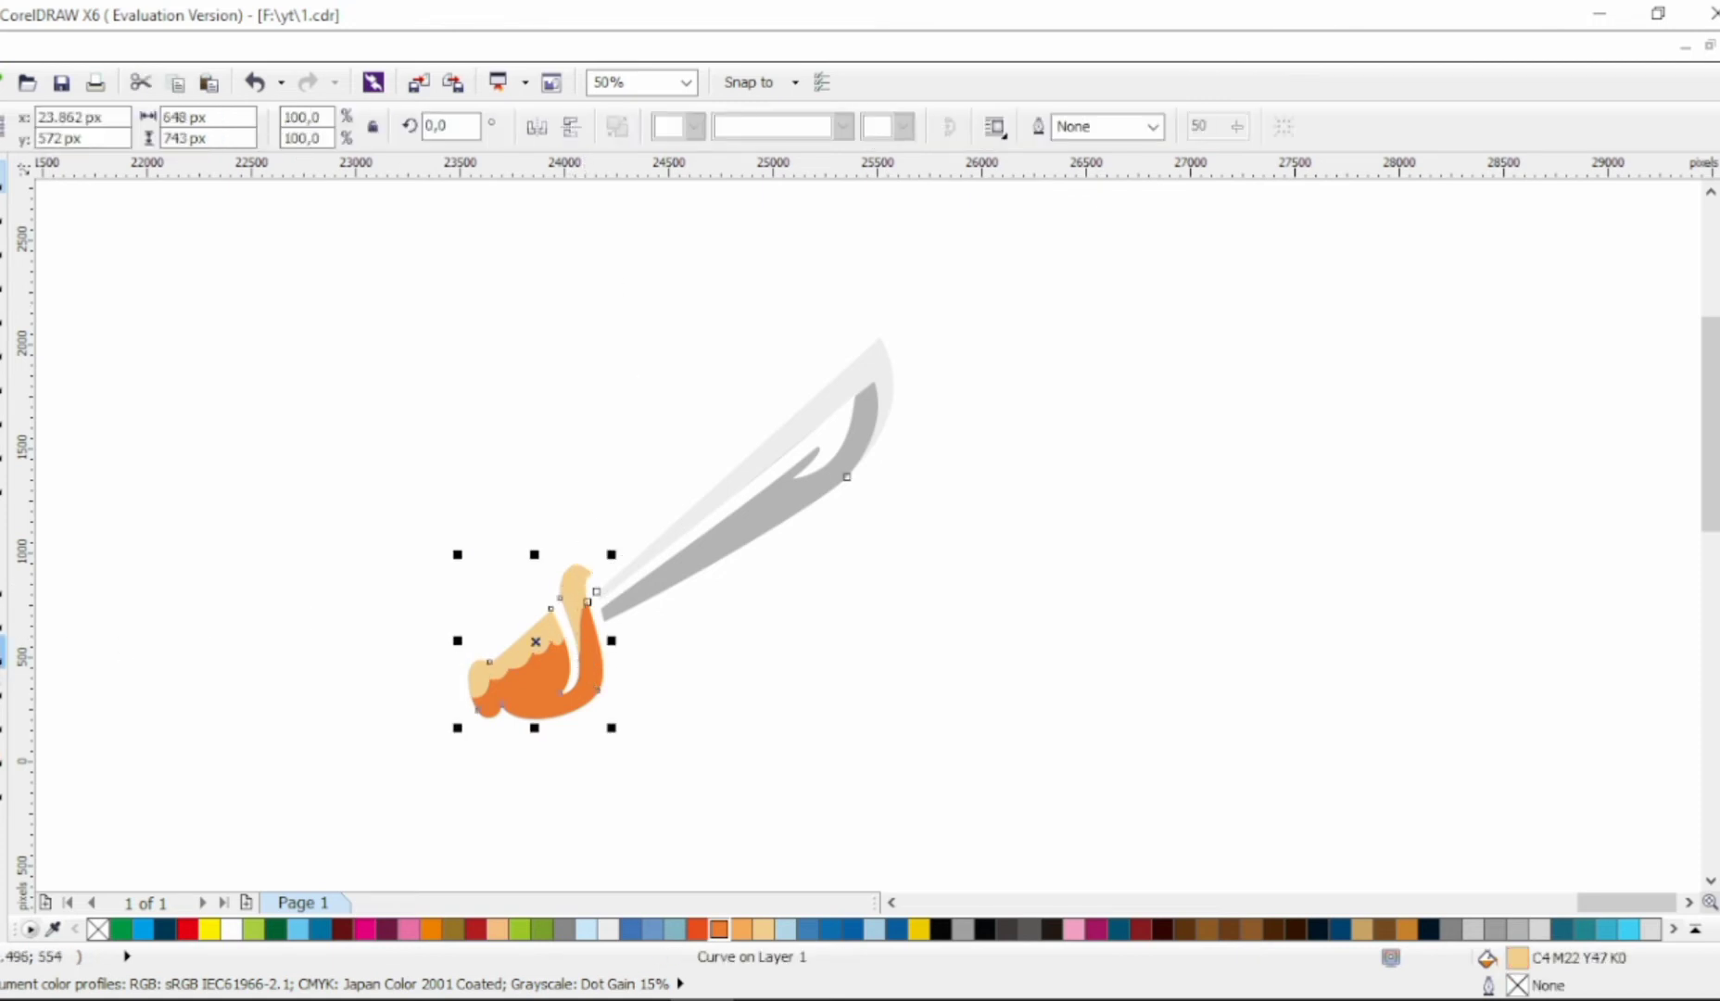
{"action": "left_click", "coordinate": [3, 659]}
{"action": "left_click", "coordinate": [569, 127]}
{"action": "left_click", "coordinate": [820, 122]}
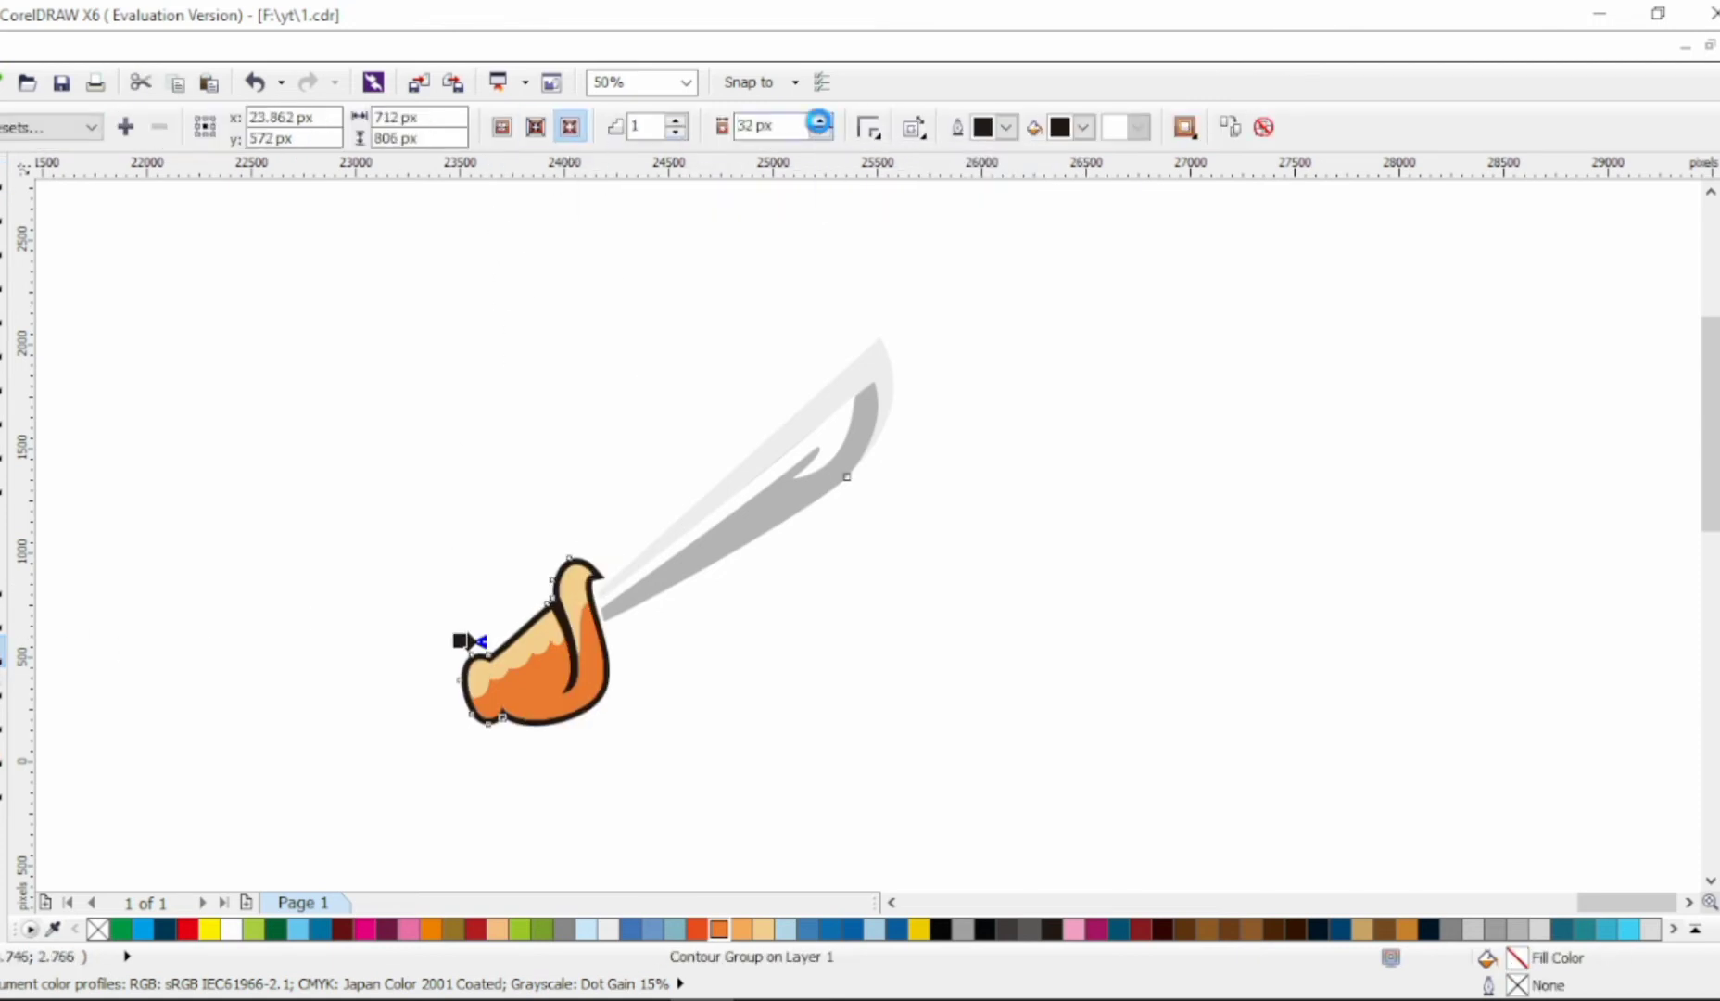
{"action": "left_click", "coordinate": [819, 121]}
{"action": "left_click", "coordinate": [819, 121]}
{"action": "left_click", "coordinate": [819, 122]}
{"action": "left_click", "coordinate": [820, 122]}
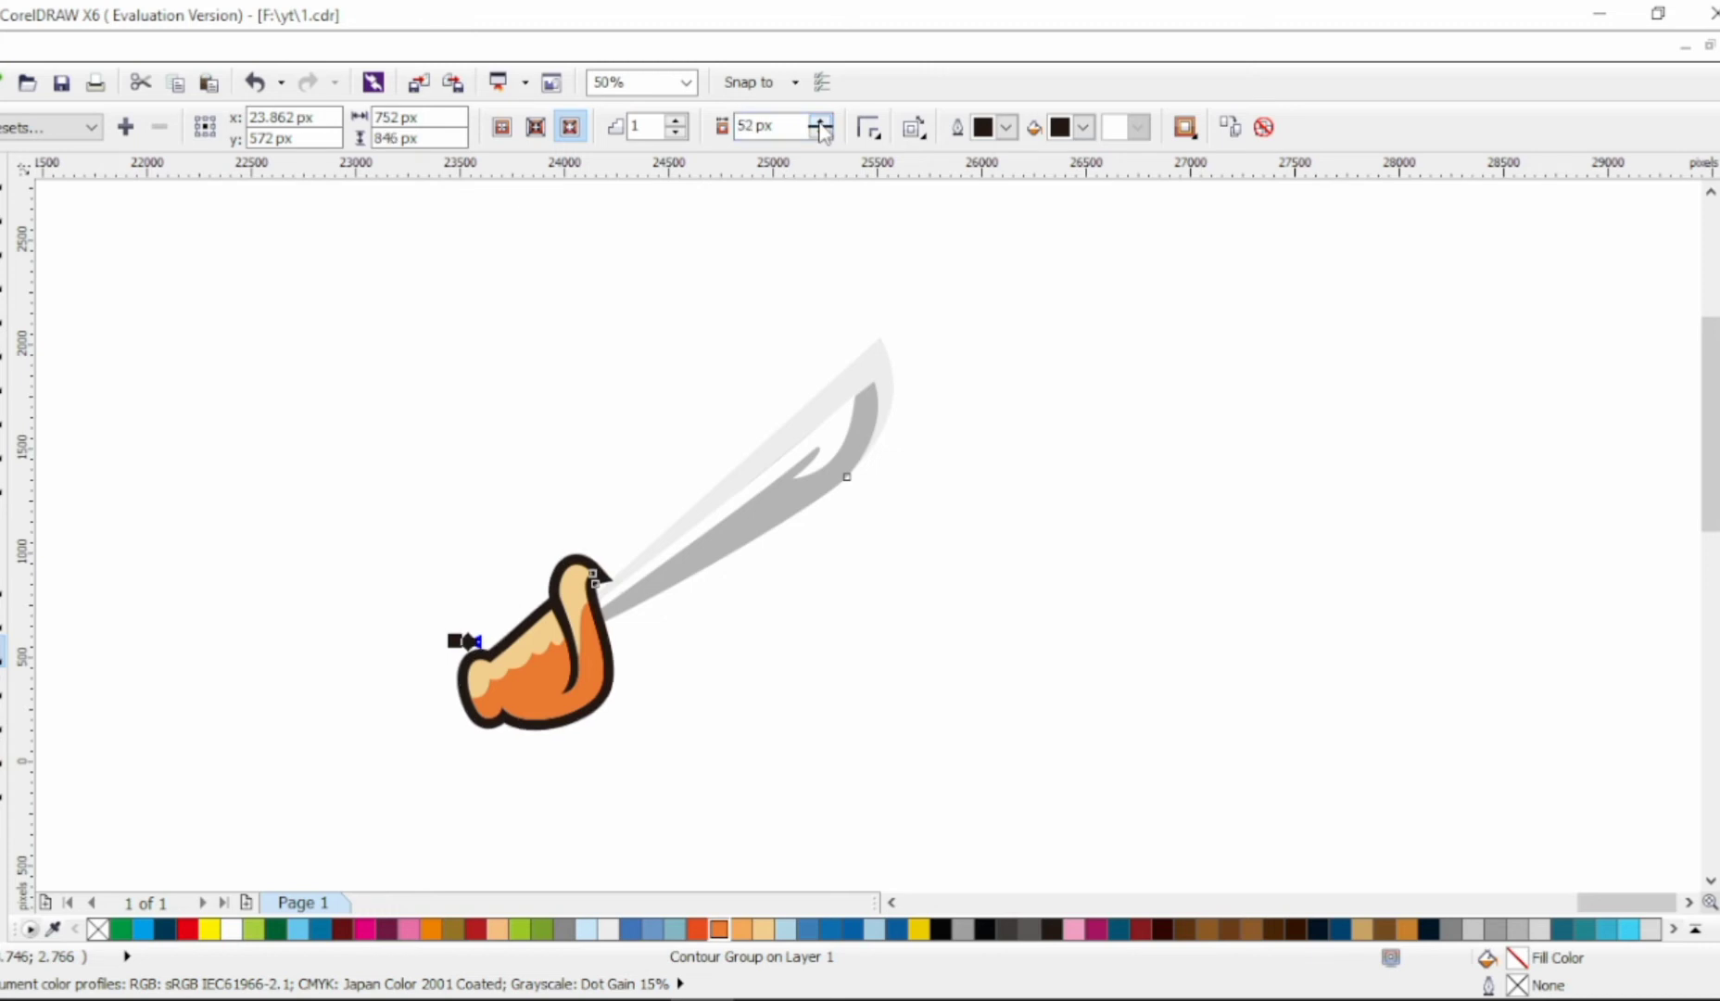
{"action": "left_click", "coordinate": [819, 132]}
Apply a one-step black outside contour to the light grey blade shape with a 46 px offset.
{"action": "key", "text": "space"}
{"action": "key", "text": "Tab"}
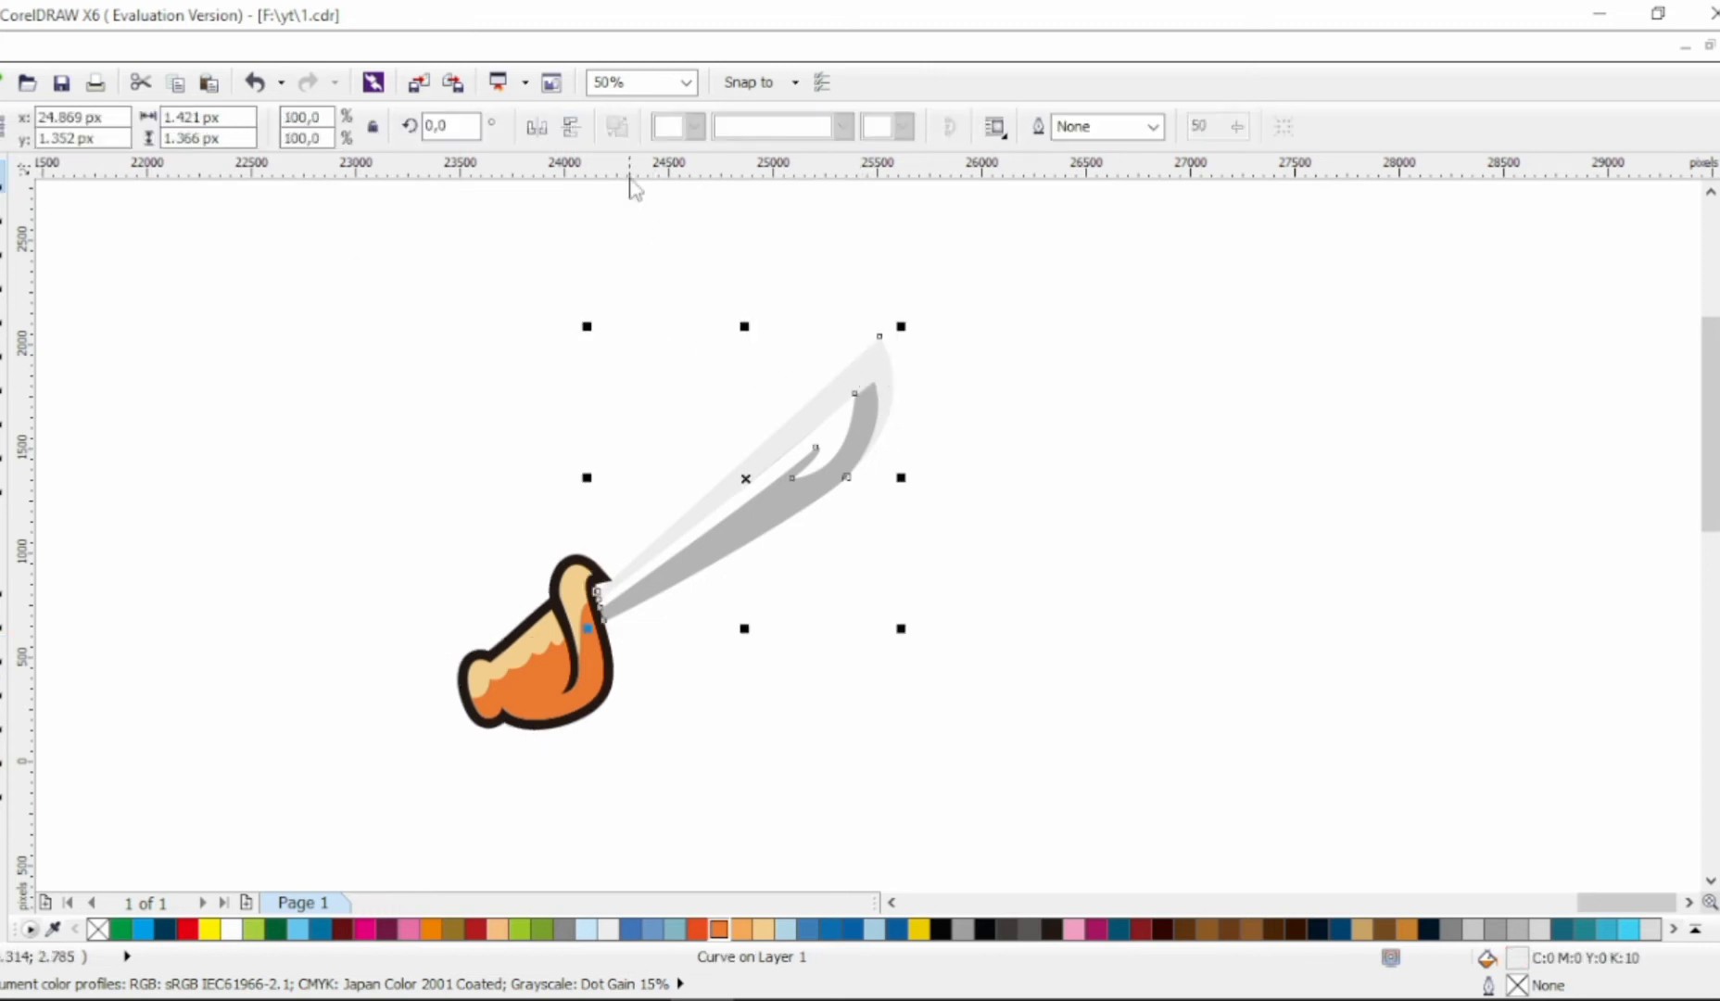
{"action": "left_click", "coordinate": [5, 651]}
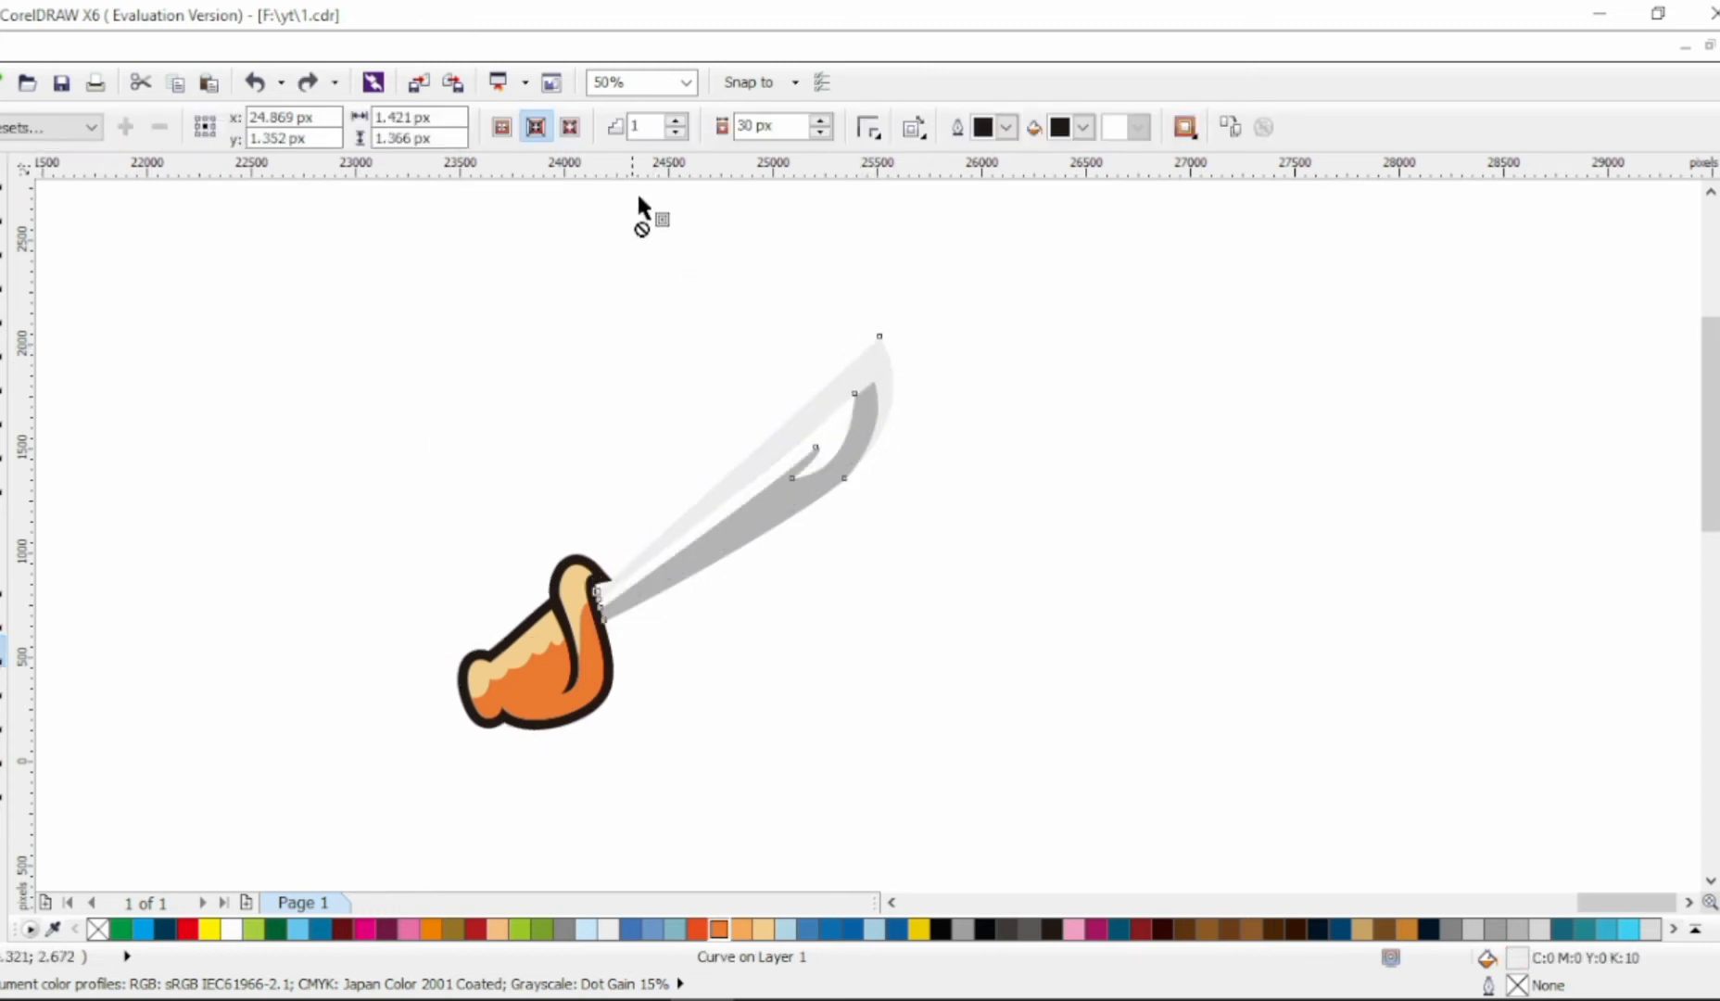
{"action": "left_click", "coordinate": [819, 132]}
{"action": "left_click", "coordinate": [819, 121]}
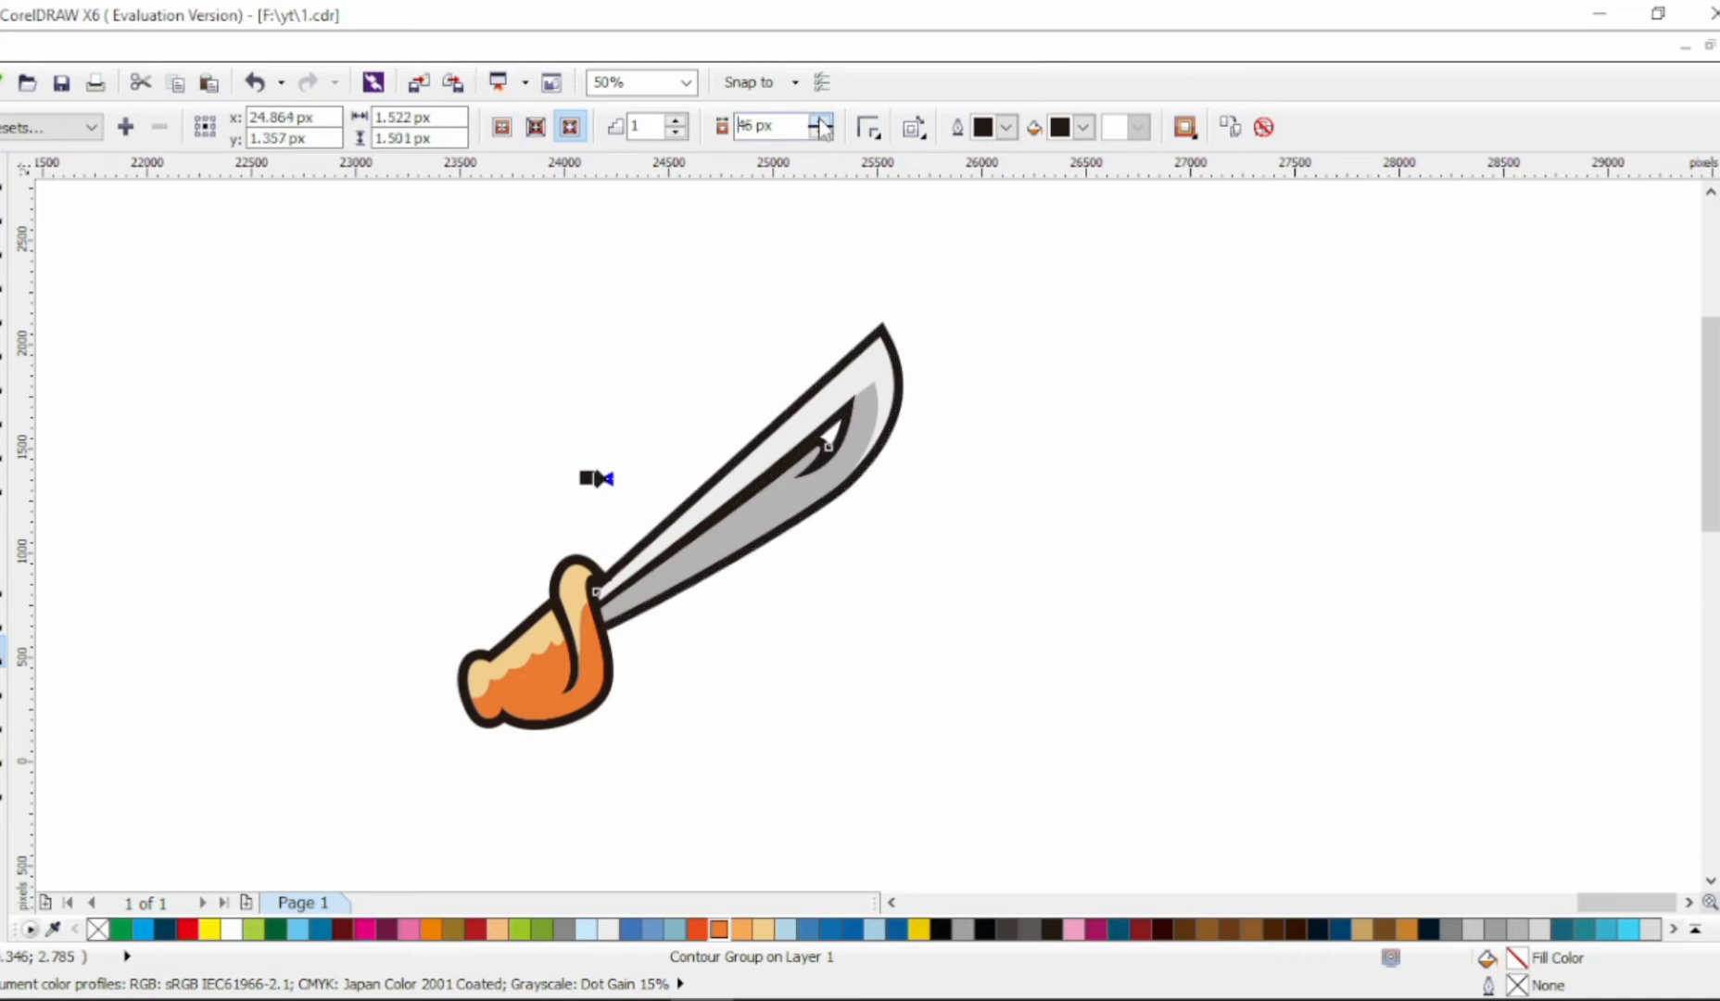
Break the contours around the handle and the blade apart from their source shapes and select the handle's contour shape.
{"action": "left_click", "coordinate": [596, 478]}
{"action": "scroll", "coordinate": [579, 550], "scroll_direction": "up", "scroll_amount": 1}
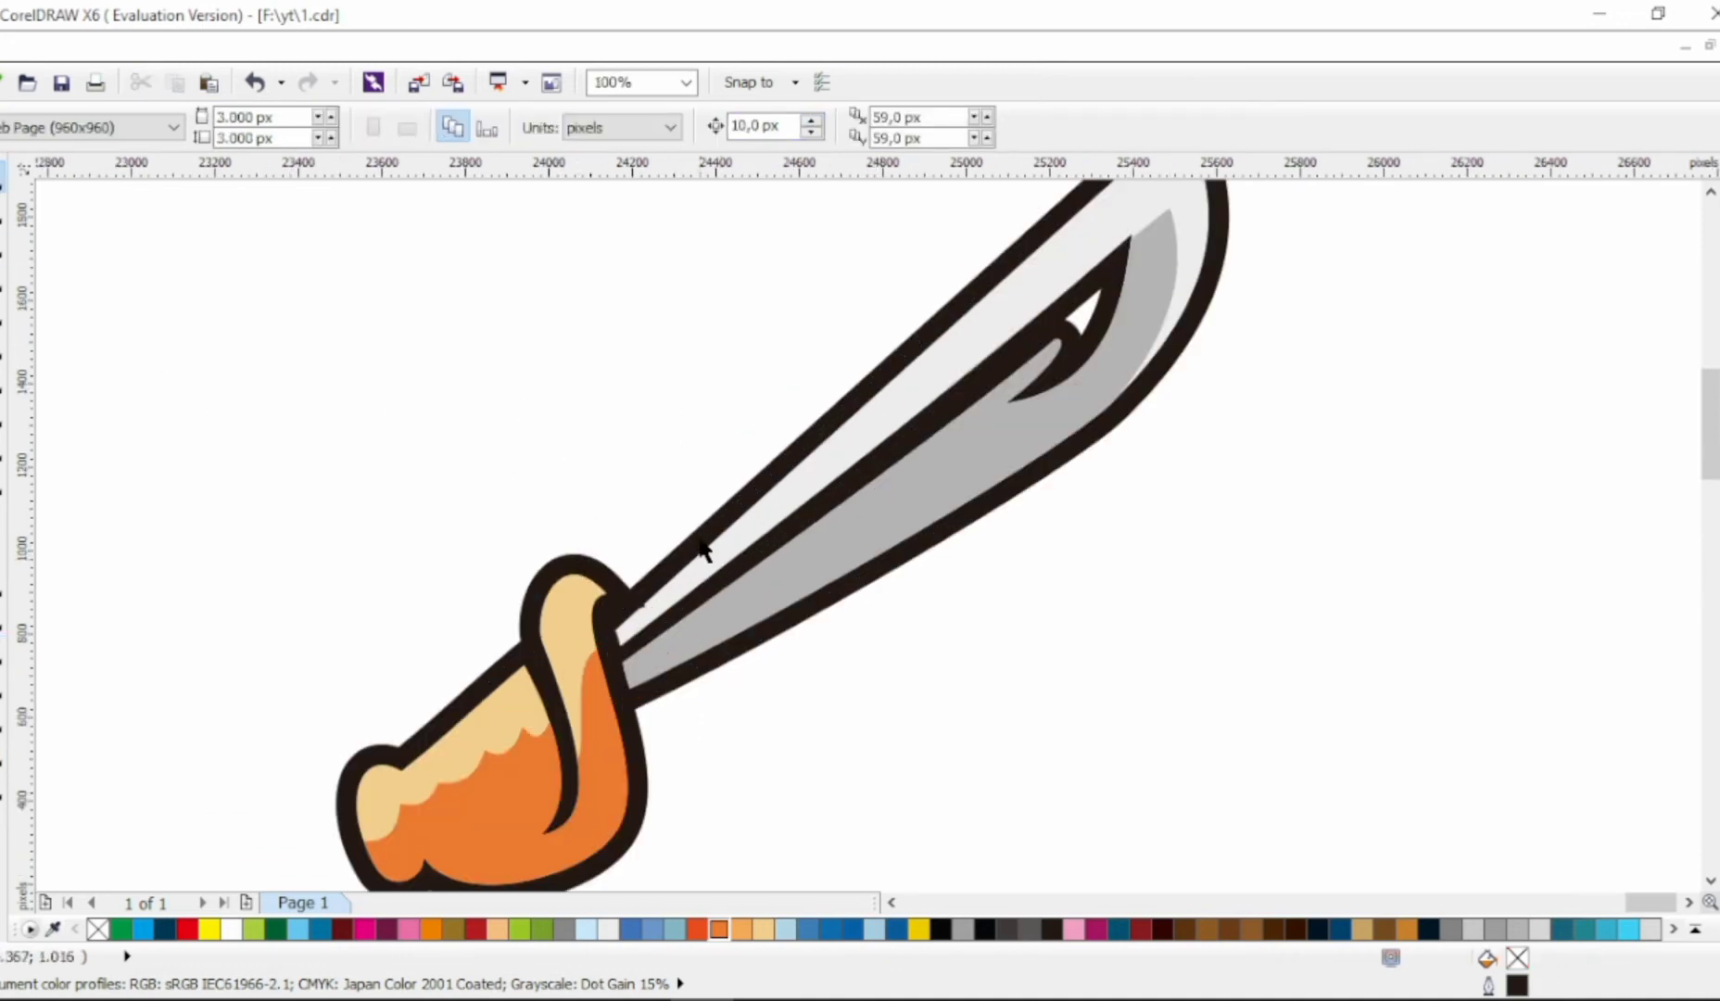
{"action": "left_click", "coordinate": [697, 538]}
{"action": "key", "text": "space"}
{"action": "left_click", "coordinate": [612, 579]}
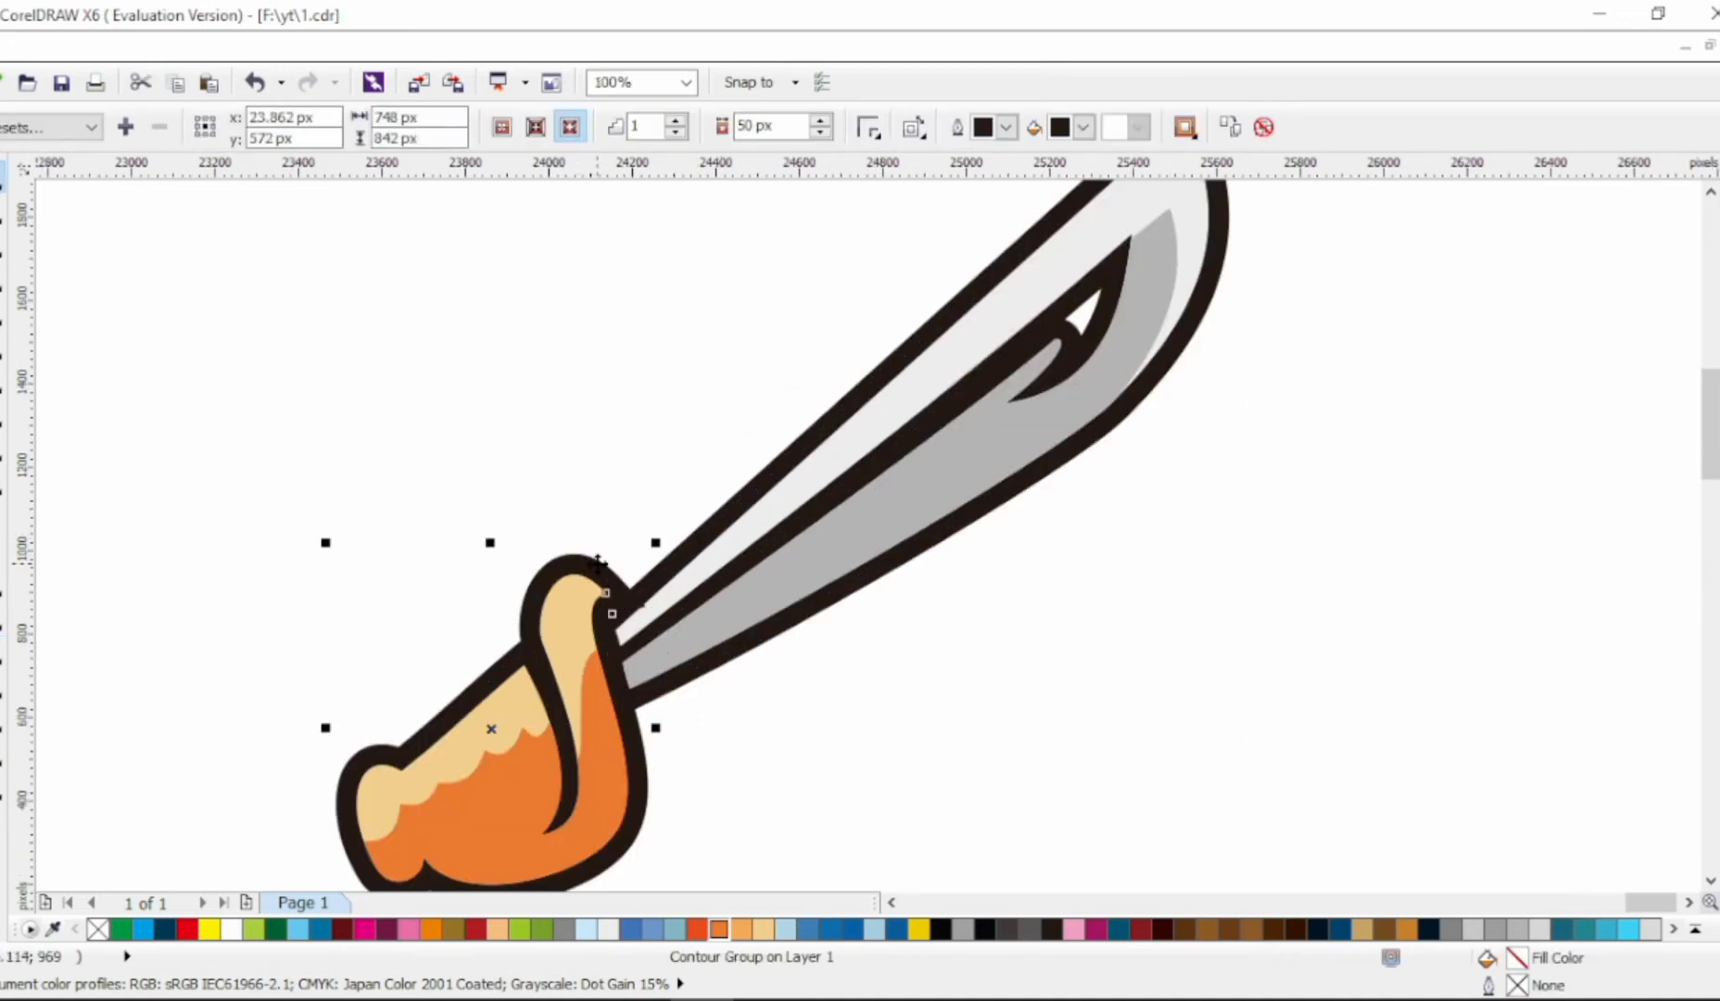
{"action": "left_click", "coordinate": [598, 563]}
{"action": "key", "text": "Escape"}
{"action": "left_click", "coordinate": [603, 570]}
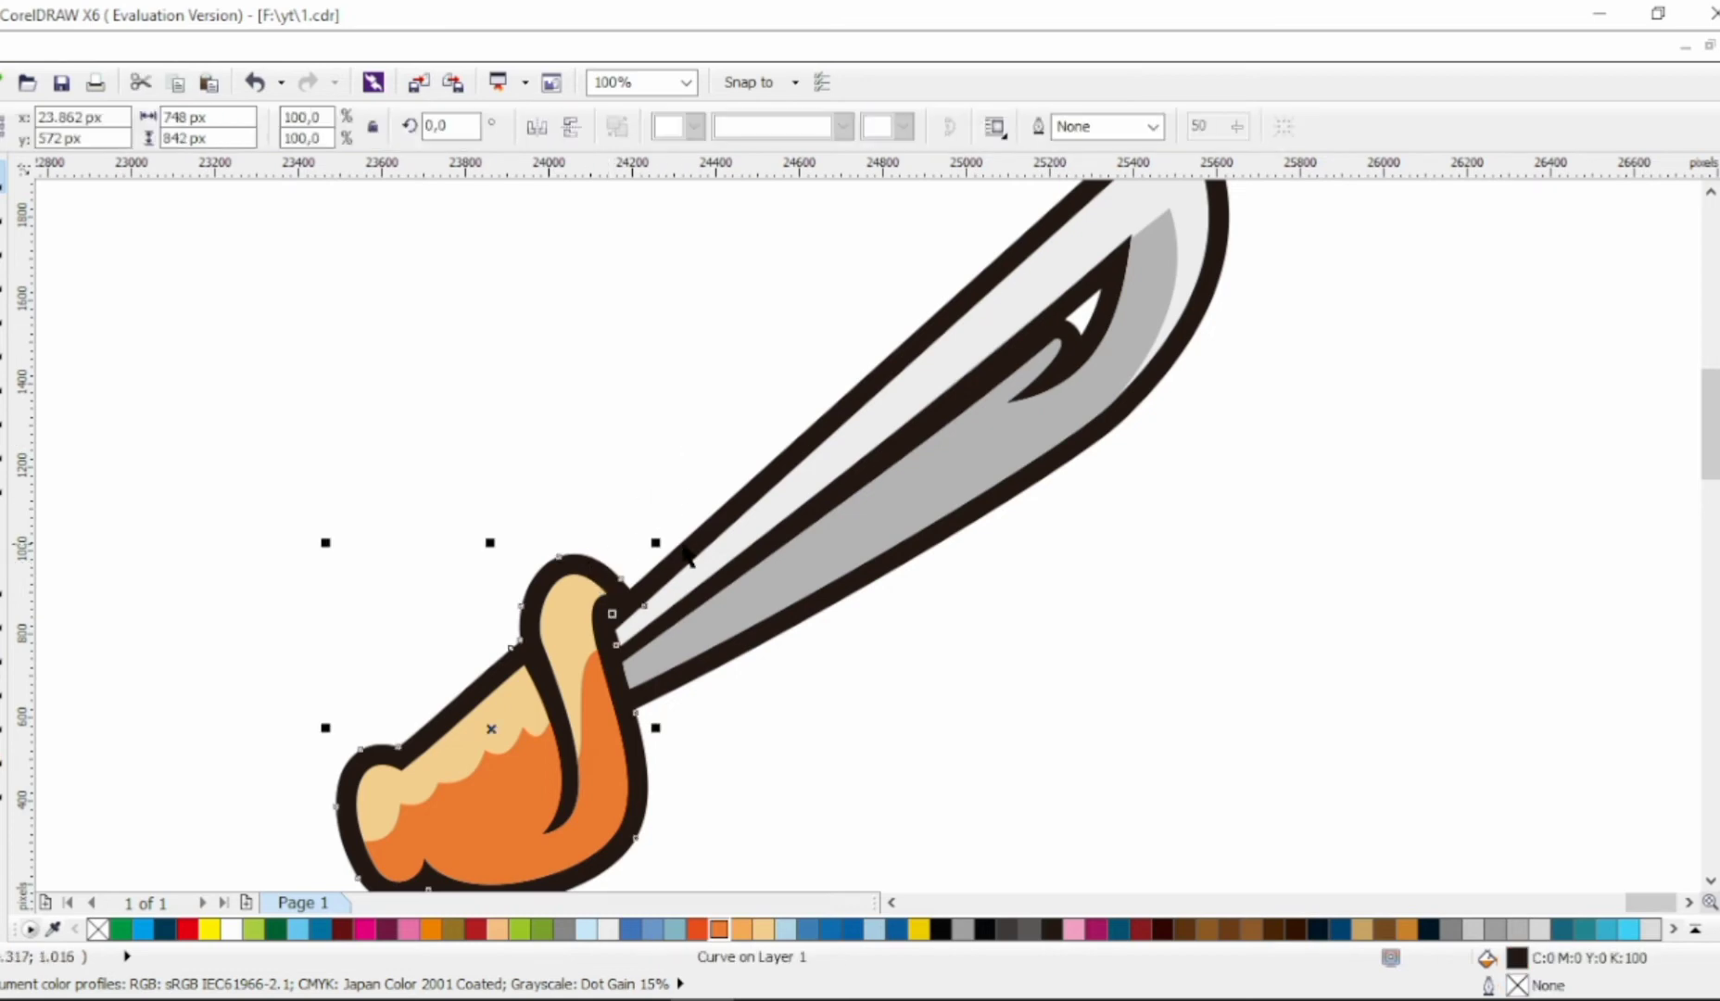
Weld the handle's and blade's black contour shapes into one silhouette.
{"action": "left_click", "coordinate": [704, 530], "text": "shift"}
{"action": "left_click", "coordinate": [777, 126]}
{"action": "left_click", "coordinate": [773, 348]}
{"action": "scroll", "coordinate": [773, 349], "scroll_direction": "down", "scroll_amount": 3}
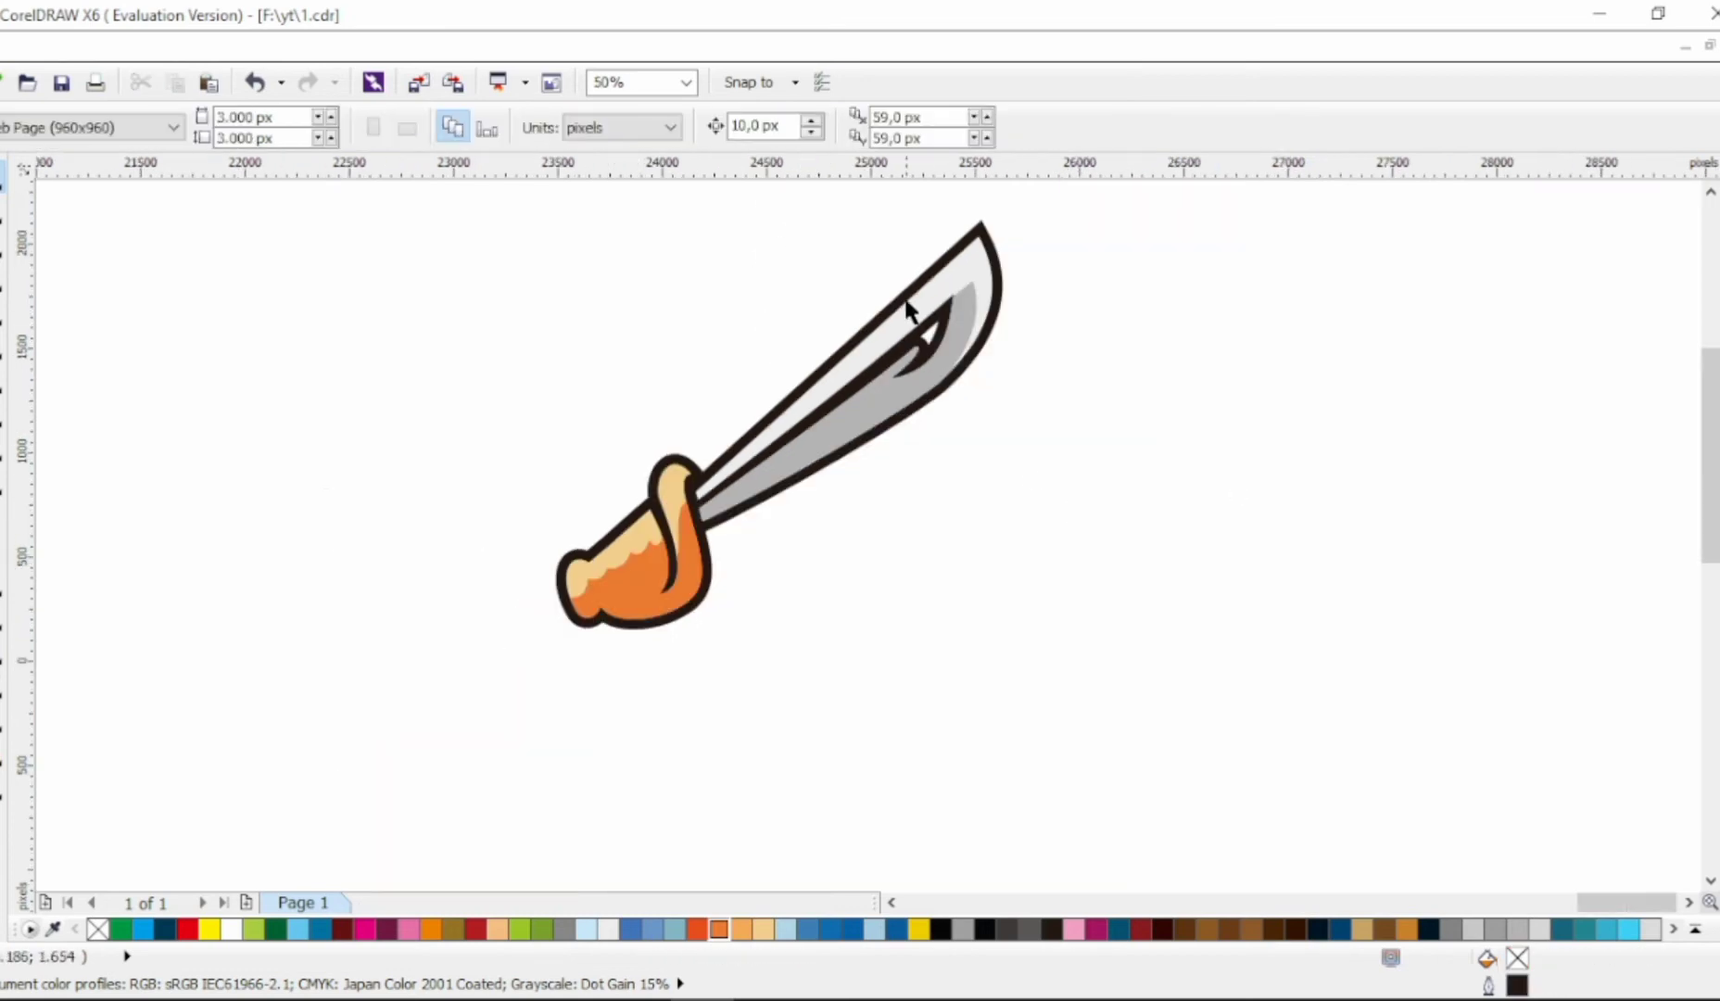
Delete the nodes of the small white gap in the blade's groove to fill the hole in the silhouette.
{"action": "scroll", "coordinate": [910, 307], "scroll_direction": "up", "scroll_amount": 3}
{"action": "scroll", "coordinate": [945, 426], "scroll_direction": "up", "scroll_amount": 1}
{"action": "left_click_drag", "start_coordinate": [1029, 346], "coordinate": [852, 498]}
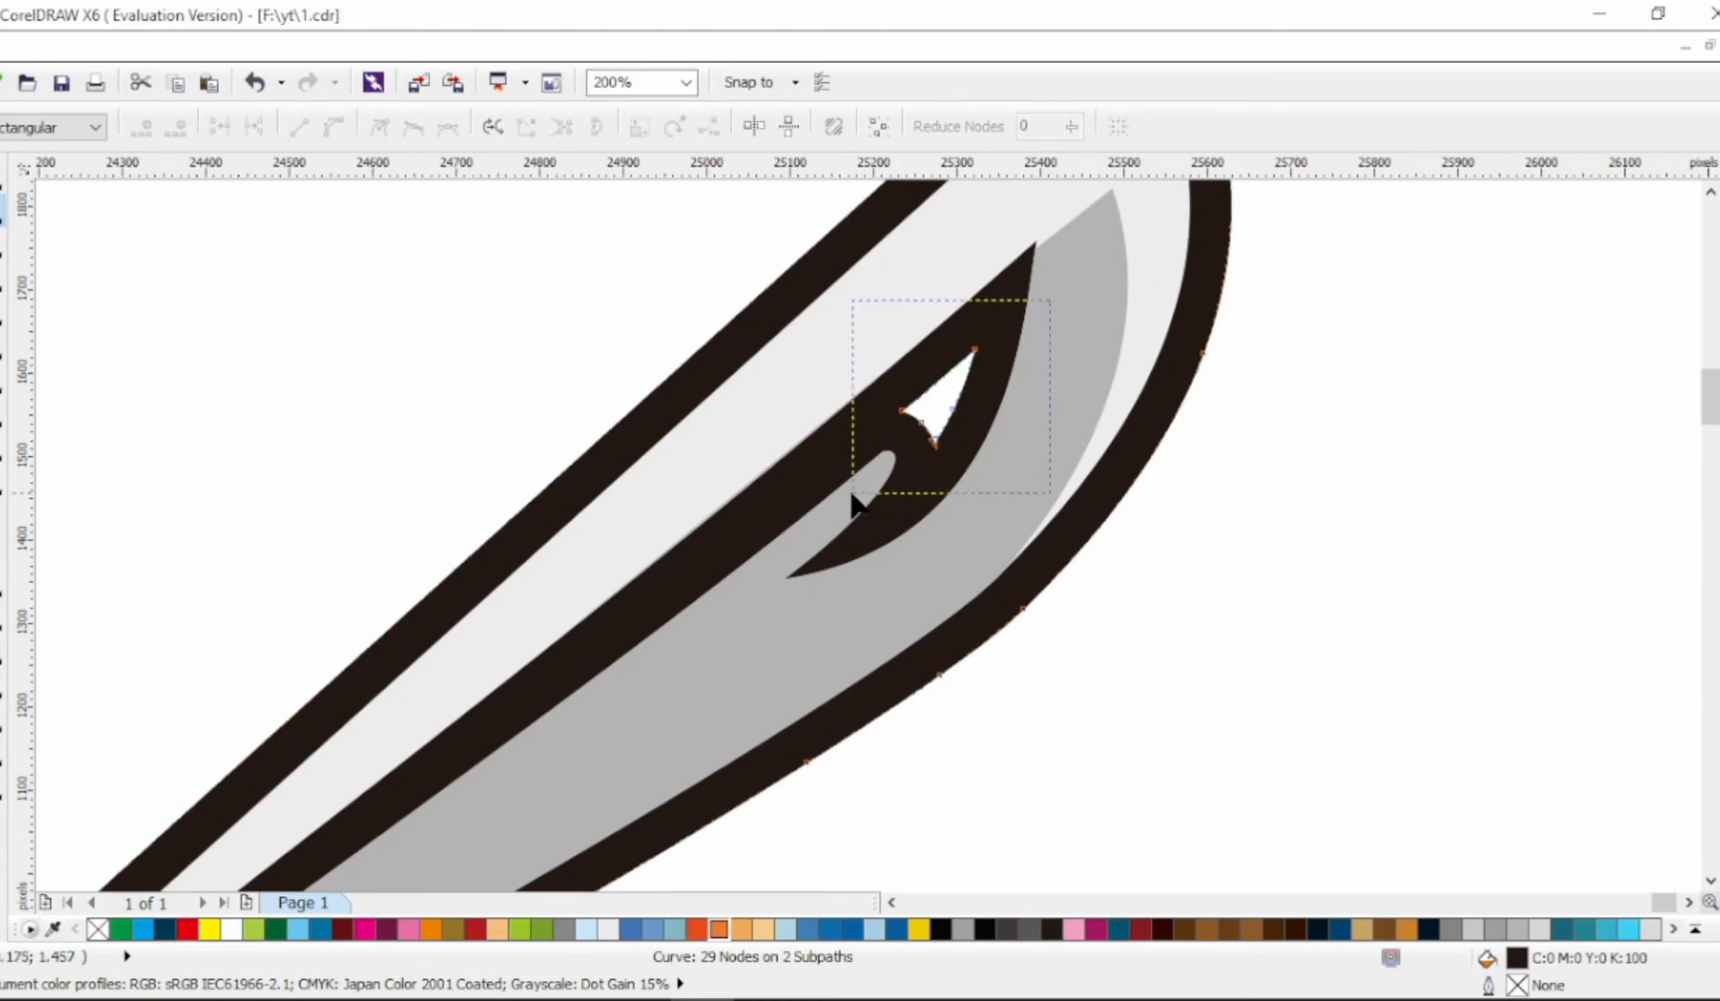
{"action": "scroll", "coordinate": [583, 616], "scroll_direction": "down", "scroll_amount": 3}
{"action": "key", "text": "space"}
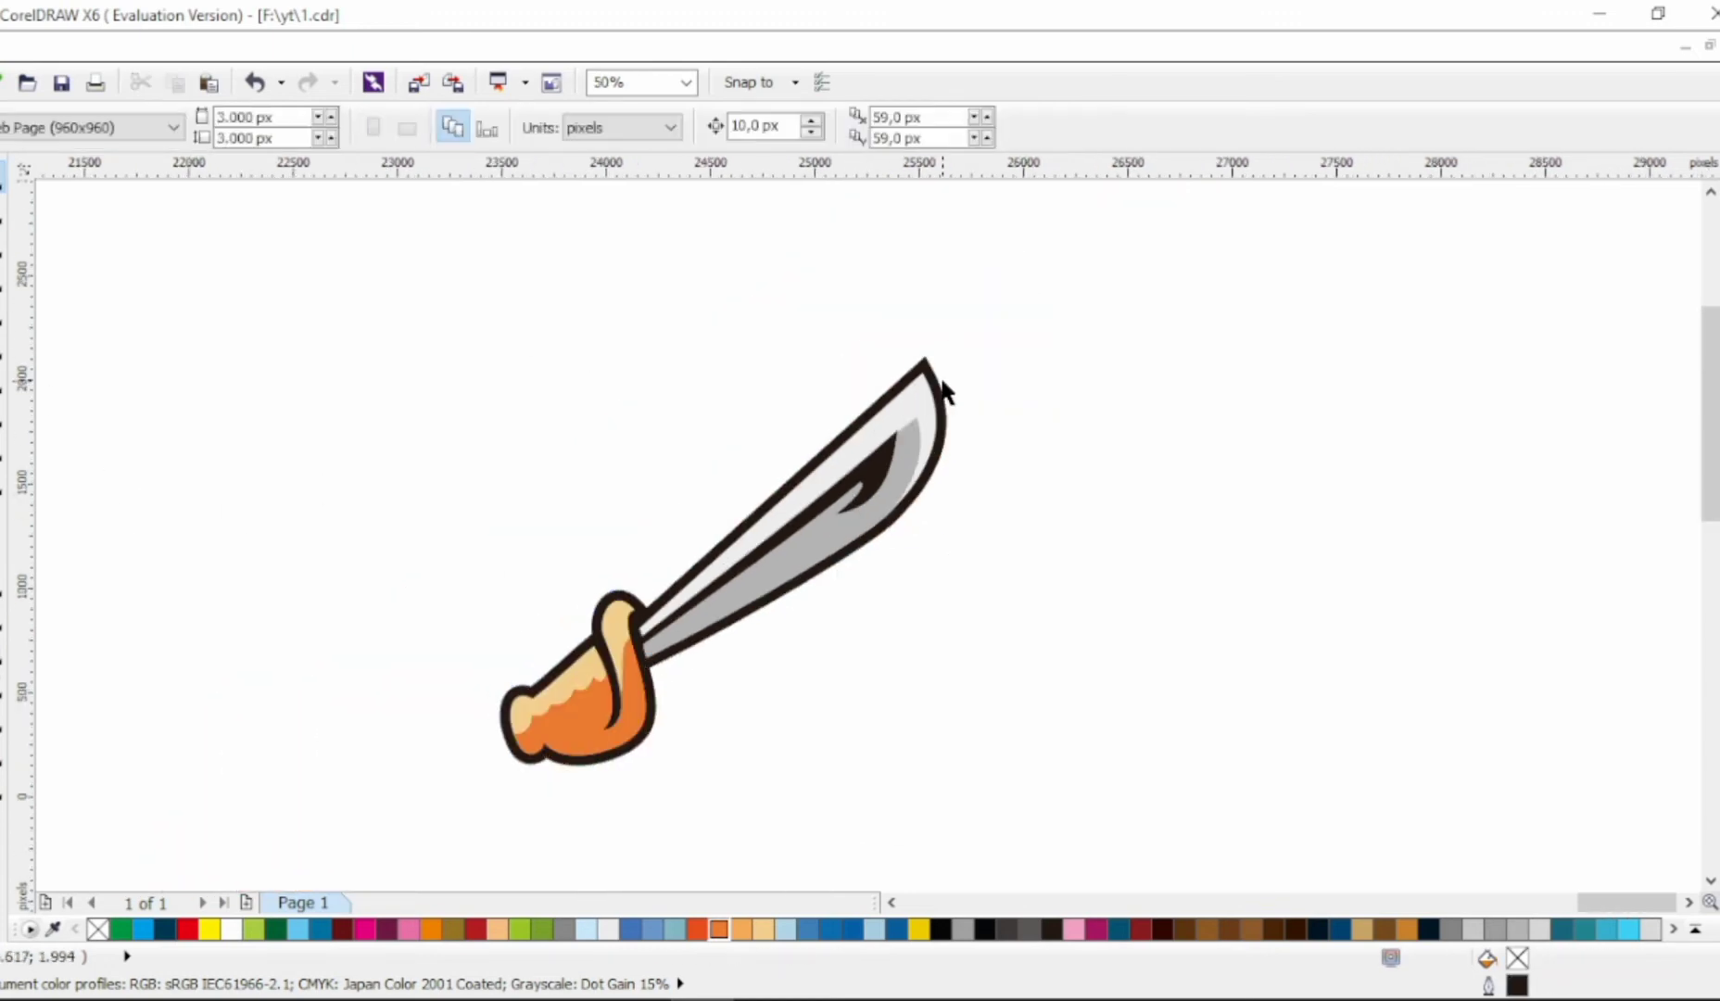
Recolour the knife's black silhouette with the dark teal RGB fill #00394A.
{"action": "left_click", "coordinate": [930, 370]}
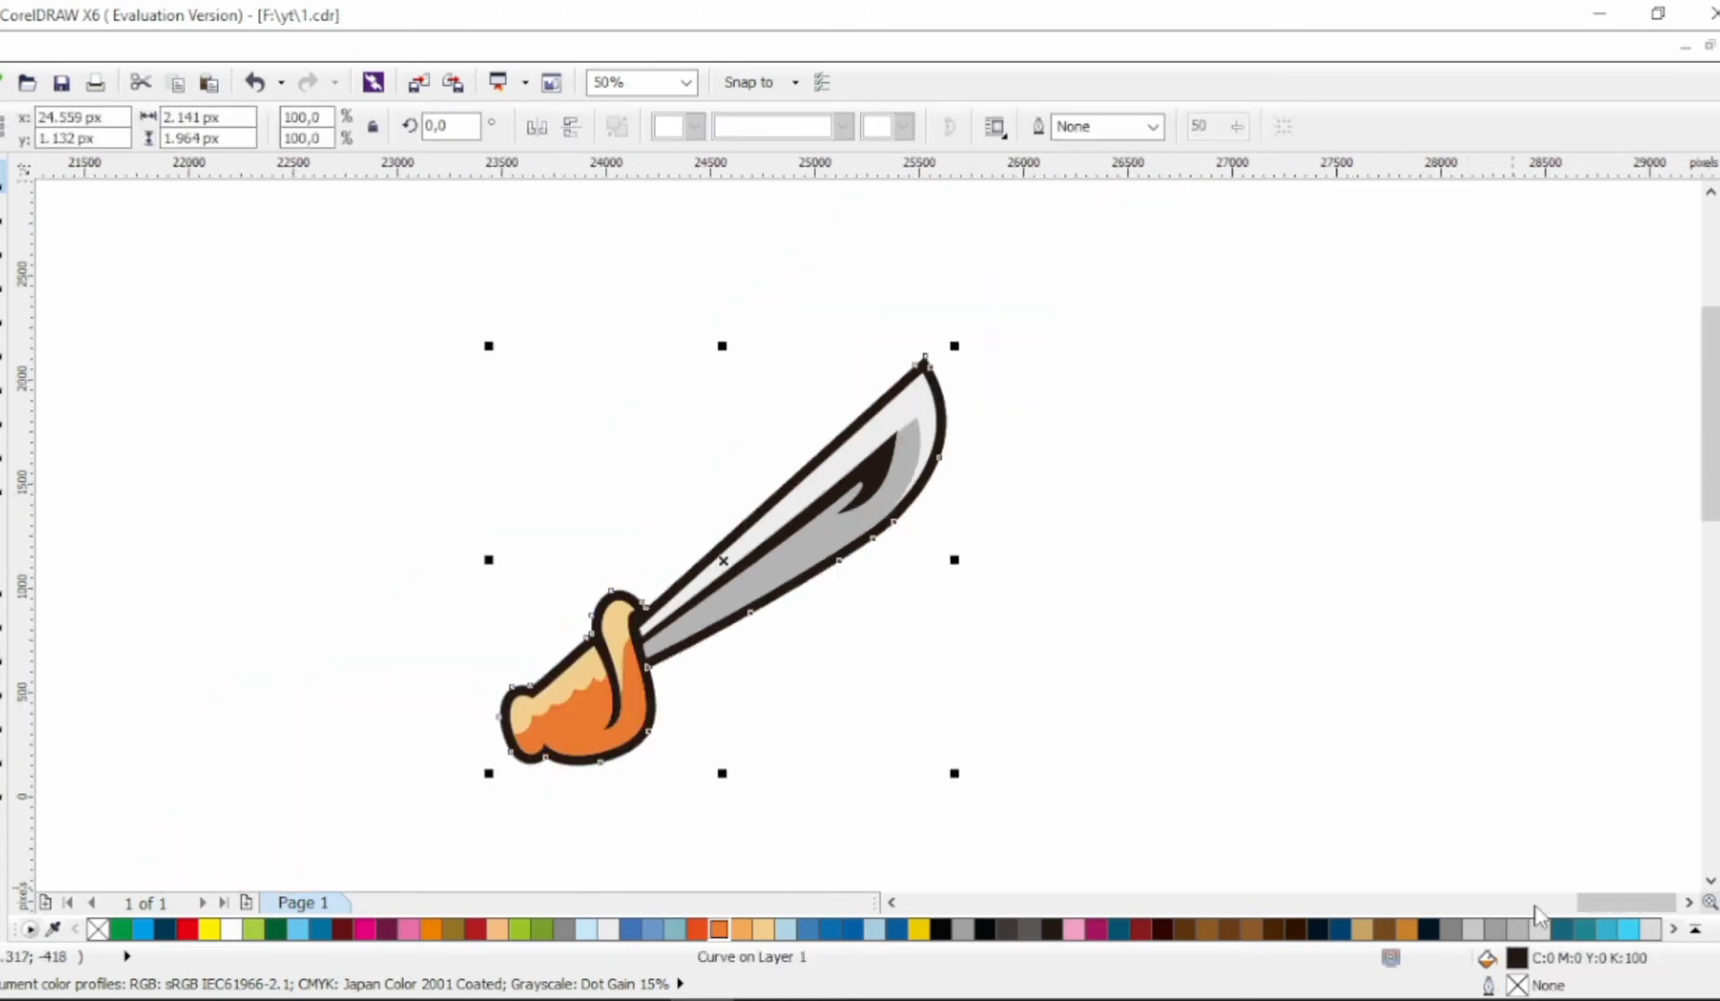
{"action": "left_click", "coordinate": [1560, 929]}
{"action": "key", "text": "shift+F11"}
{"action": "left_click", "coordinate": [628, 283]}
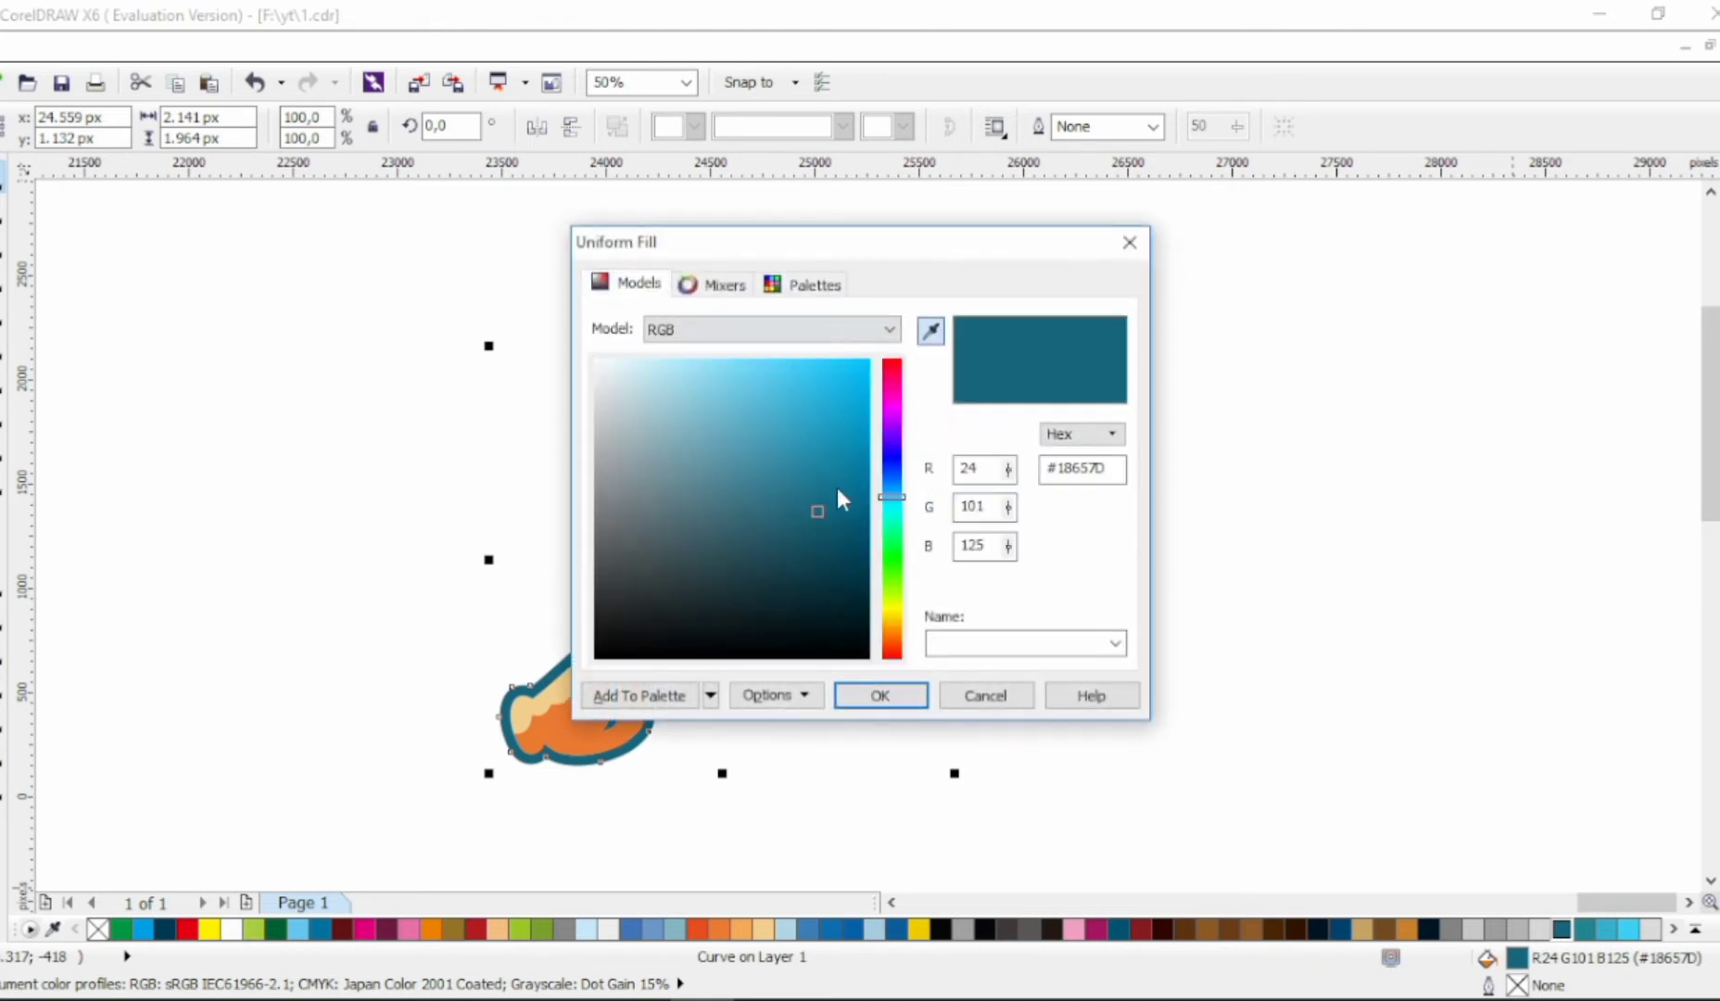
{"action": "left_click_drag", "start_coordinate": [837, 500], "coordinate": [887, 572]}
{"action": "left_click", "coordinate": [860, 705]}
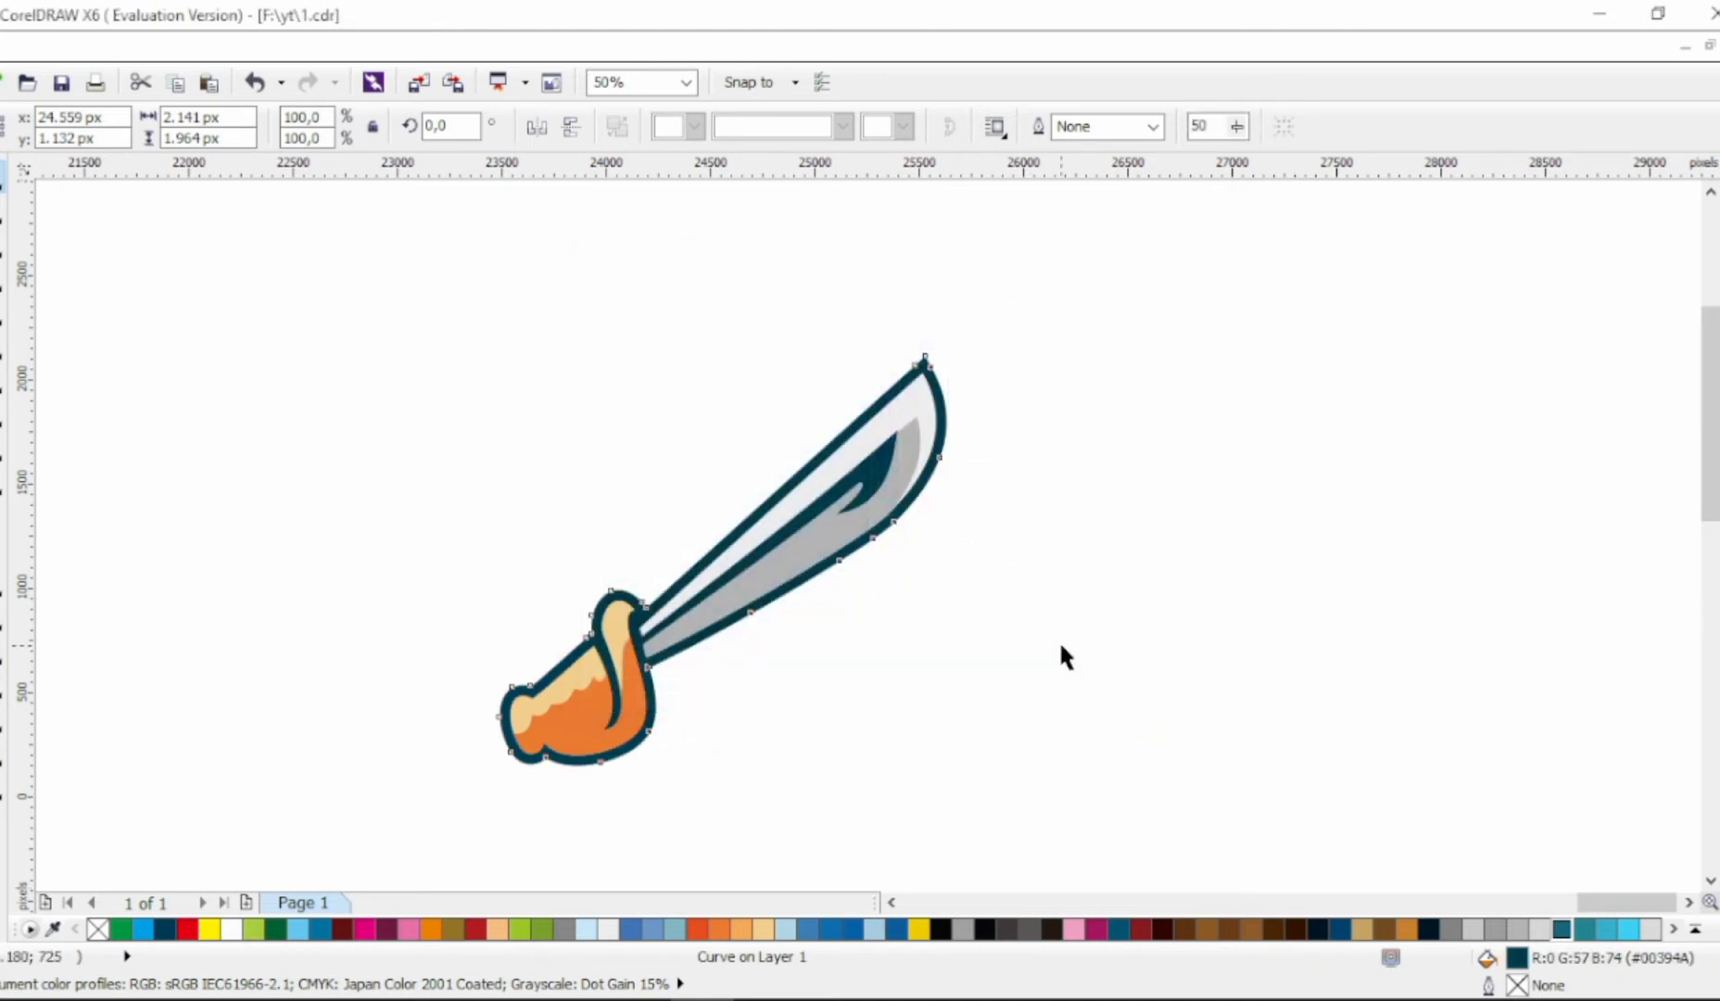
{"action": "key", "text": "Escape"}
{"action": "scroll", "coordinate": [965, 348], "scroll_direction": "down", "scroll_amount": 2}
{"action": "key", "text": "ctrl+a"}
{"action": "key", "text": "Escape"}
{"action": "scroll", "coordinate": [918, 639], "scroll_direction": "up", "scroll_amount": 1}
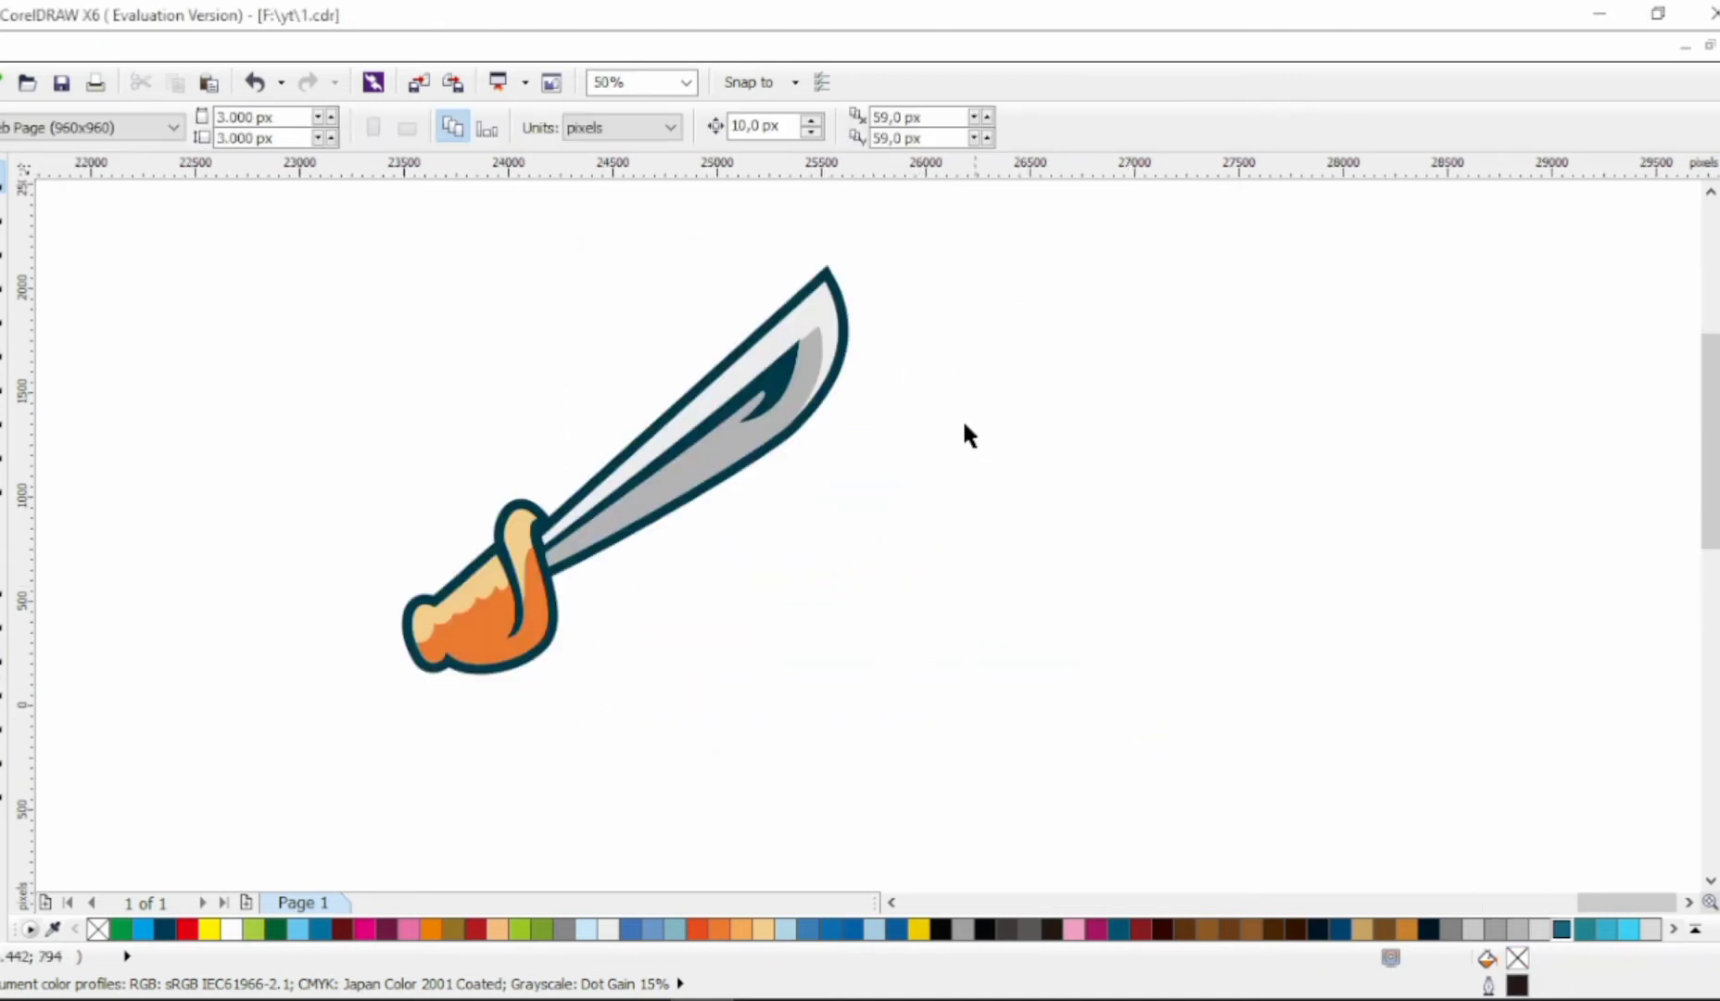
{"action": "scroll", "coordinate": [889, 361], "scroll_direction": "down", "scroll_amount": 1}
{"action": "scroll", "coordinate": [862, 278], "scroll_direction": "up", "scroll_amount": 1}
Remove the surplus nodes near the blade tip of the teal silhouette and pull its tip upward beyond the blade.
{"action": "key", "text": "F10"}
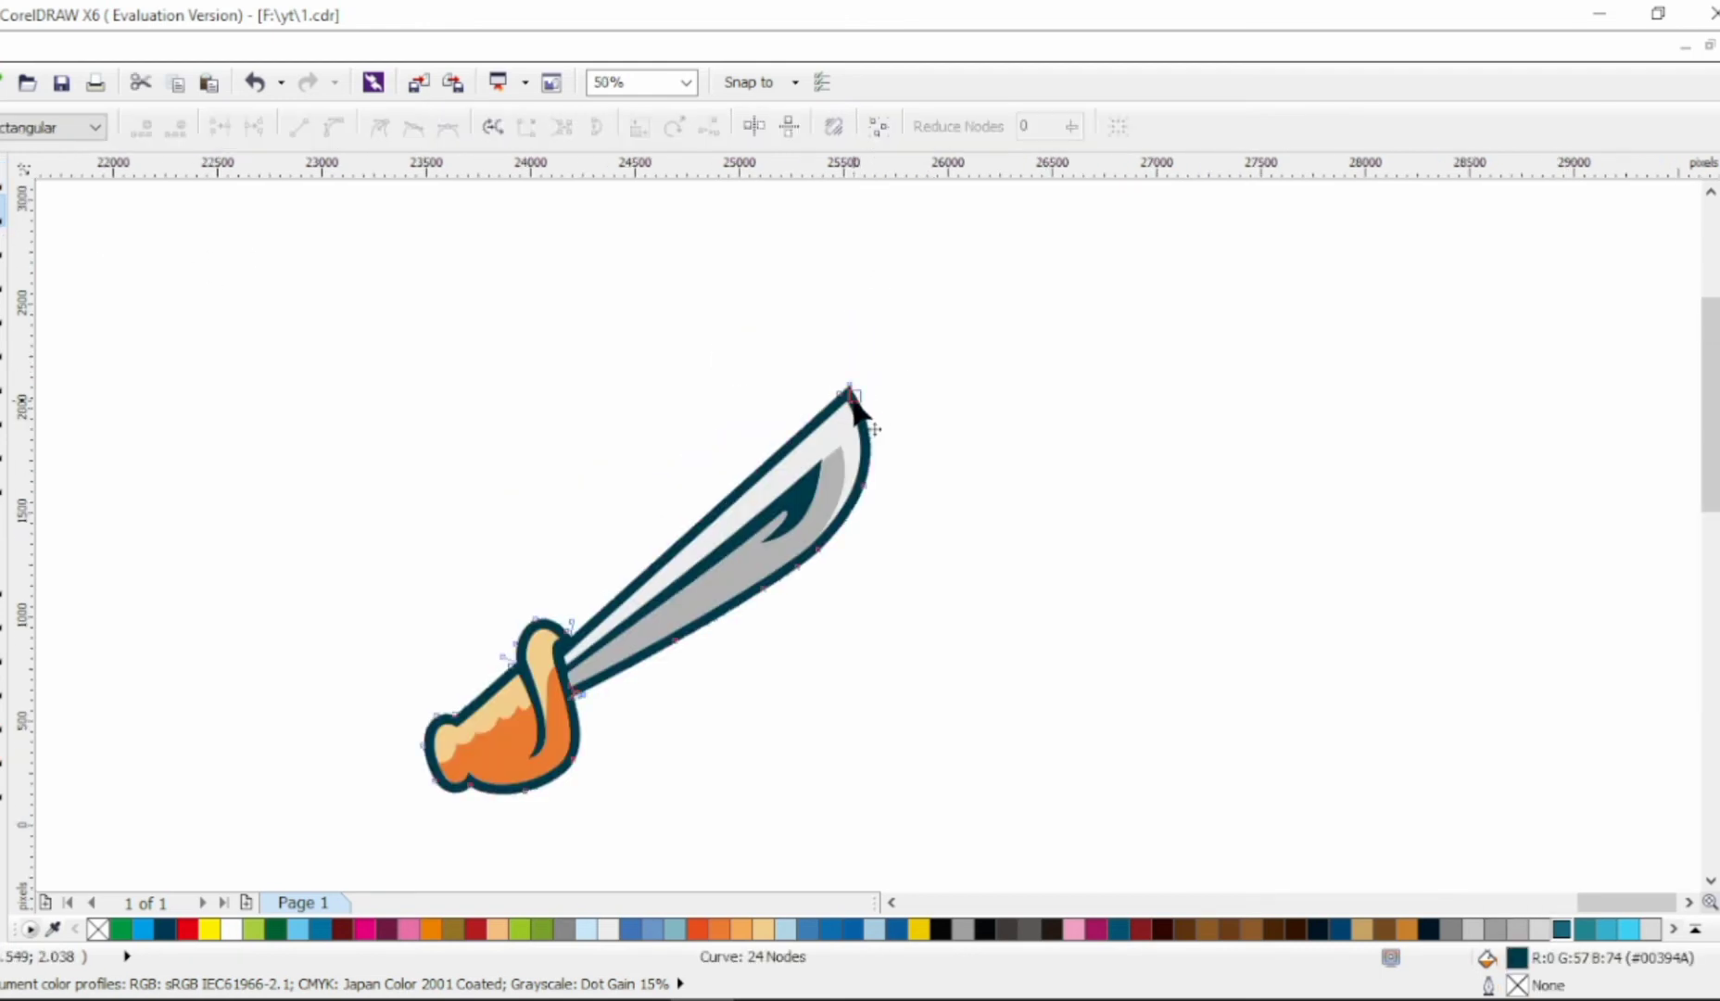
{"action": "left_click", "coordinate": [848, 400]}
{"action": "scroll", "coordinate": [890, 408], "scroll_direction": "up", "scroll_amount": 1}
{"action": "left_click_drag", "start_coordinate": [617, 454], "coordinate": [729, 315]}
{"action": "left_click_drag", "start_coordinate": [783, 376], "coordinate": [778, 324]}
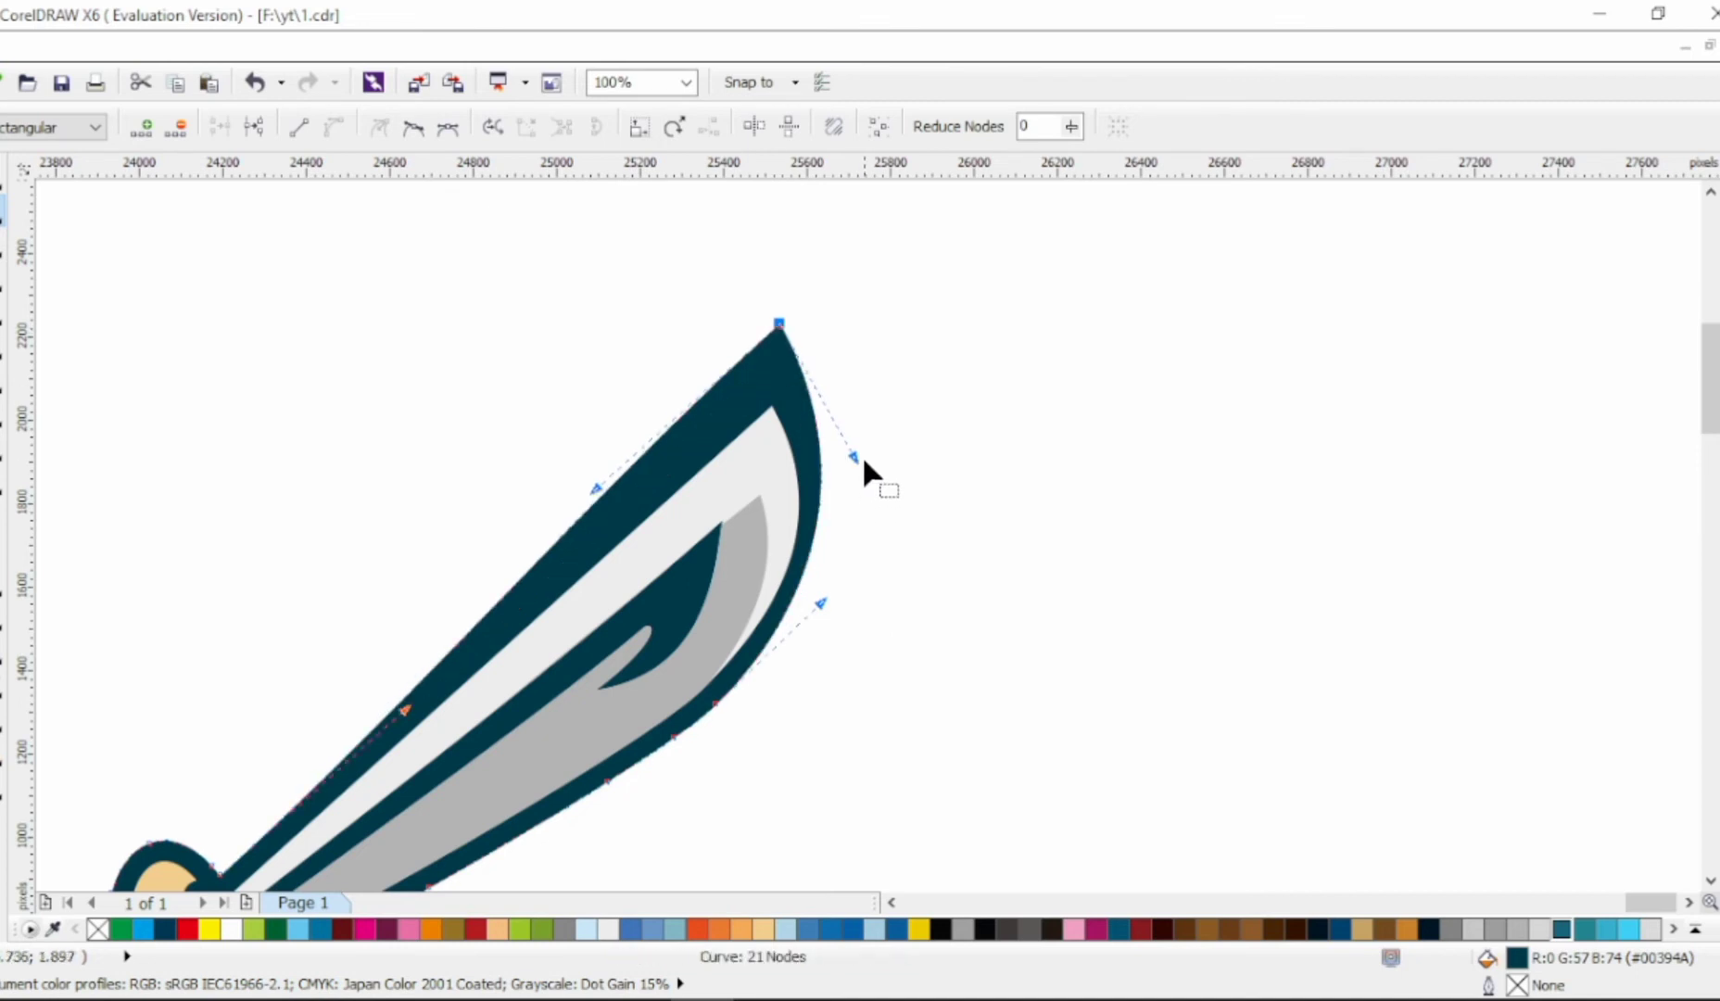
Bulge the silhouette's curved blade edge outward and delete the surplus nodes along its lower side.
{"action": "left_click_drag", "start_coordinate": [864, 460], "coordinate": [922, 517]}
{"action": "left_click_drag", "start_coordinate": [925, 602], "coordinate": [603, 799]}
{"action": "key", "text": "Delete"}
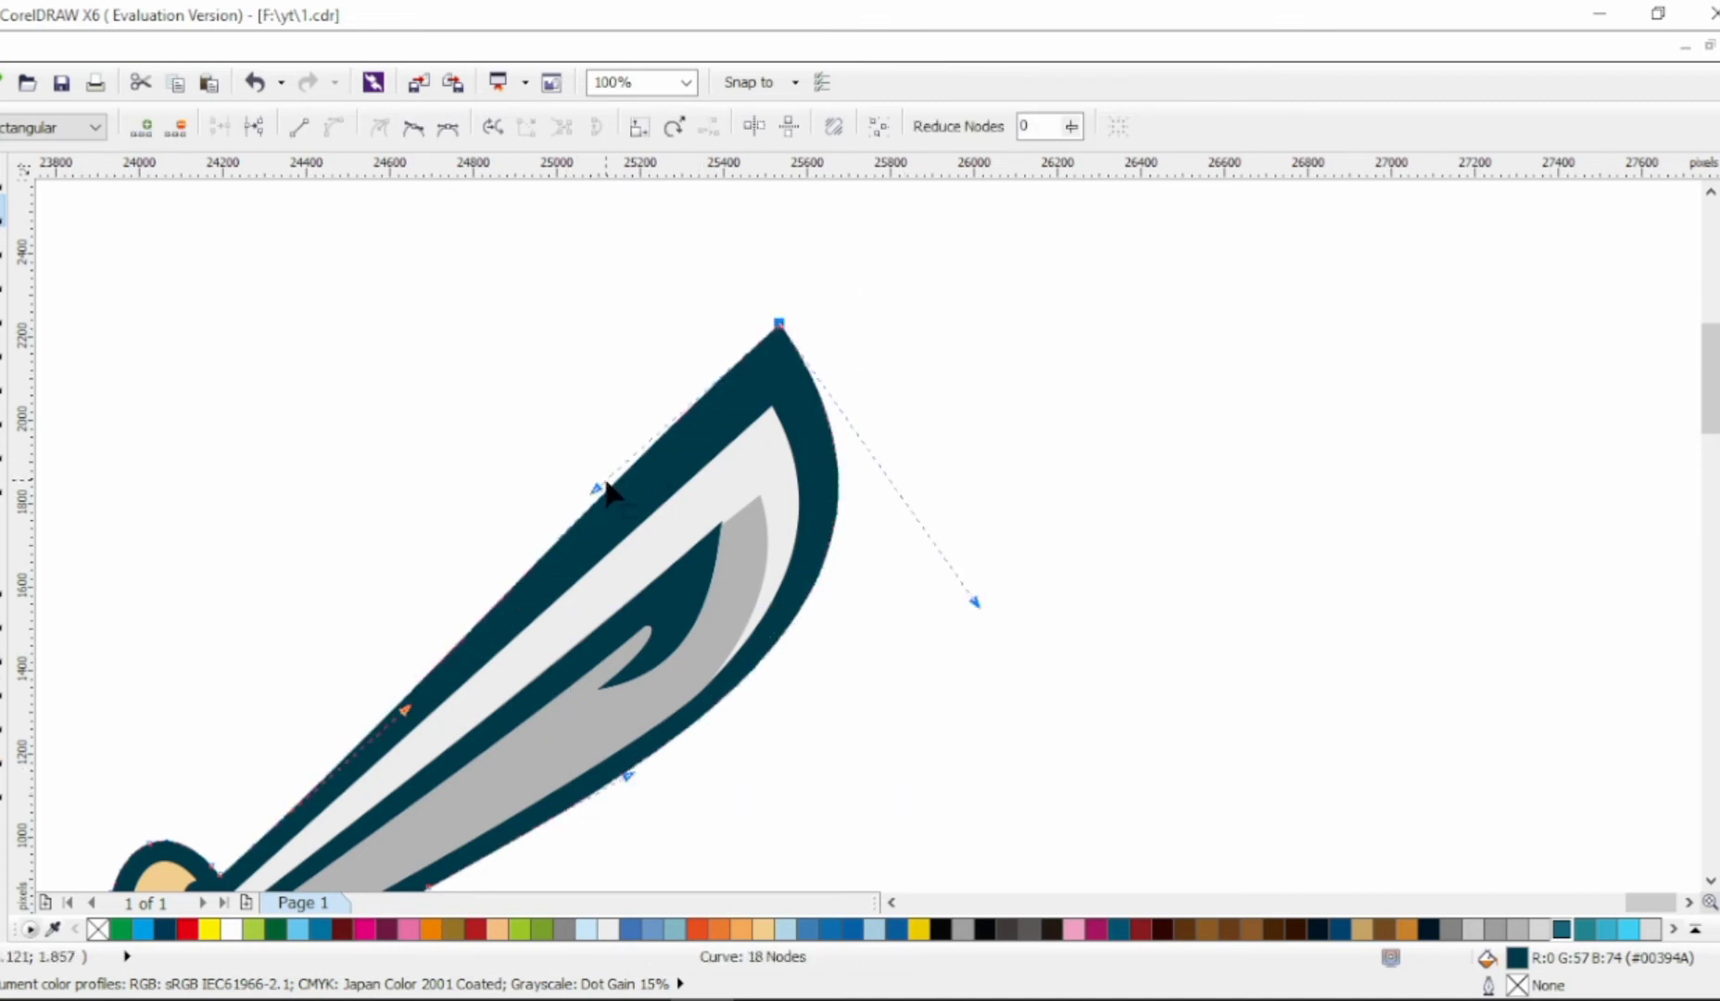
Shift the silhouette's tip slightly outward and reshape its long upper edge to follow the blade evenly.
{"action": "left_click_drag", "start_coordinate": [781, 336], "coordinate": [800, 334]}
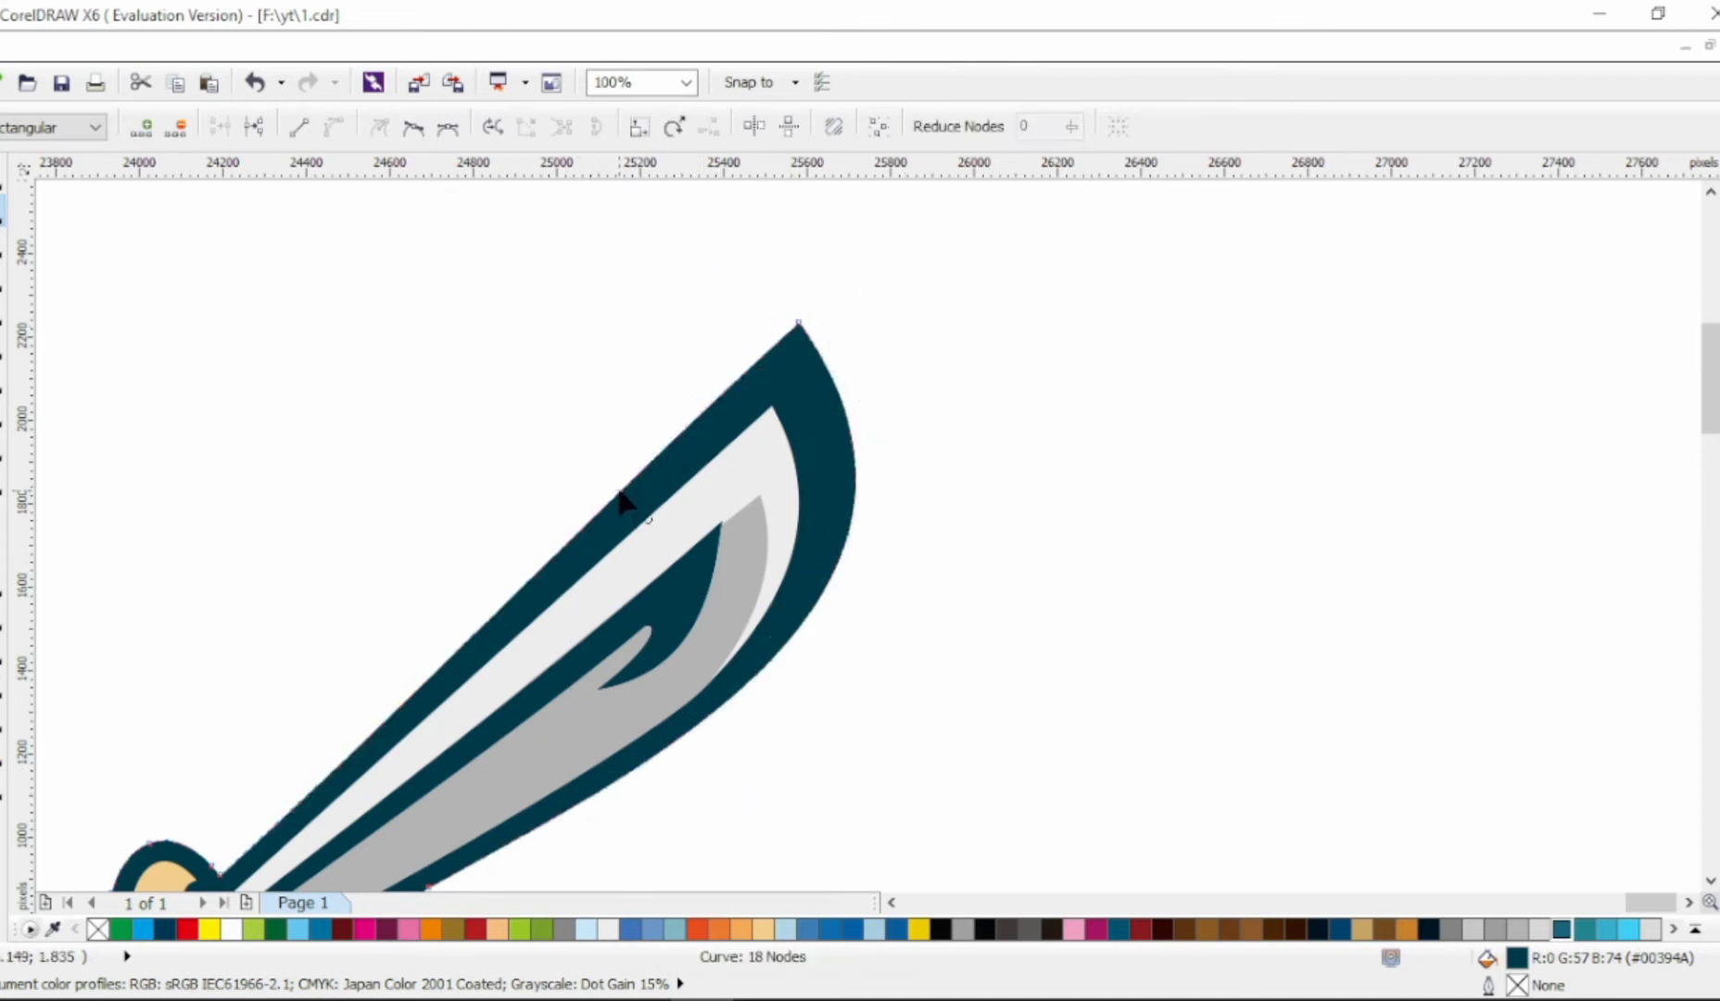
{"action": "left_click", "coordinate": [614, 486]}
{"action": "left_click_drag", "start_coordinate": [621, 488], "coordinate": [674, 547]}
{"action": "scroll", "coordinate": [674, 546], "scroll_direction": "down", "scroll_amount": 1}
{"action": "left_click_drag", "start_coordinate": [739, 435], "coordinate": [740, 438]}
{"action": "key", "text": "Escape"}
{"action": "scroll", "coordinate": [746, 448], "scroll_direction": "down", "scroll_amount": 1}
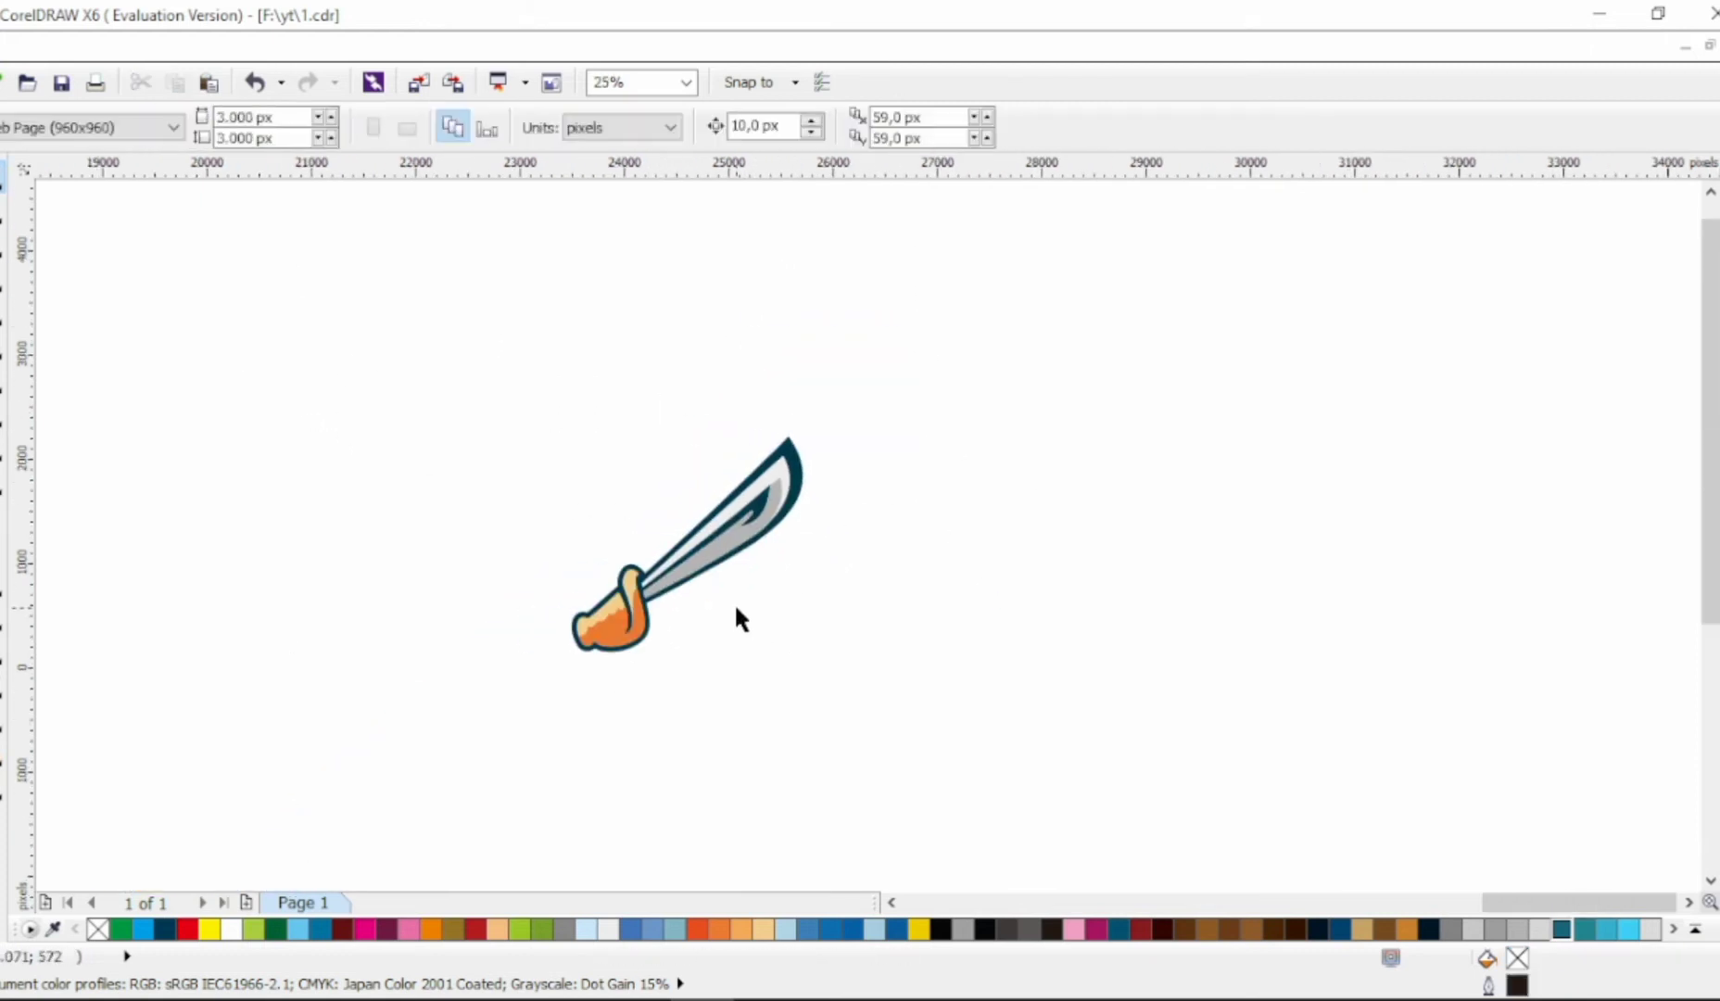
Group all five objects of the knife.
{"action": "scroll", "coordinate": [607, 649], "scroll_direction": "up", "scroll_amount": 2}
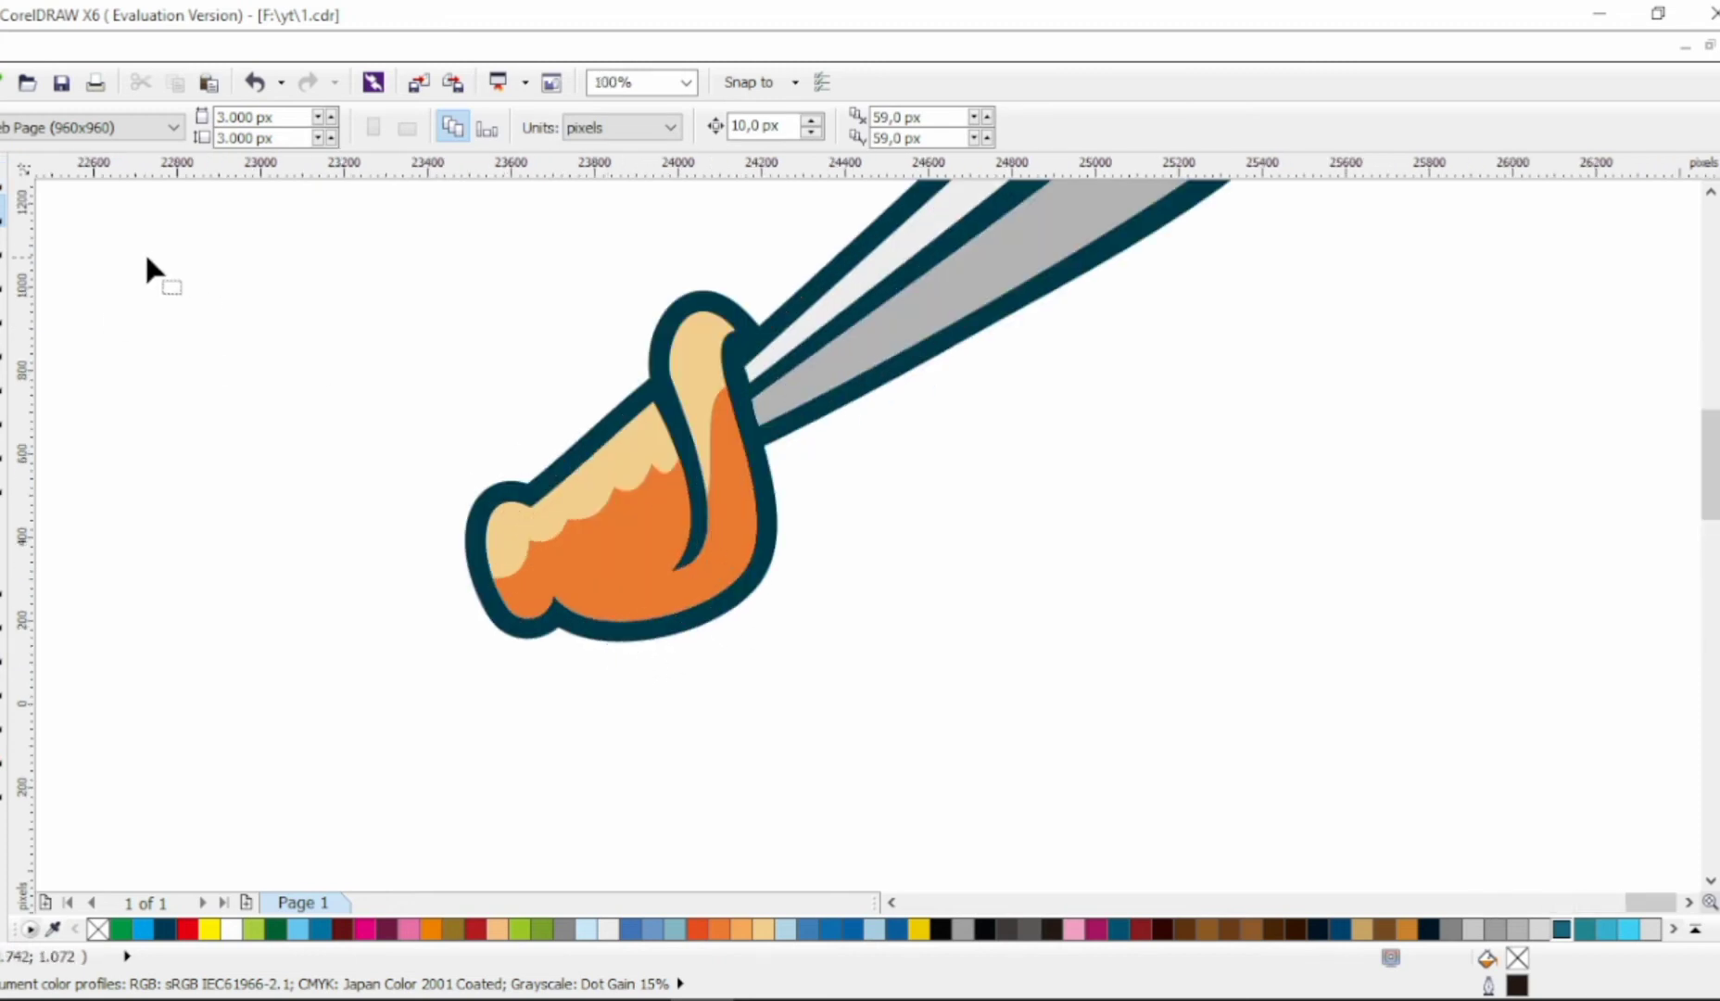
{"action": "scroll", "coordinate": [602, 418], "scroll_direction": "down", "scroll_amount": 2}
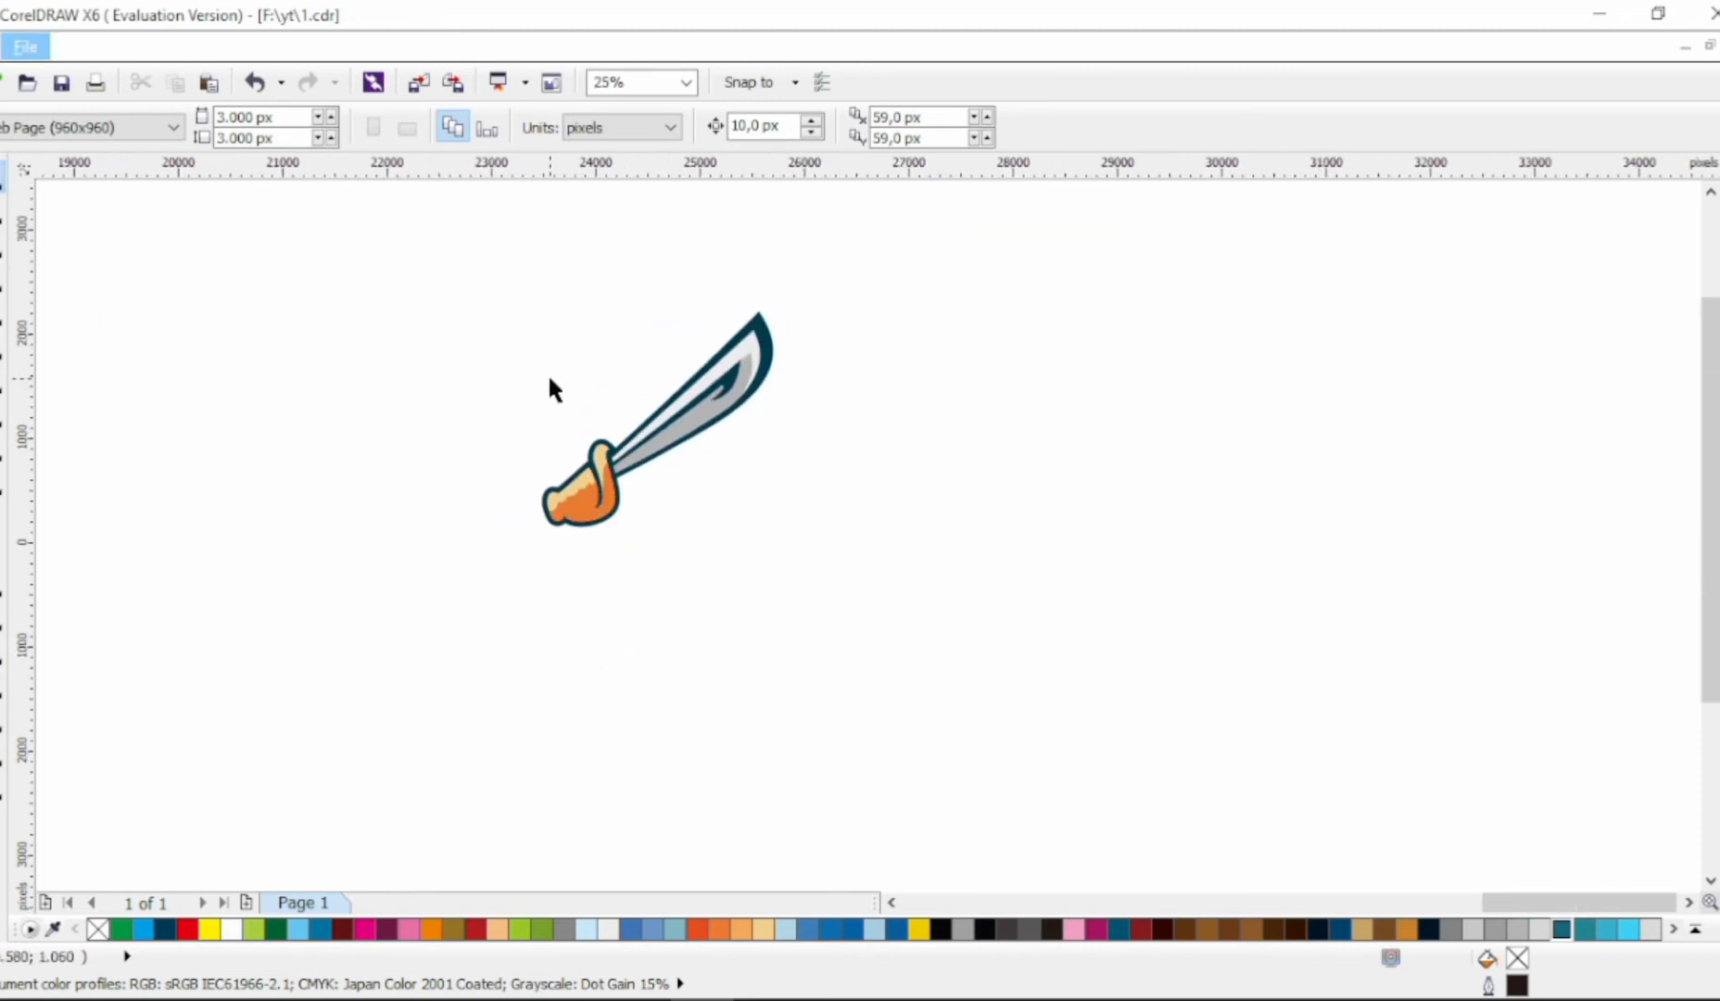
{"action": "left_click_drag", "start_coordinate": [459, 239], "coordinate": [912, 579]}
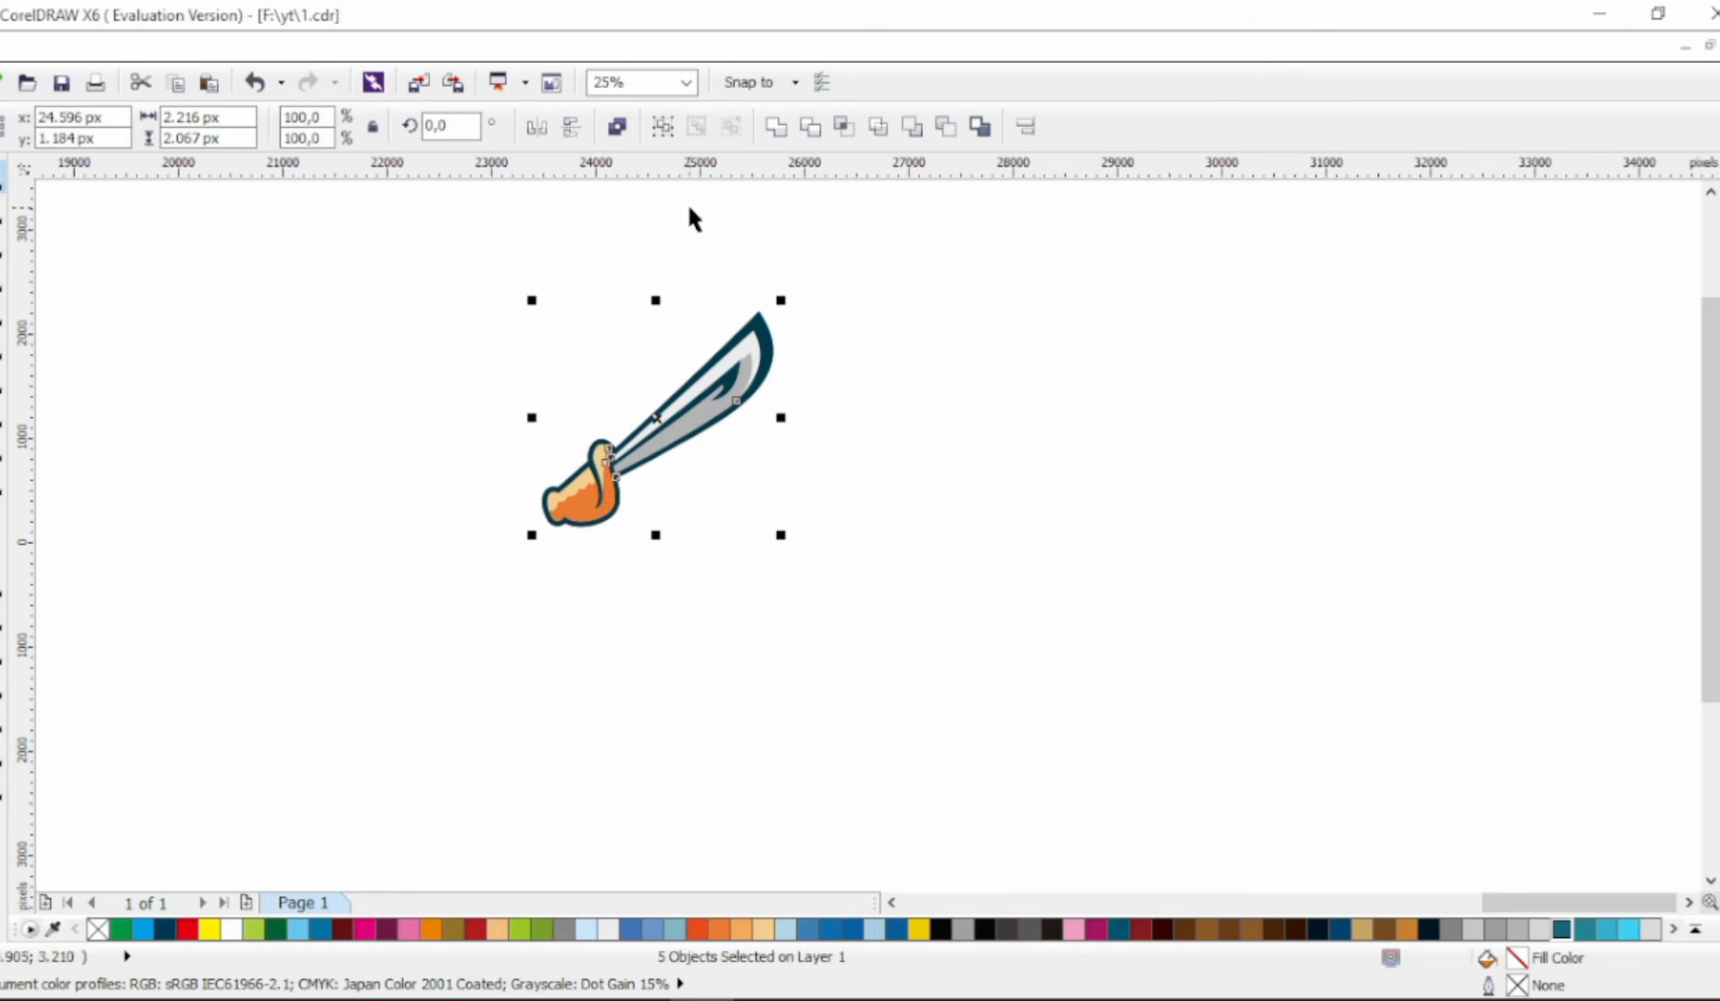
{"action": "left_click", "coordinate": [726, 223]}
{"action": "left_click_drag", "start_coordinate": [484, 249], "coordinate": [808, 512]}
{"action": "left_click", "coordinate": [663, 126]}
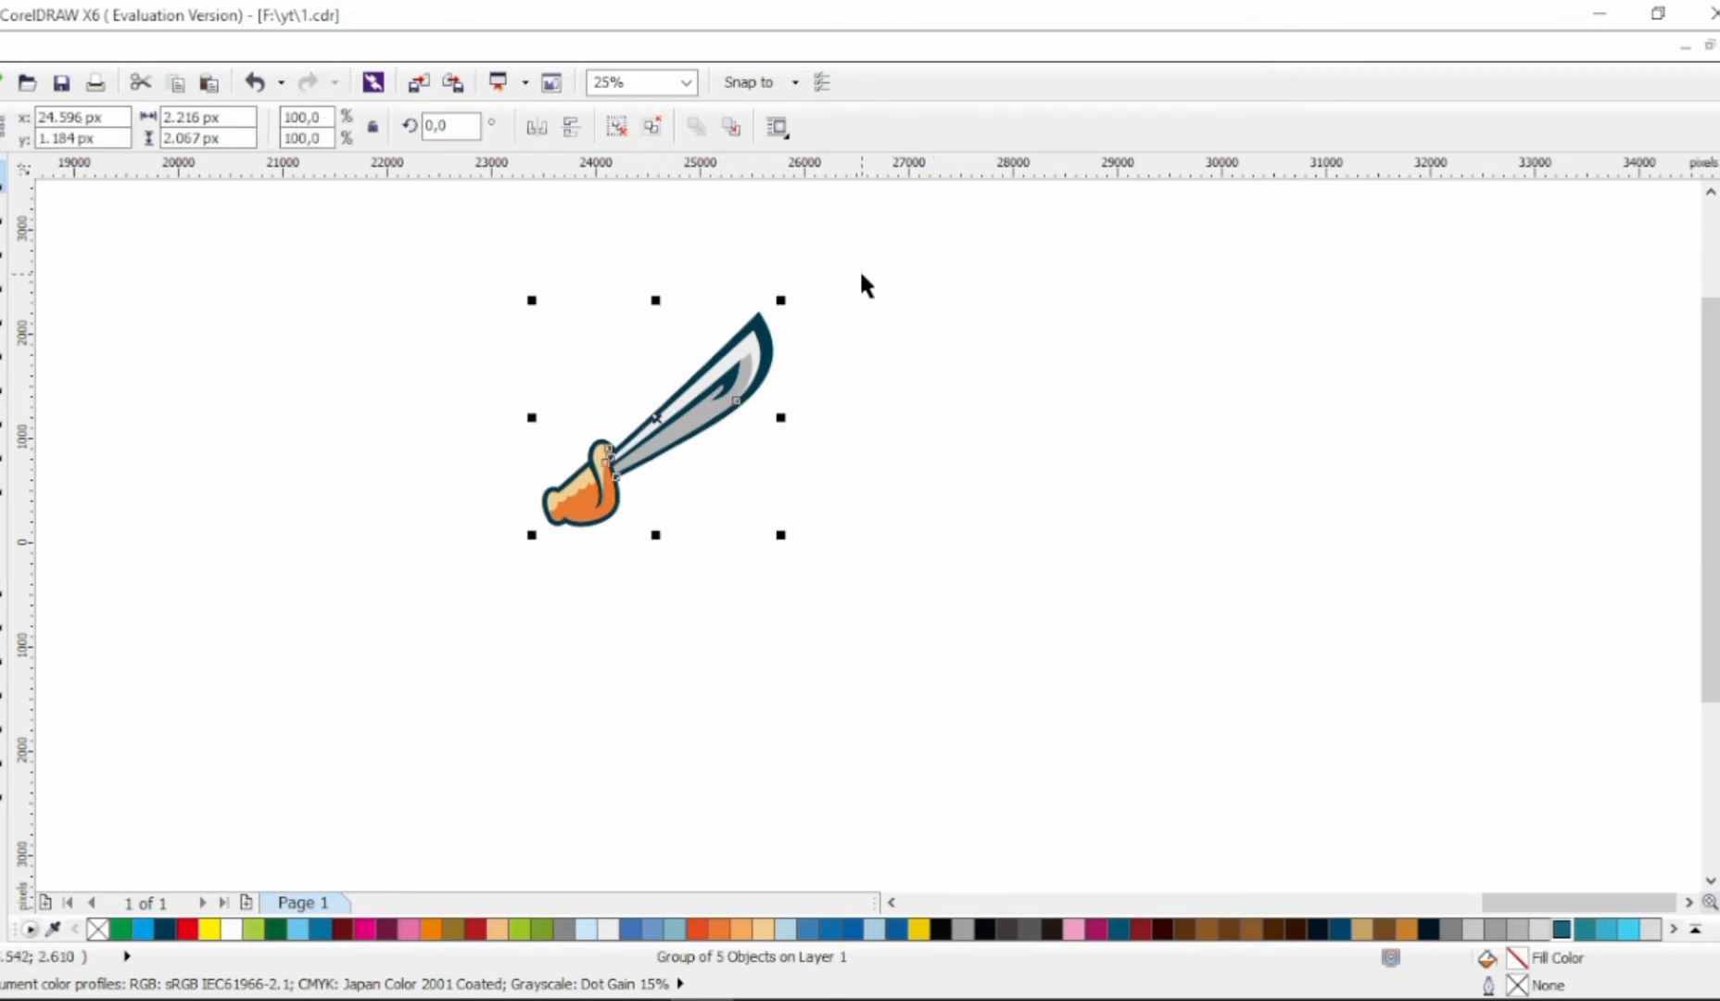
Duplicate the knife group, mirror the copy horizontally and offset it so the two blades cross.
{"action": "key", "text": "ctrl+c"}
{"action": "key", "text": "ctrl+v"}
{"action": "left_click", "coordinate": [537, 127]}
{"action": "mouse_move", "coordinate": [718, 463]}
{"action": "left_mouse_down"}
{"action": "mouse_move", "coordinate": [760, 464]}
{"action": "mouse_move", "coordinate": [746, 463]}
{"action": "left_mouse_up"}
{"action": "left_click", "coordinate": [851, 412]}
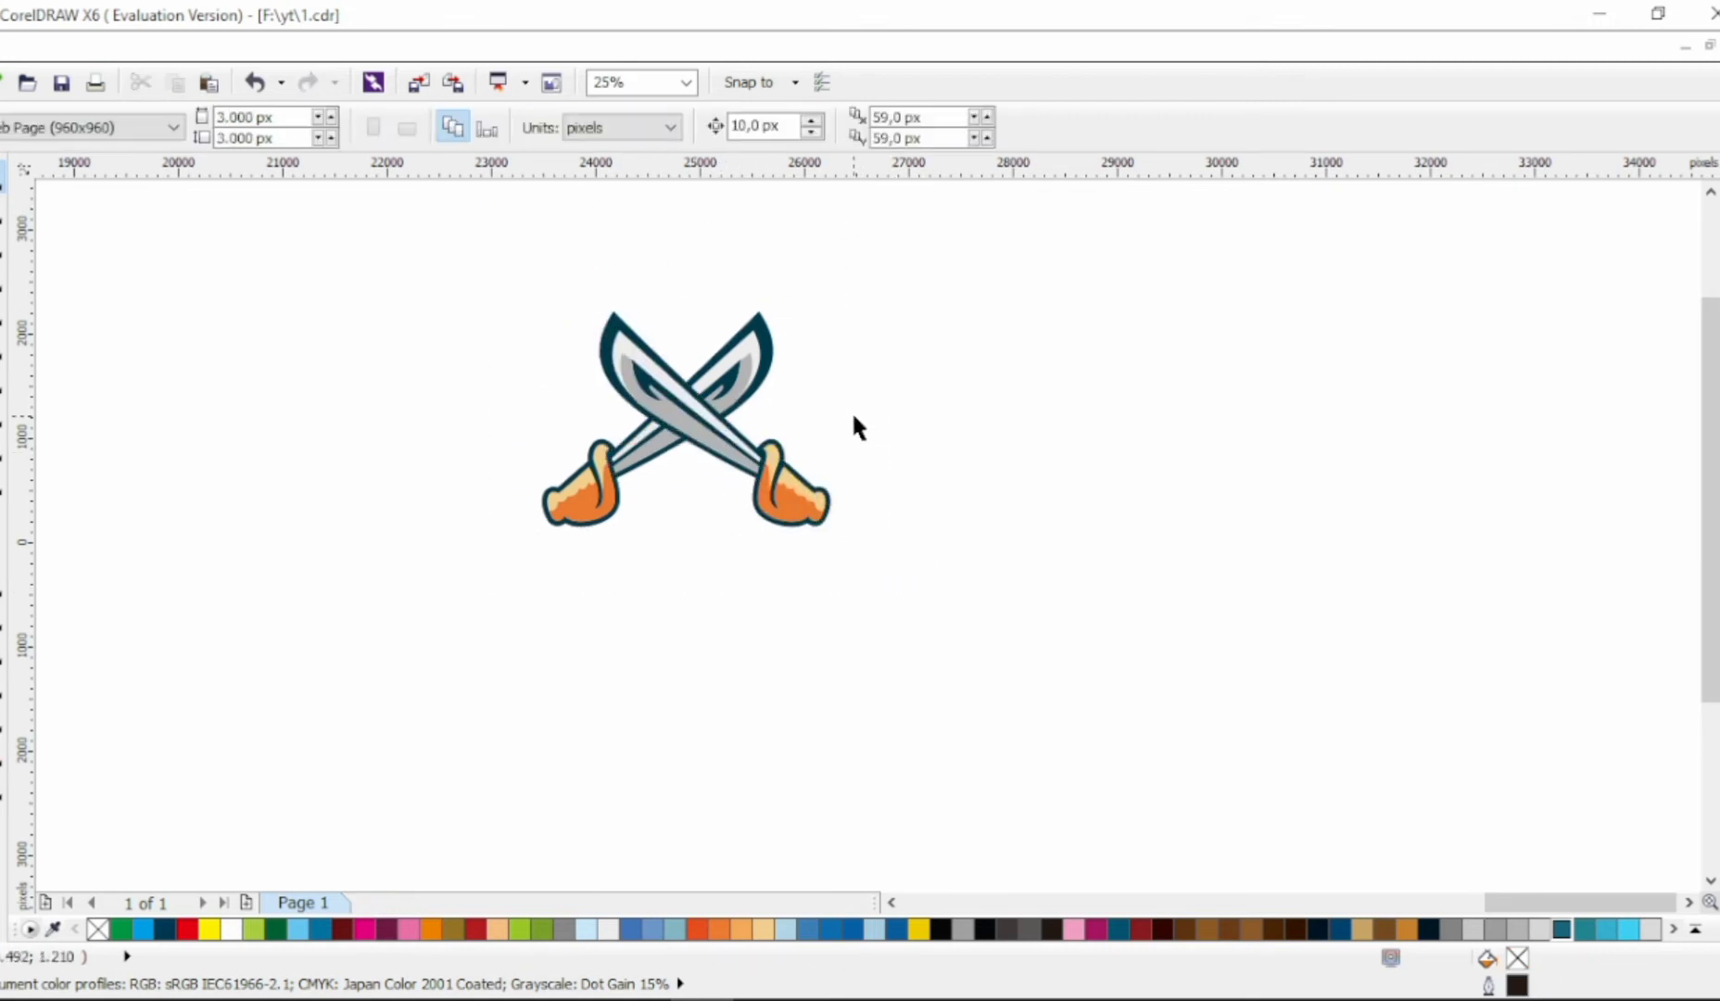
Send the mirrored knife behind the original knife.
{"action": "scroll", "coordinate": [508, 351], "scroll_direction": "up", "scroll_amount": 1}
{"action": "left_click", "coordinate": [837, 382]}
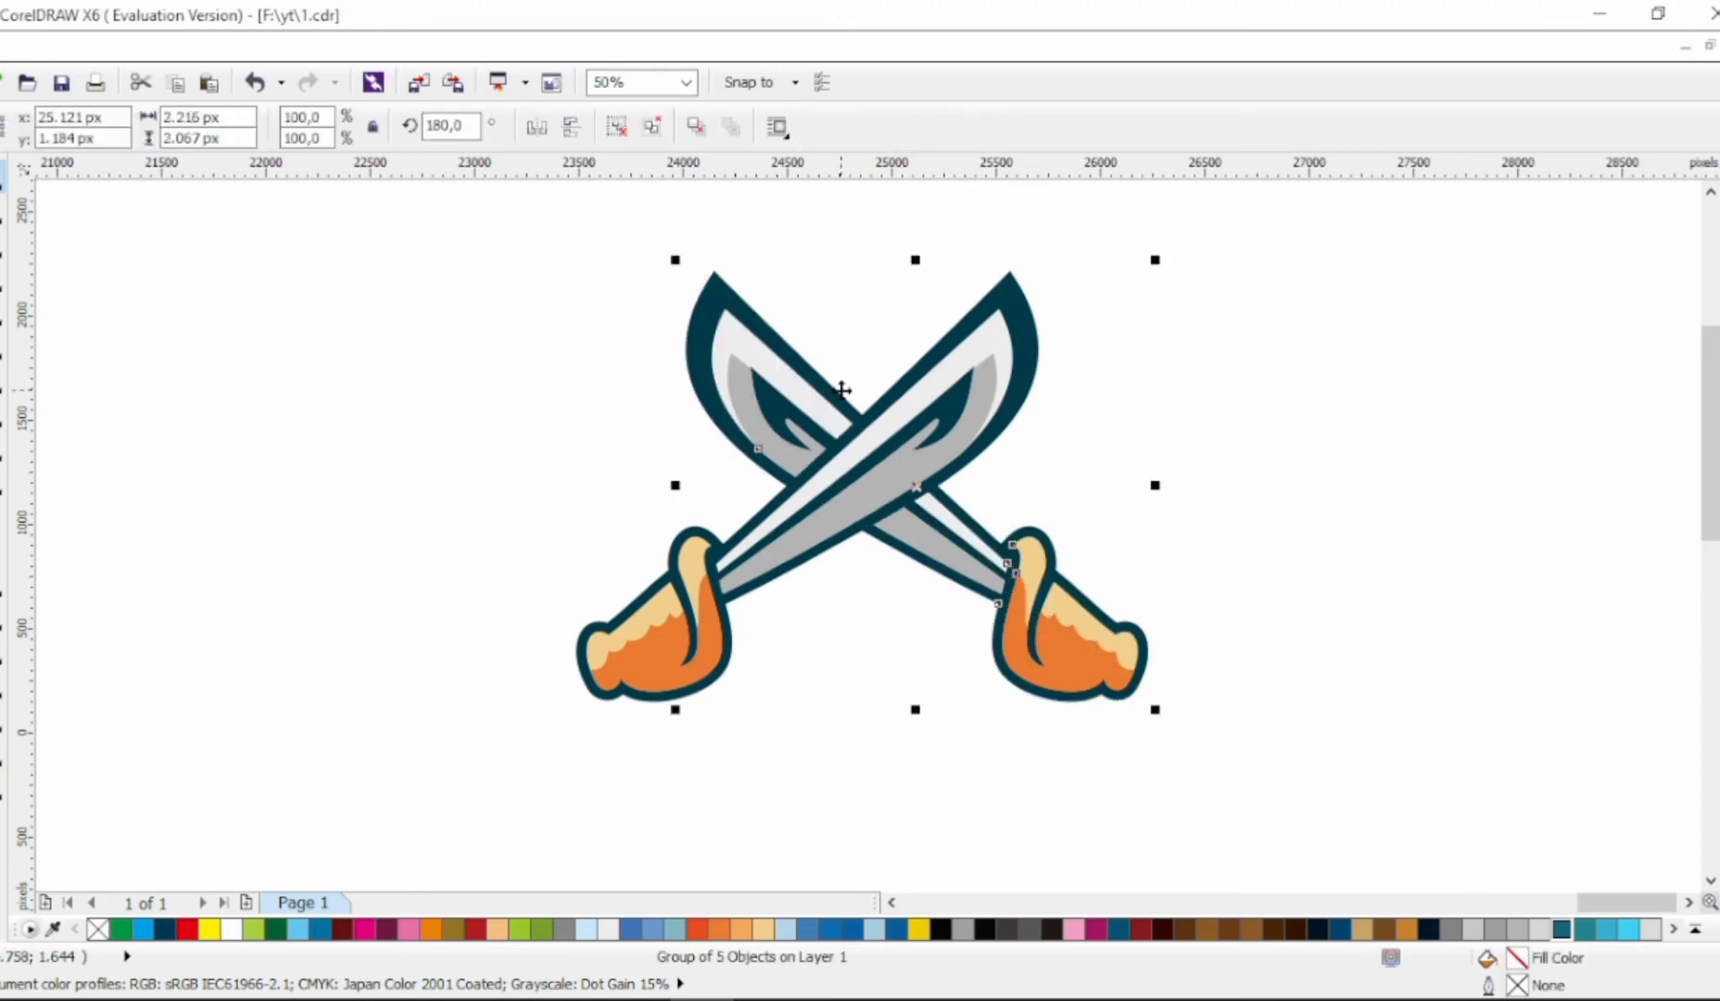
{"action": "left_click", "coordinate": [992, 509]}
{"action": "scroll", "coordinate": [991, 503], "scroll_direction": "down", "scroll_amount": 1}
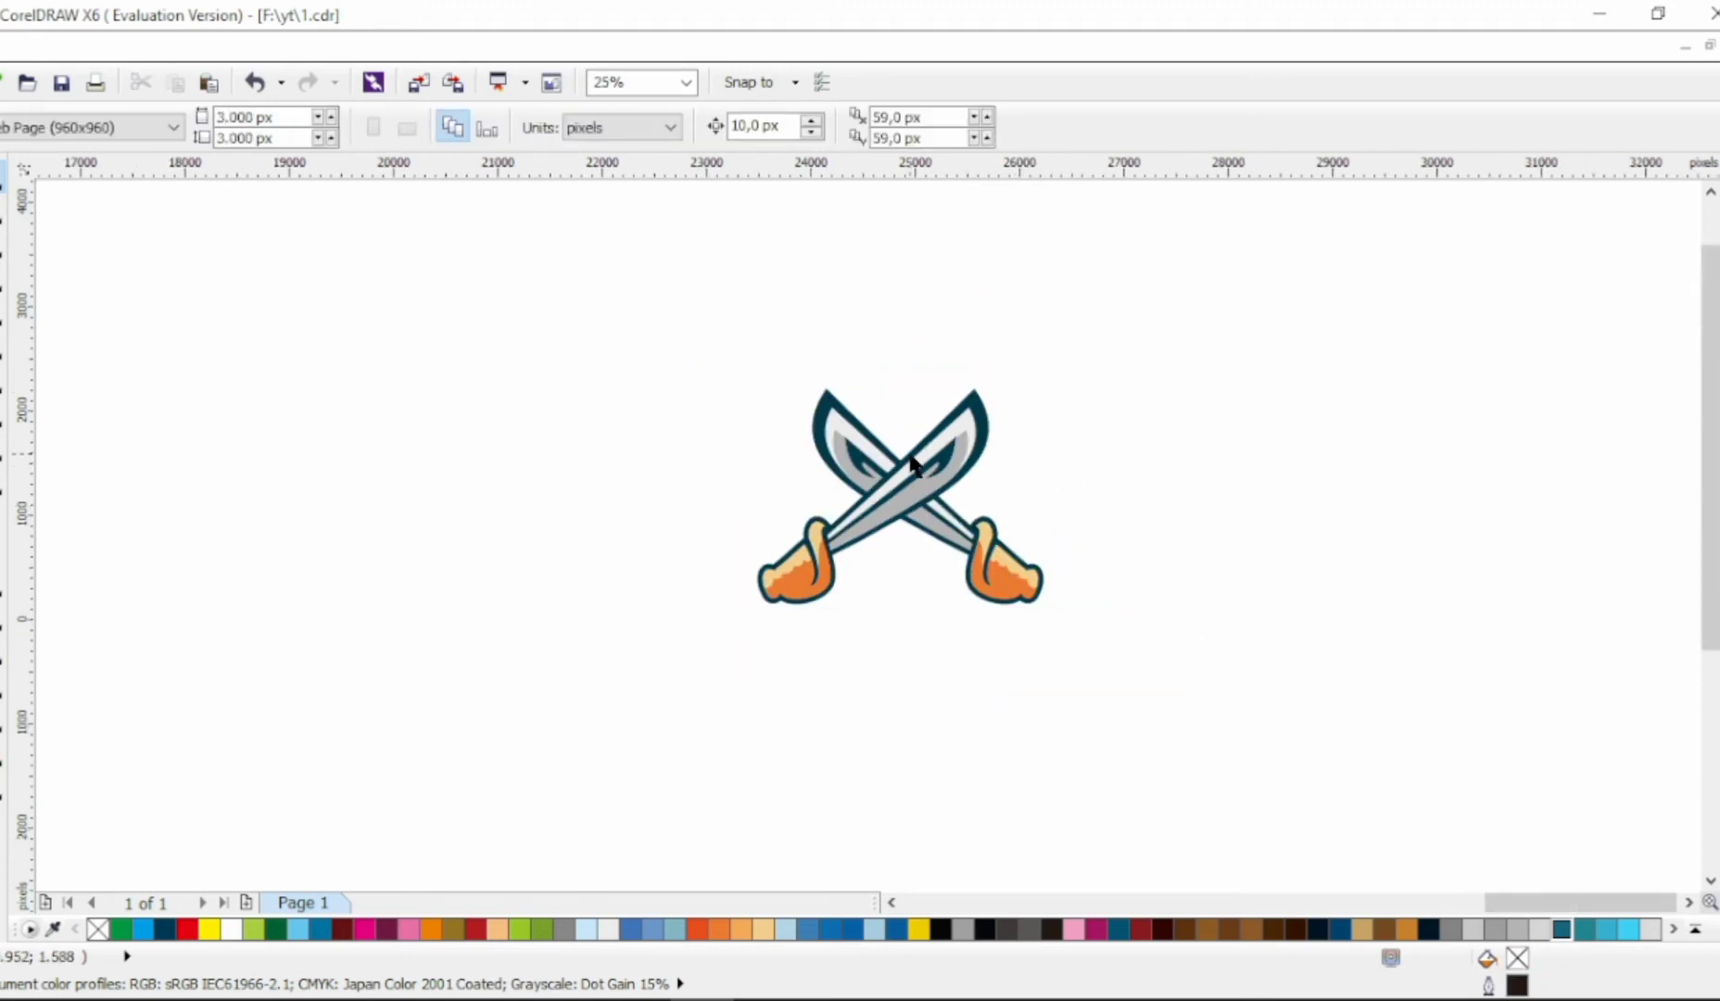
{"action": "scroll", "coordinate": [912, 461], "scroll_direction": "up", "scroll_amount": 1}
{"action": "scroll", "coordinate": [1008, 466], "scroll_direction": "down", "scroll_amount": 1}
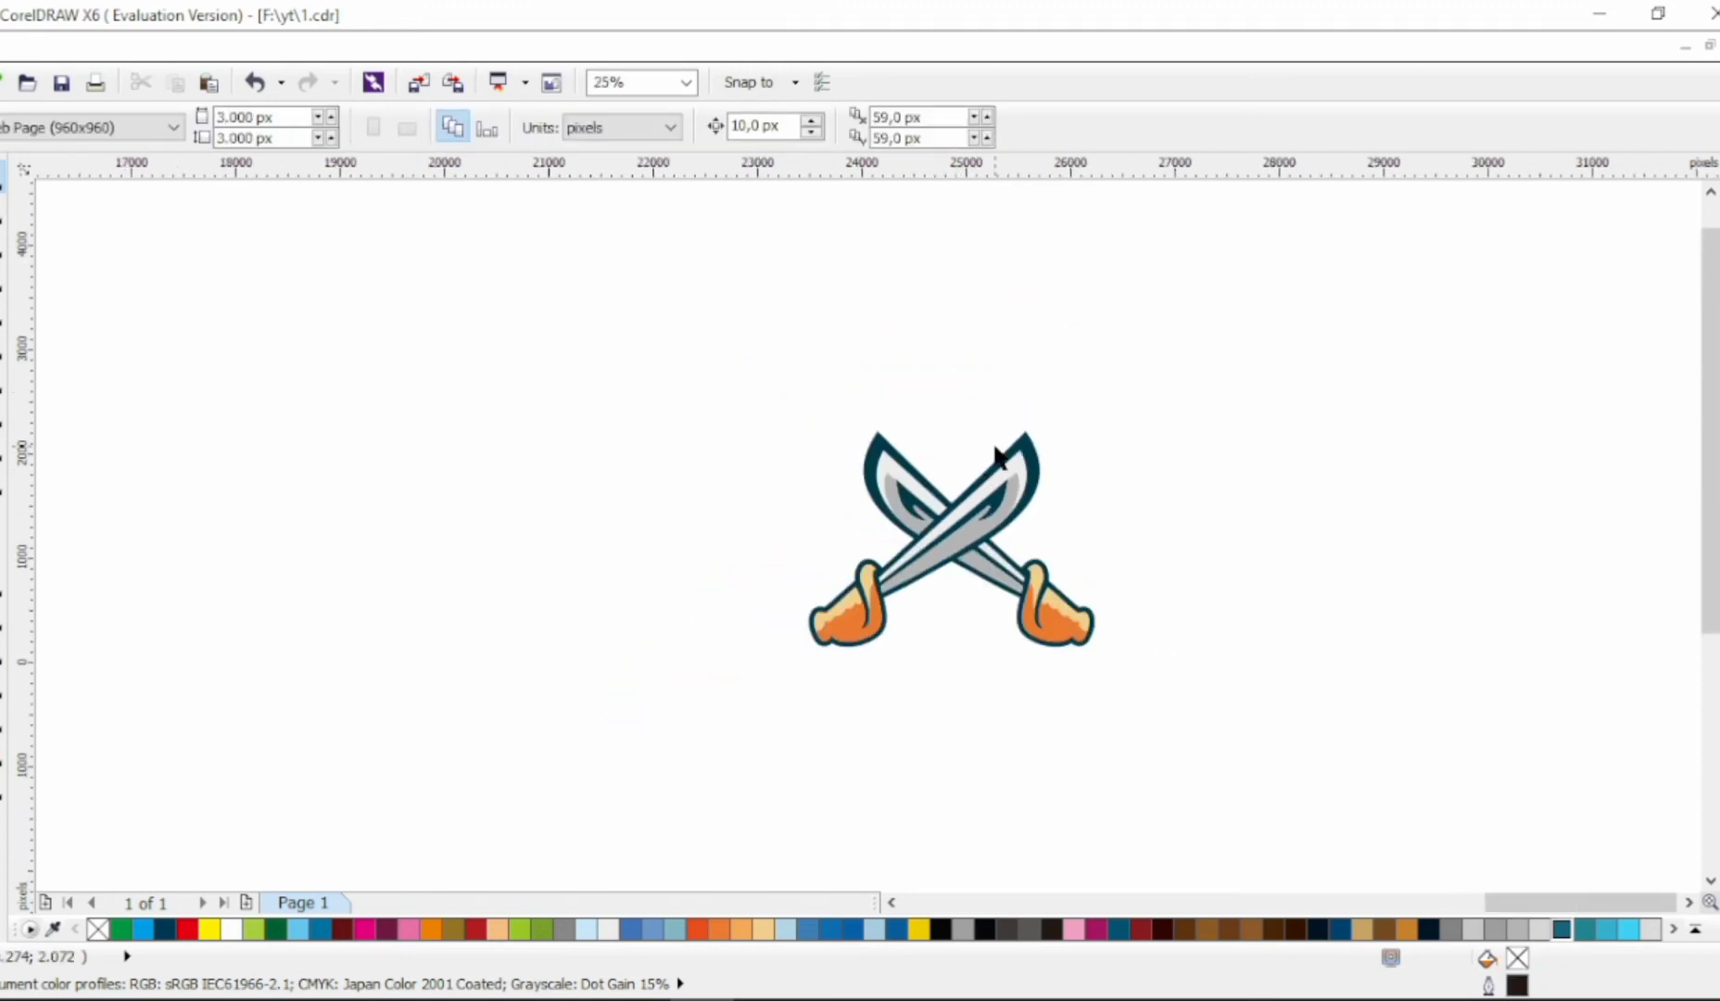
Rotate the original knife slightly counterclockwise so that its blade stands steeper.
{"action": "scroll", "coordinate": [997, 454], "scroll_direction": "up", "scroll_amount": 1}
{"action": "left_click", "coordinate": [985, 553]}
{"action": "left_click", "coordinate": [985, 553]}
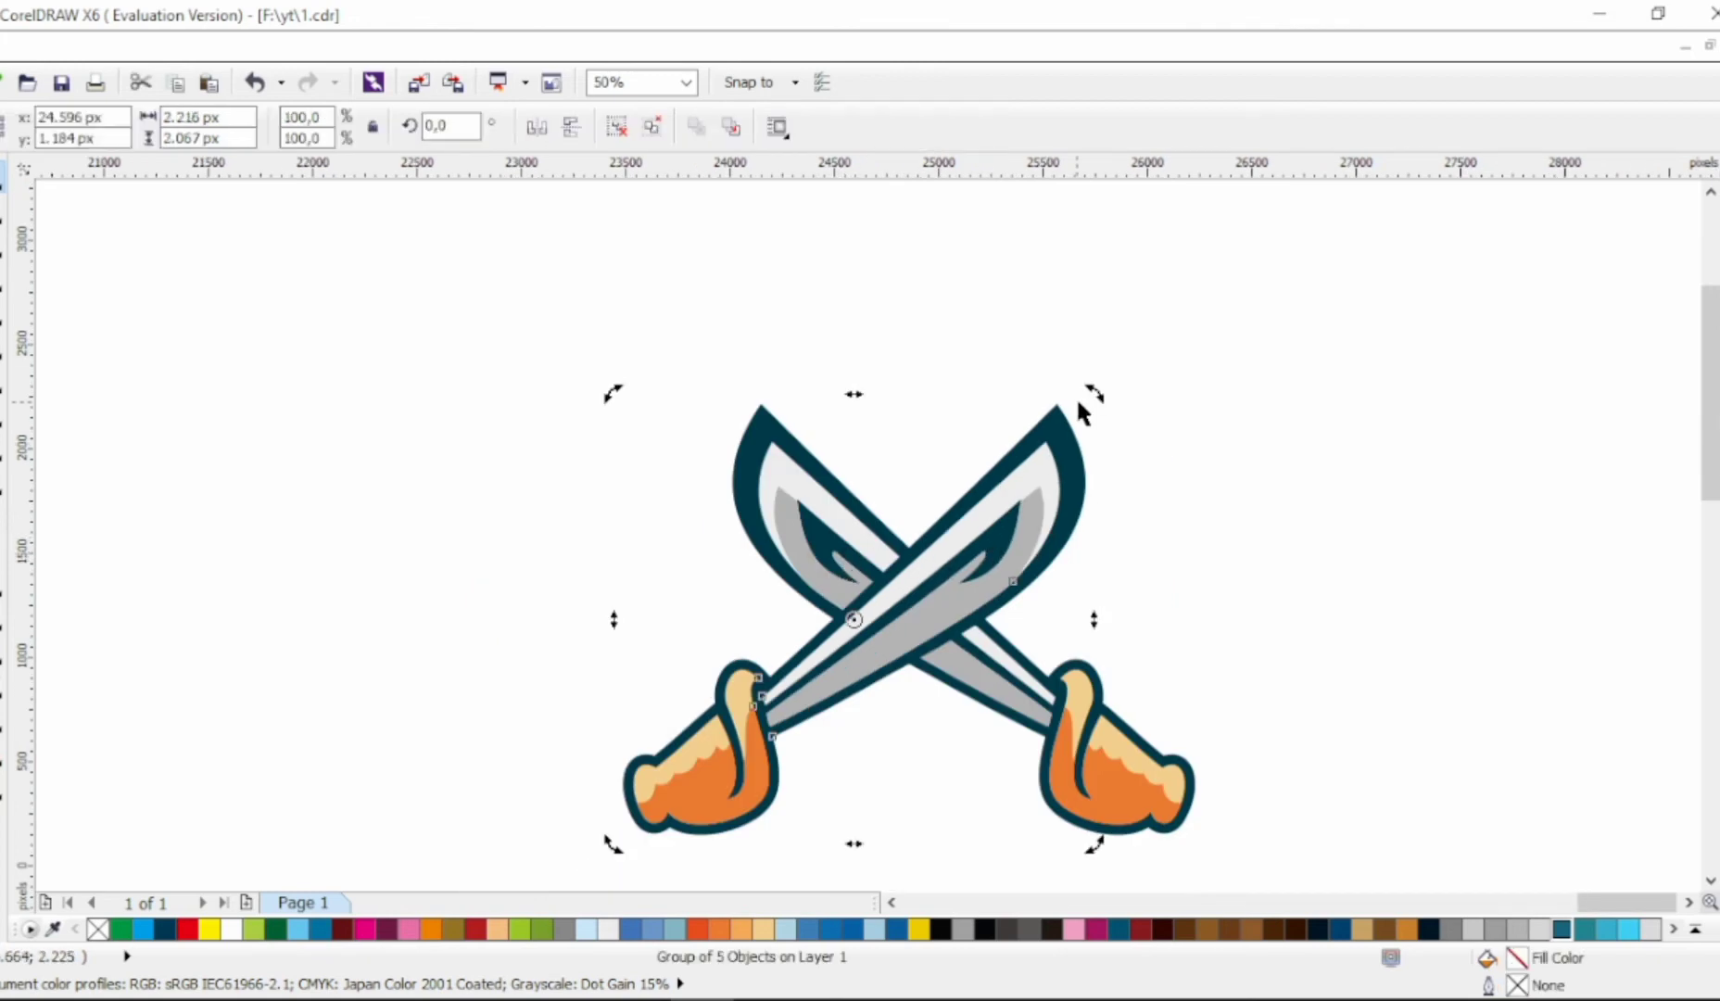
{"action": "left_click_drag", "start_coordinate": [1092, 389], "coordinate": [945, 580]}
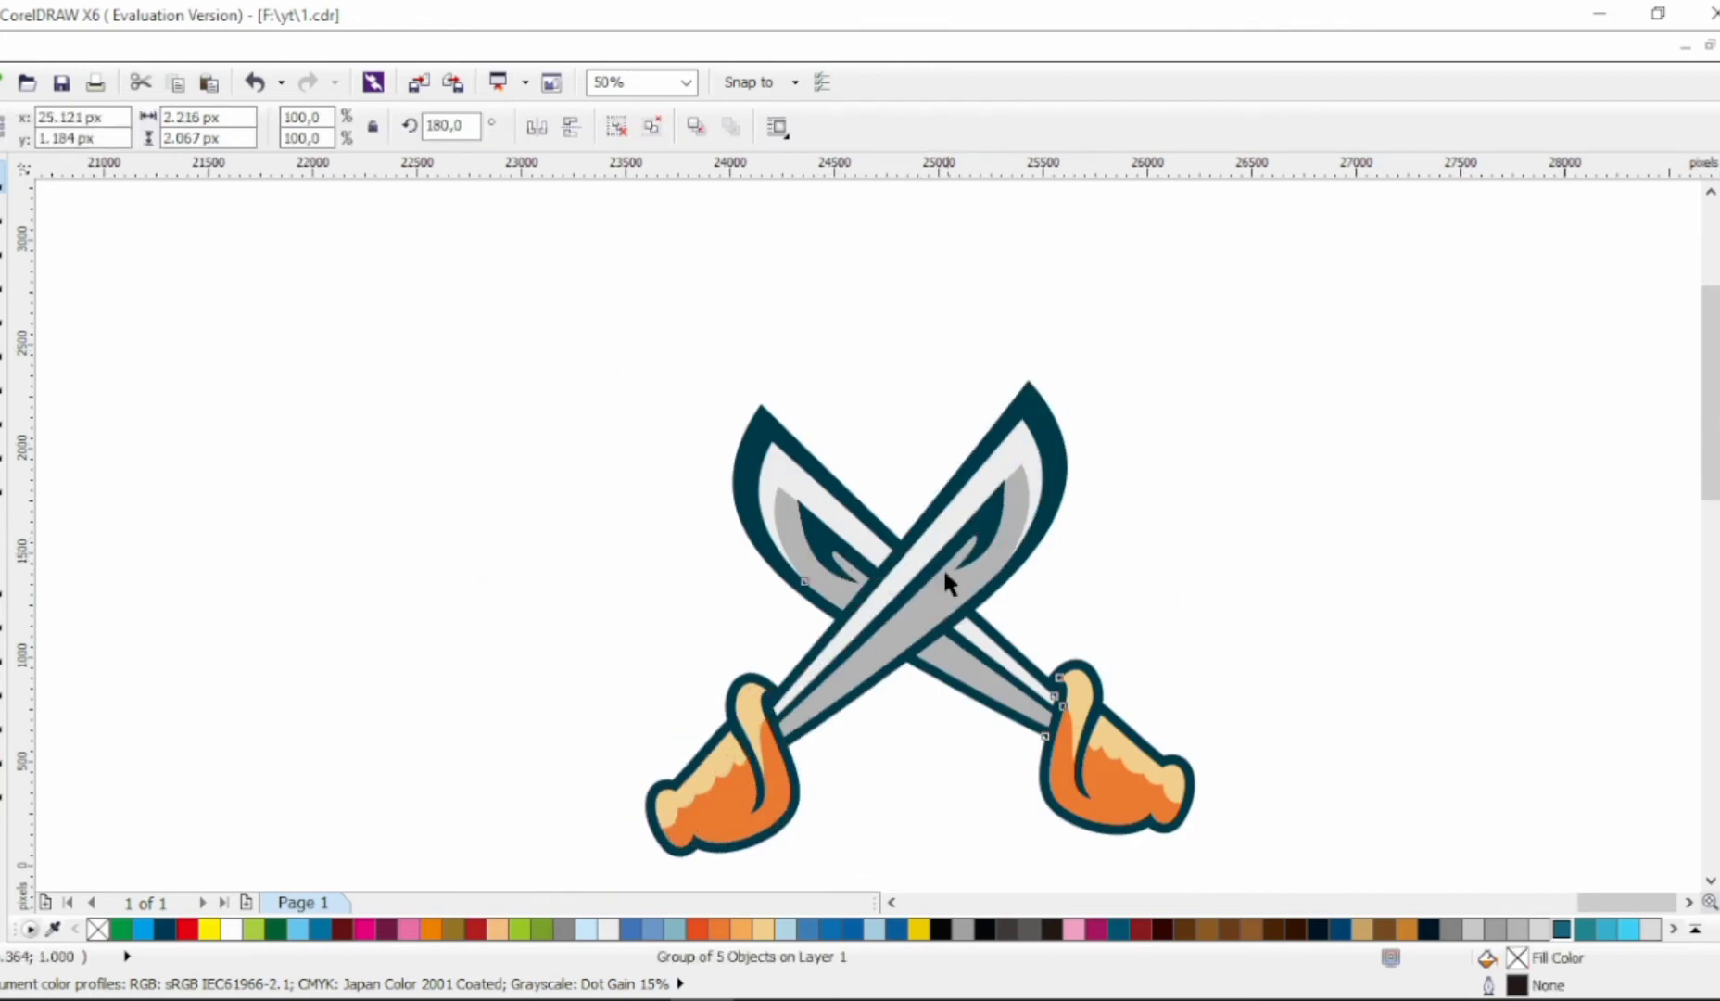
Replace the old mirrored knife with a horizontally flipped copy of the rotated knife, crossing behind it.
{"action": "left_click", "coordinate": [537, 127]}
{"action": "left_click_drag", "start_coordinate": [772, 545], "coordinate": [807, 545]}
{"action": "left_click", "coordinate": [1172, 579]}
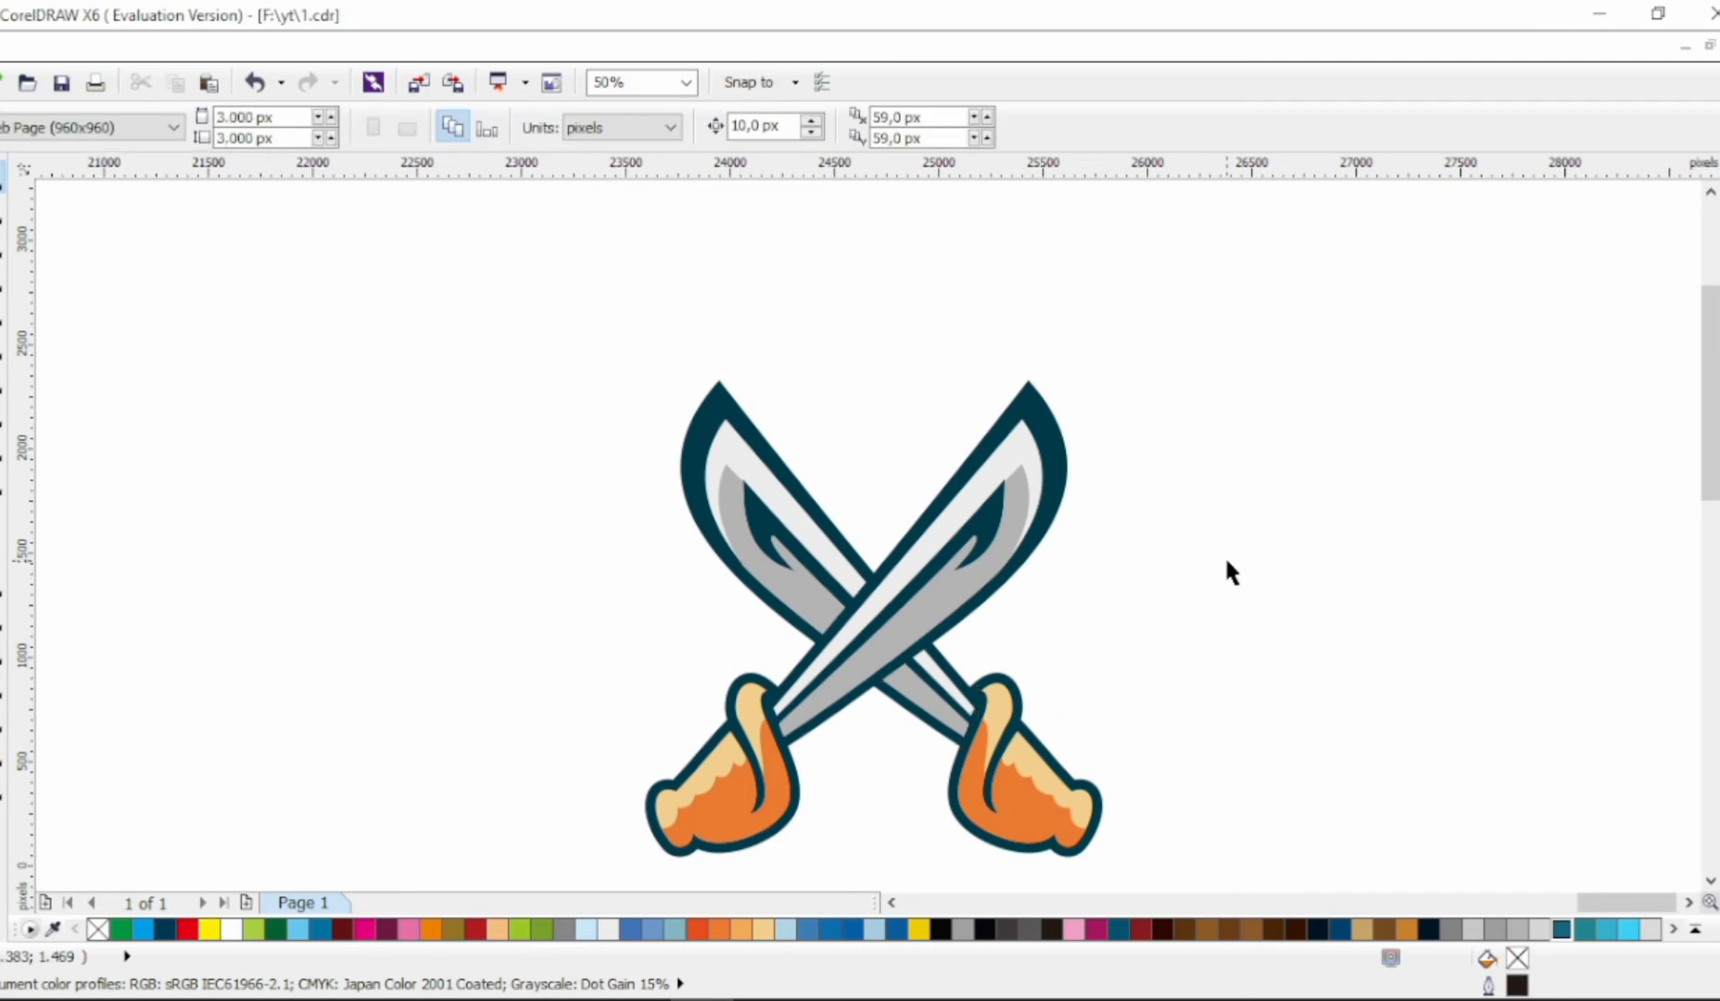
Draw a five-pointed star between the blade tips, enlarge it to about 563 × 536 px and convert it to curves.
{"action": "scroll", "coordinate": [1309, 572], "scroll_direction": "right", "scroll_amount": 1}
{"action": "scroll", "coordinate": [973, 448], "scroll_direction": "up", "scroll_amount": 1}
{"action": "left_click", "coordinate": [3, 505]}
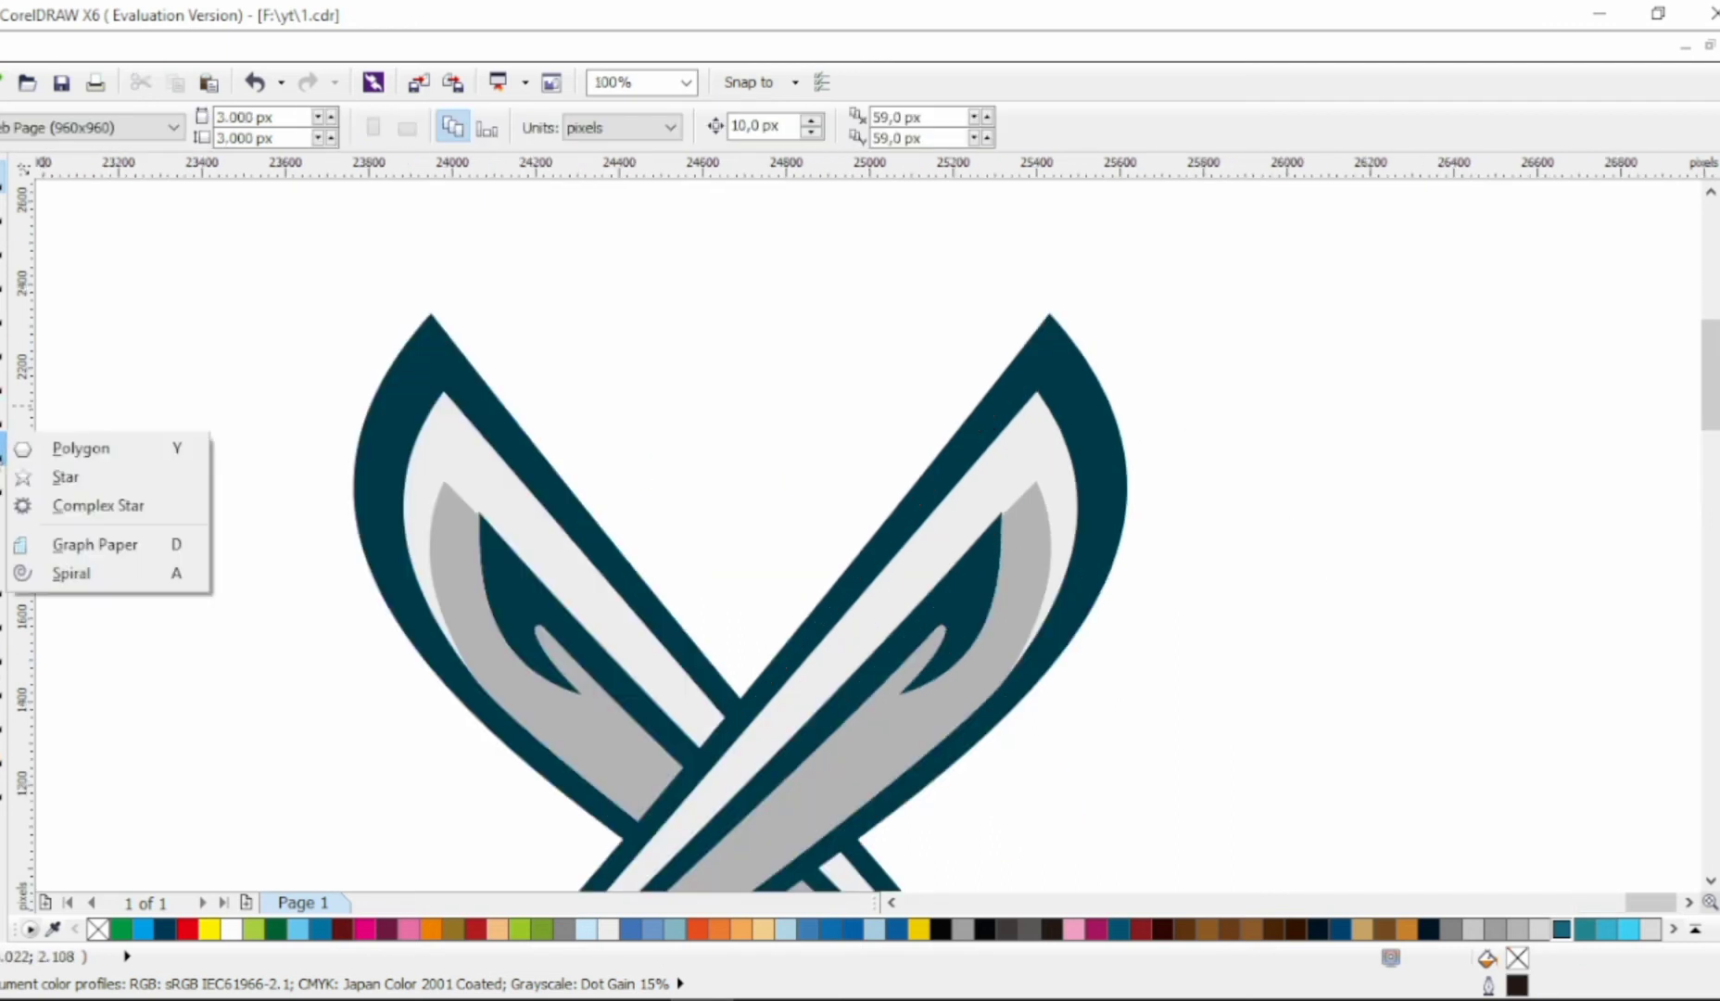
{"action": "left_click", "coordinate": [70, 476]}
{"action": "left_click_drag", "start_coordinate": [654, 237], "coordinate": [890, 459]}
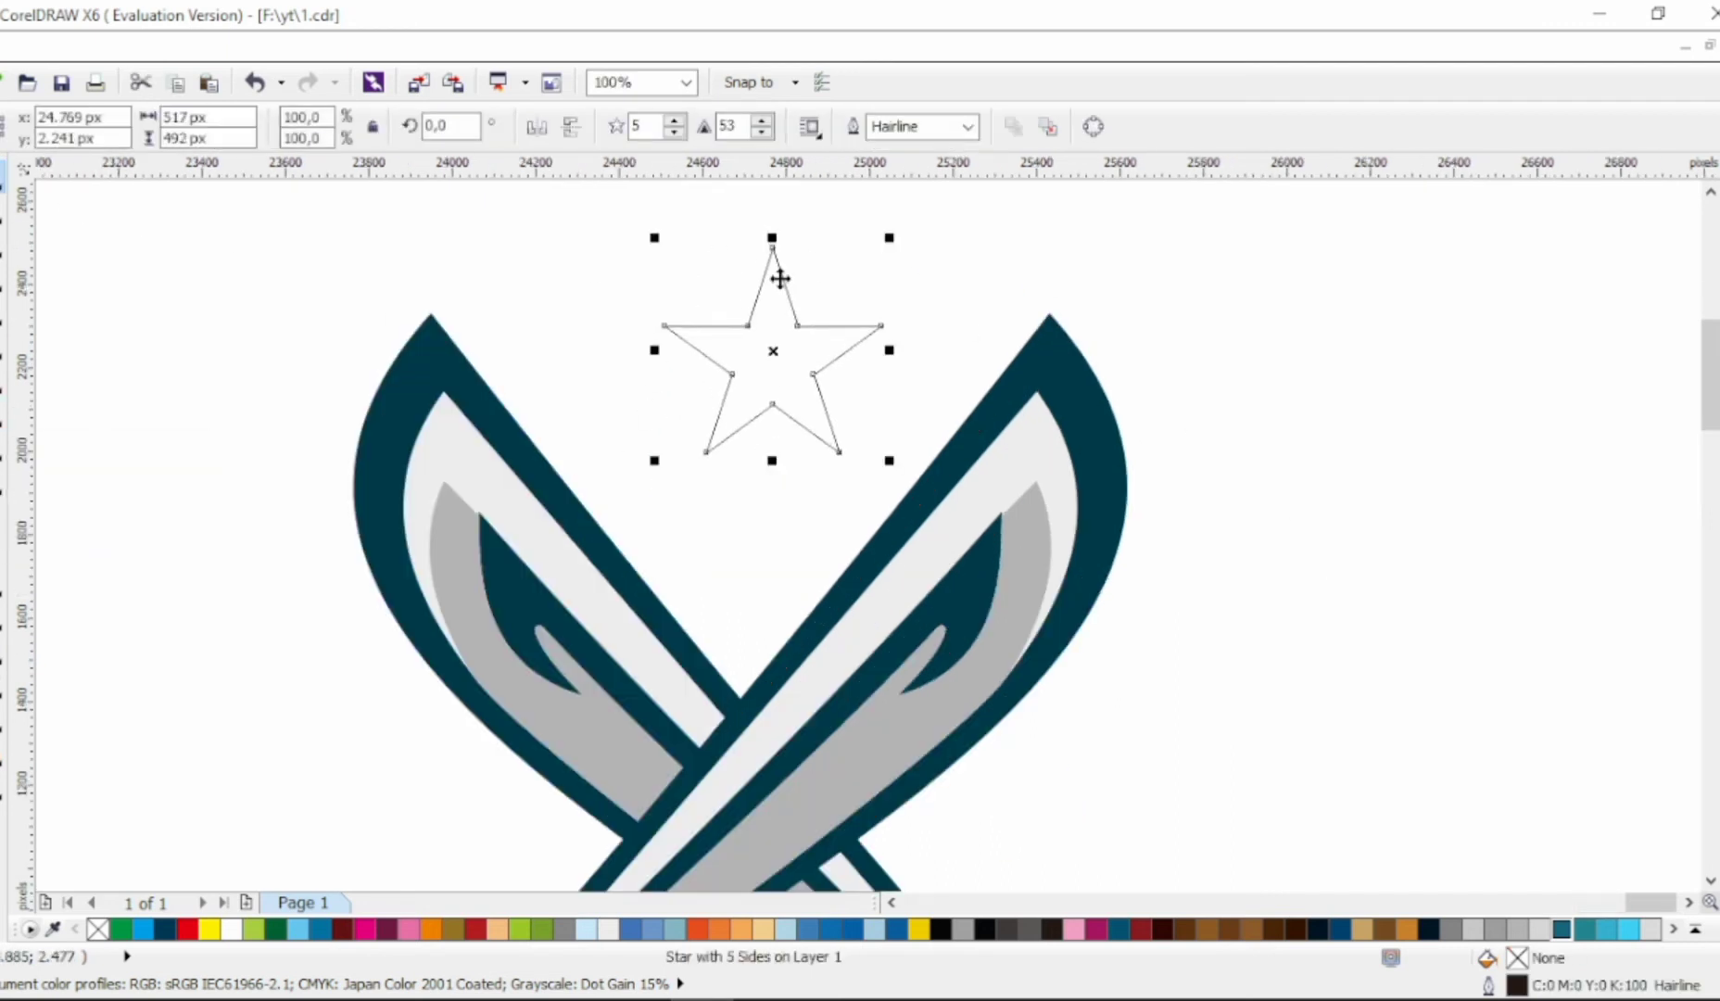
{"action": "left_click_drag", "start_coordinate": [780, 279], "coordinate": [741, 350]}
{"action": "key", "text": "ctrl+q"}
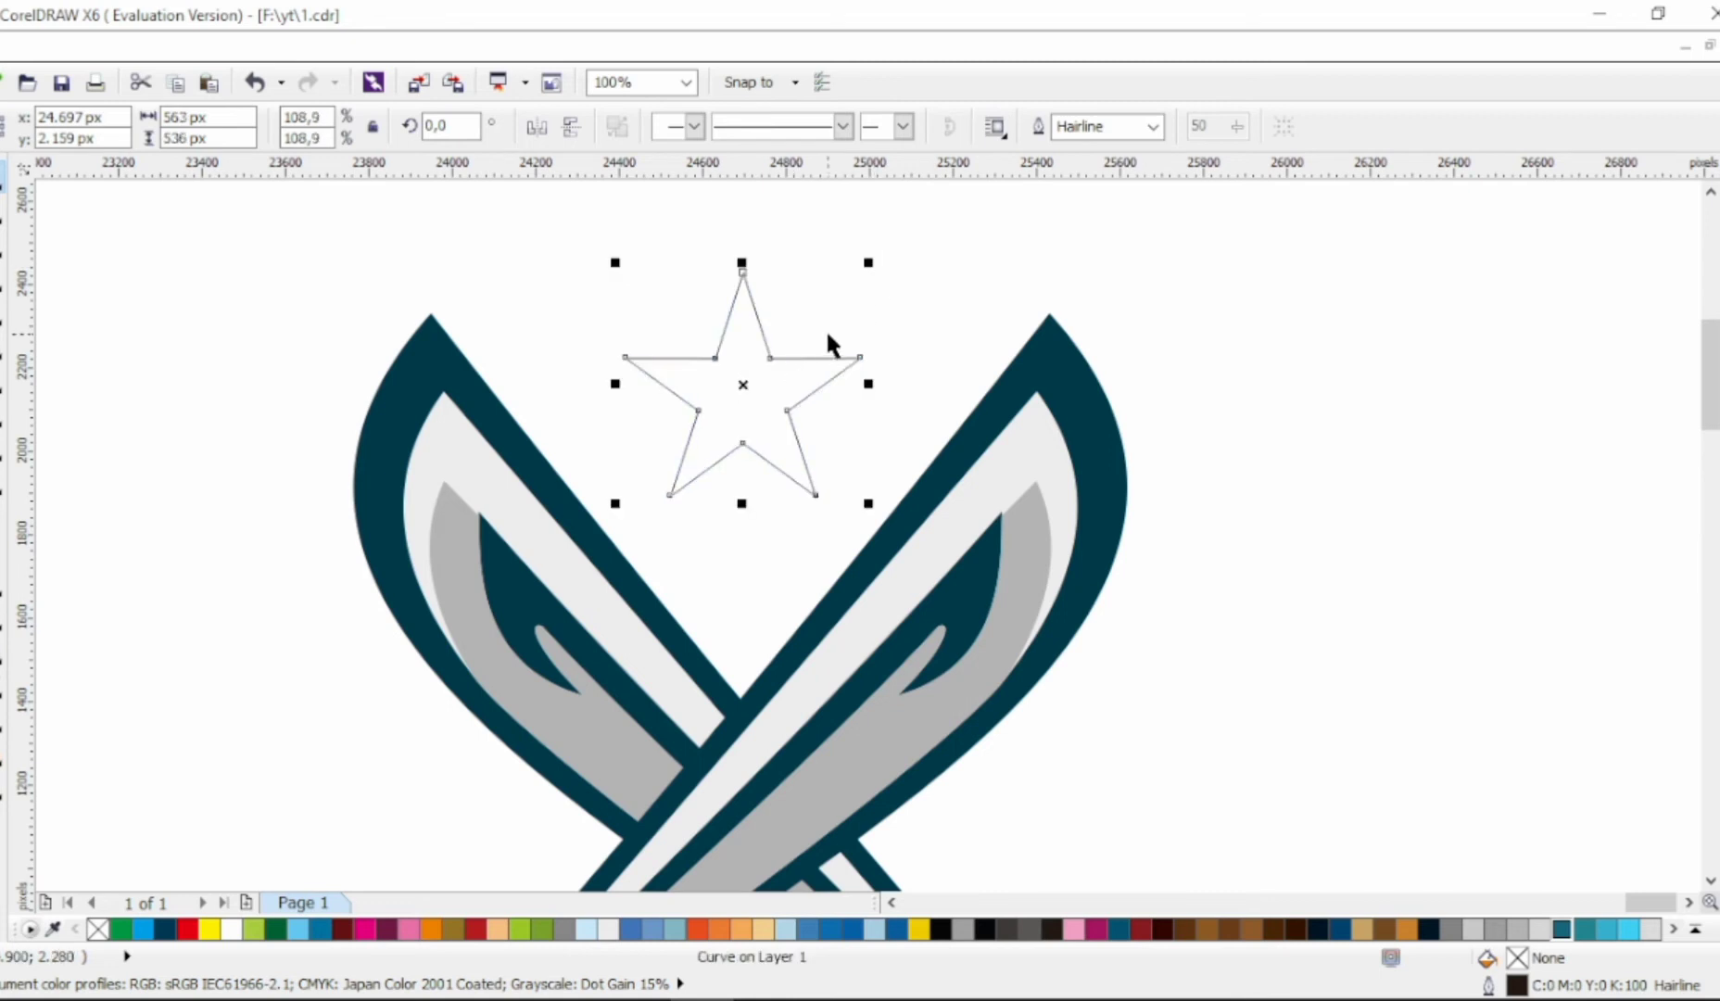
Duplicate the star, shrink the copy to about 253 × 241 px, and place one small star on each side of the large one.
{"action": "left_click_drag", "start_coordinate": [739, 382], "coordinate": [593, 376]}
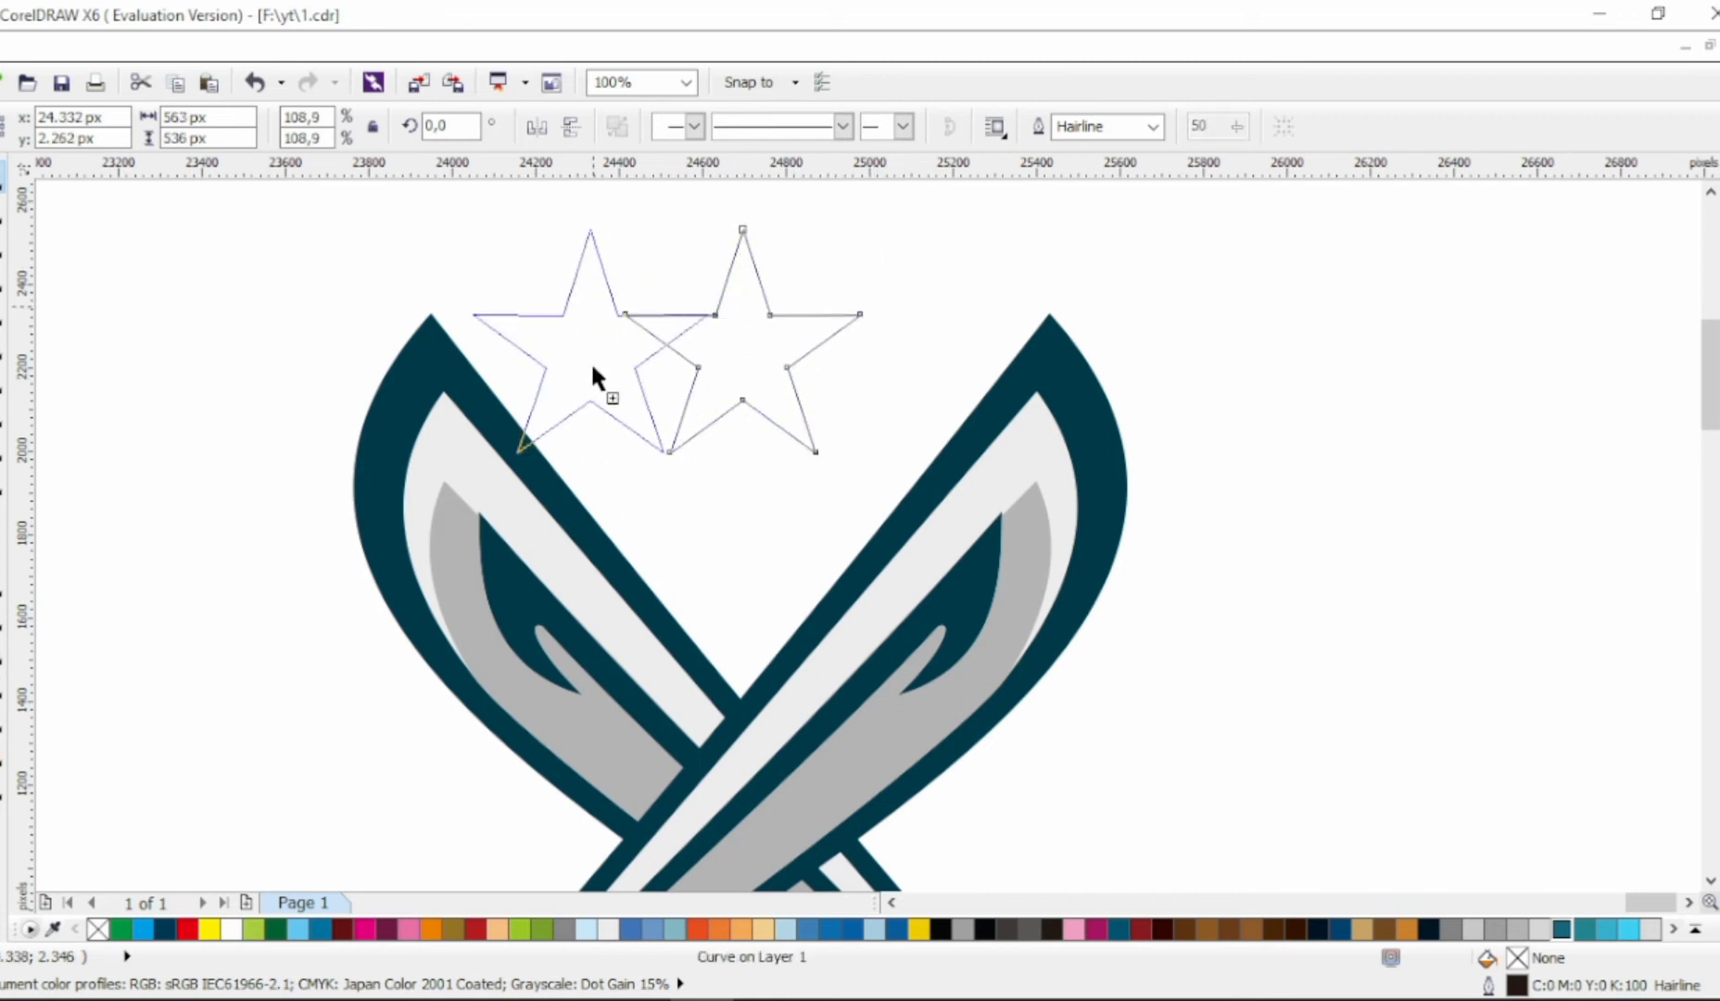
{"action": "right_click", "coordinate": [594, 375]}
{"action": "key", "text": "Escape"}
{"action": "left_click_drag", "start_coordinate": [710, 222], "coordinate": [587, 342]}
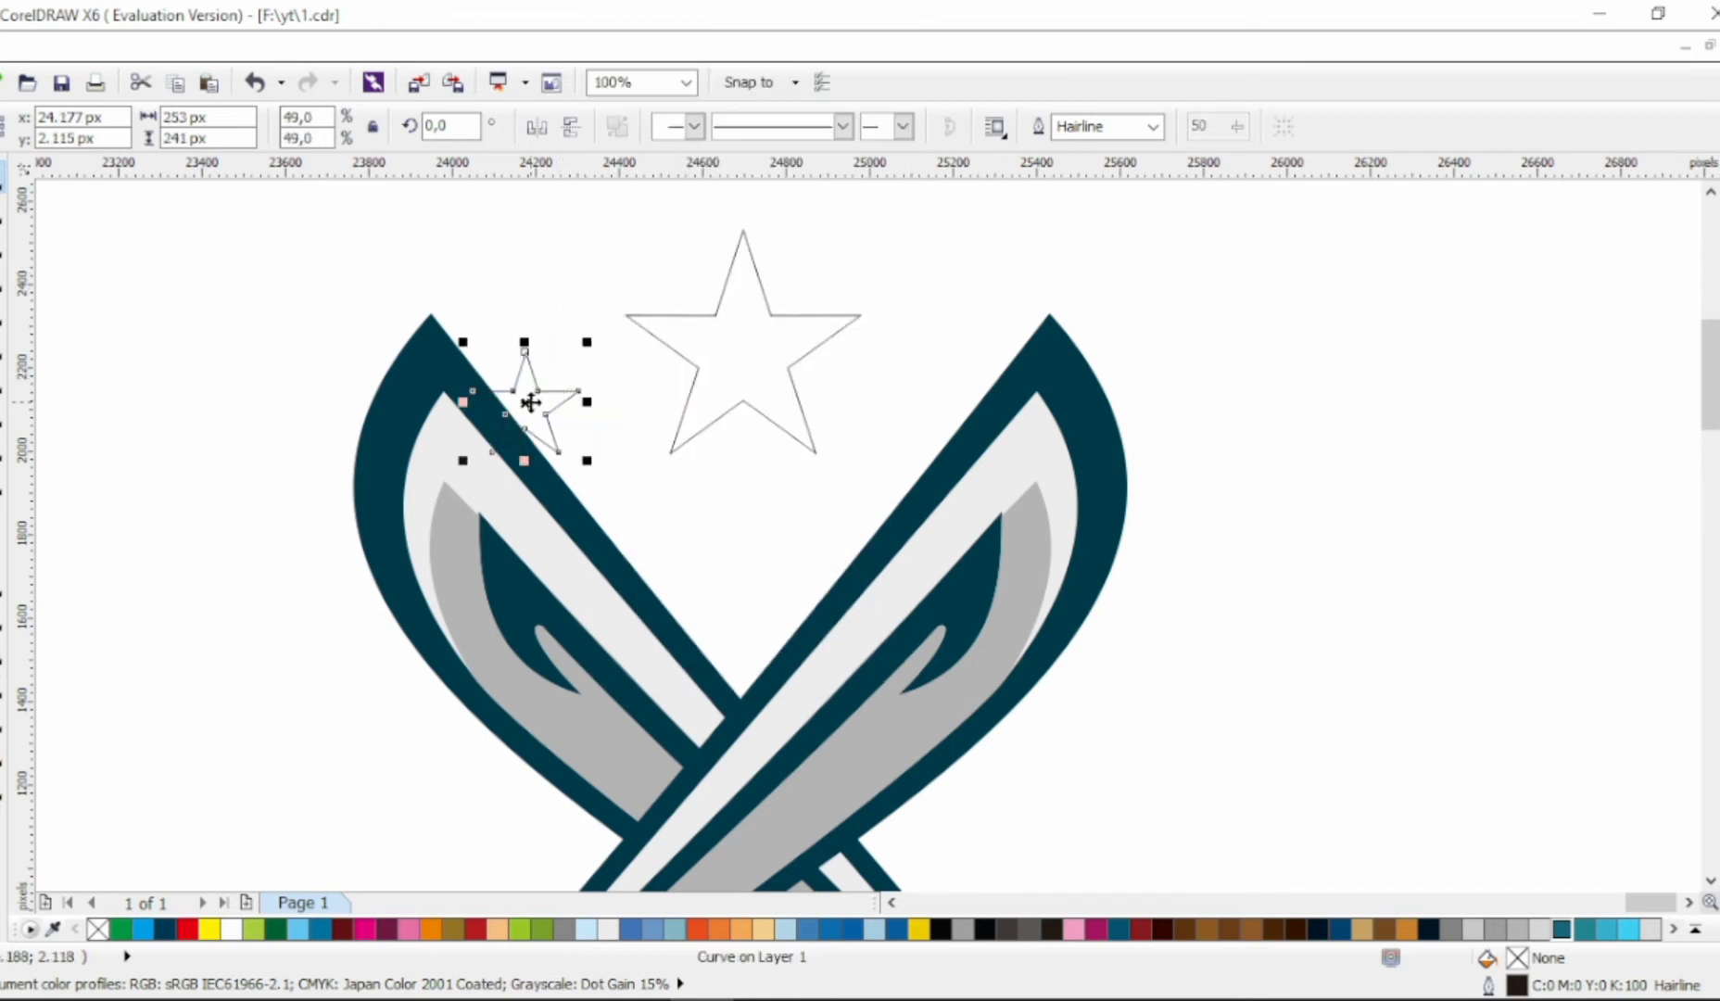
{"action": "left_click_drag", "start_coordinate": [530, 401], "coordinate": [599, 389]}
{"action": "left_click_drag", "start_coordinate": [599, 389], "coordinate": [890, 394]}
Weld the large star and both small stars into a single curve.
{"action": "left_click", "coordinate": [594, 385], "text": "shift"}
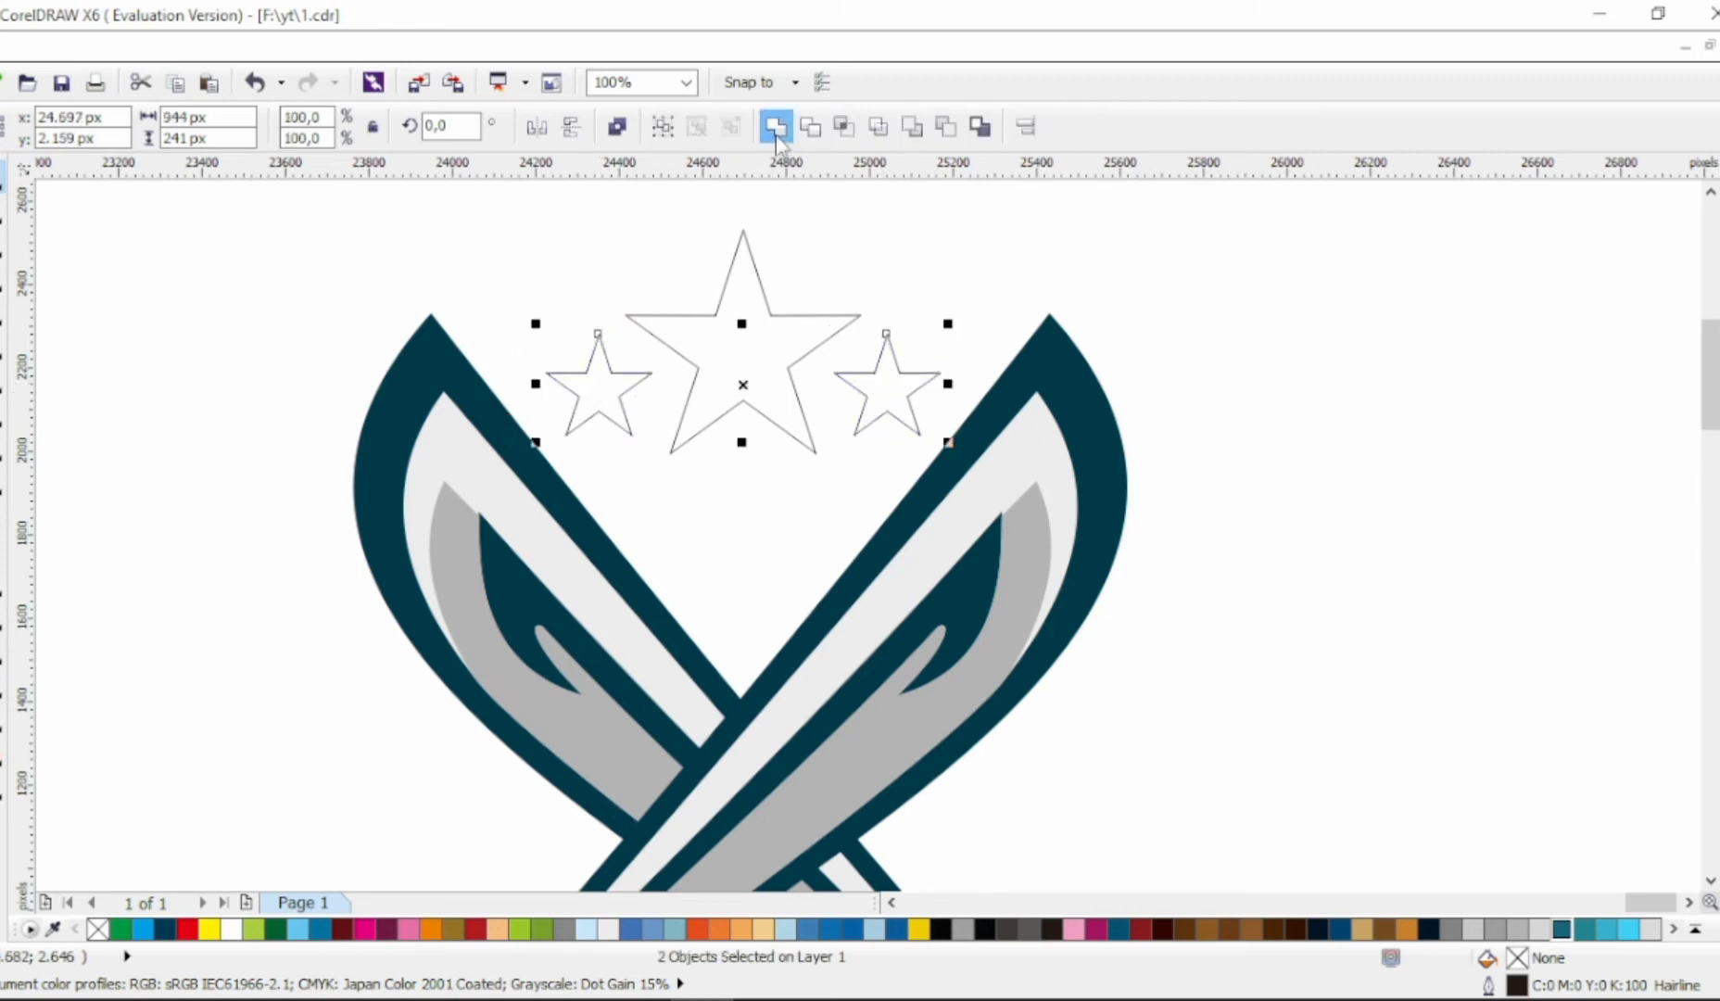
{"action": "key", "text": "F10"}
{"action": "left_click", "coordinate": [6, 176]}
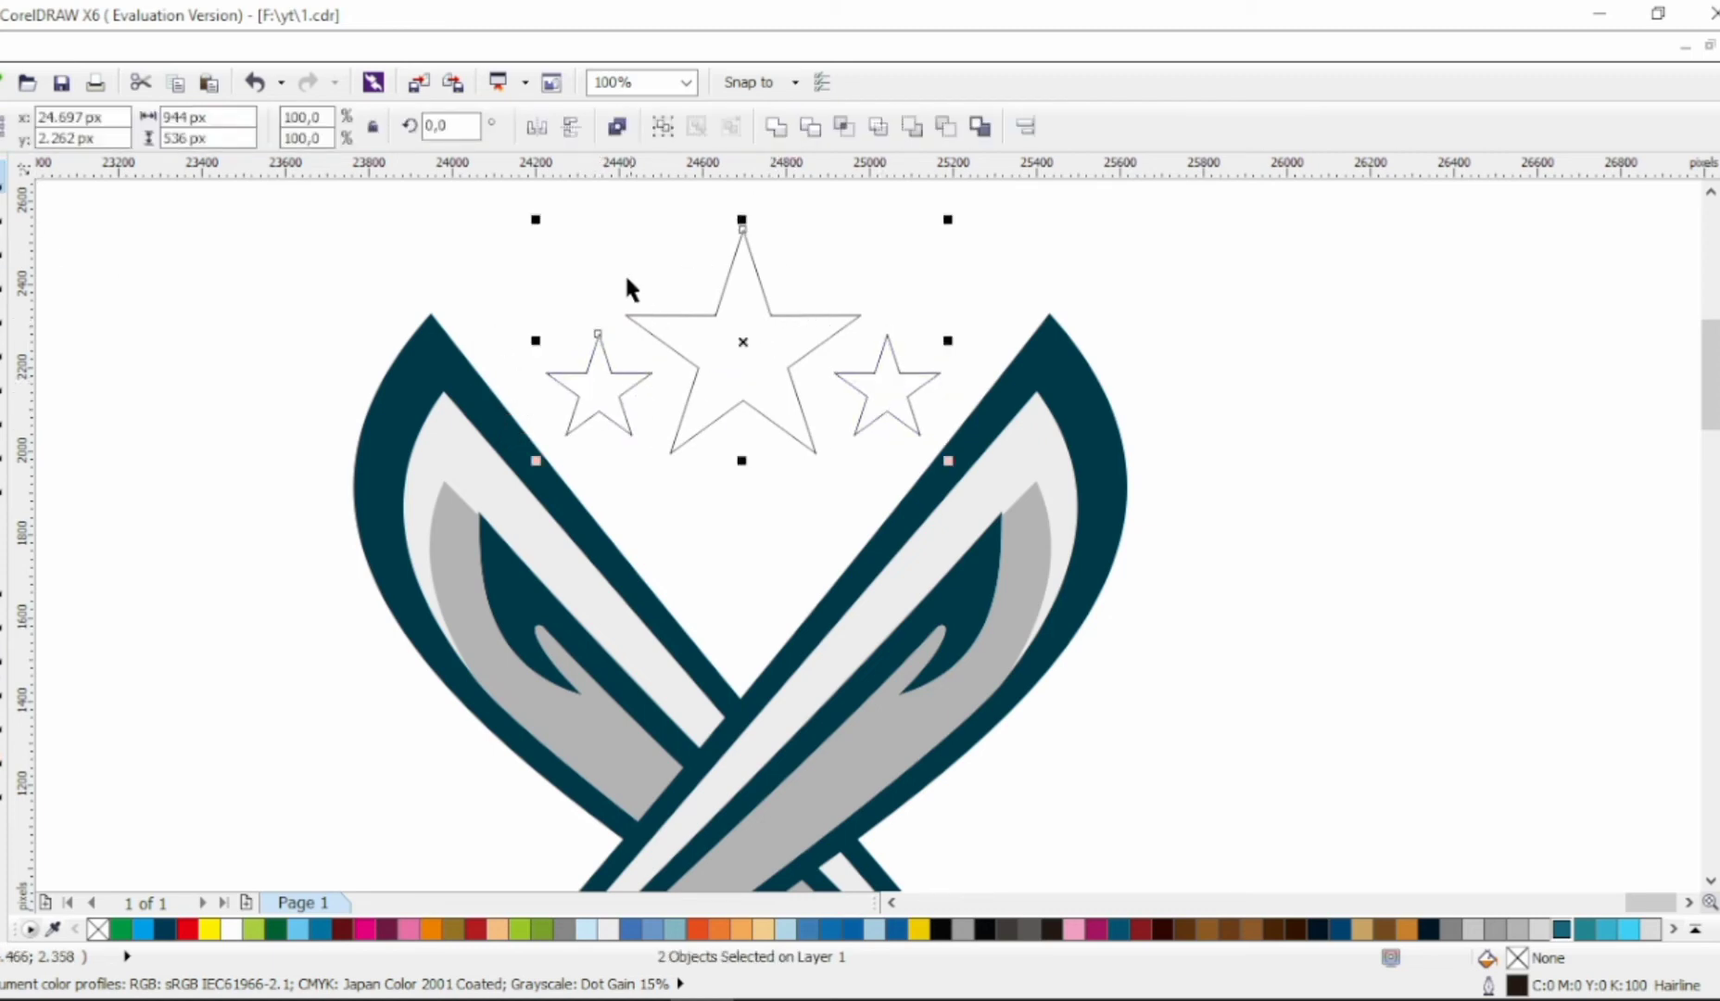
{"action": "left_click", "coordinate": [649, 352]}
{"action": "key", "text": "ctrl+a"}
{"action": "left_click", "coordinate": [775, 126]}
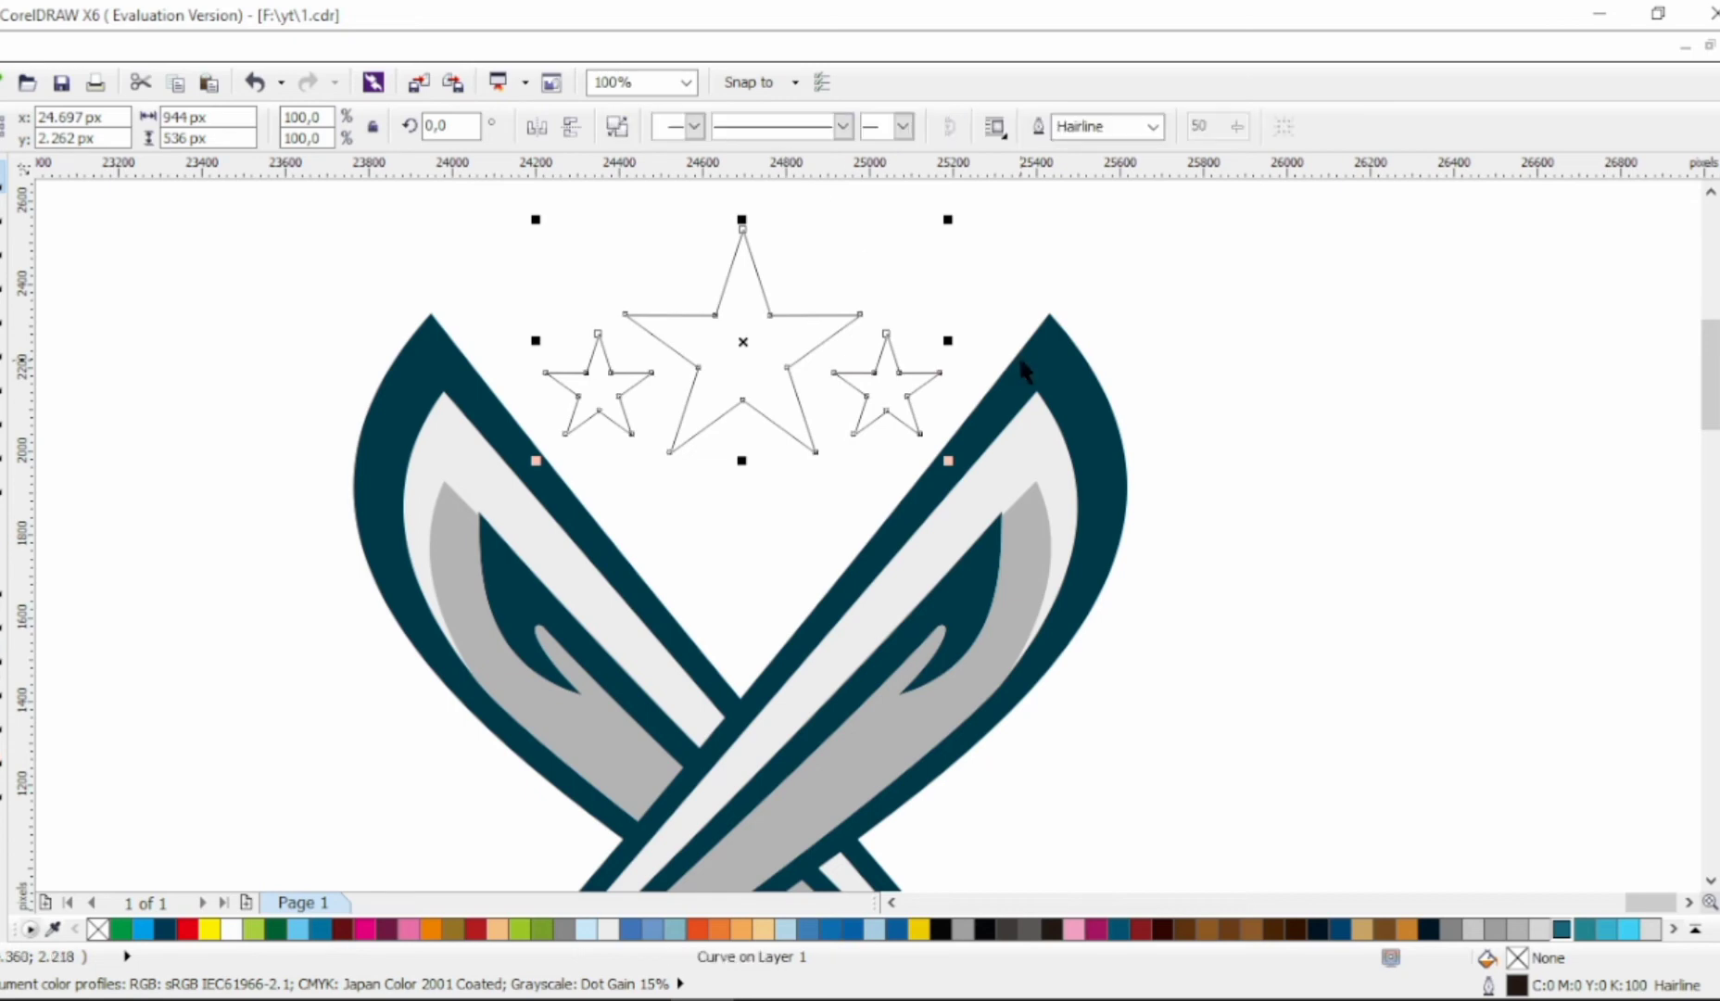
Align the welded stars horizontally to the centre of the front knife, whose blade points up to the right.
{"action": "left_click", "coordinate": [1023, 359], "text": "shift"}
{"action": "key", "text": "c"}
{"action": "left_click", "coordinate": [825, 391]}
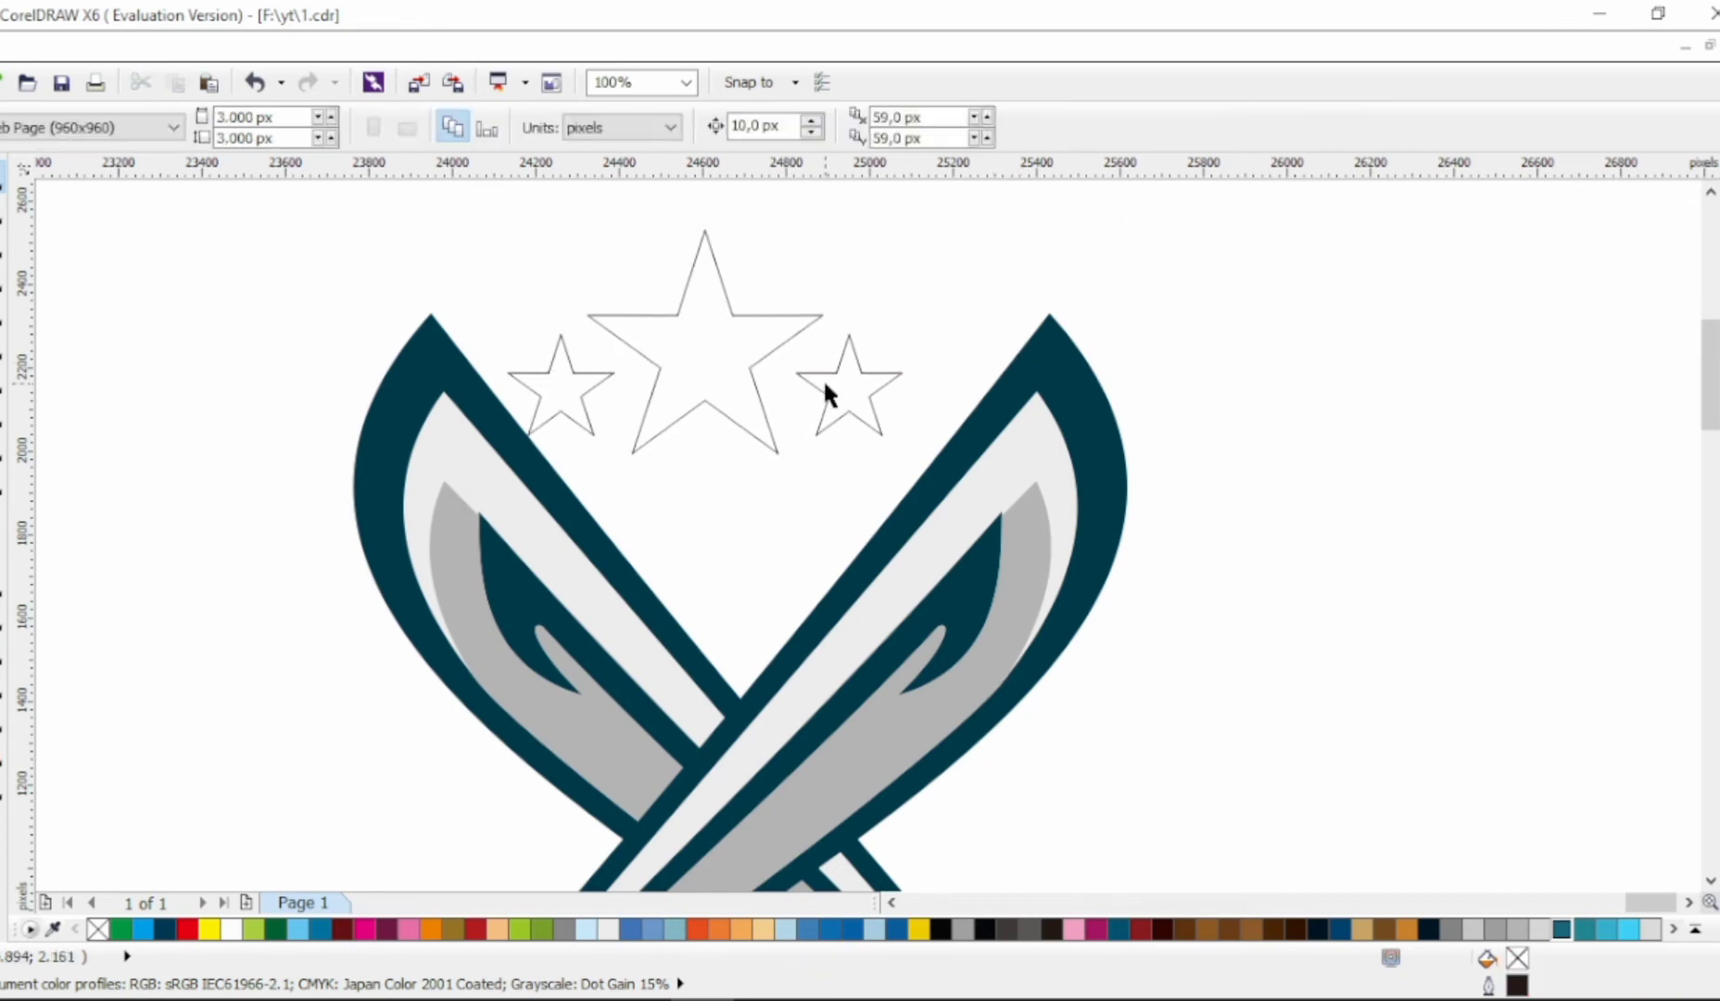
Group the two crossed knives and align the welded stars horizontally to the centre of the group.
{"action": "left_click", "coordinate": [577, 532]}
{"action": "key", "text": "ctrl+g"}
{"action": "key", "text": "ctrl+u"}
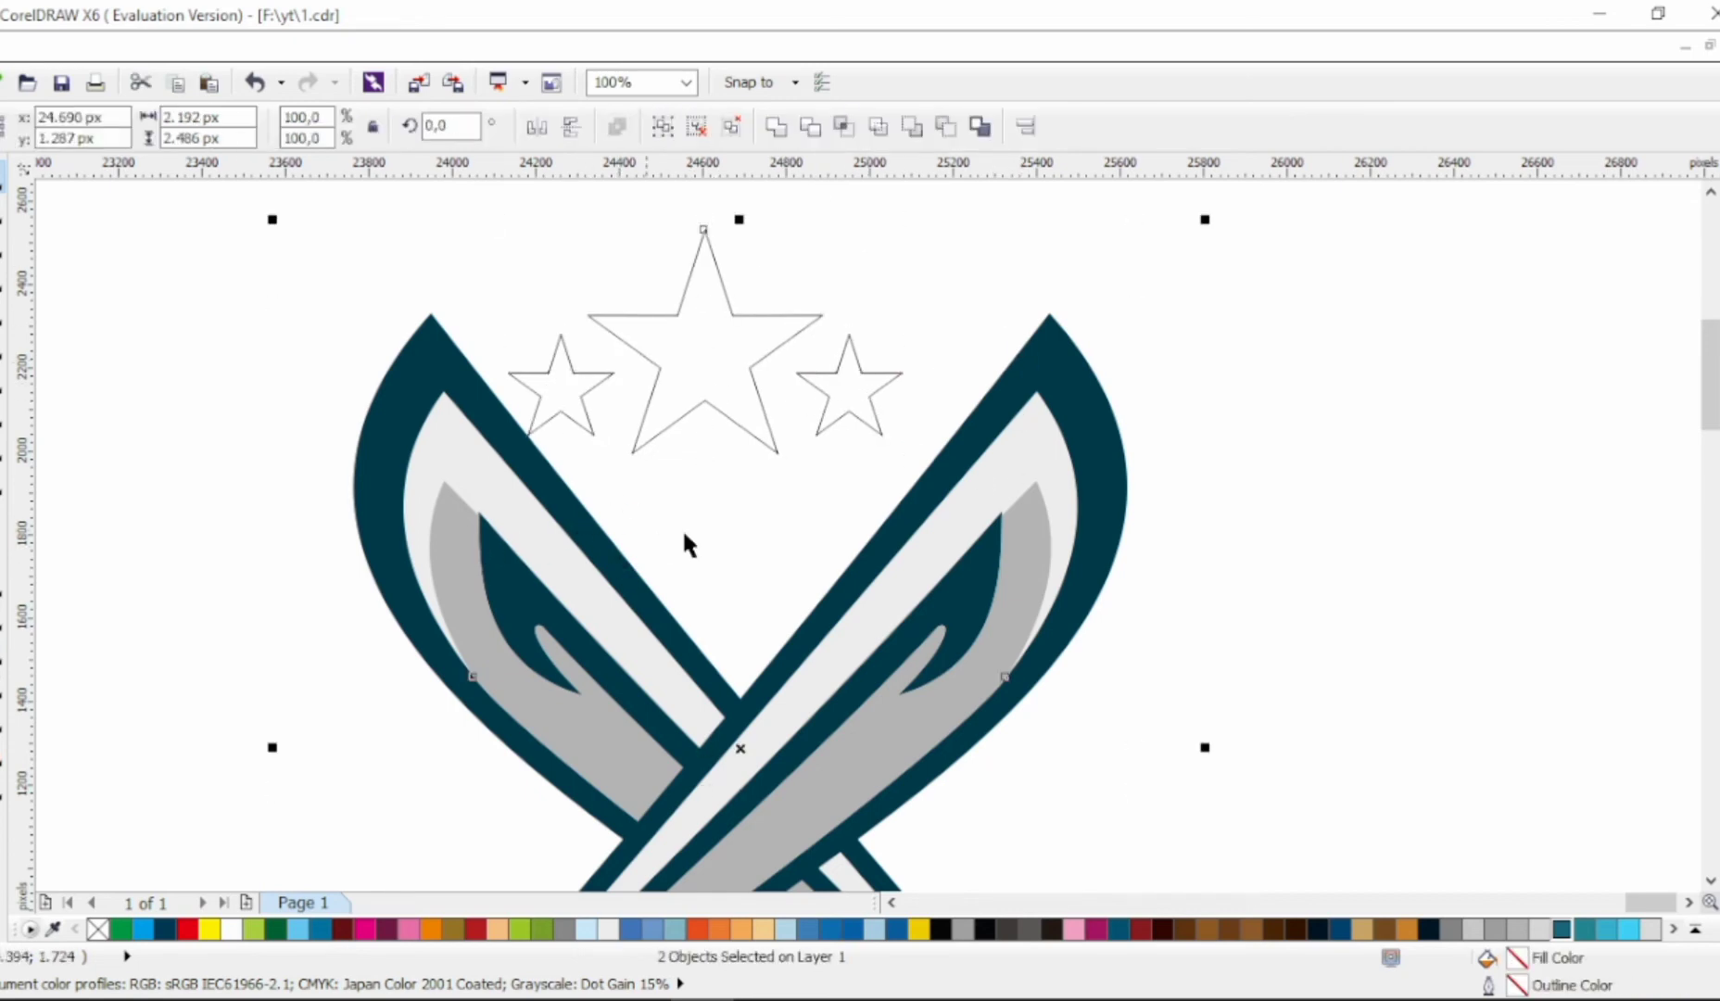
{"action": "key", "text": "c"}
{"action": "left_click", "coordinate": [806, 354]}
Copy the dark teal fill without an outline from the knife silhouettes to the welded stars.
{"action": "left_click_drag", "start_coordinate": [1078, 375], "coordinate": [741, 369]}
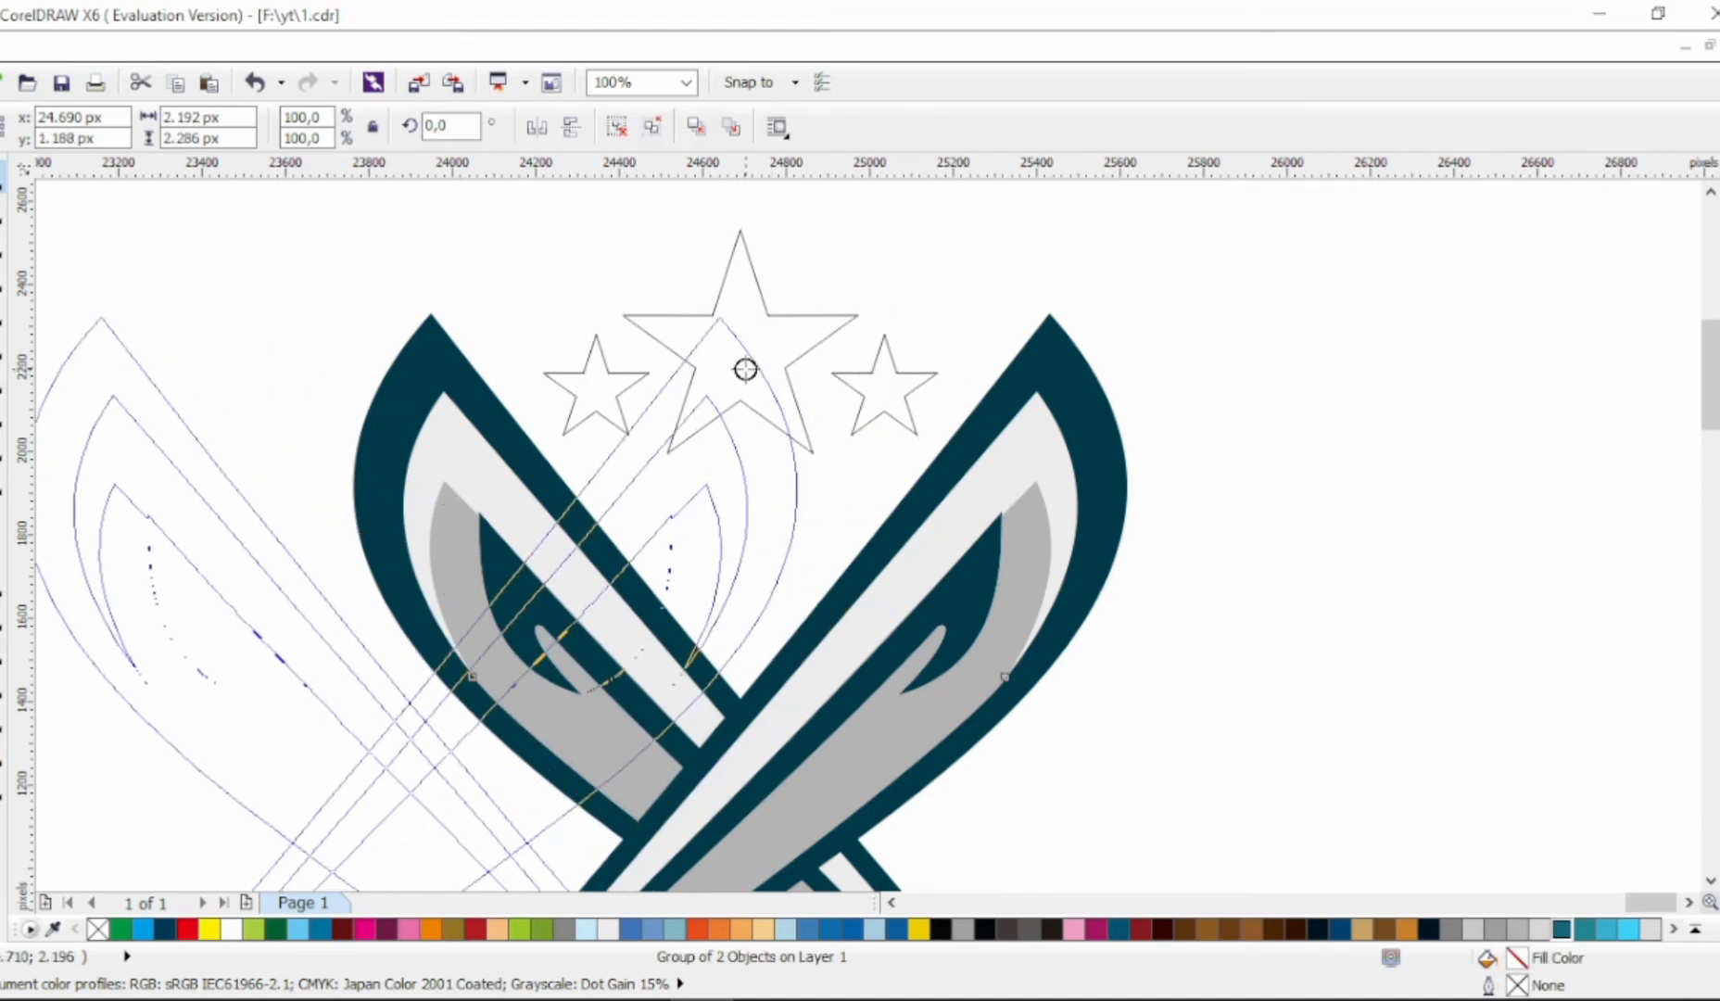
{"action": "left_click", "coordinate": [883, 507]}
{"action": "scroll", "coordinate": [883, 507], "scroll_direction": "down", "scroll_amount": 4}
{"action": "scroll", "coordinate": [878, 654], "scroll_direction": "up", "scroll_amount": 1}
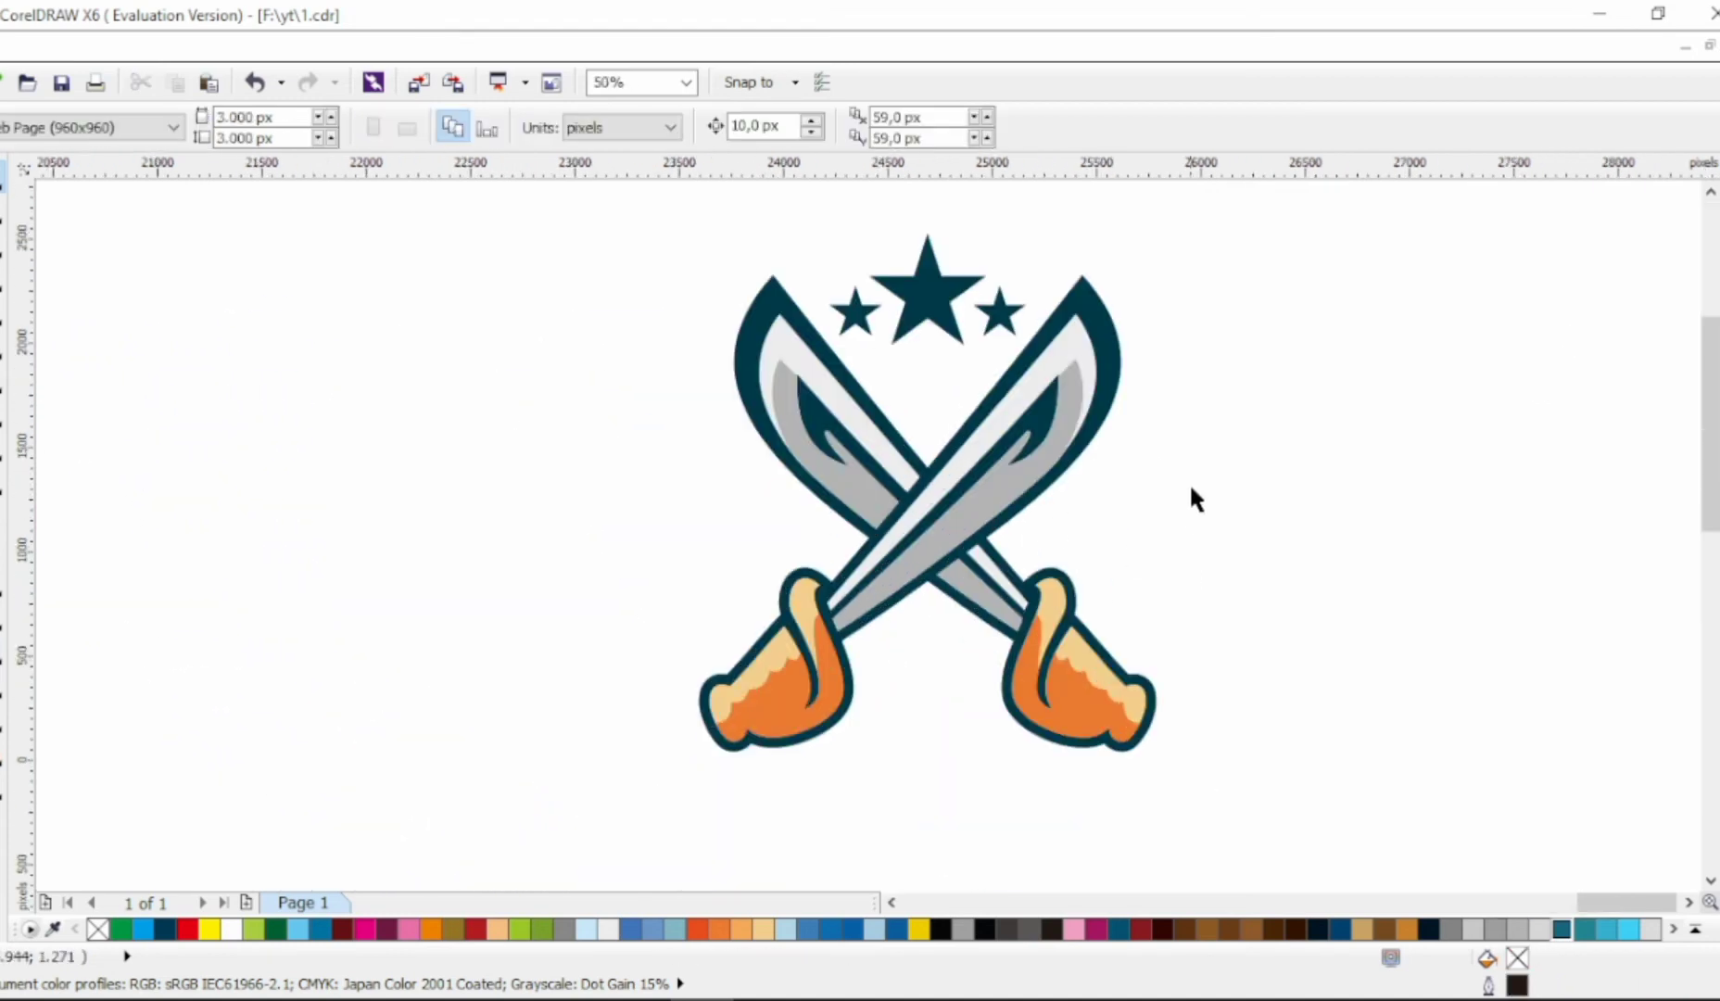
Draw the left half of a shield as an open three-node curve about 1,110 × 1,869 px, bowing its top and side edges.
{"action": "key", "text": "F10"}
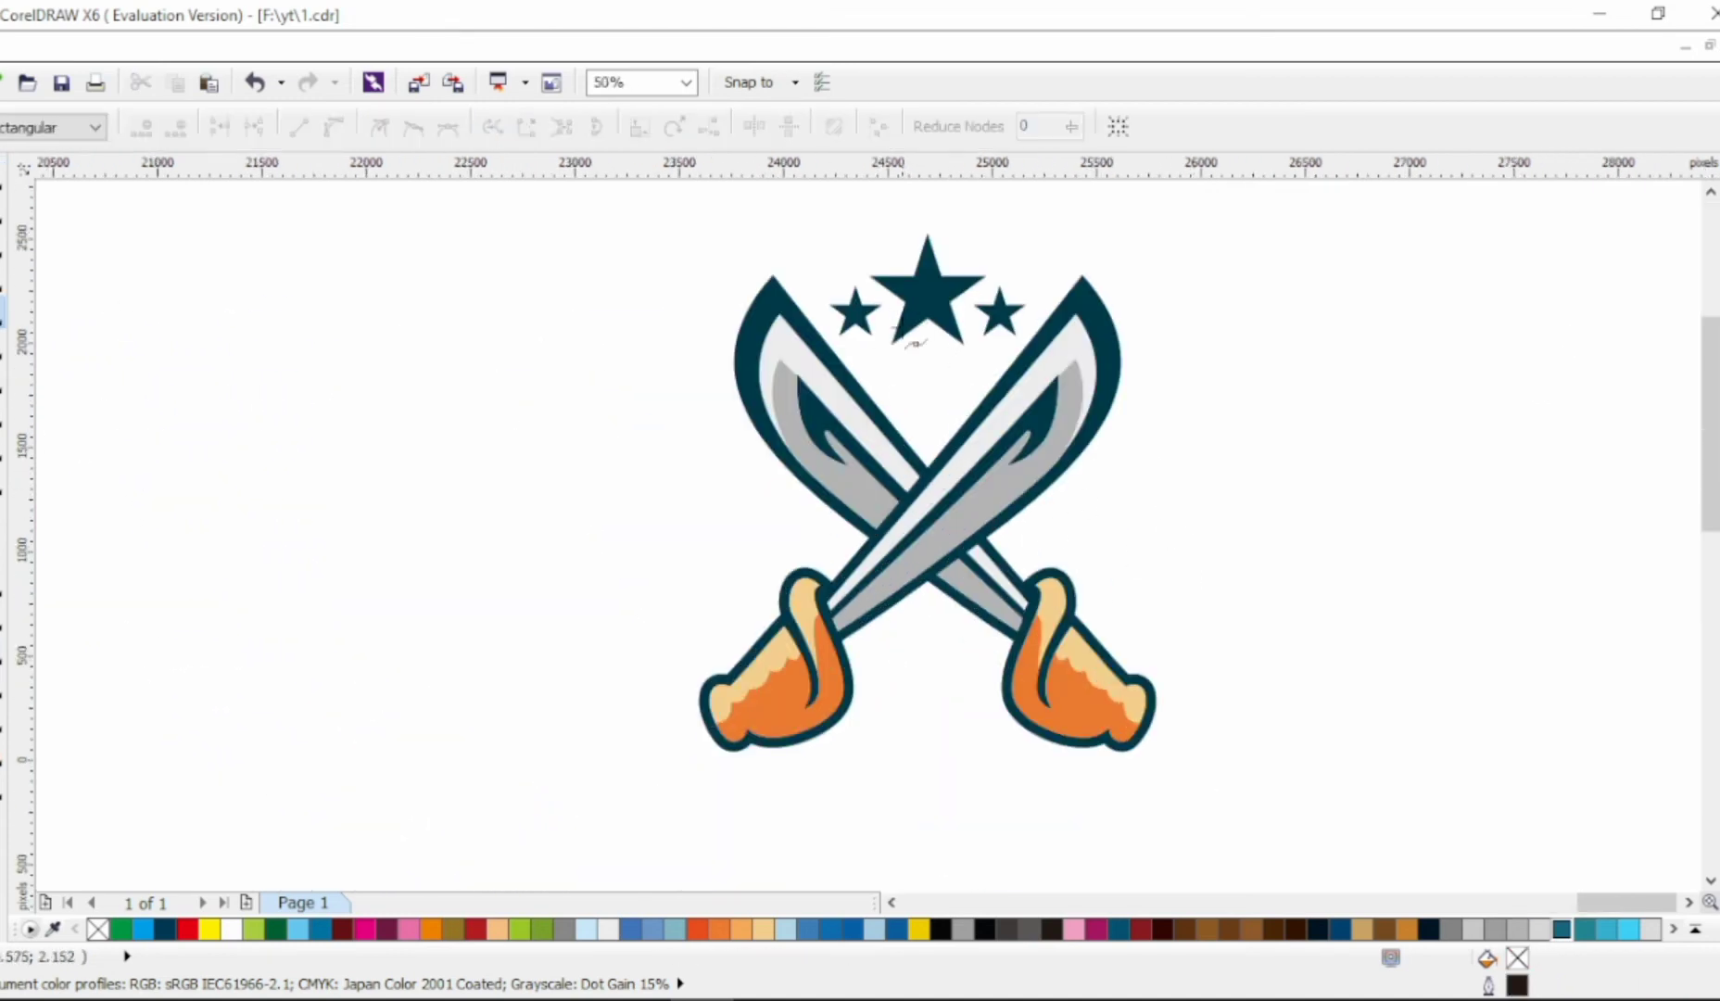
{"action": "left_click_drag", "start_coordinate": [698, 411], "coordinate": [908, 739]}
{"action": "left_click_drag", "start_coordinate": [793, 398], "coordinate": [799, 417]}
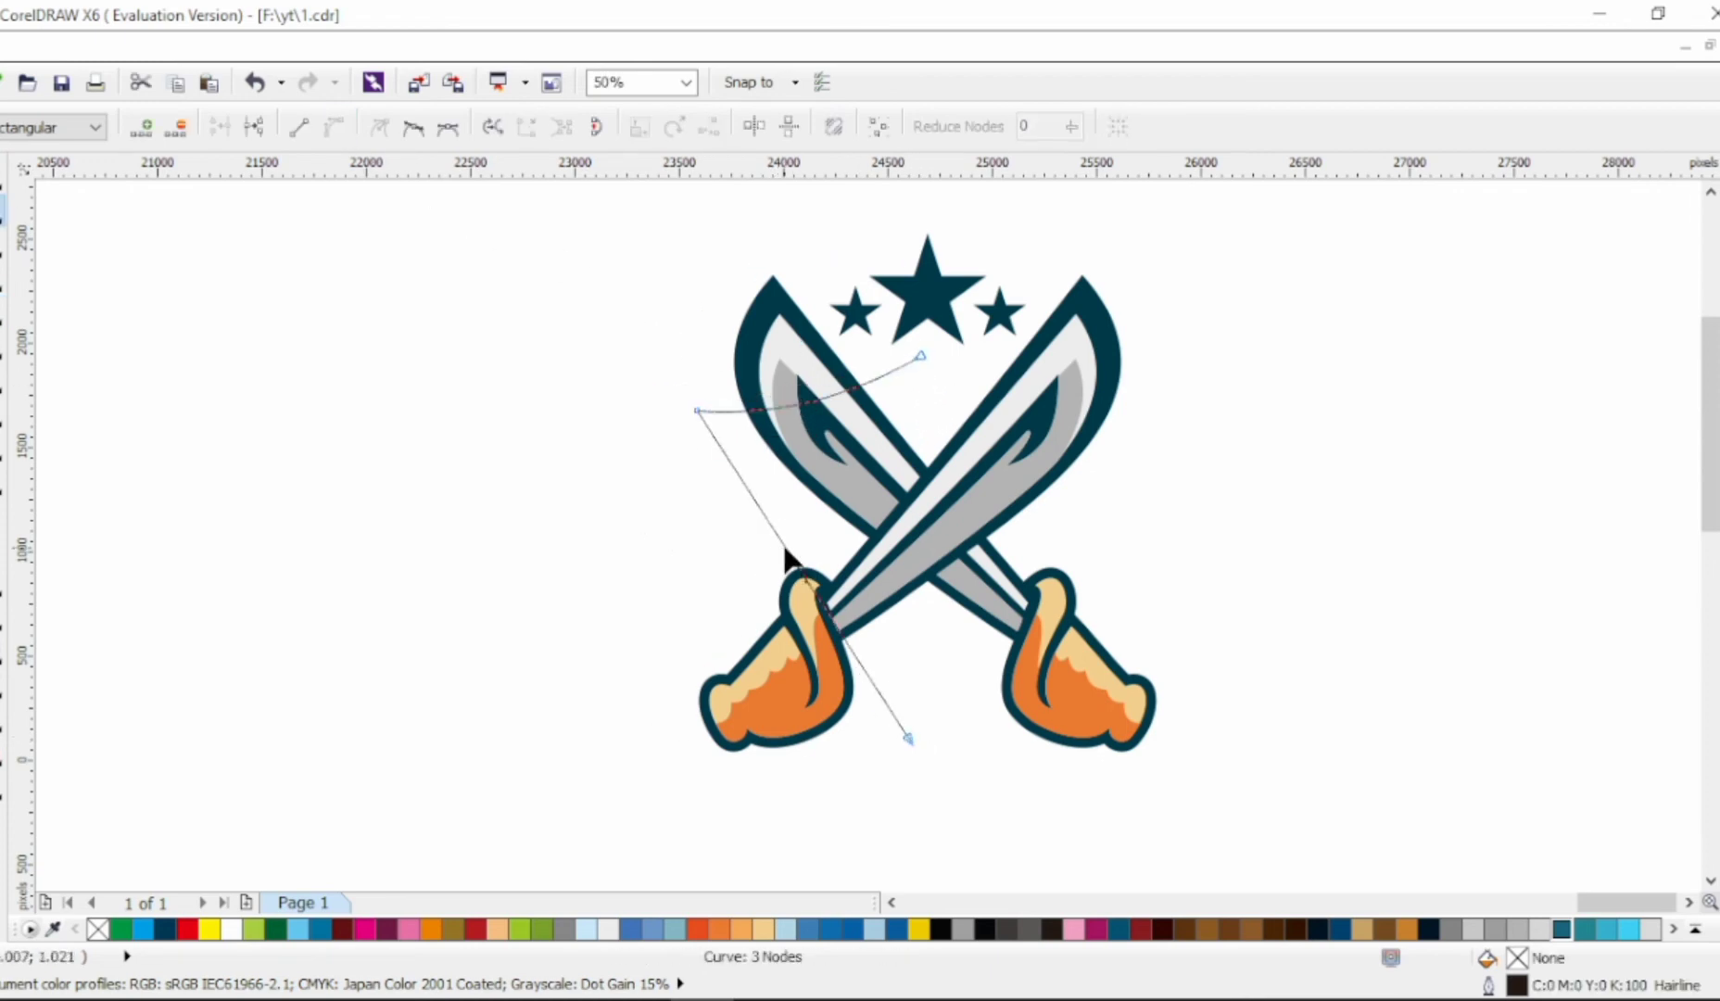
{"action": "left_click_drag", "start_coordinate": [787, 568], "coordinate": [928, 747]}
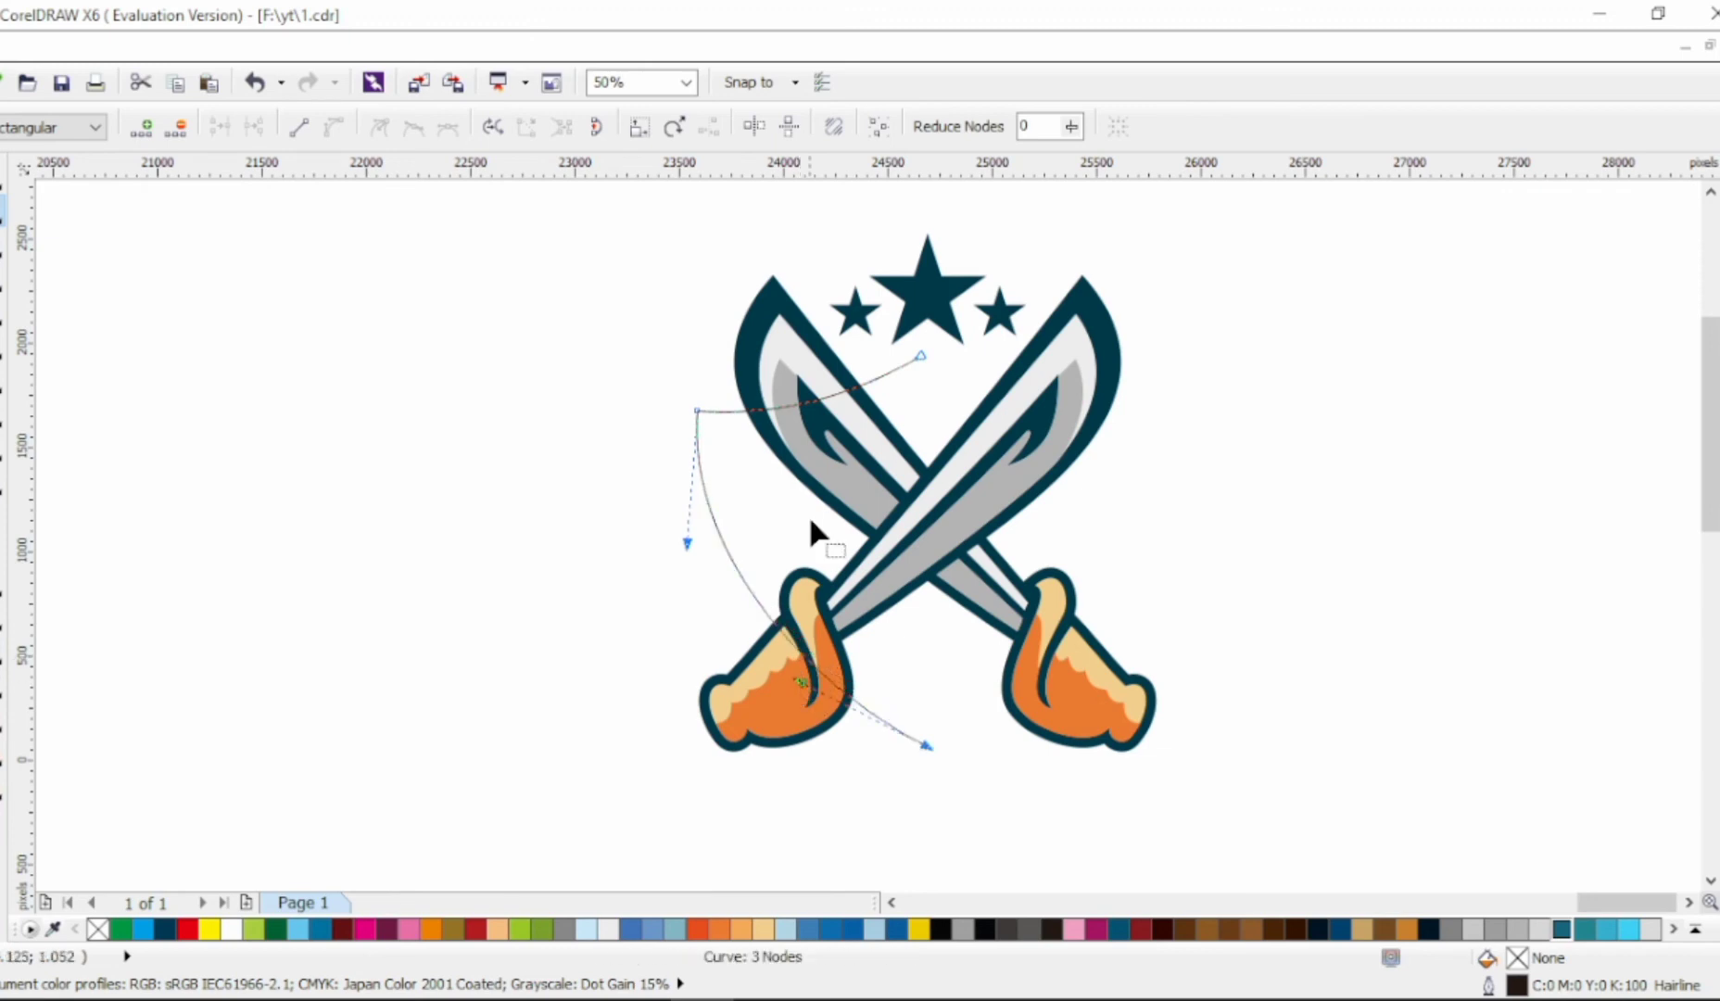
Duplicate the half-shield curve, mirror the copy horizontally and place it on the right so both halves form a shield.
{"action": "key", "text": "space"}
{"action": "key", "text": "ctrl+d"}
{"action": "key", "text": "shift+F10"}
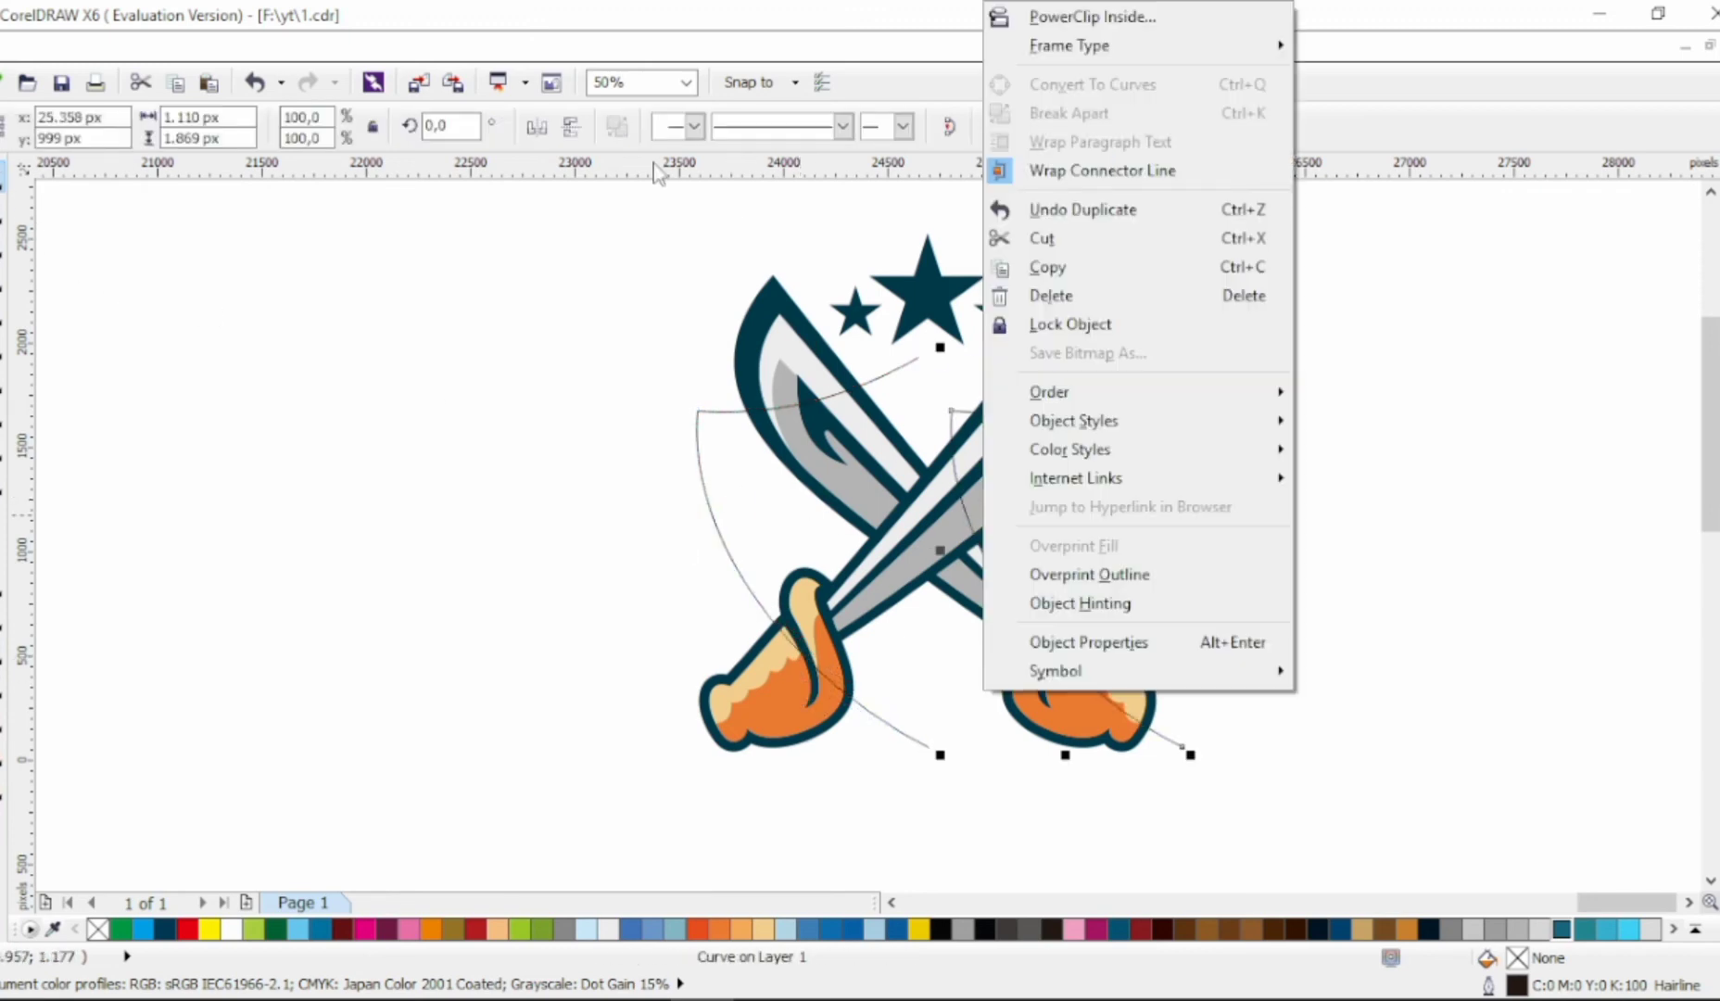
{"action": "key", "text": "Escape"}
{"action": "left_click", "coordinate": [536, 127]}
{"action": "left_click_drag", "start_coordinate": [978, 384], "coordinate": [959, 384]}
Combine the two half-shield curves and join their end nodes at the top and bottom tips into a closed shield.
{"action": "left_click", "coordinate": [892, 413], "text": "shift"}
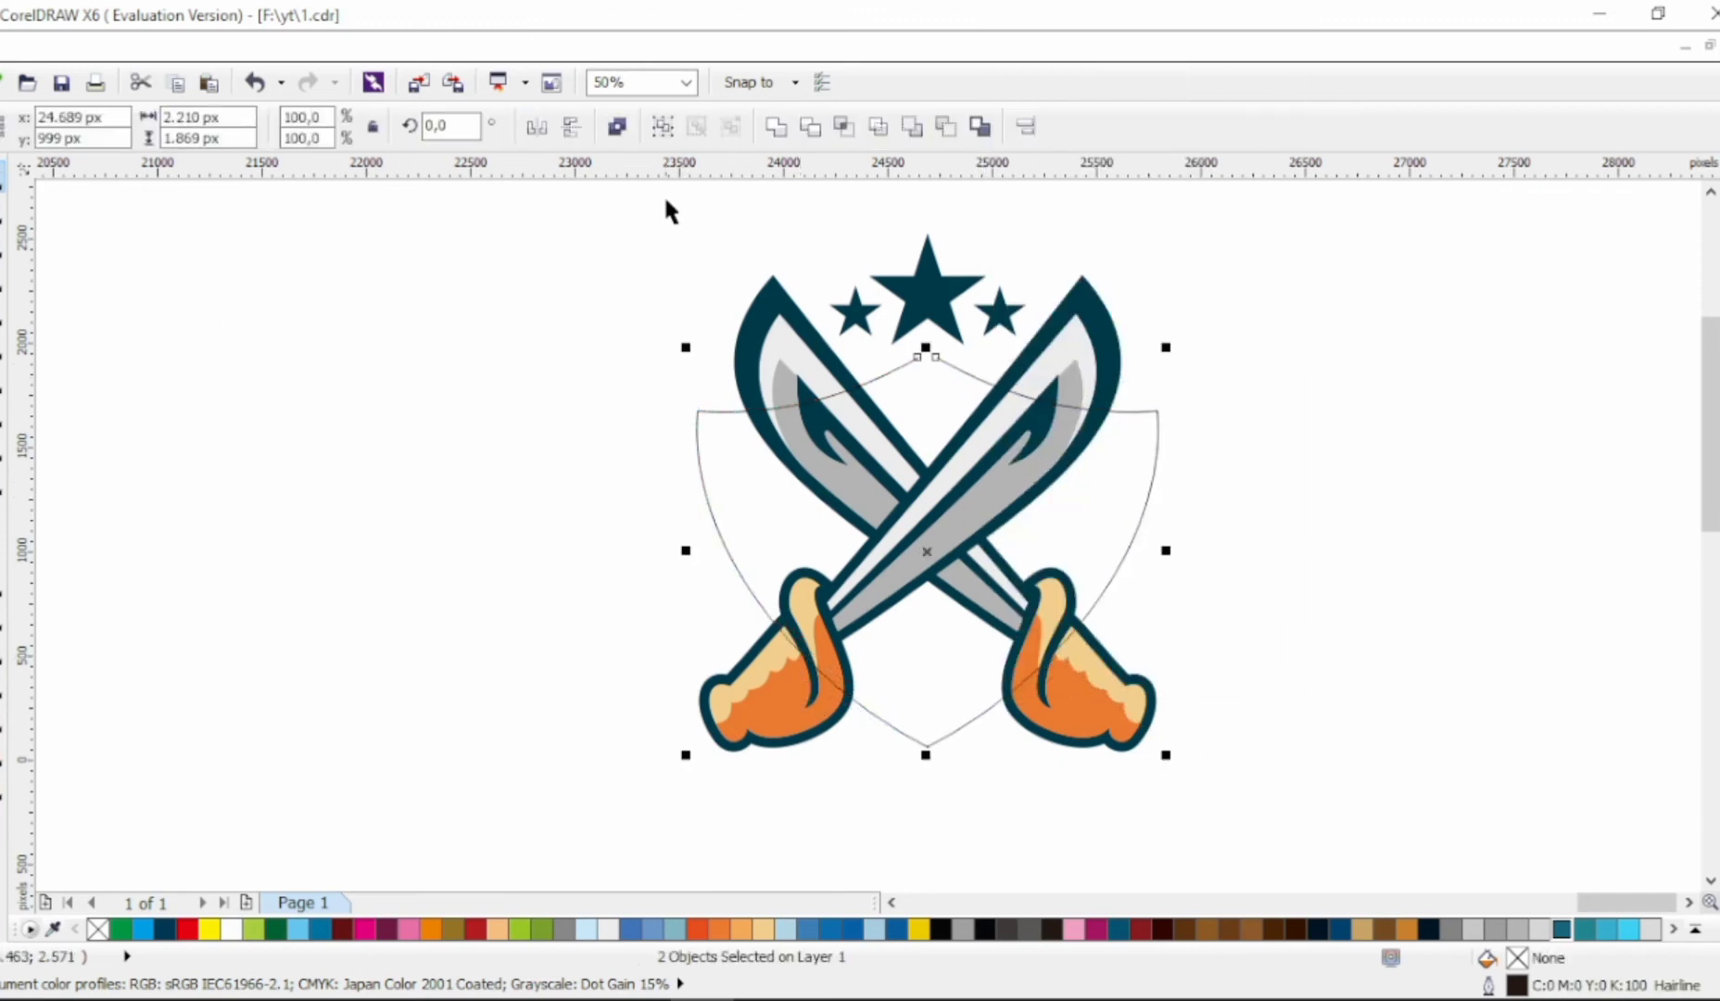
{"action": "left_click", "coordinate": [617, 127]}
{"action": "key", "text": "F10"}
{"action": "left_click", "coordinate": [928, 753]}
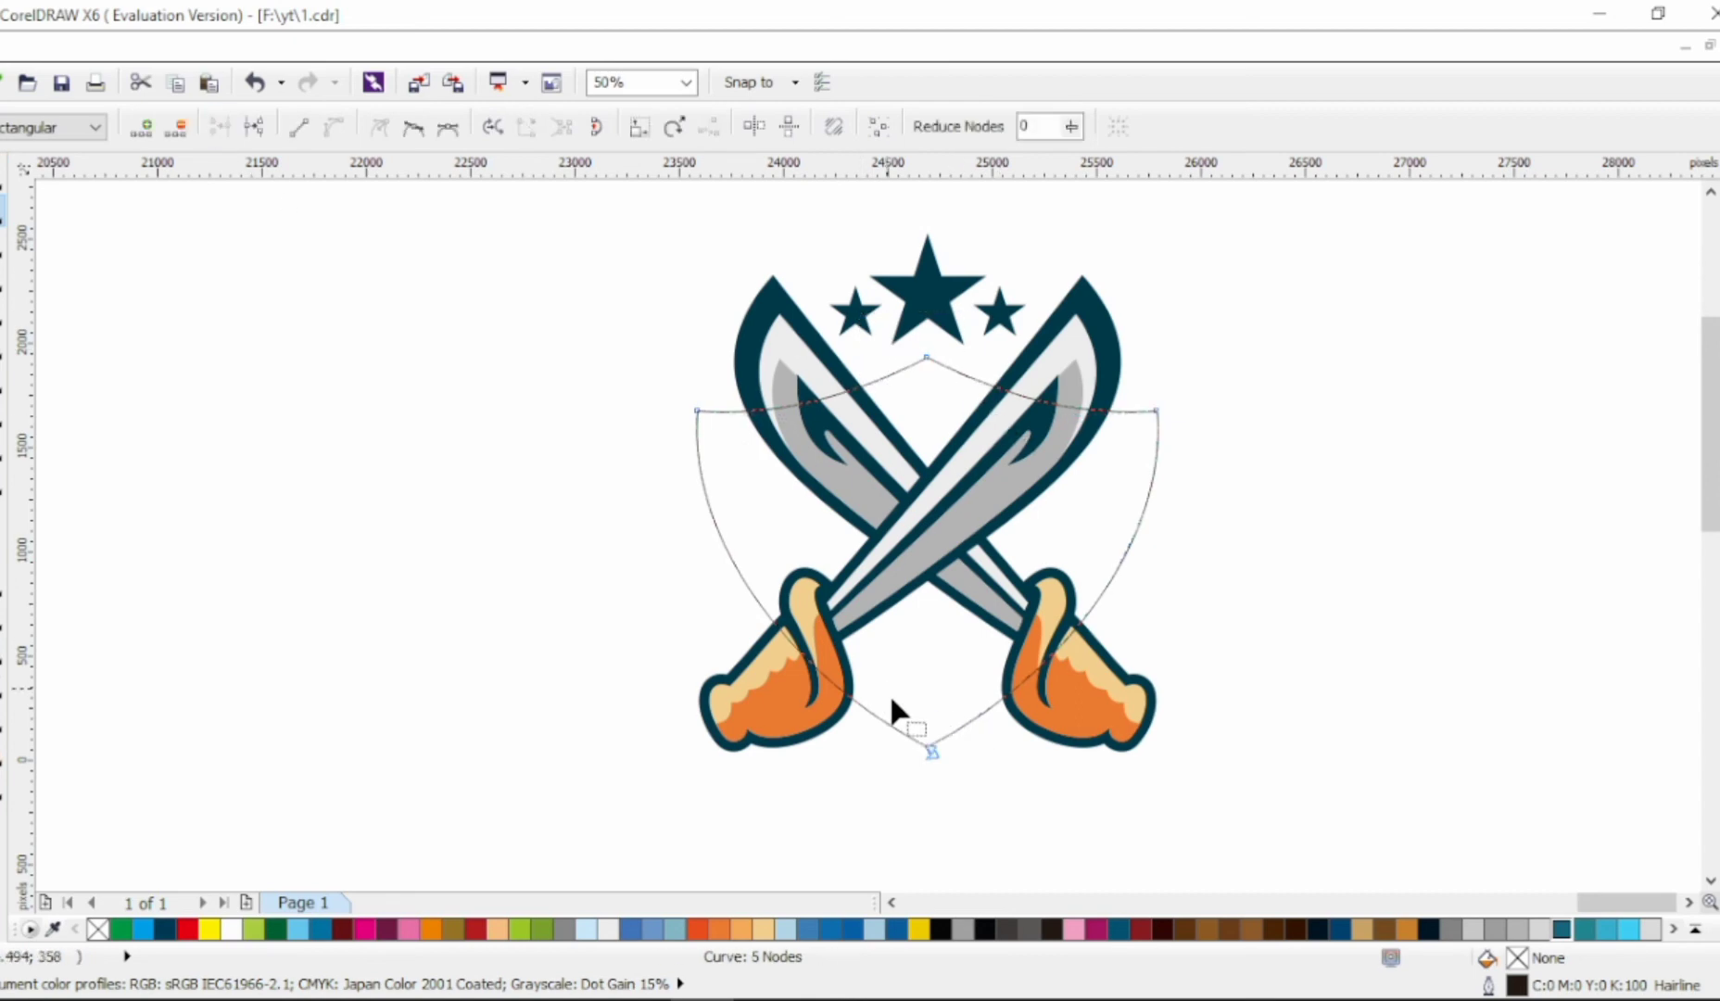
{"action": "left_click", "coordinate": [219, 130]}
{"action": "key", "text": "space"}
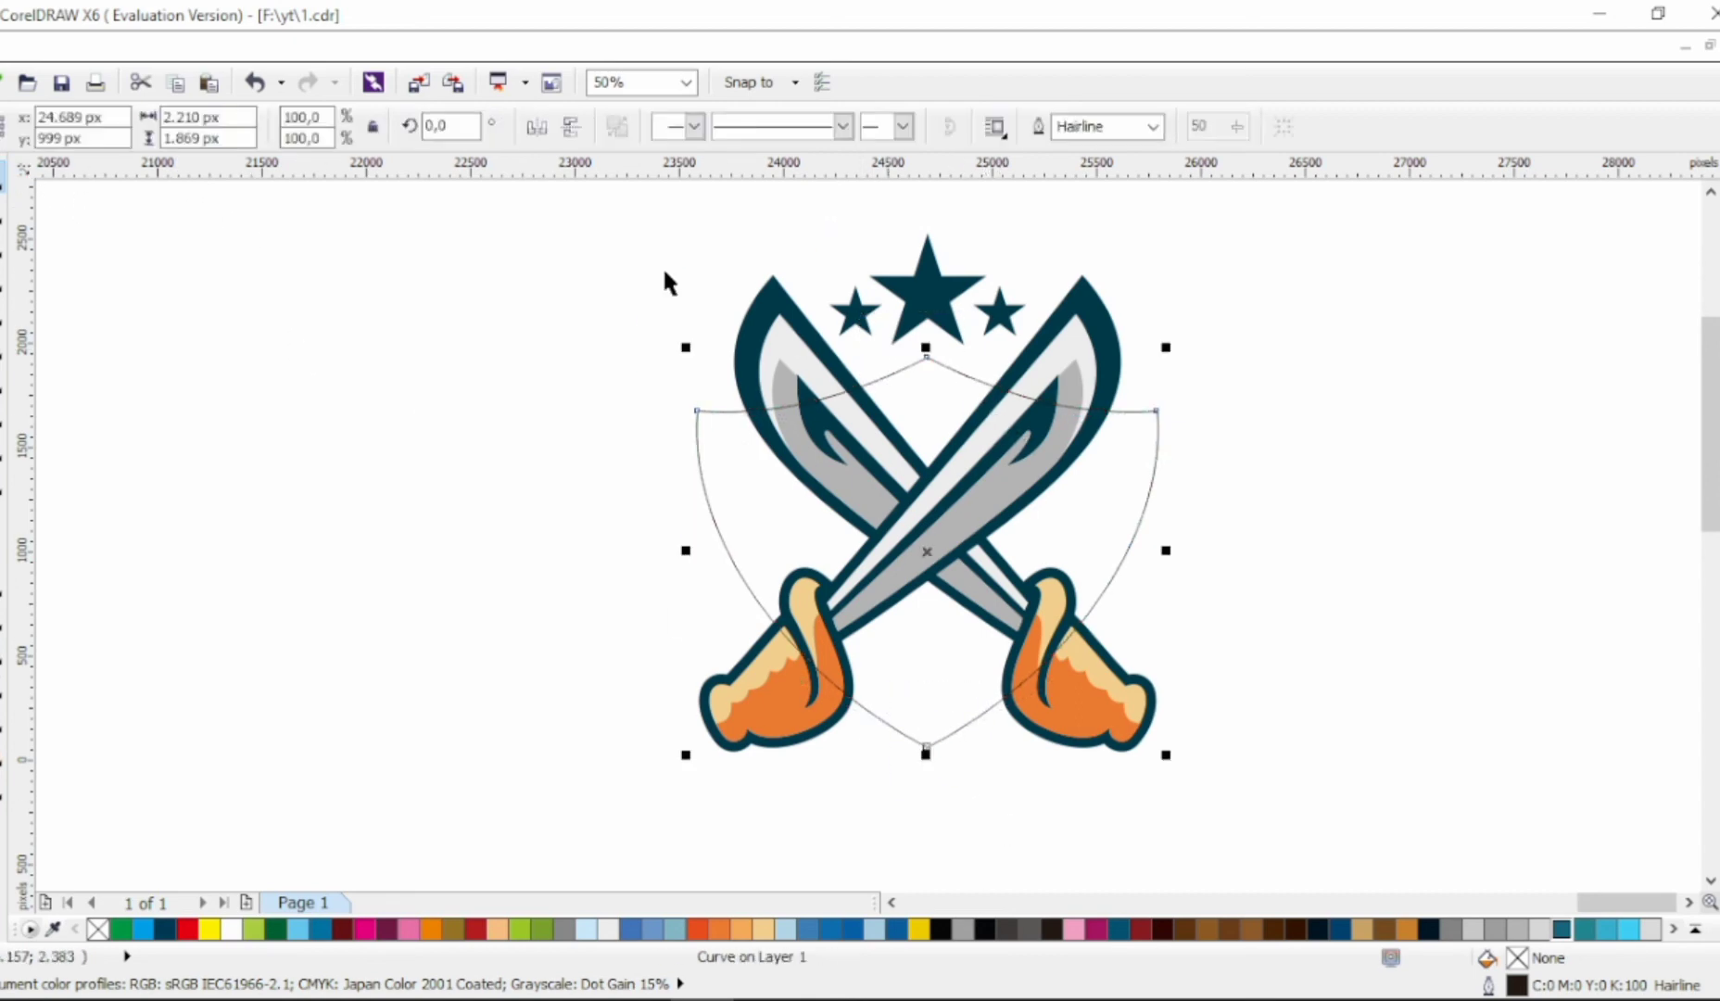
Centre the shield on the knives and create a concentric smaller copy of about 1,720 × 1,455 px.
{"action": "left_click", "coordinate": [820, 347], "text": "shift"}
{"action": "left_click", "coordinate": [1210, 356]}
{"action": "left_click", "coordinate": [1156, 426]}
{"action": "left_click_drag", "start_coordinate": [1166, 347], "coordinate": [1093, 448]}
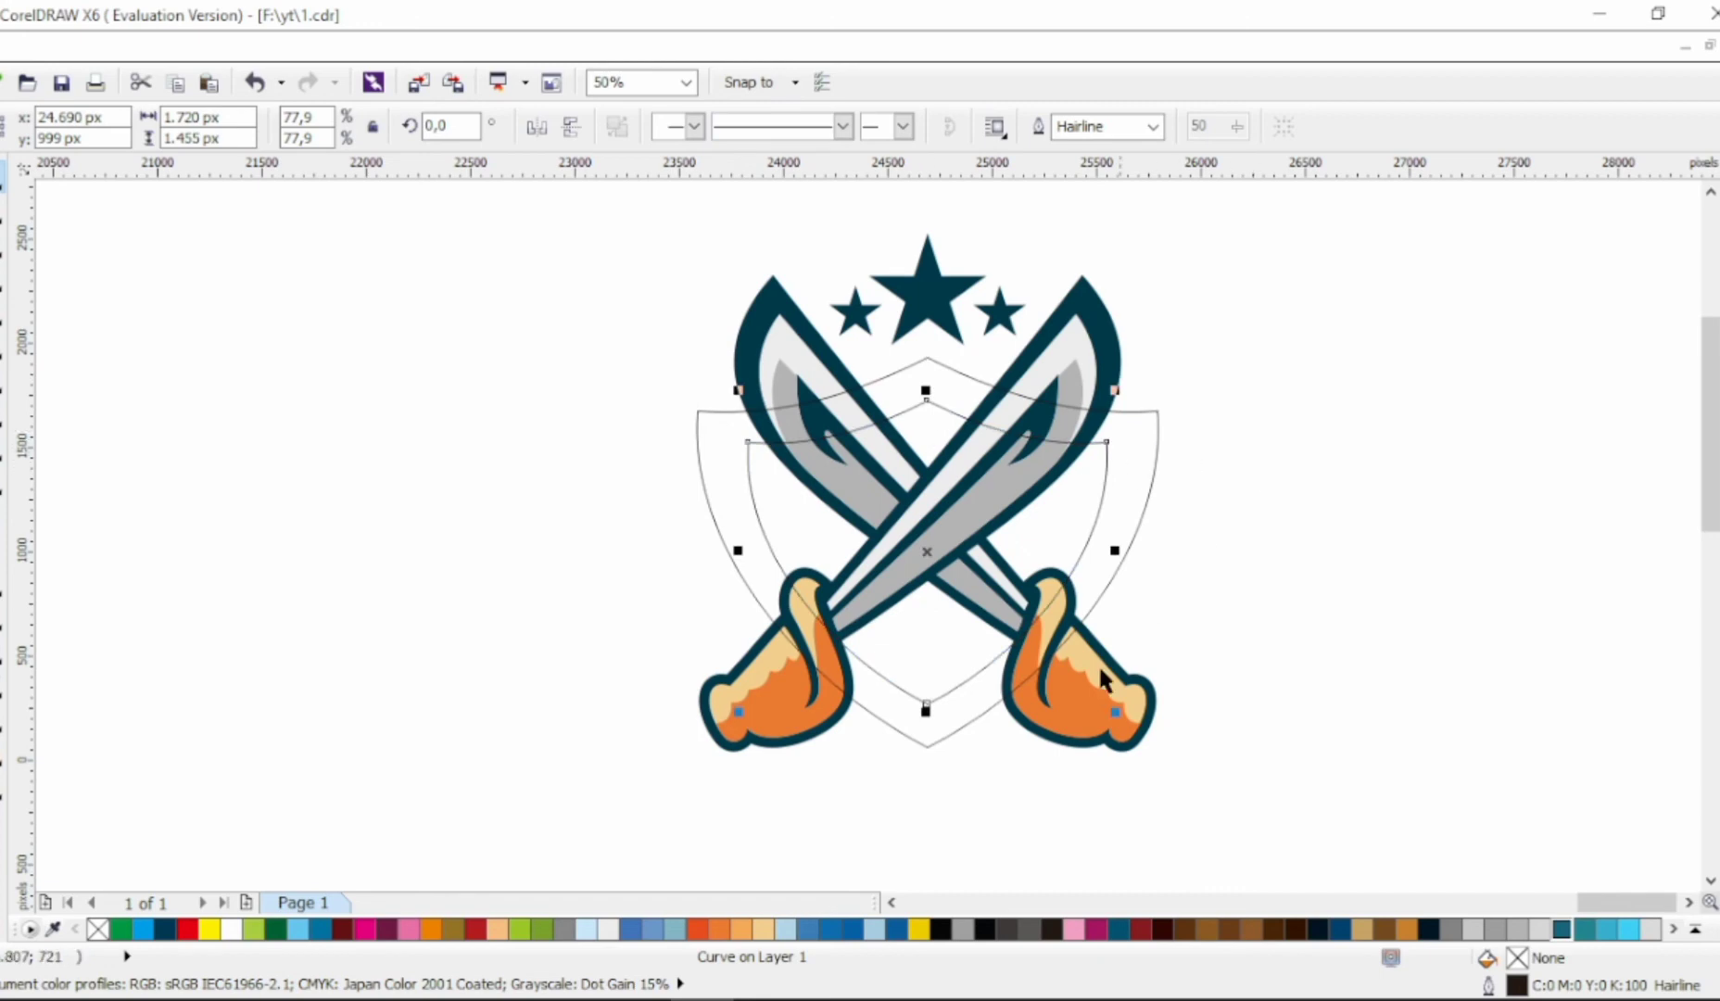
Send both shields behind the knives and fill the inner shield with dark teal and no outline.
{"action": "left_click", "coordinate": [1150, 452], "text": "shift"}
{"action": "left_click", "coordinate": [1121, 496]}
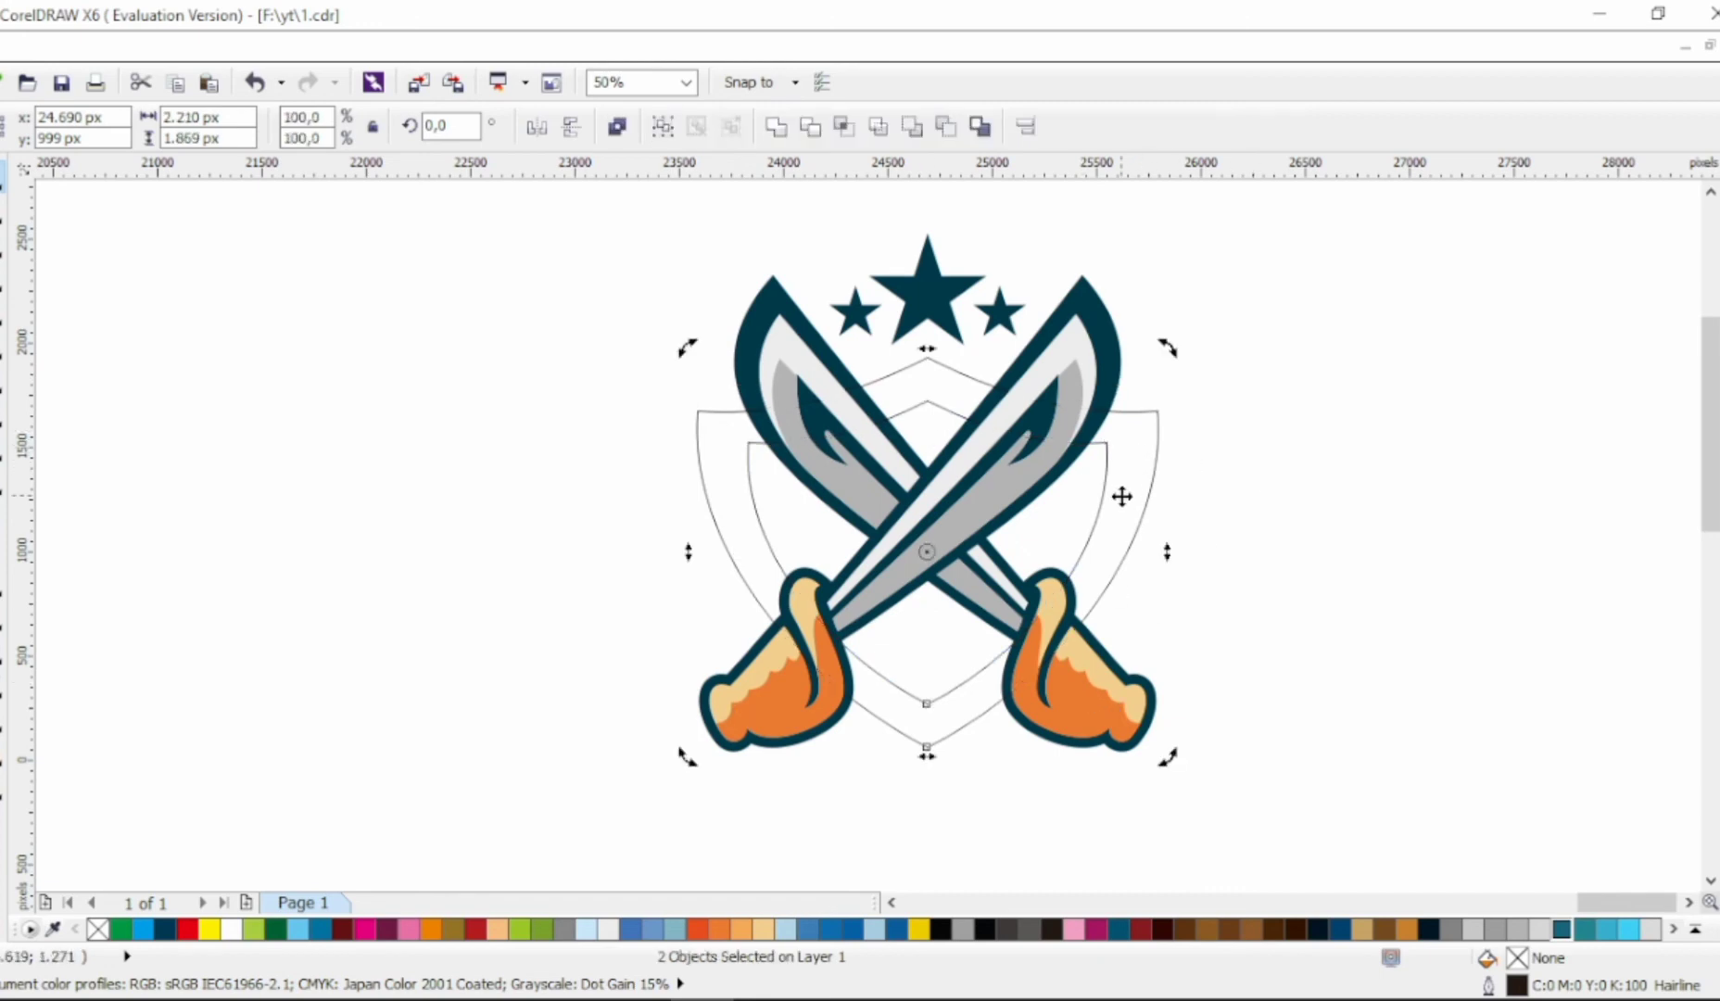
{"action": "left_click", "coordinate": [1299, 511]}
{"action": "left_click_drag", "start_coordinate": [1103, 436], "coordinate": [1099, 468]}
{"action": "left_click", "coordinate": [1205, 610]}
{"action": "left_click", "coordinate": [1134, 486]}
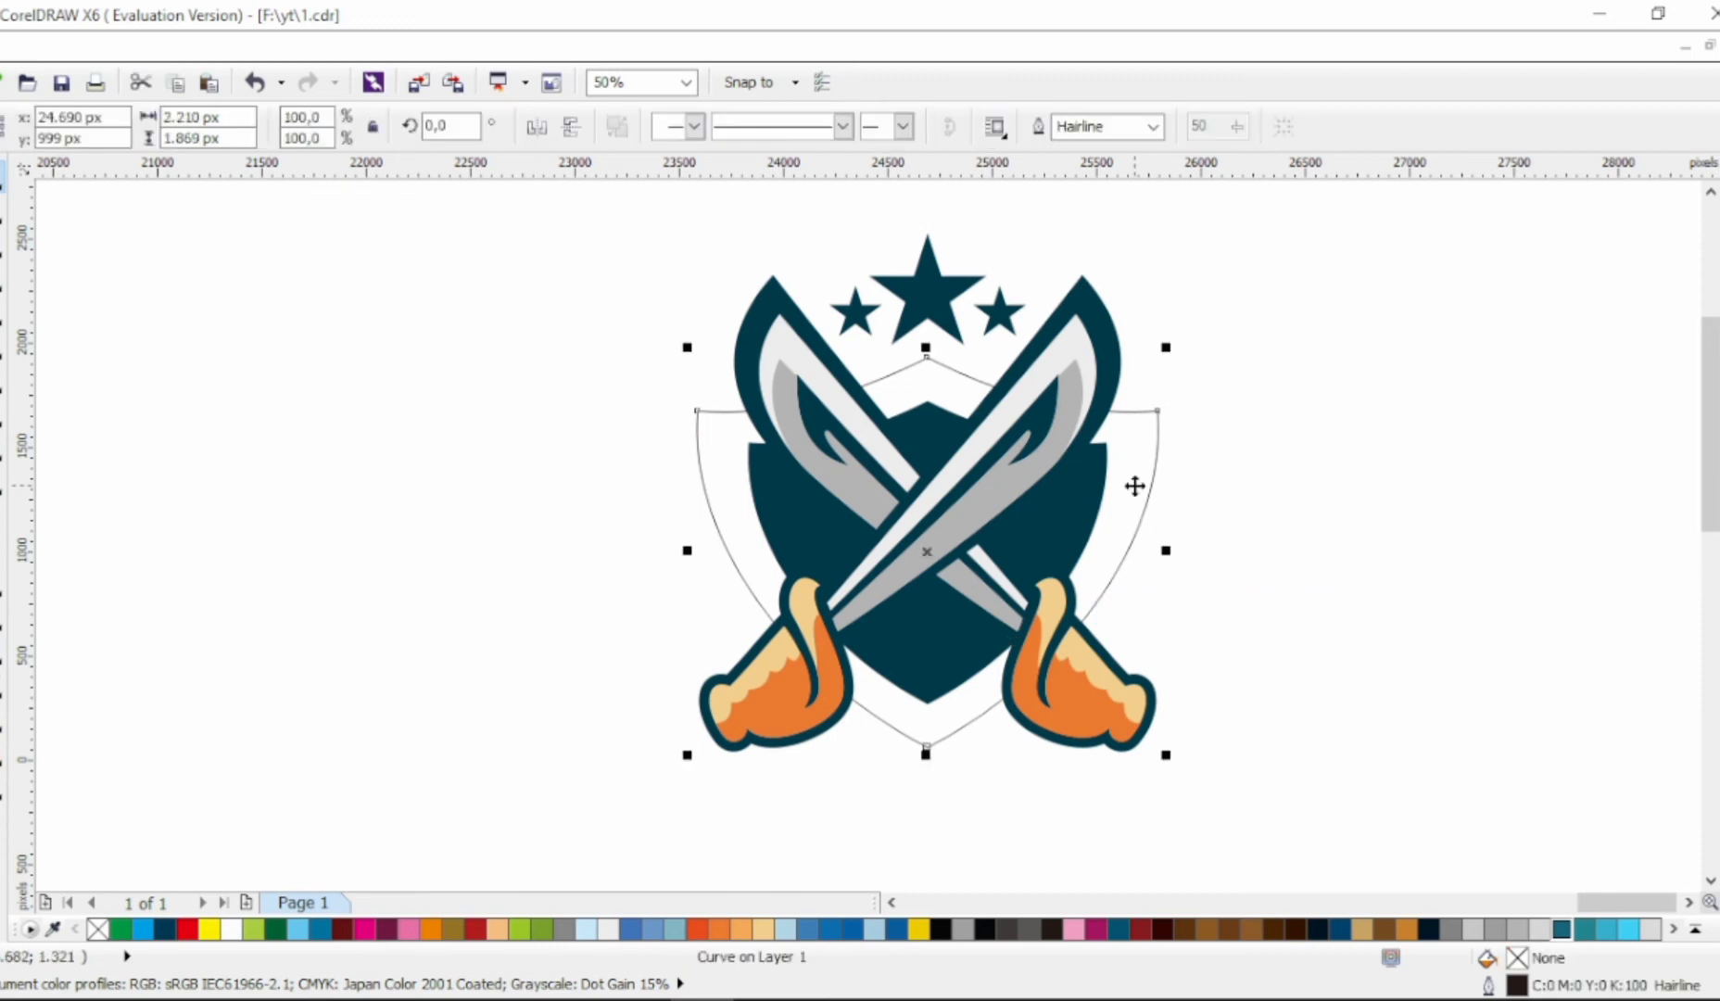
{"action": "left_click", "coordinate": [1218, 556]}
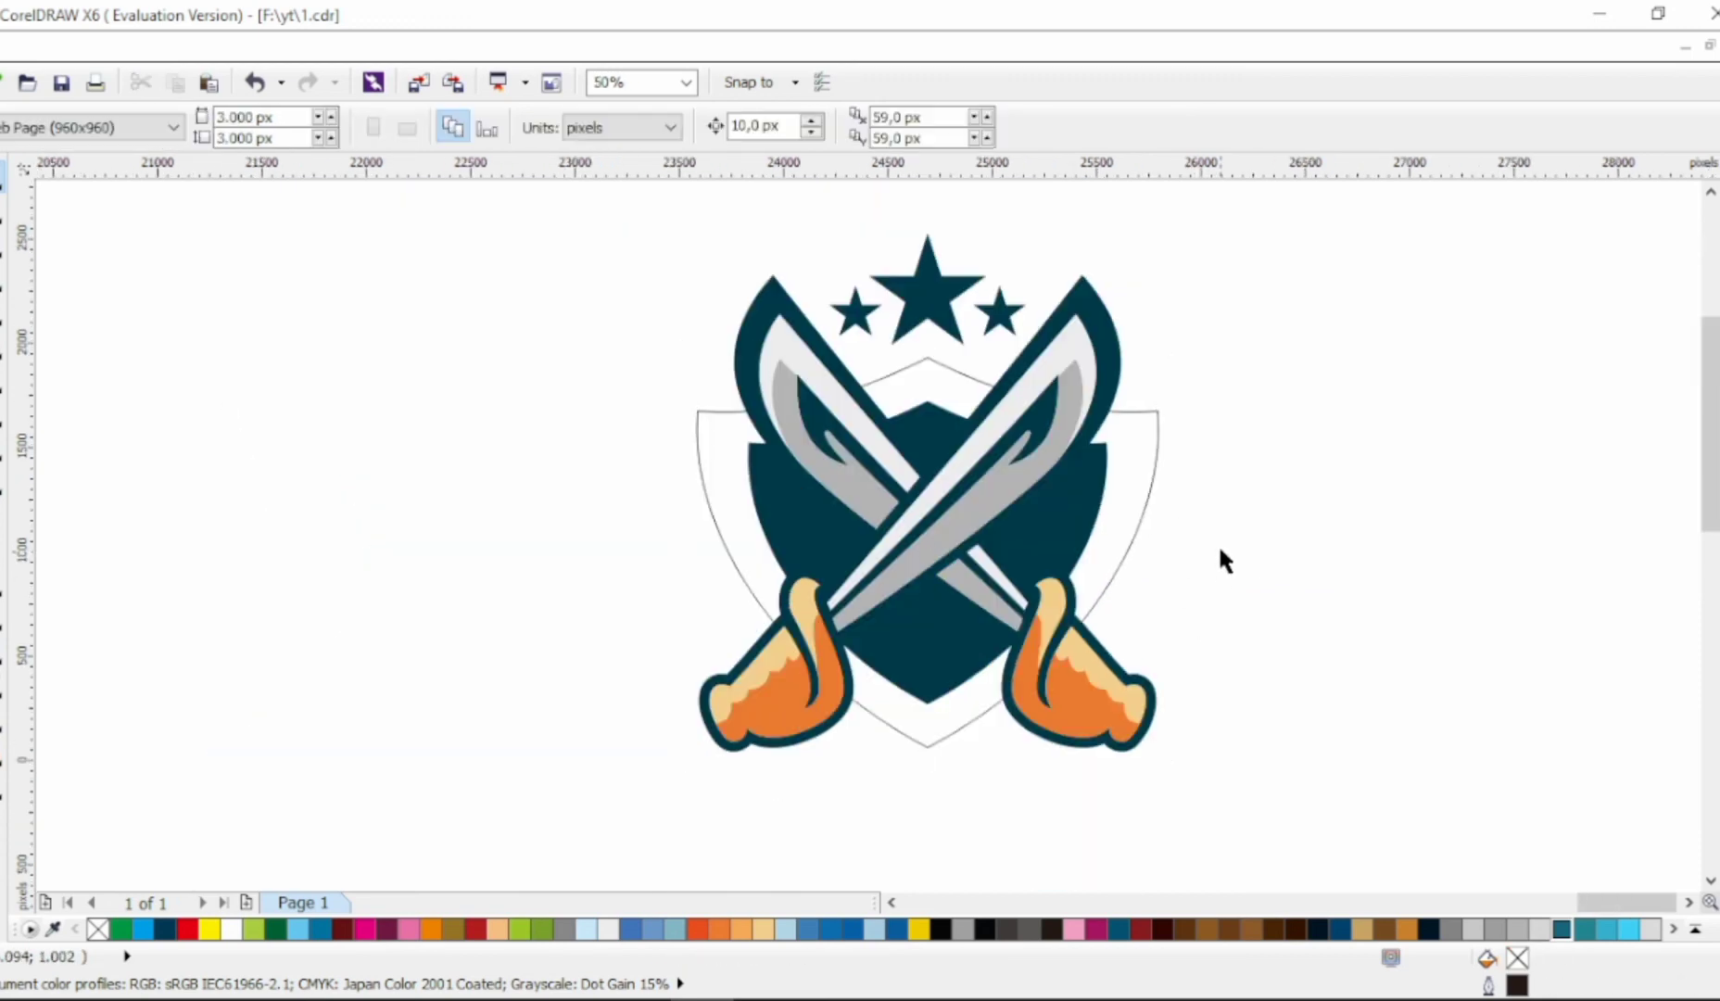
Create a concentric enlarged copy of the outer shield at about 2,446 × 2,069 px and fill the middle shield white.
{"action": "left_click", "coordinate": [1128, 446]}
{"action": "mouse_move", "coordinate": [1166, 346]}
{"action": "left_mouse_down"}
{"action": "mouse_move", "coordinate": [1203, 338]}
{"action": "mouse_move", "coordinate": [1192, 326]}
{"action": "left_mouse_up"}
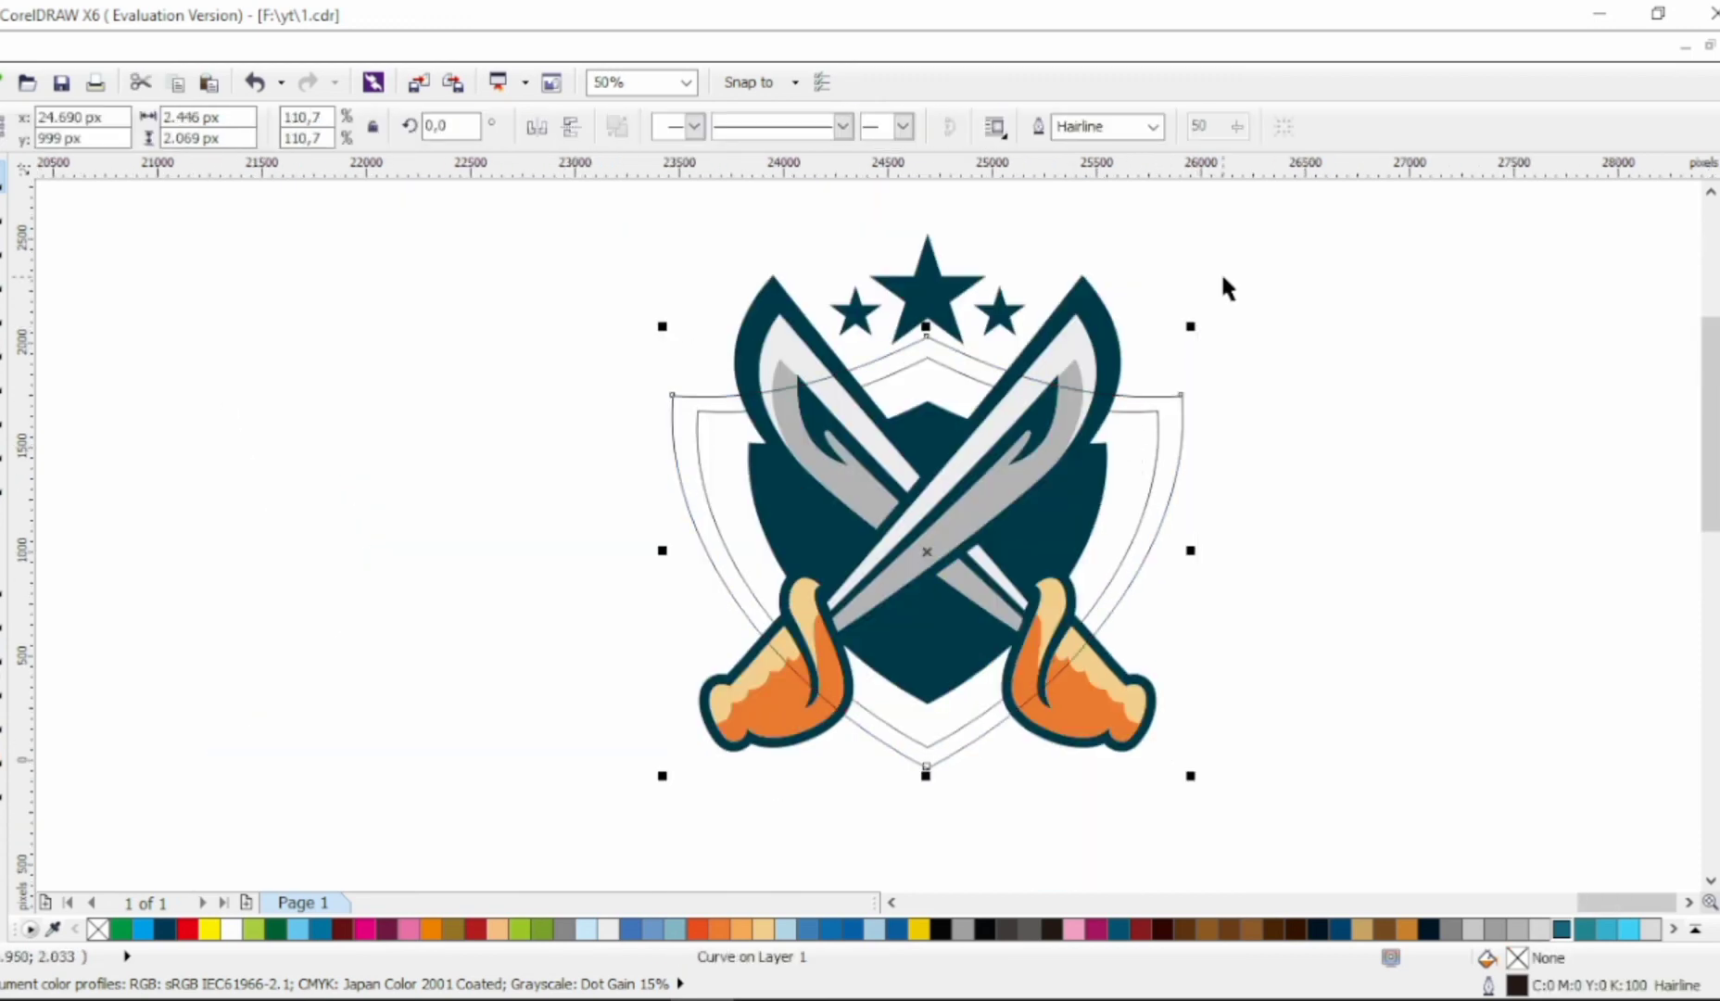
{"action": "left_click", "coordinate": [1155, 423]}
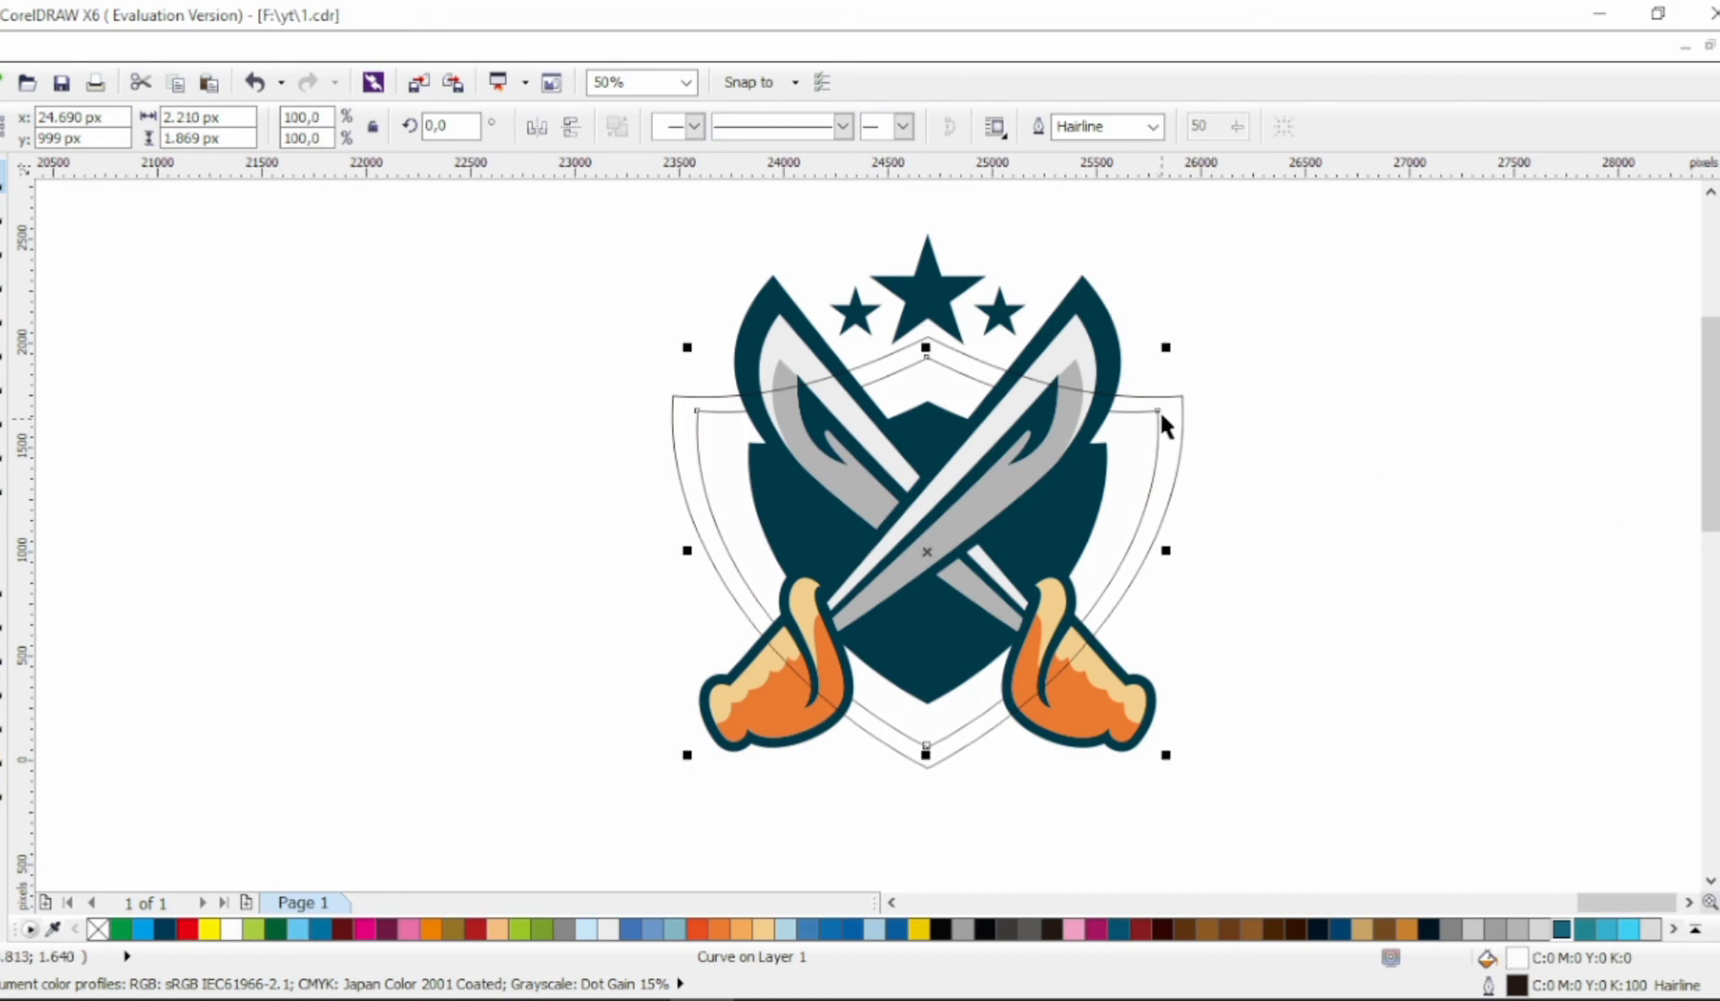
Copy the dark teal fill without an outline from the knife group to the outermost shield.
{"action": "left_click", "coordinate": [1176, 395]}
{"action": "scroll", "coordinate": [1194, 468], "scroll_direction": "up", "scroll_amount": 1}
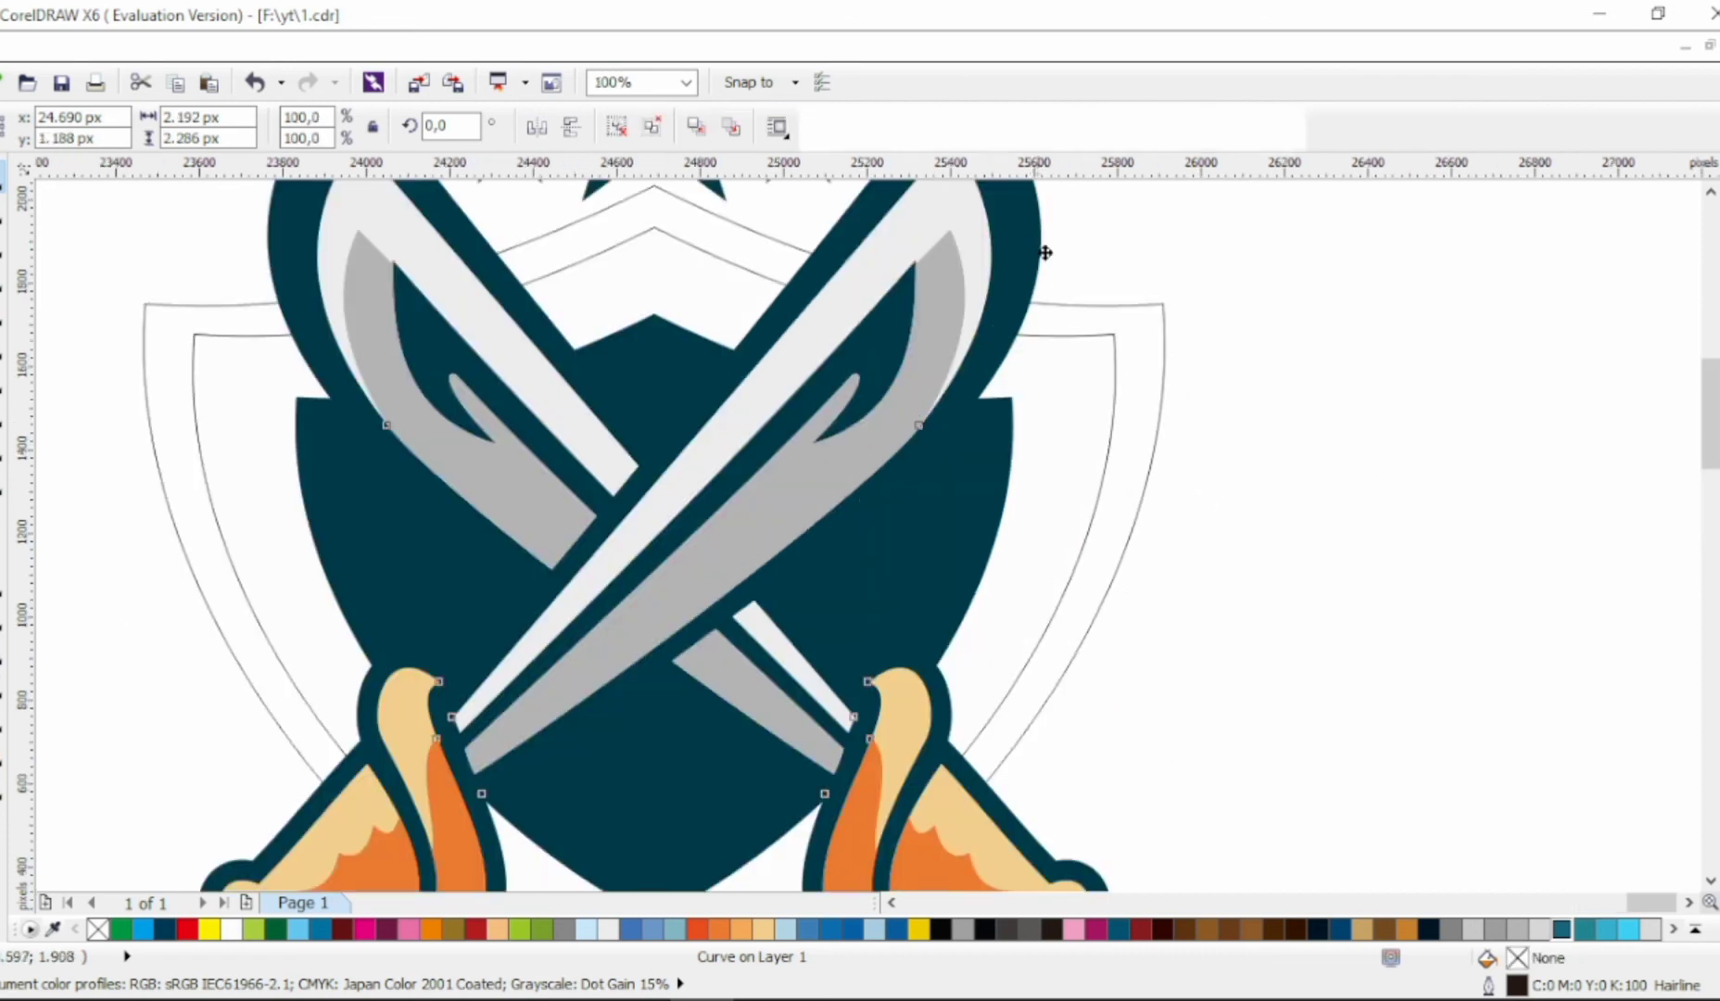
{"action": "left_click_drag", "start_coordinate": [1044, 254], "coordinate": [1149, 320]}
{"action": "left_click", "coordinate": [1229, 457]}
{"action": "scroll", "coordinate": [1225, 444], "scroll_direction": "down", "scroll_amount": 1}
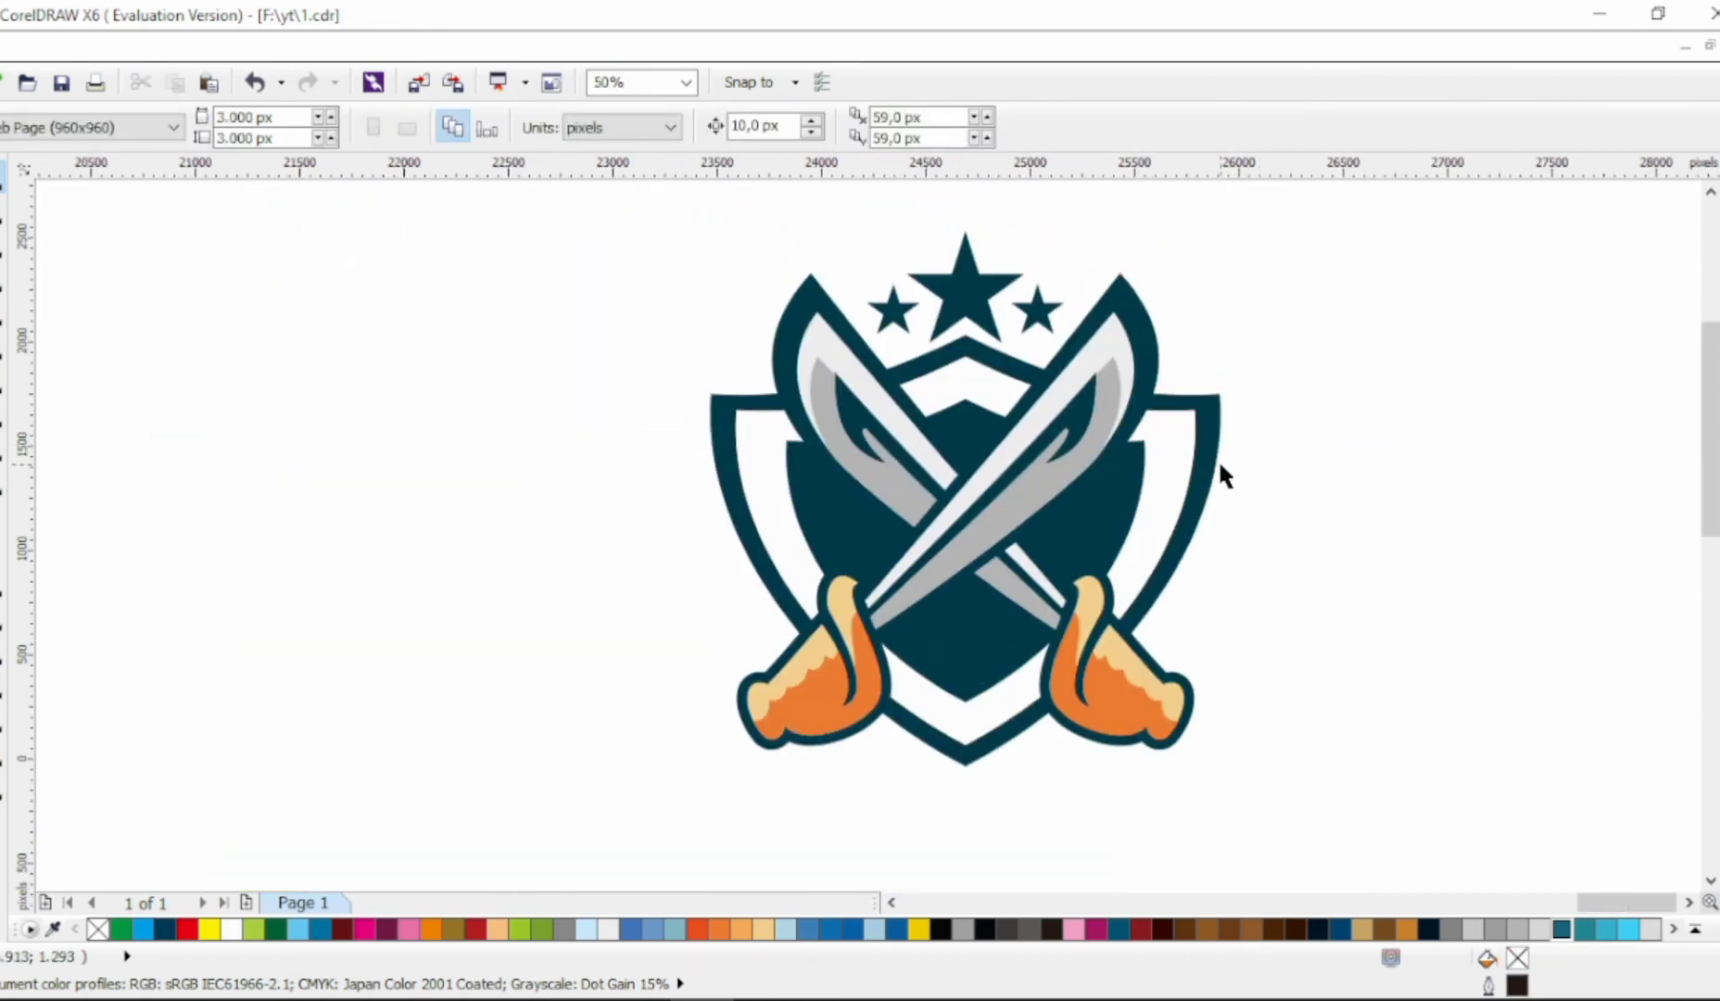
Draw a rectangle of about 1,694 × 2,556 px over the emblem's right half, with its left edge on the shield's vertical centre line.
{"action": "key", "text": "F6"}
{"action": "left_click_drag", "start_coordinate": [1320, 276], "coordinate": [965, 809]}
{"action": "scroll", "coordinate": [1001, 783], "scroll_direction": "up", "scroll_amount": 2}
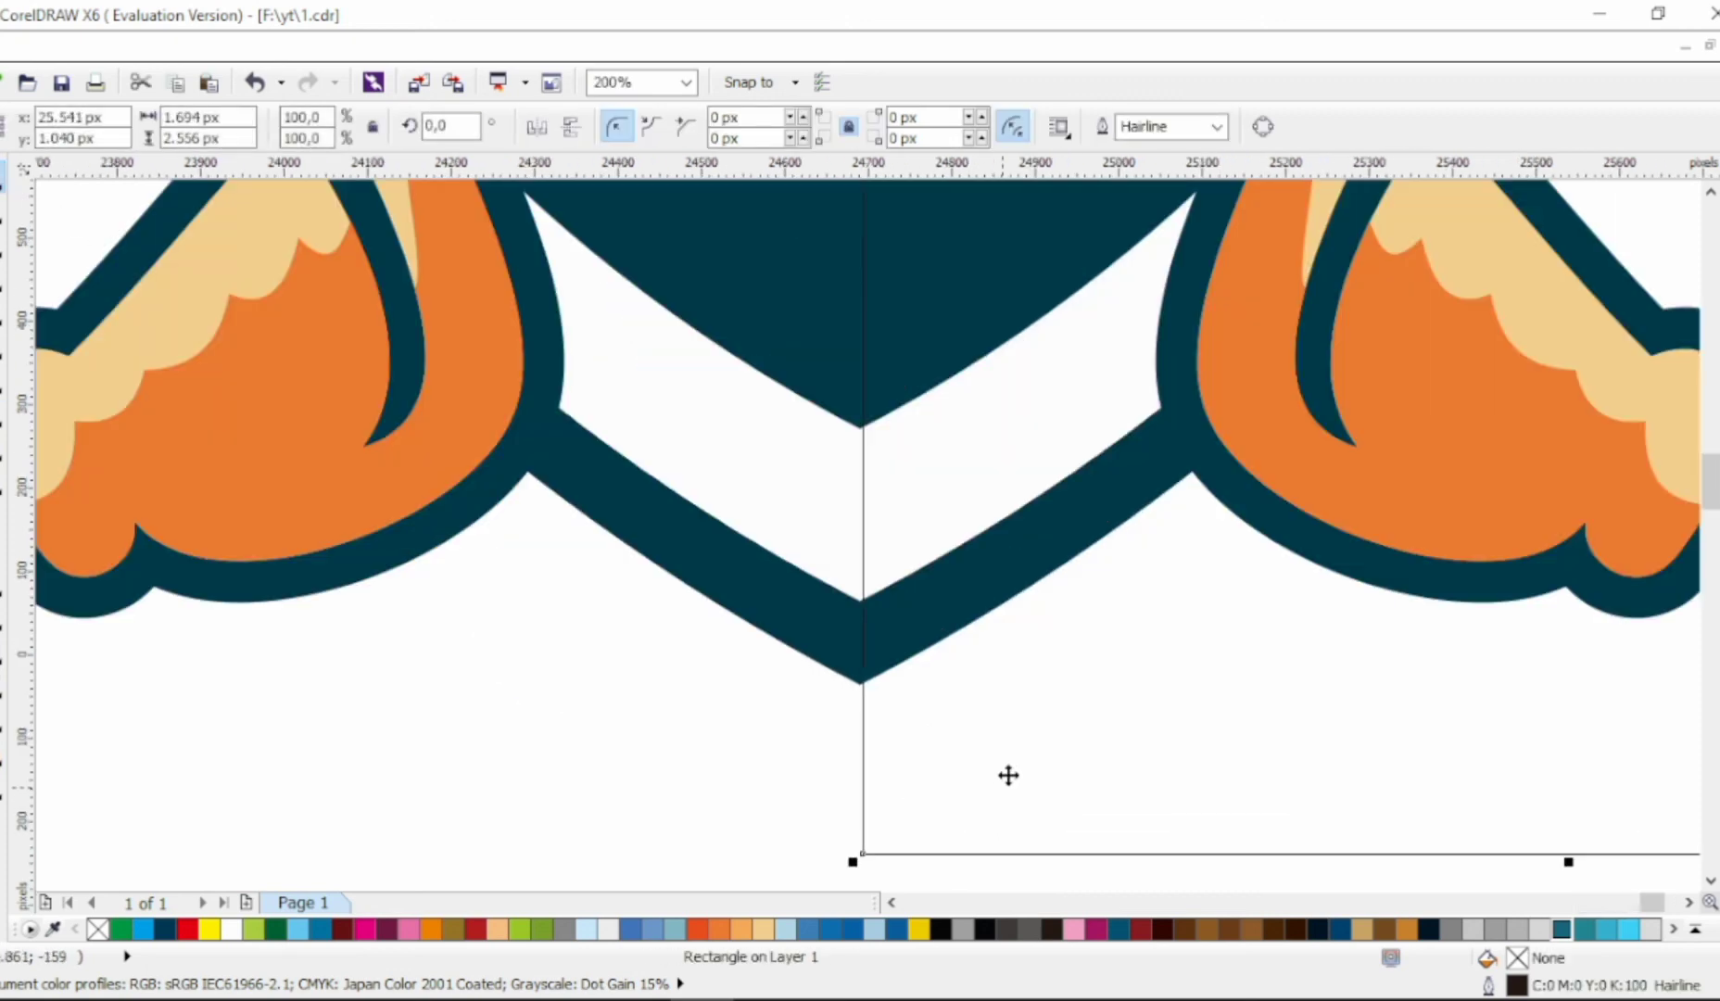
{"action": "left_click_drag", "start_coordinate": [1021, 733], "coordinate": [1016, 730]}
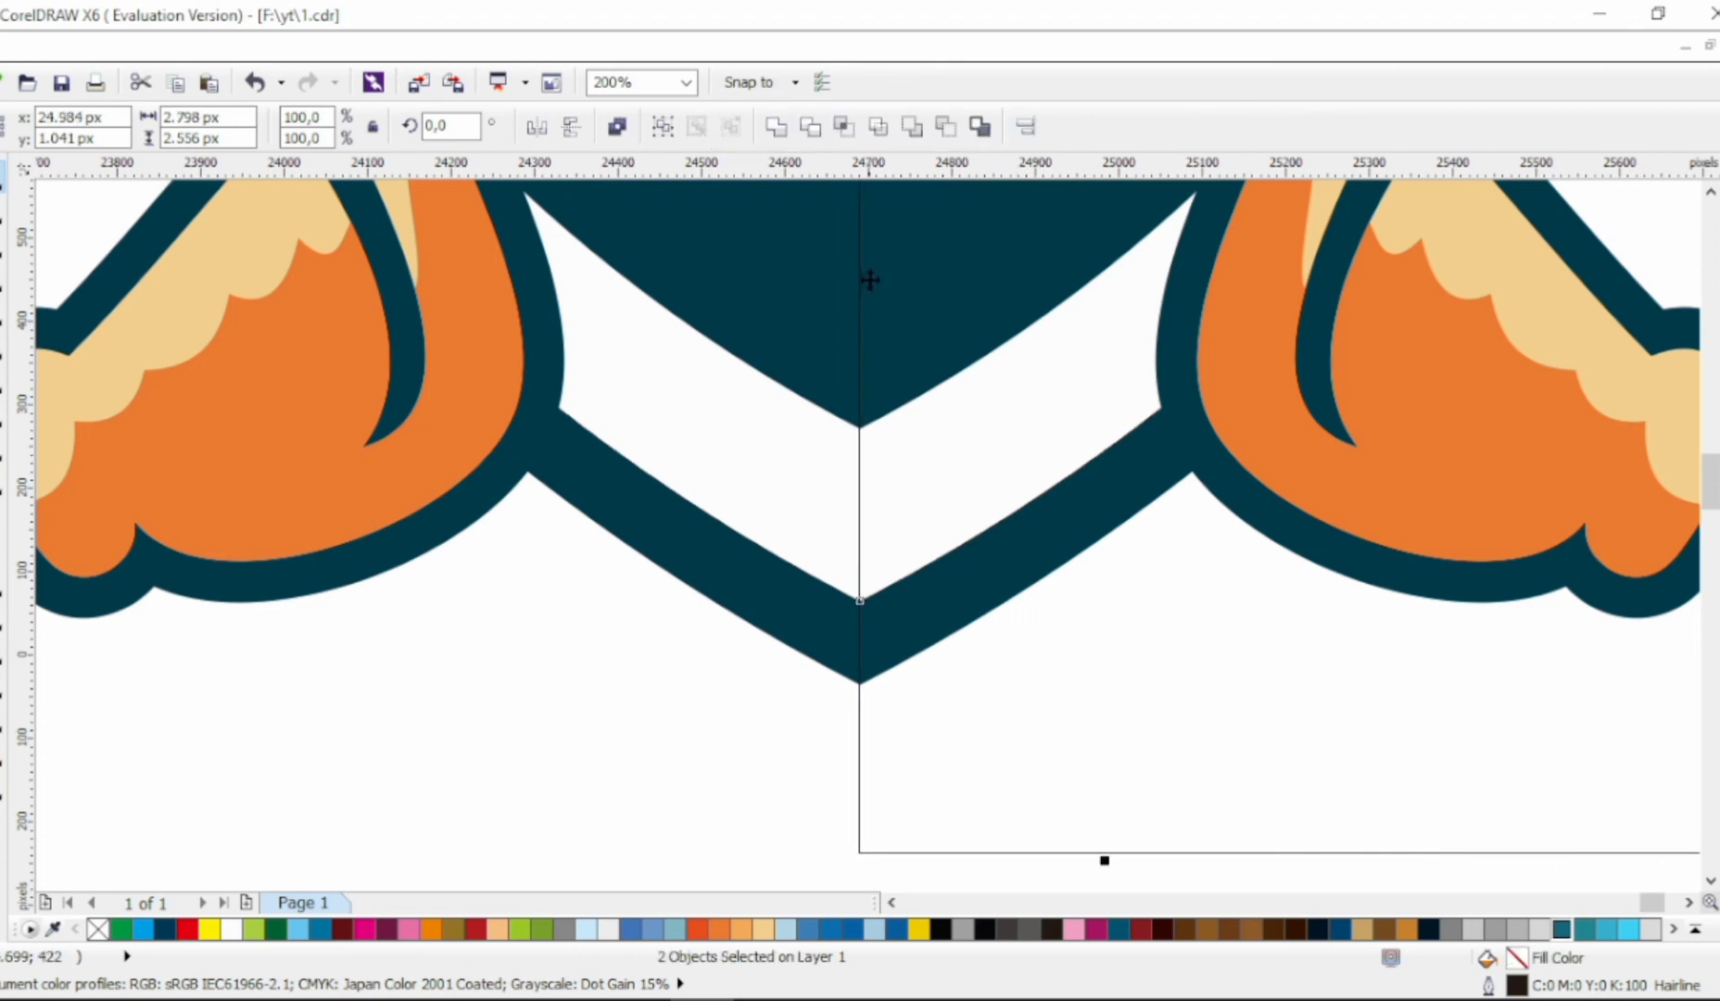
Intersect the white middle shield with the rectangle to create a separate right half, and delete the rectangle.
{"action": "left_click", "coordinate": [1149, 741]}
{"action": "key", "text": "Tab"}
{"action": "key", "text": "Delete"}
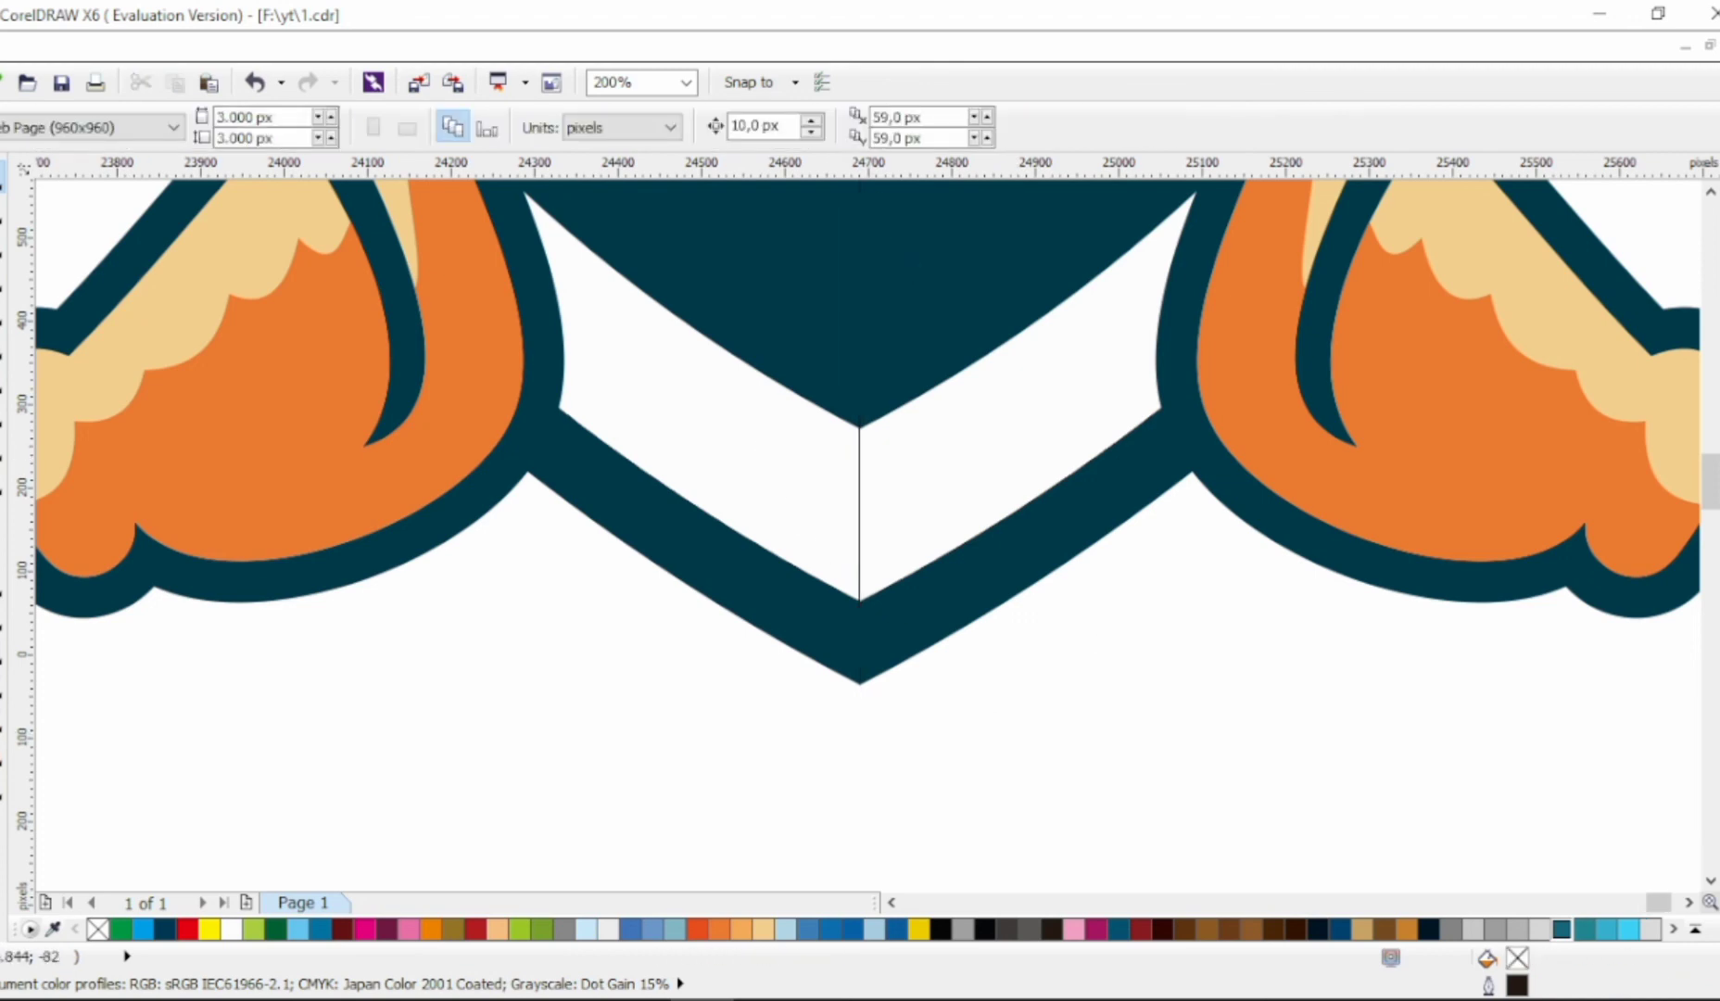
Sample the handle colours and fill the middle shield's right half orange and its left half light cream.
{"action": "key", "text": "i"}
{"action": "left_click", "coordinate": [238, 497]}
{"action": "left_click", "coordinate": [1010, 390]}
{"action": "left_click", "coordinate": [192, 276], "text": "shift"}
{"action": "left_click", "coordinate": [617, 371]}
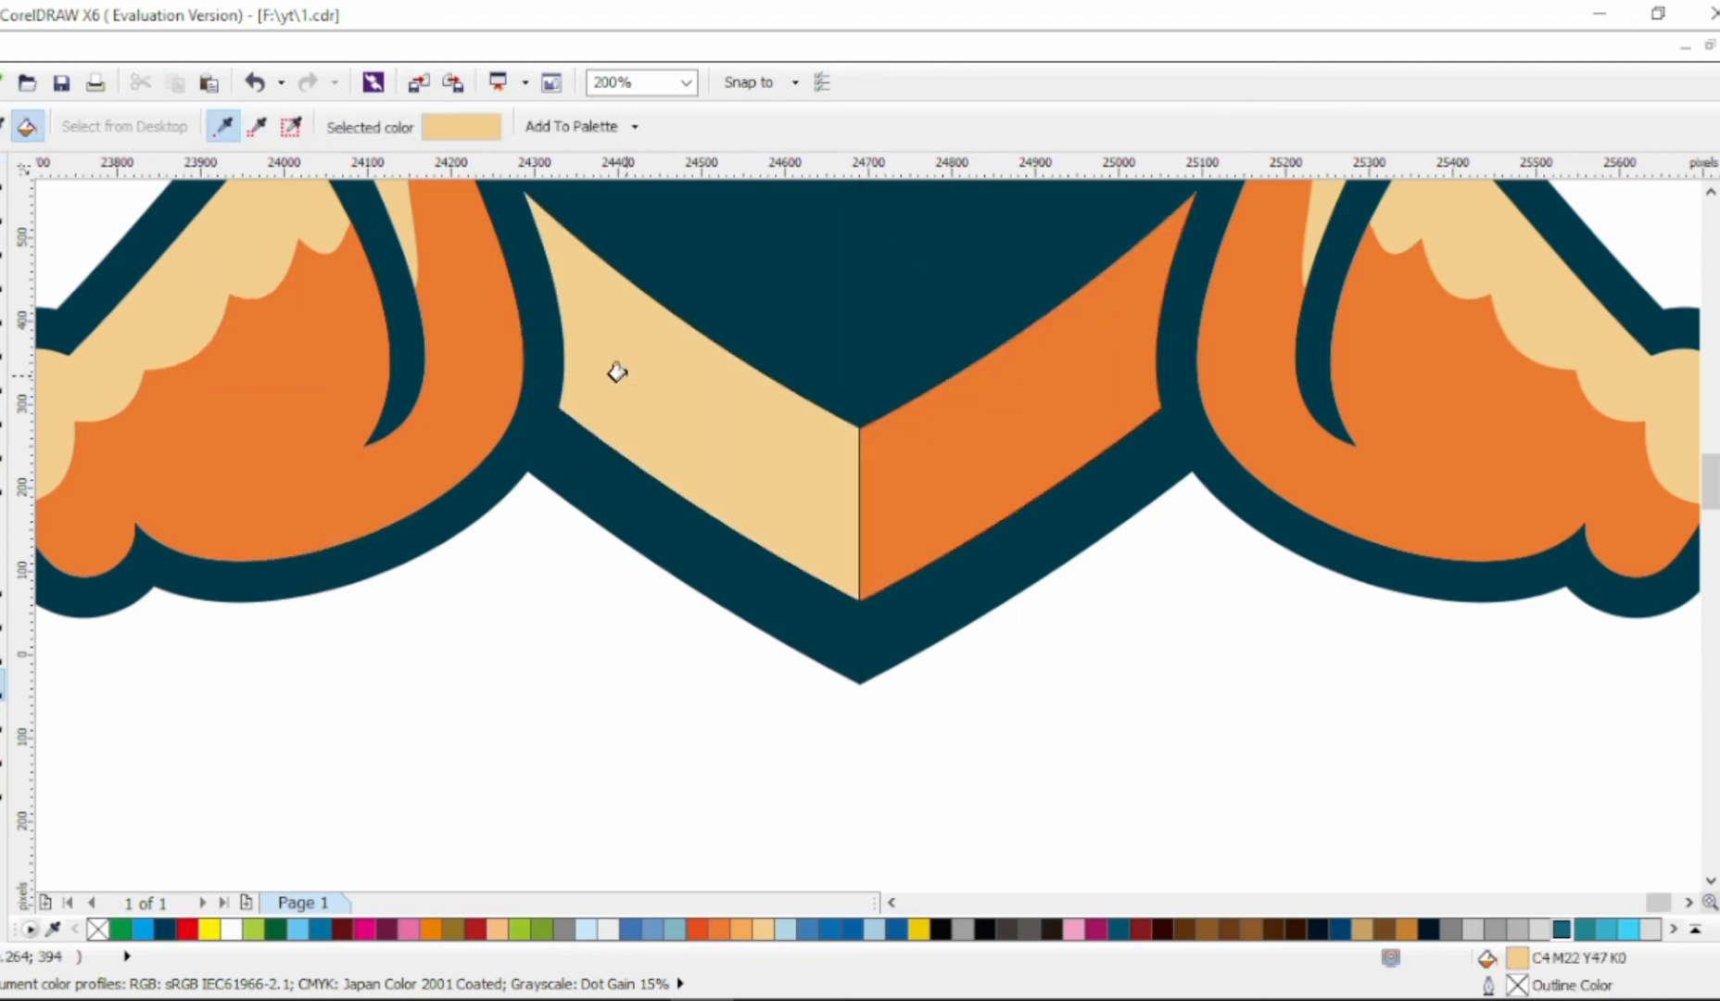
Select all the objects of the emblem and group them.
{"action": "scroll", "coordinate": [617, 371], "scroll_direction": "down", "scroll_amount": 4}
{"action": "left_click", "coordinate": [4, 176]}
{"action": "scroll", "coordinate": [423, 234], "scroll_direction": "up", "scroll_amount": 1}
{"action": "key", "text": "ctrl+a"}
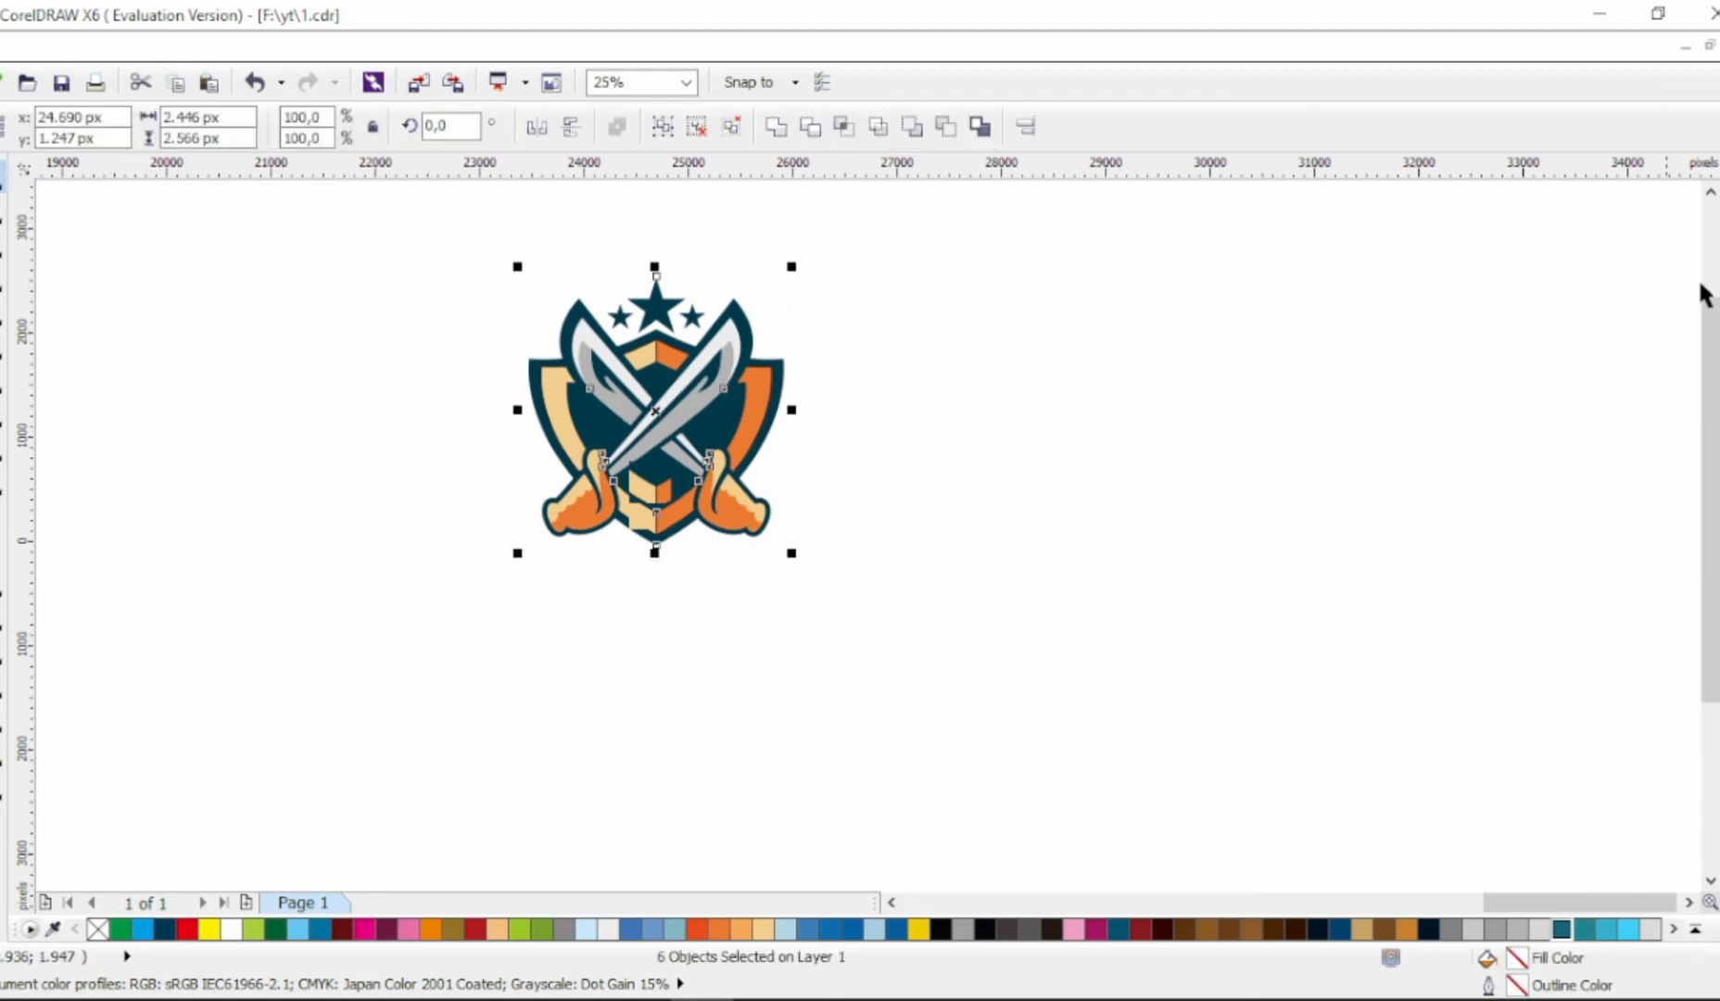
{"action": "key", "text": "ctrl+g"}
{"action": "scroll", "coordinate": [683, 283], "scroll_direction": "up", "scroll_amount": 1}
{"action": "key", "text": "Escape"}
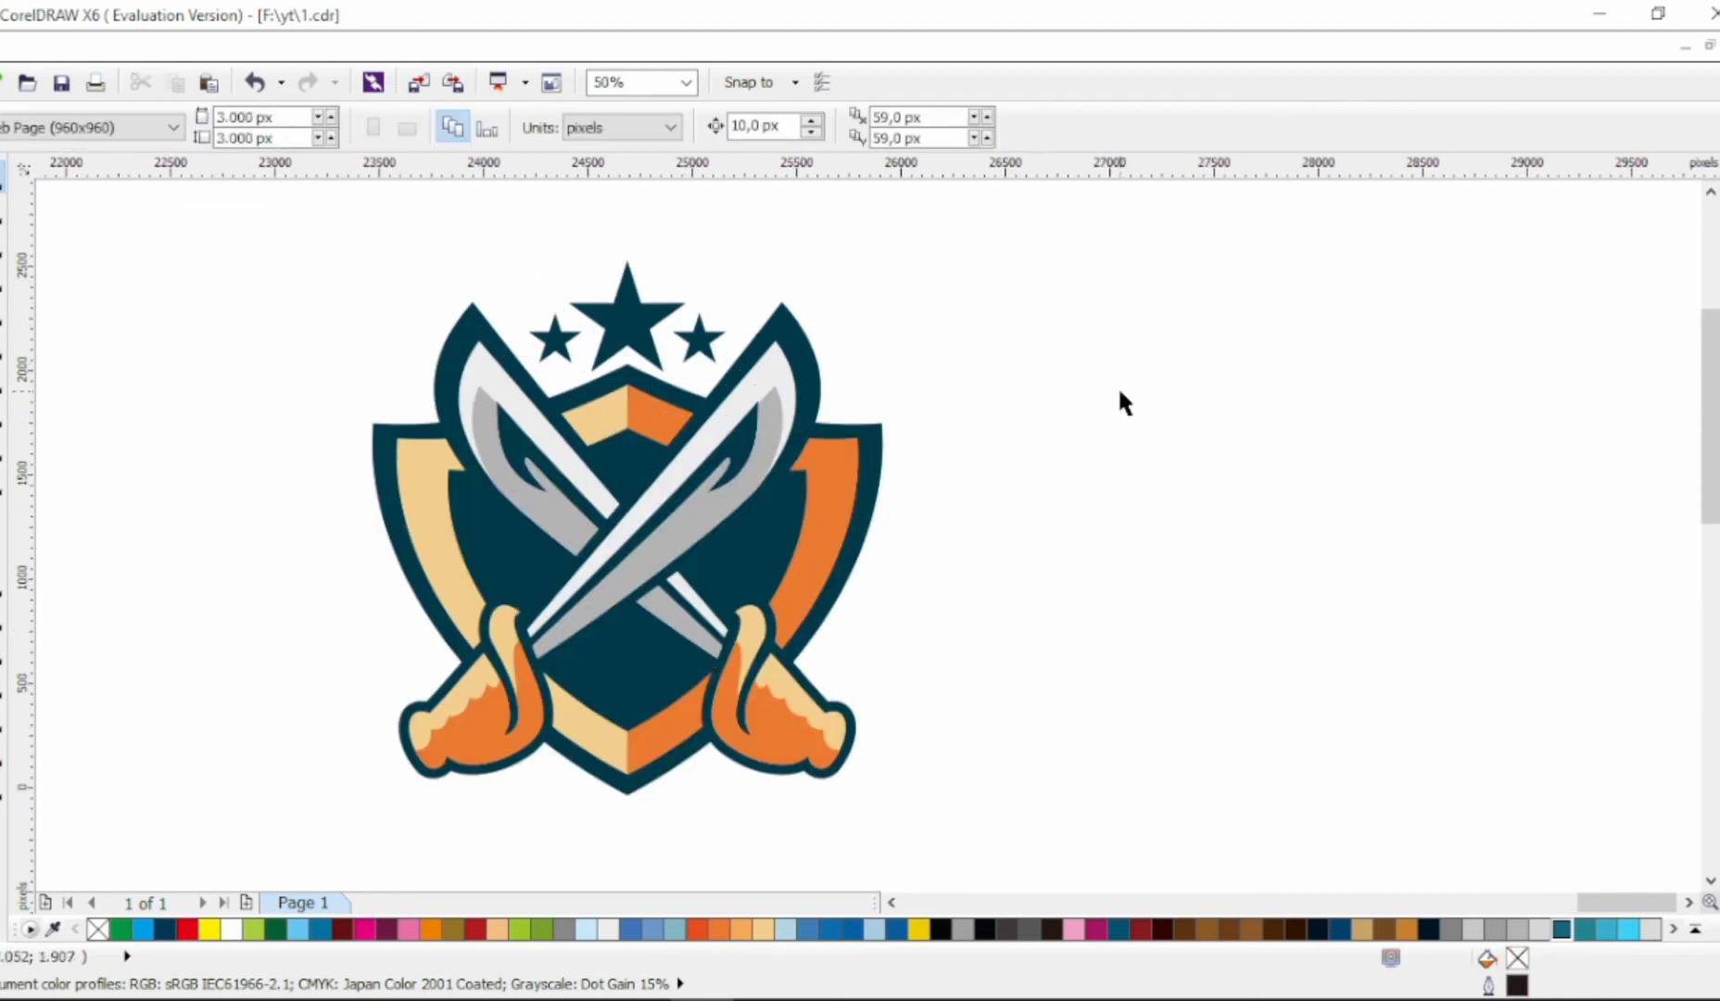
Ungroup the emblem, raise the three stars slightly and place a duplicate of them over the shield's lower part.
{"action": "left_click", "coordinate": [638, 338]}
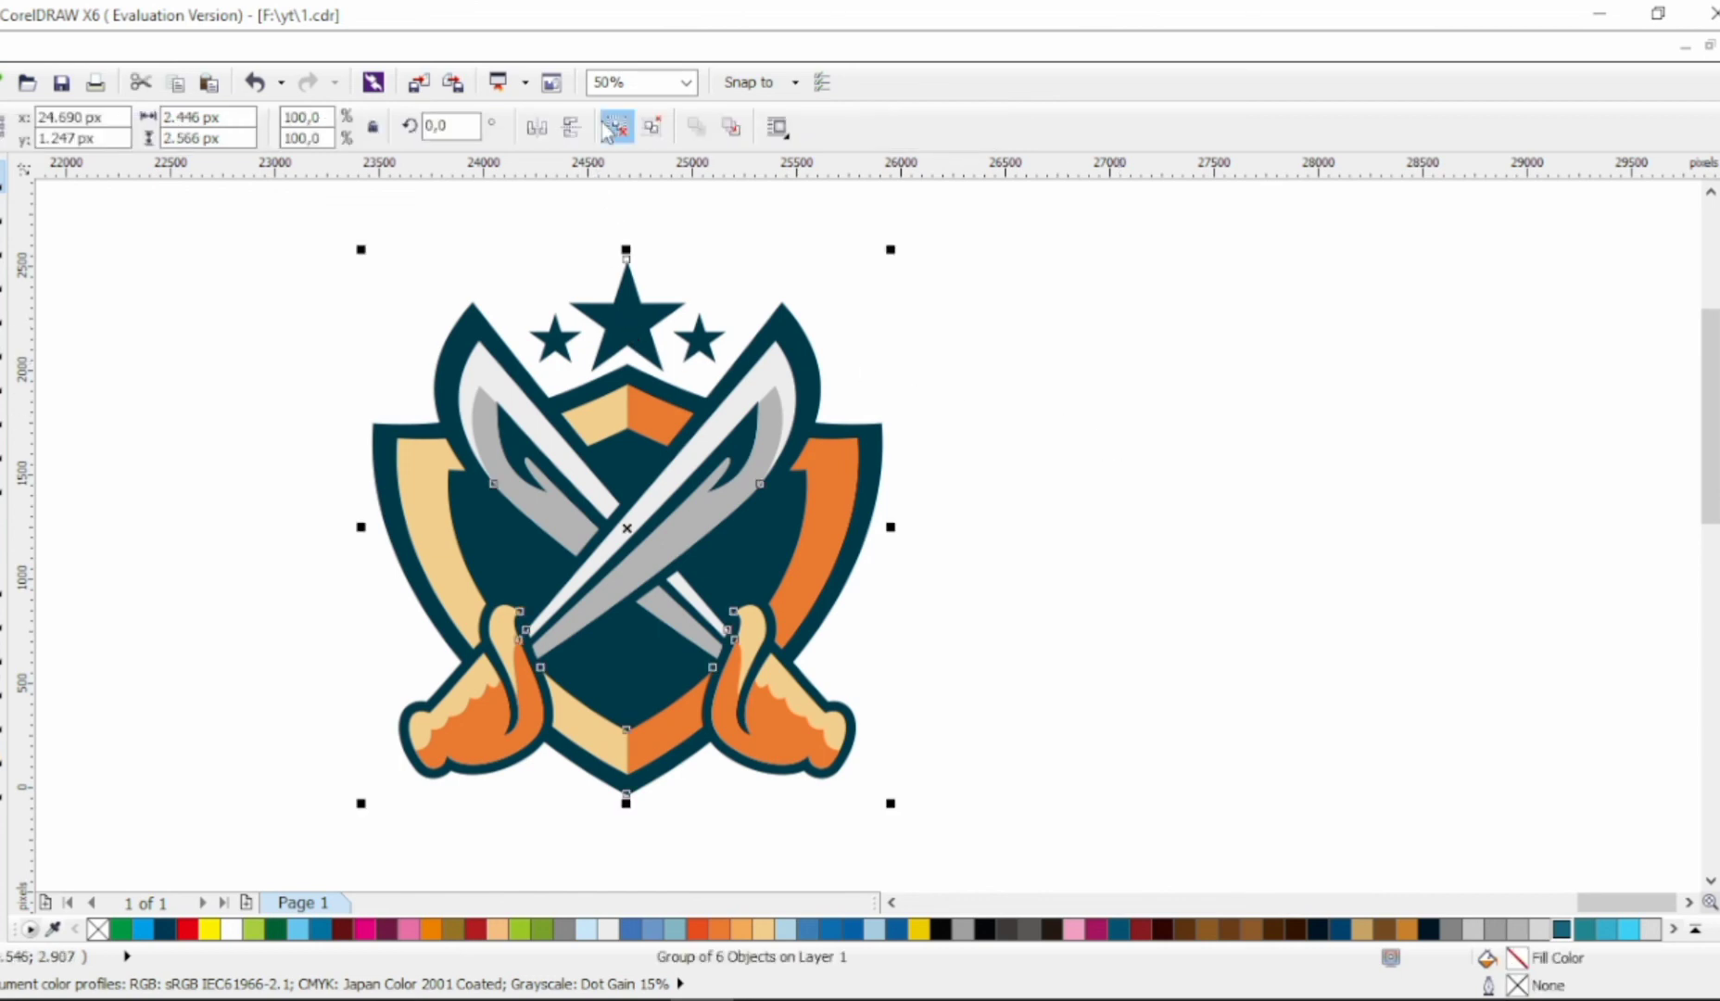
{"action": "key", "text": "ctrl+u"}
{"action": "left_click", "coordinate": [638, 338]}
{"action": "left_click_drag", "start_coordinate": [640, 338], "coordinate": [626, 690]}
{"action": "right_click", "coordinate": [621, 705]}
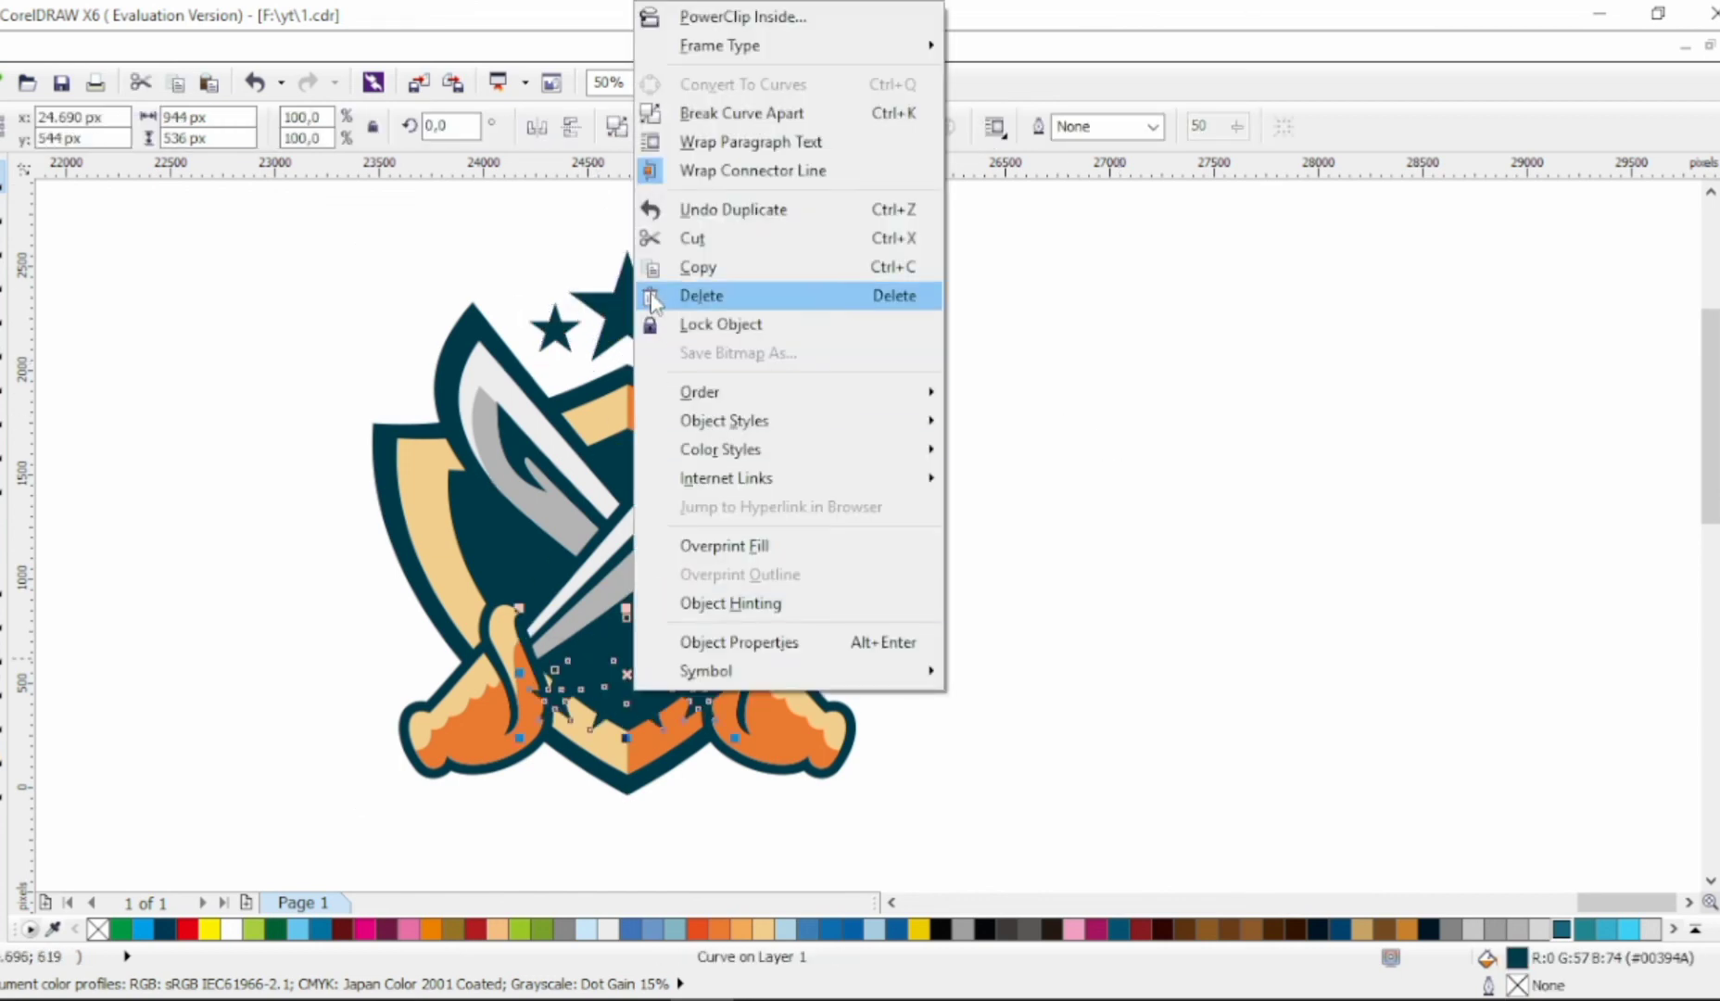
Break the duplicated stars apart and delete the two small copies on either side of the large one.
{"action": "left_click", "coordinate": [596, 212]}
{"action": "key", "text": "ctrl+k"}
{"action": "key", "text": "Escape"}
{"action": "left_click", "coordinate": [698, 693]}
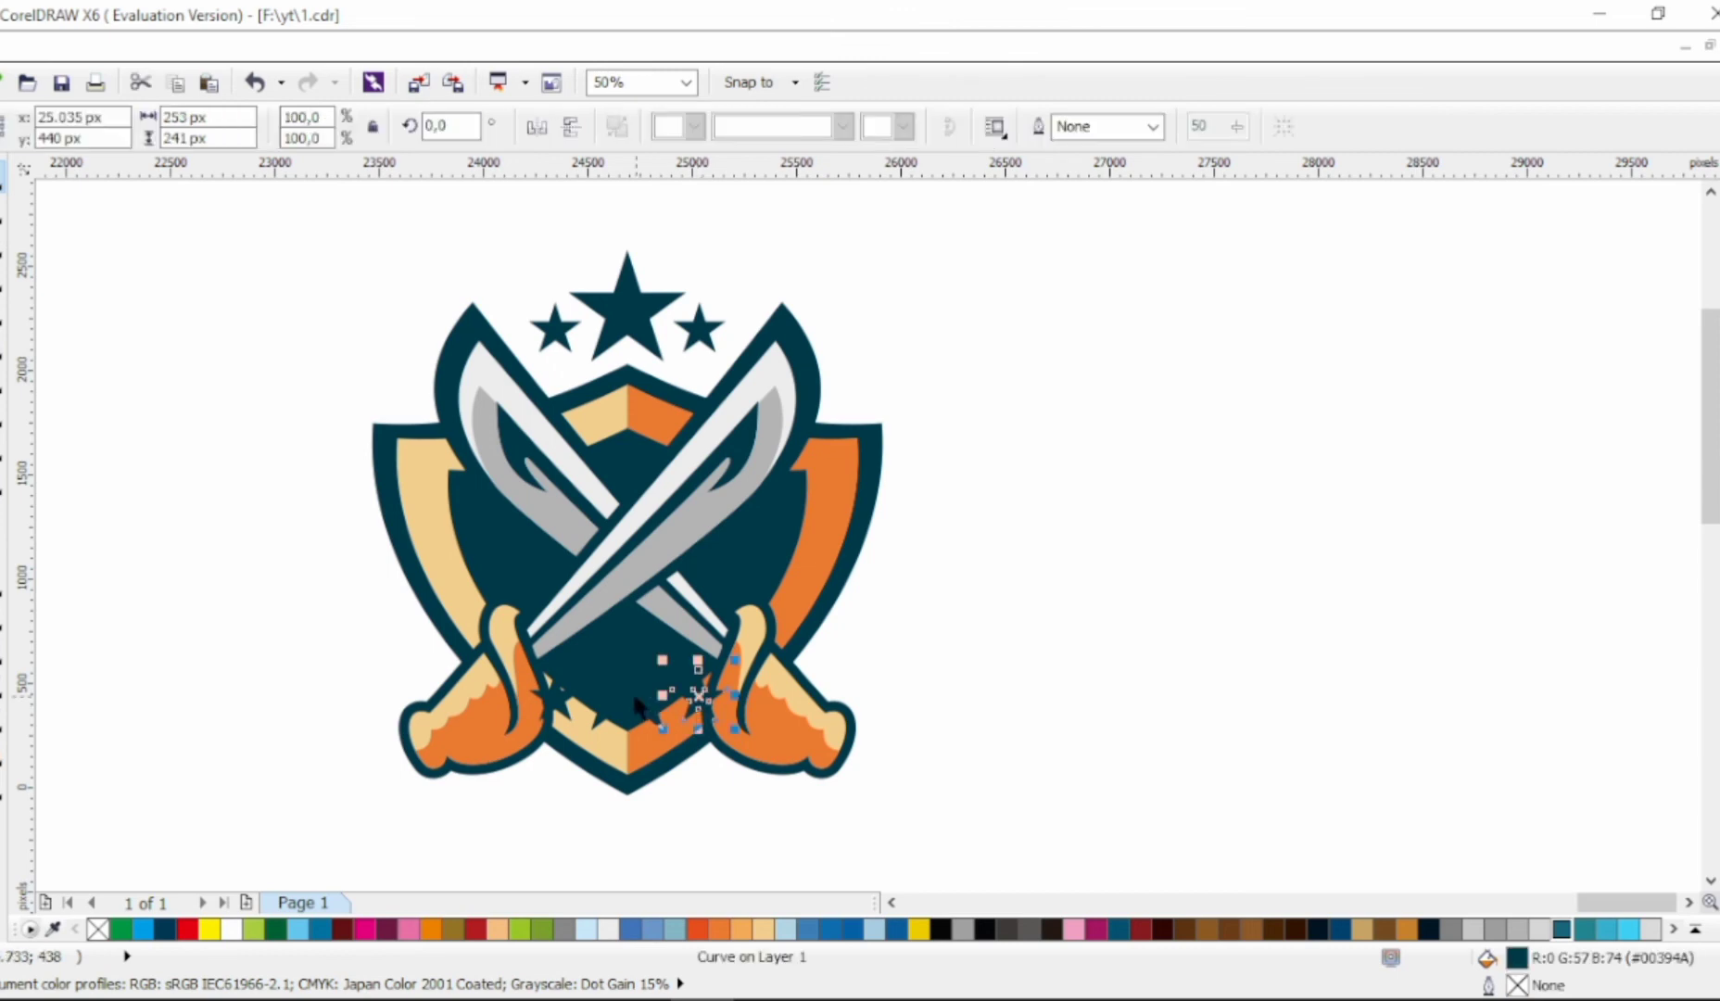
{"action": "key", "text": "Delete"}
{"action": "left_click", "coordinate": [556, 695]}
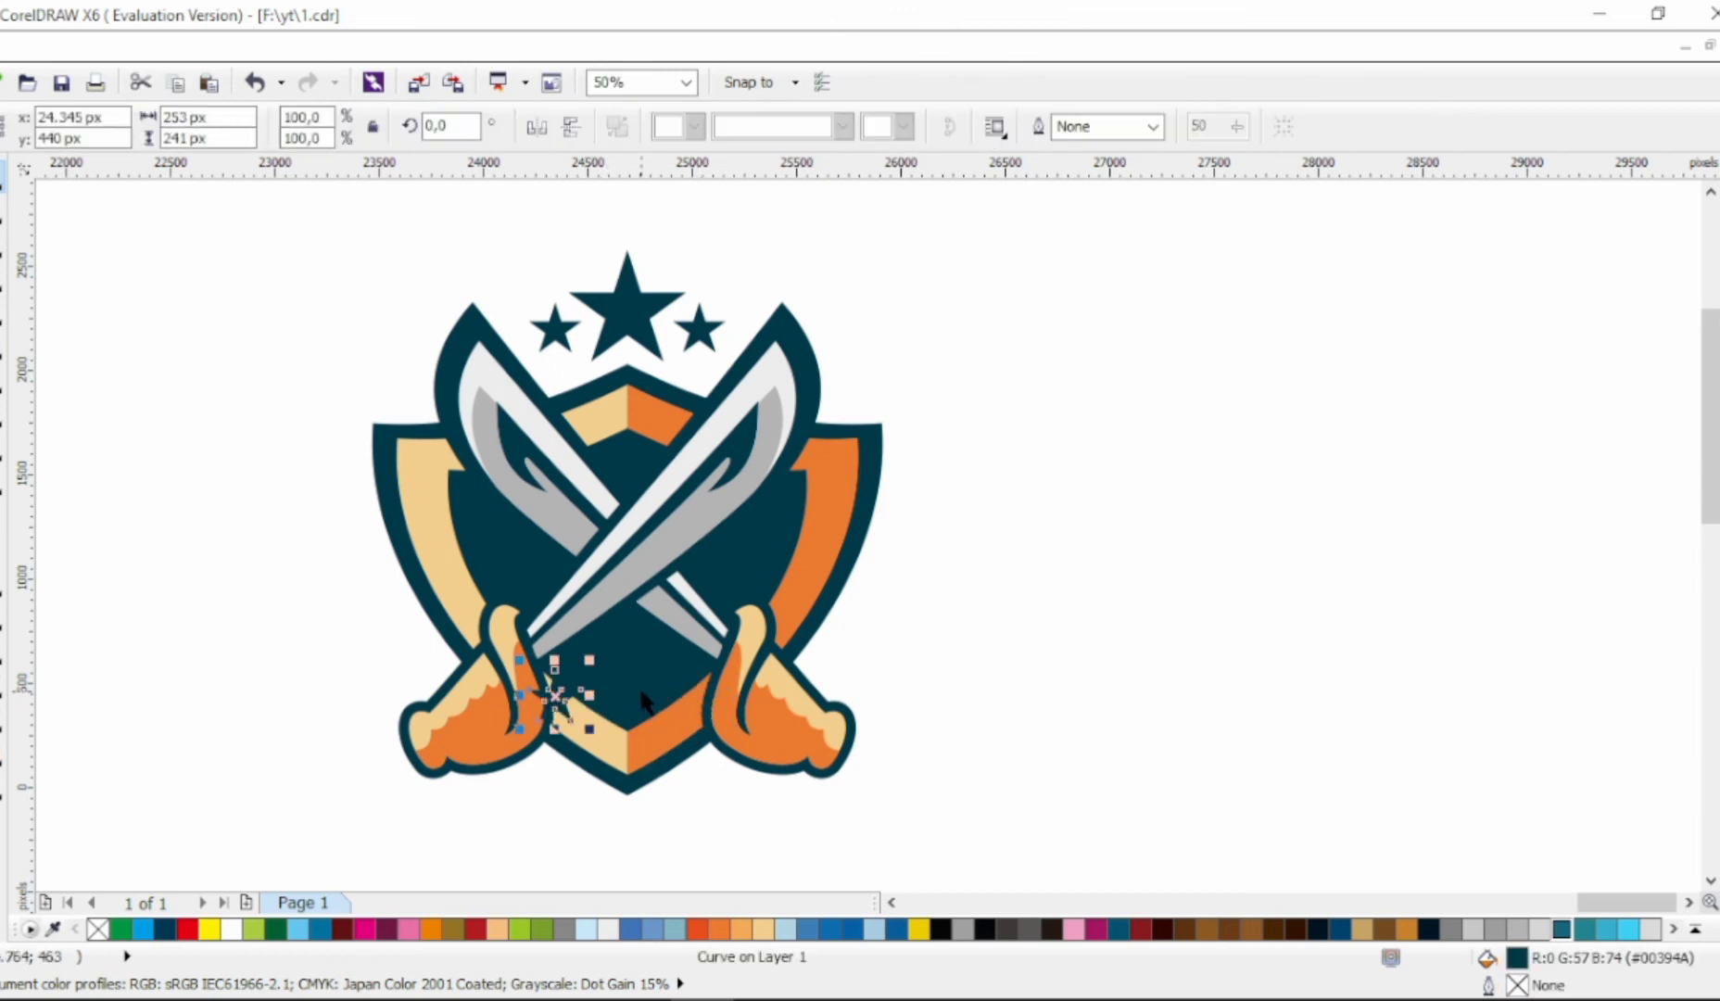
{"action": "key", "text": "Delete"}
Shrink the remaining star copy to about 253 × 241 px, place it centrally below the crossed blades and fill it with 30% black.
{"action": "left_click_drag", "start_coordinate": [623, 695], "coordinate": [627, 656]}
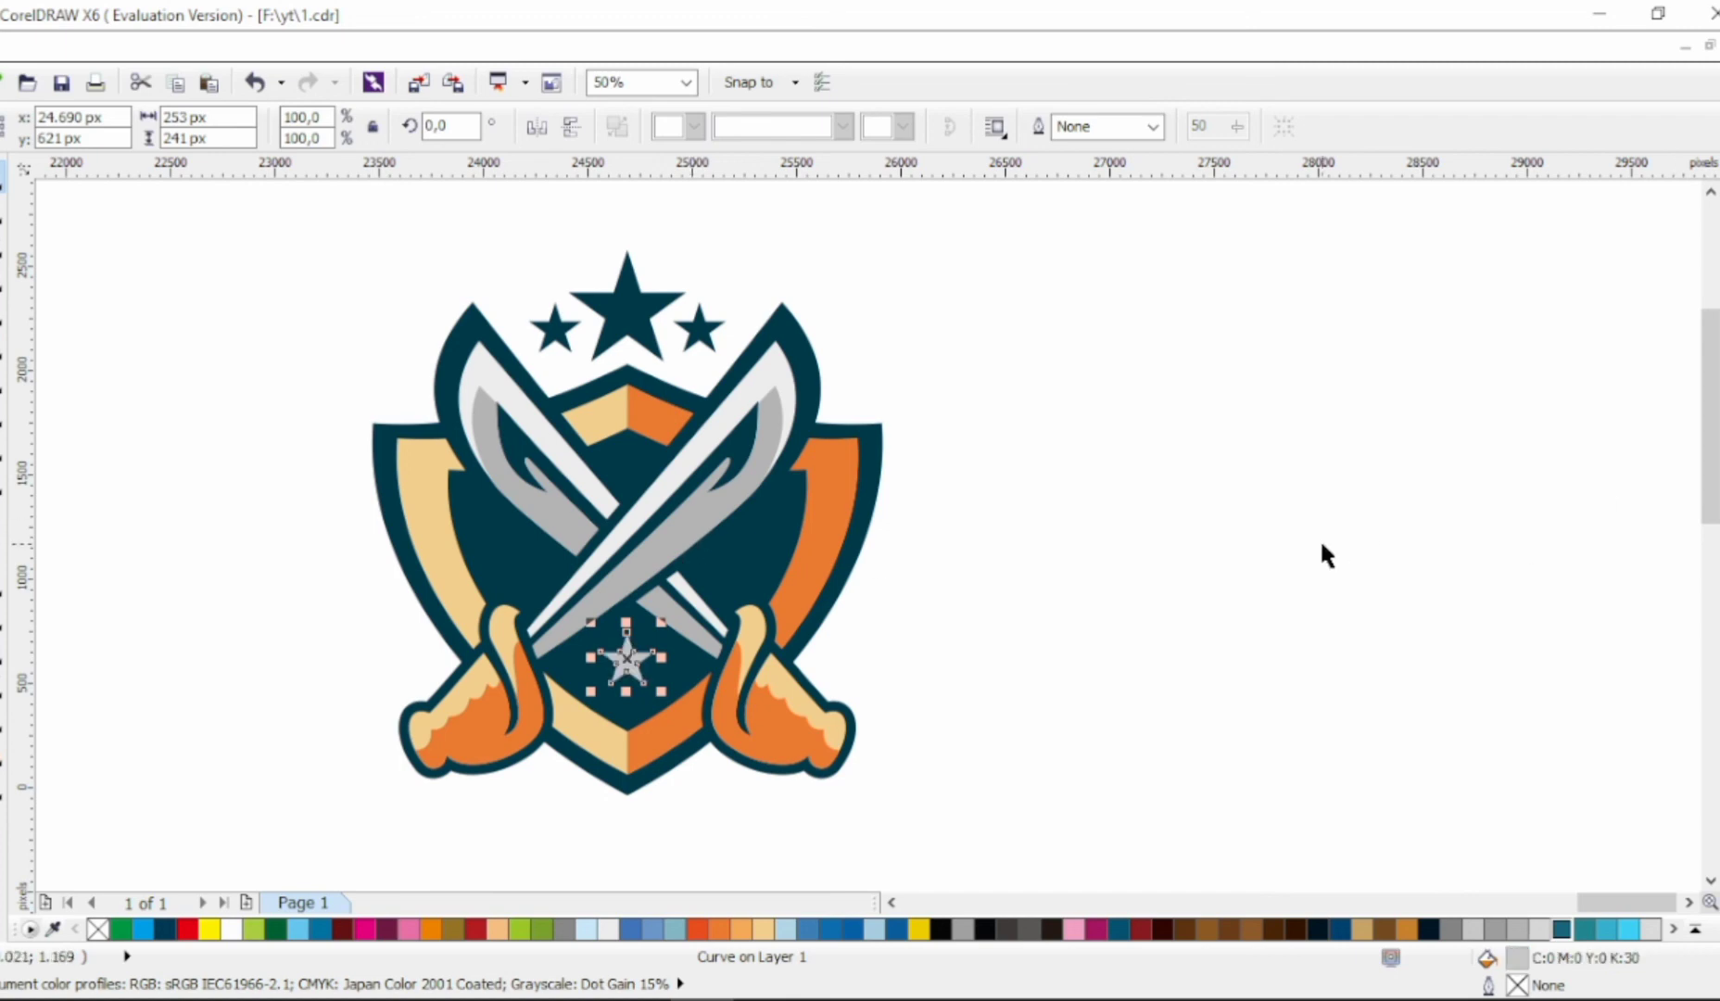
{"action": "key", "text": "Escape"}
Group the whole emblem, including the grey star, into one object.
{"action": "key", "text": "F3"}
{"action": "key", "text": "ctrl+a"}
{"action": "key", "text": "ctrl+g"}
{"action": "key", "text": "shift+F2"}
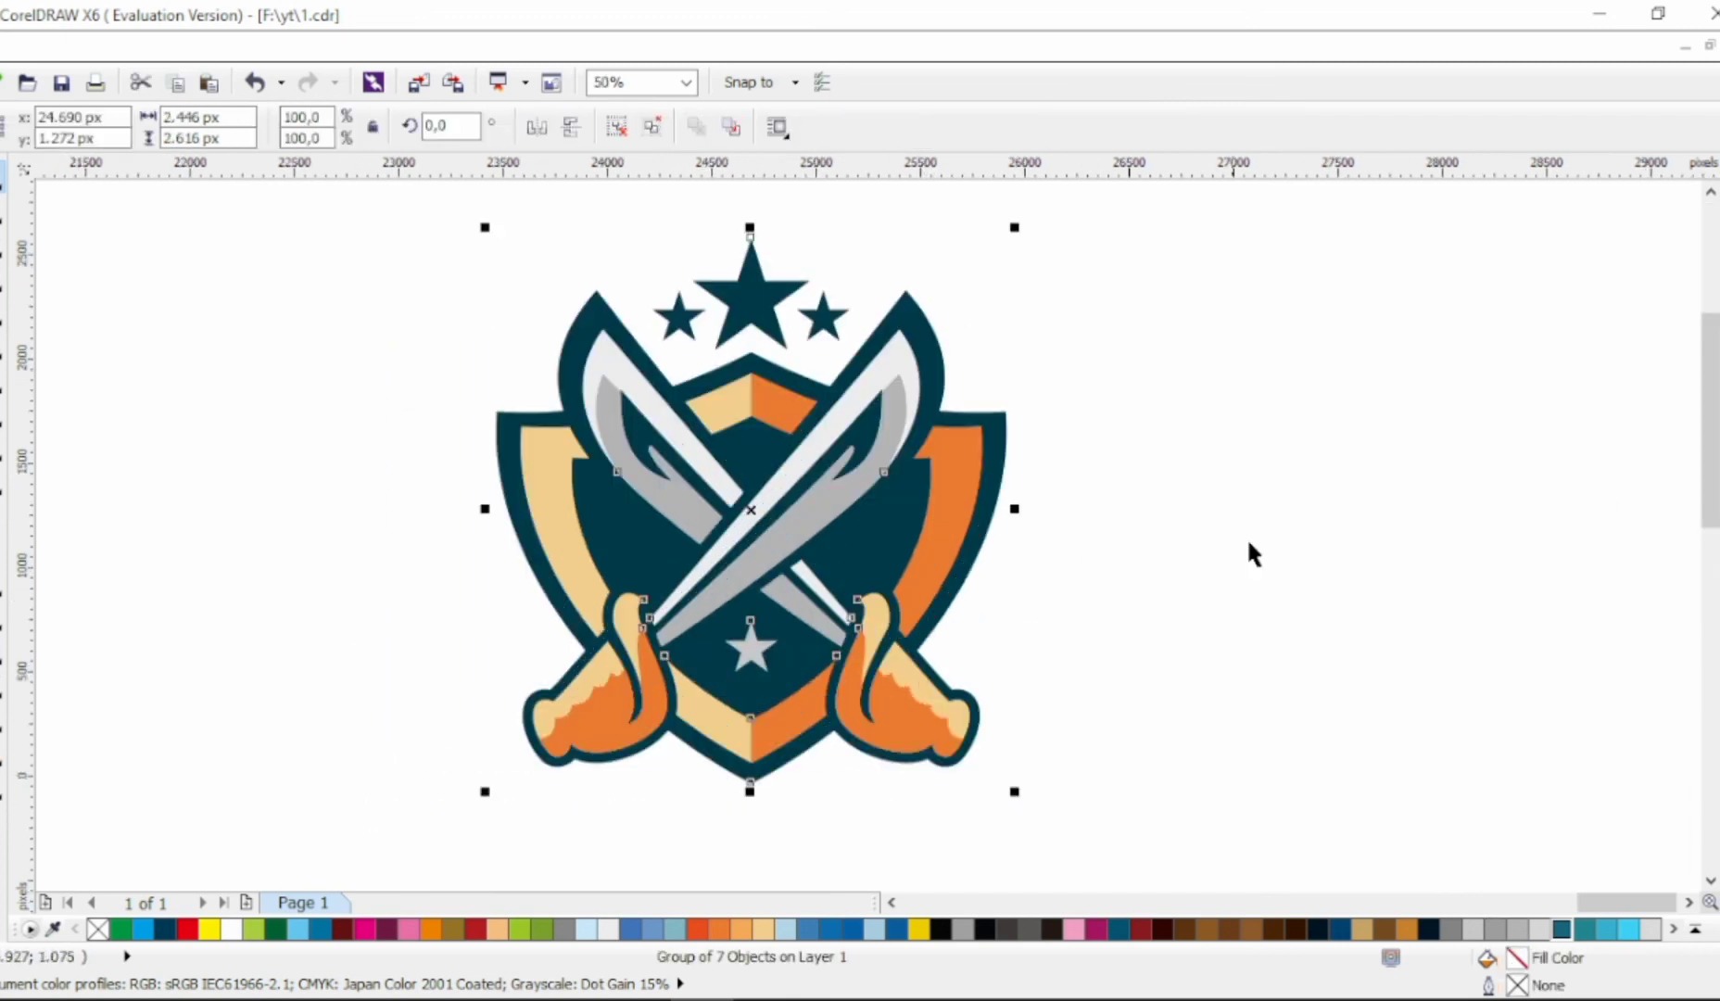
{"action": "key", "text": "Escape"}
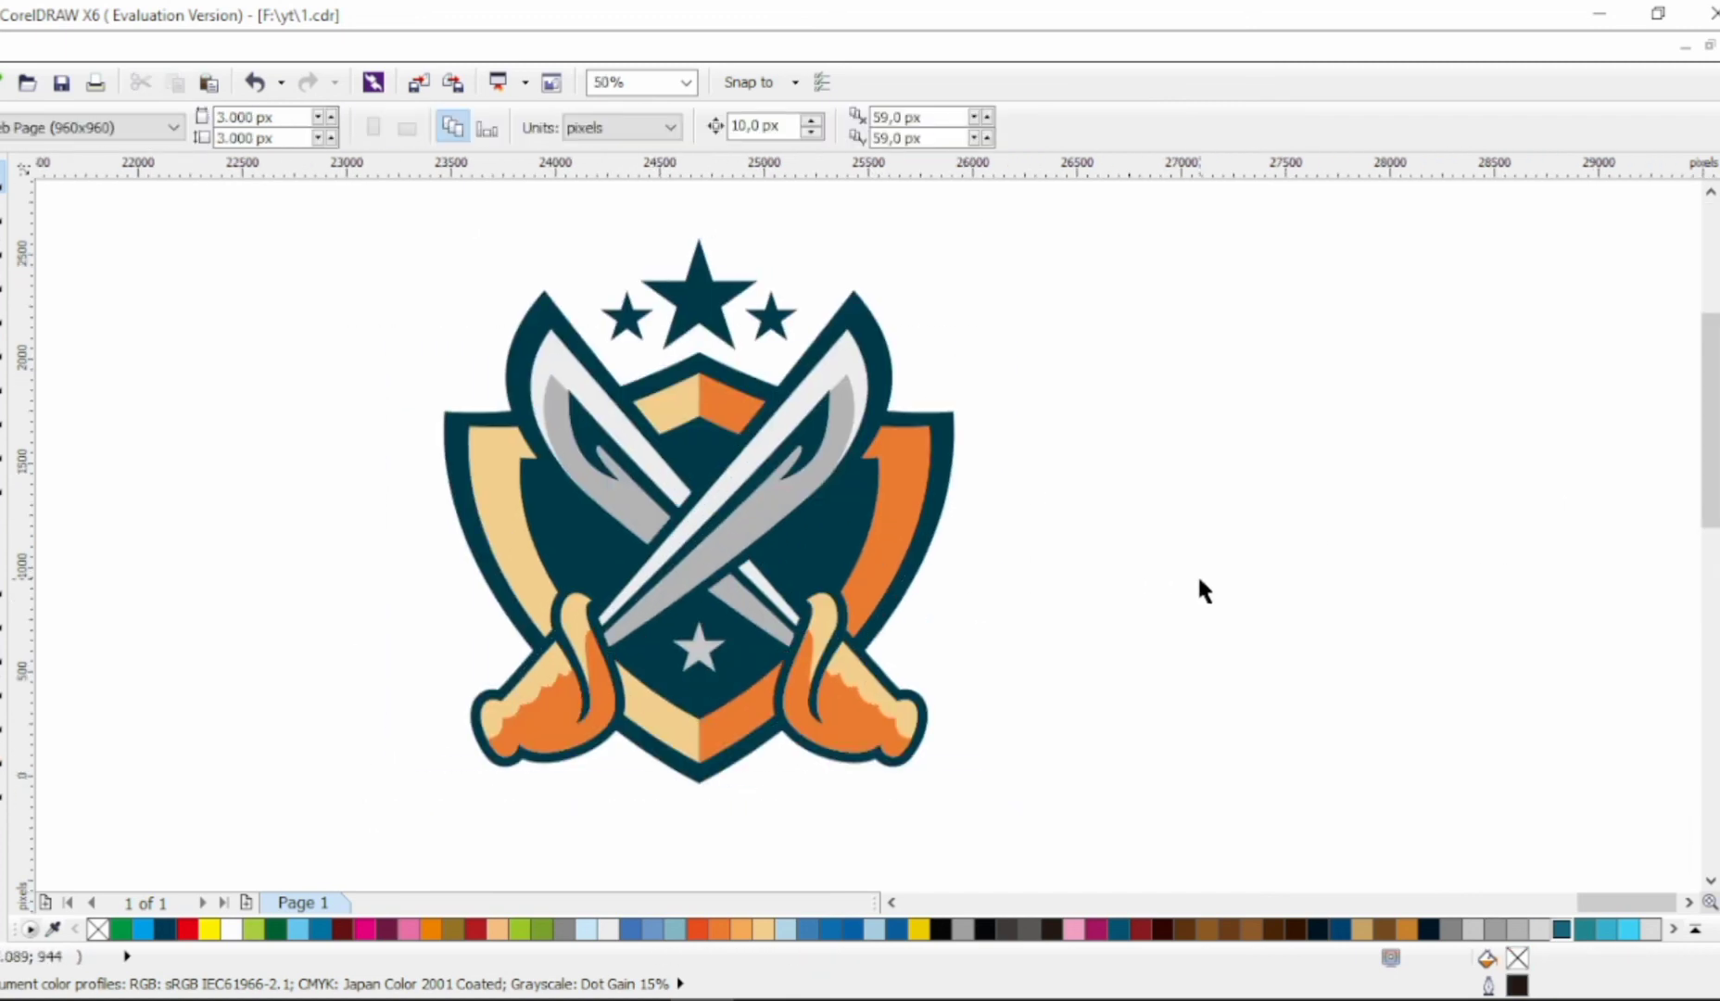